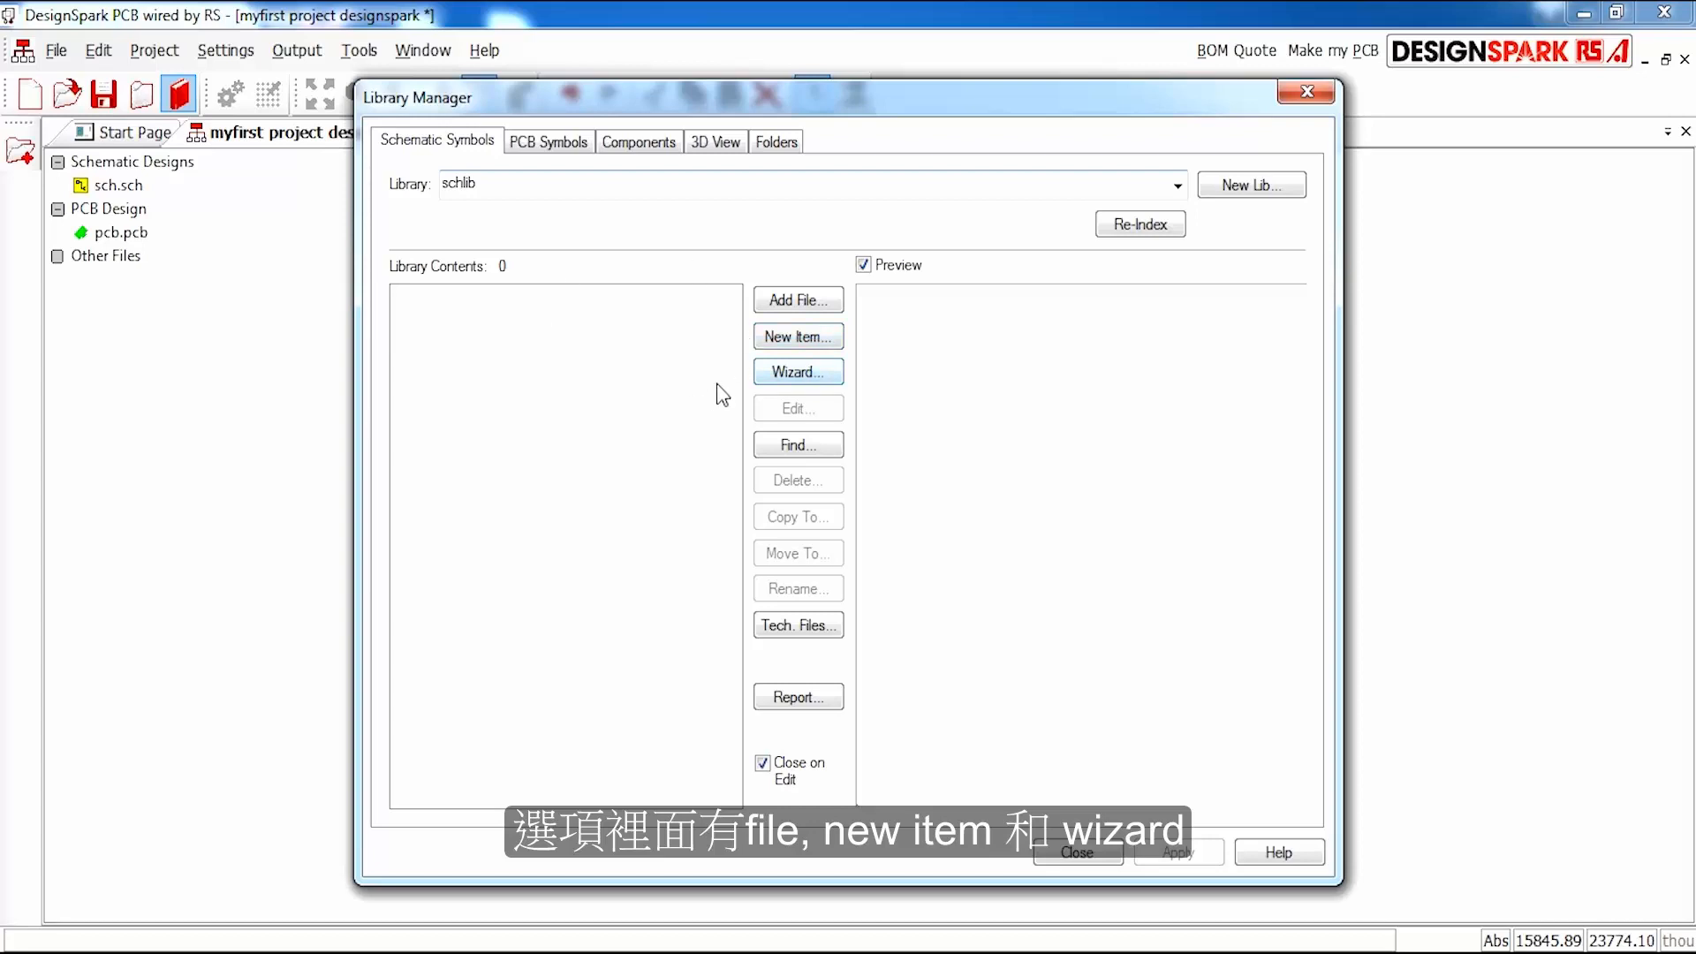
Create a new schematic symbol in the schlib library and place pads 1 and 2 on one horizontal line, 600 thou apart.
left_click(800, 337)
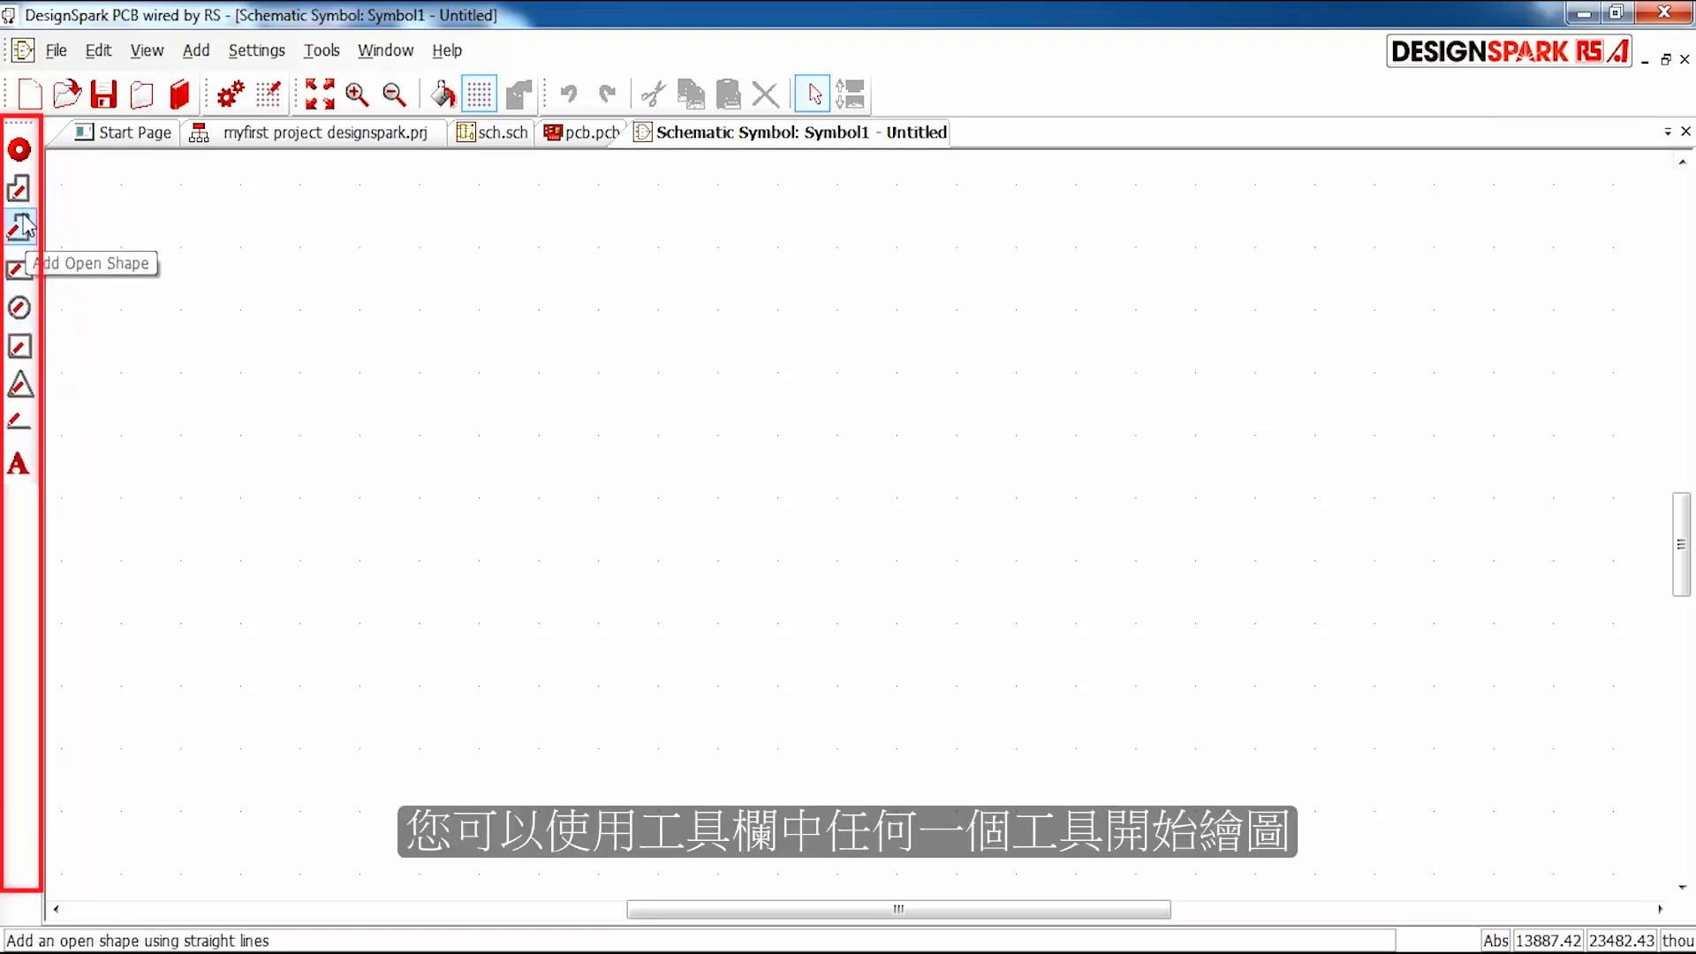
left_click(22, 152)
scroll(473, 435, "up", 4)
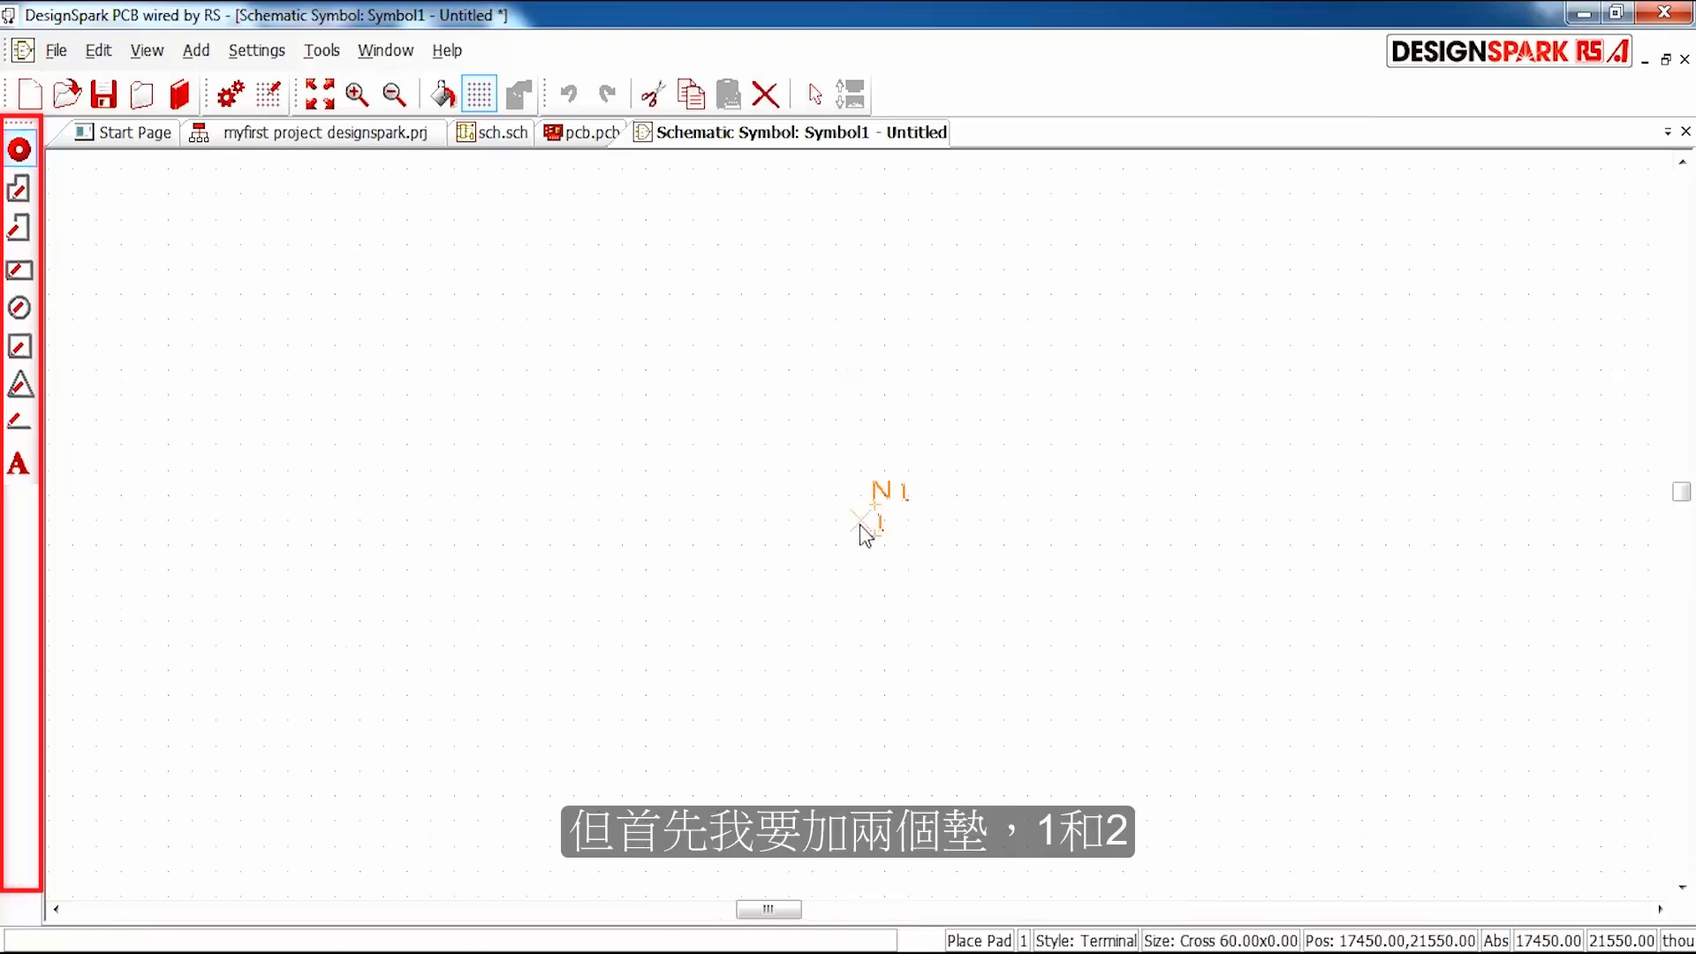
scroll(656, 452, "down", 2)
scroll(634, 488, "up", 1)
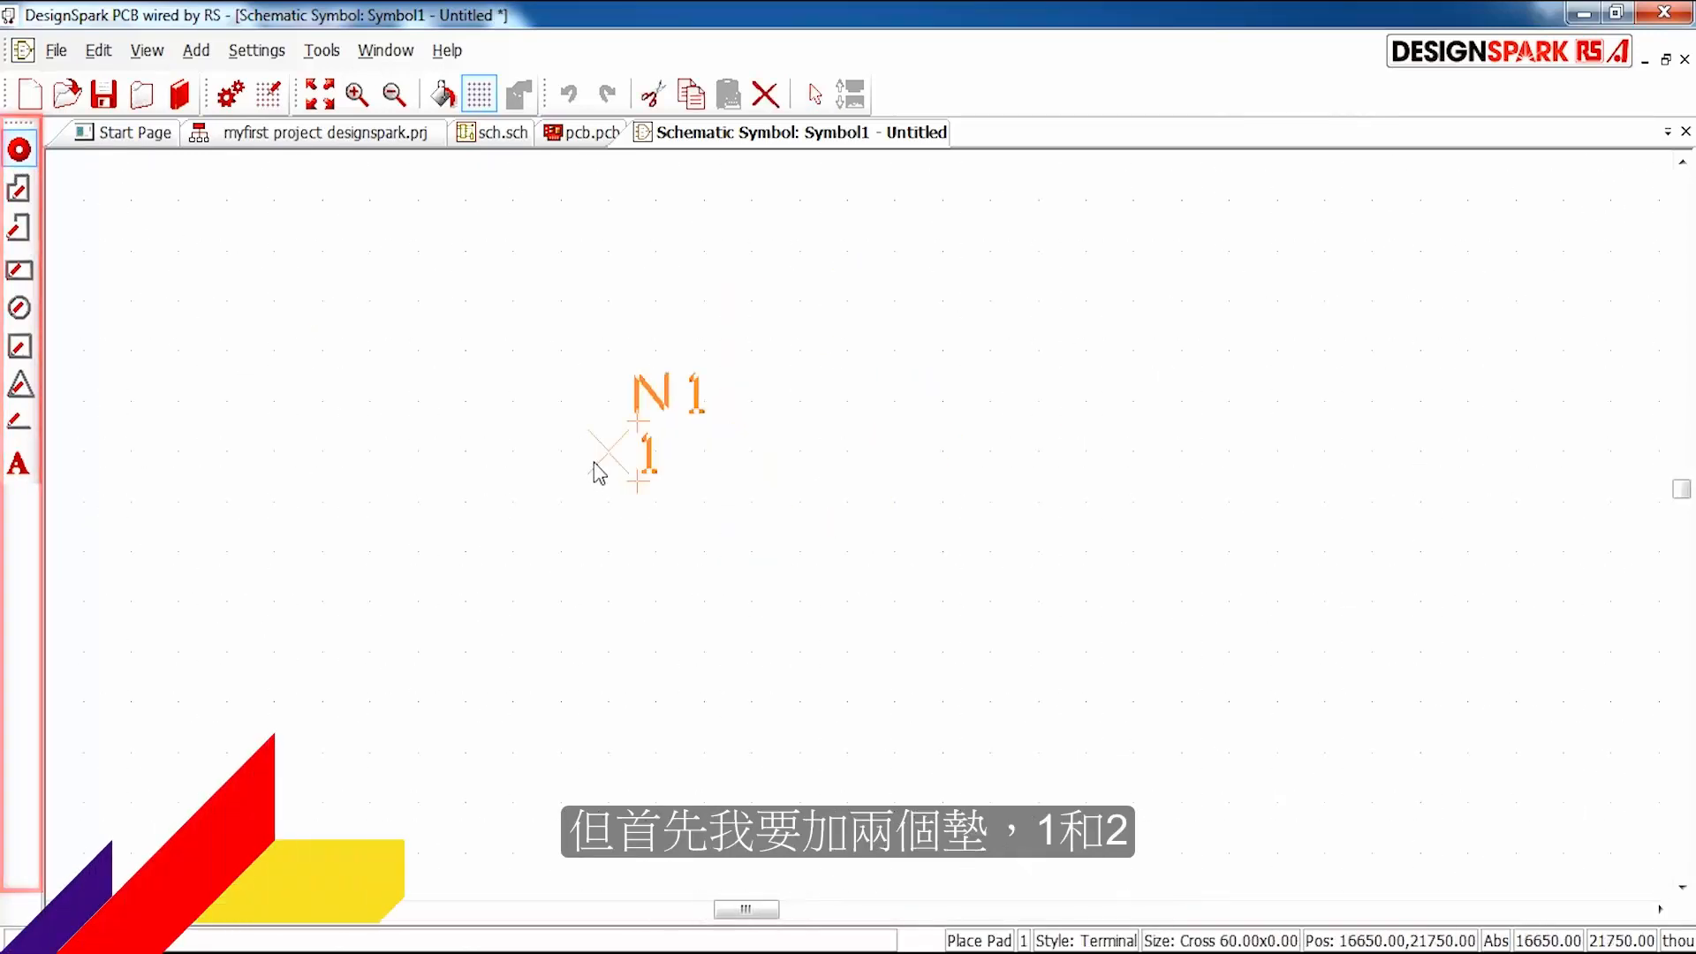
left_click(480, 468)
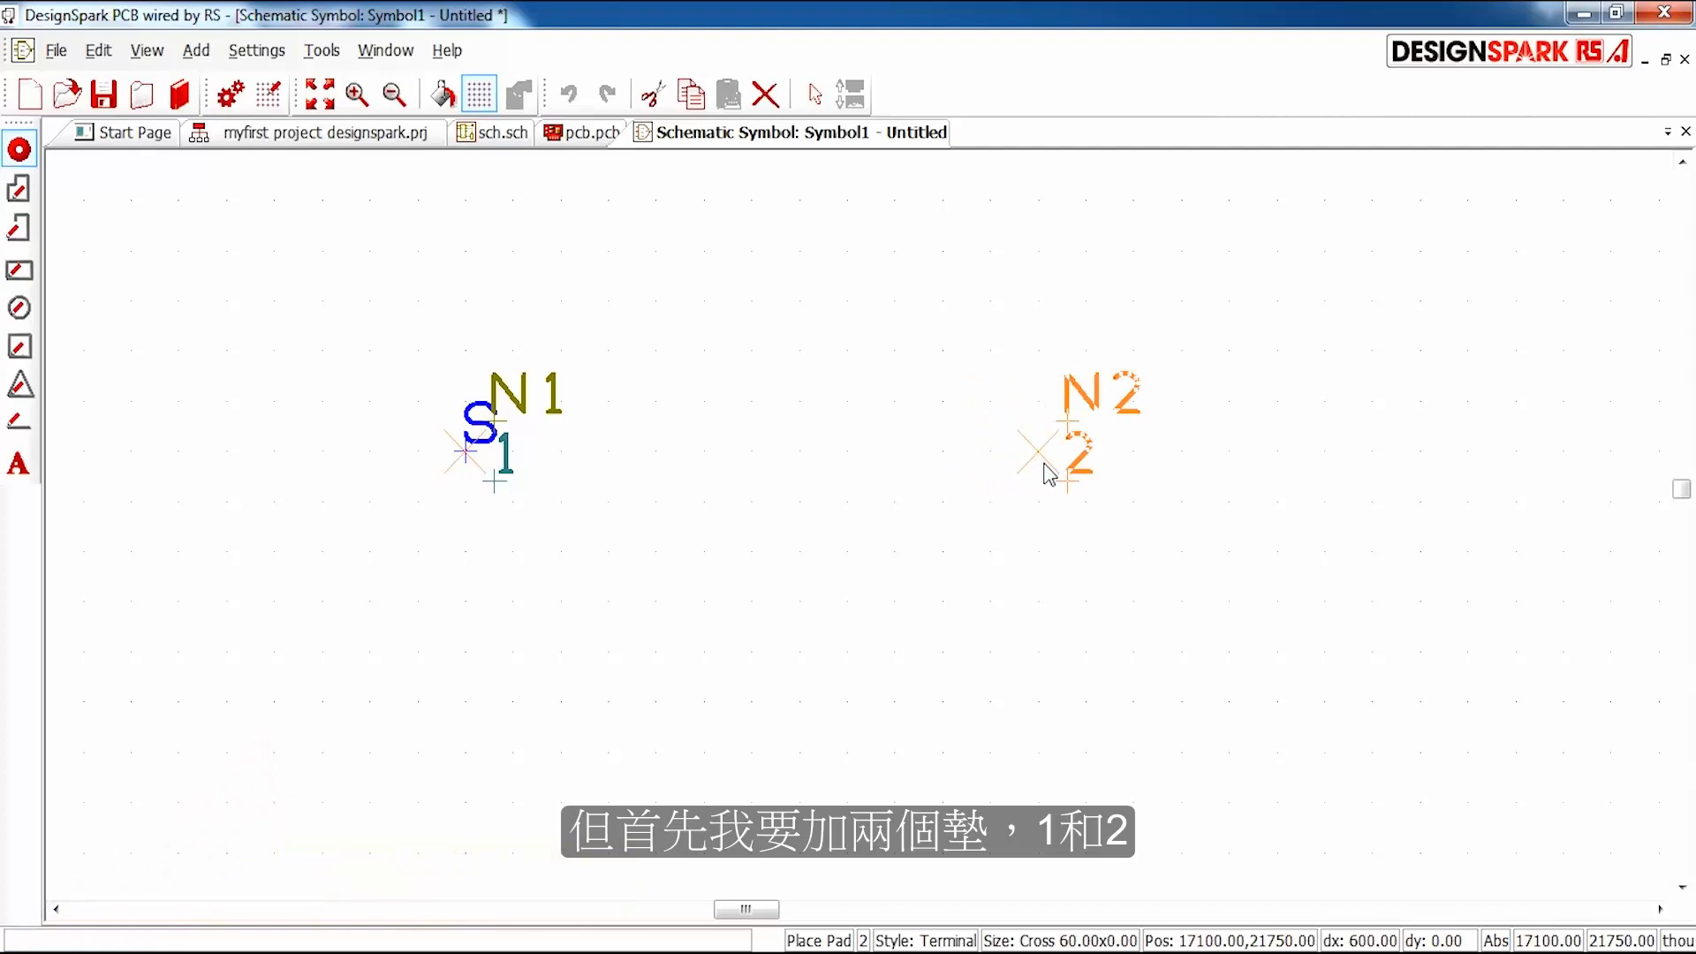
left_click(1049, 474)
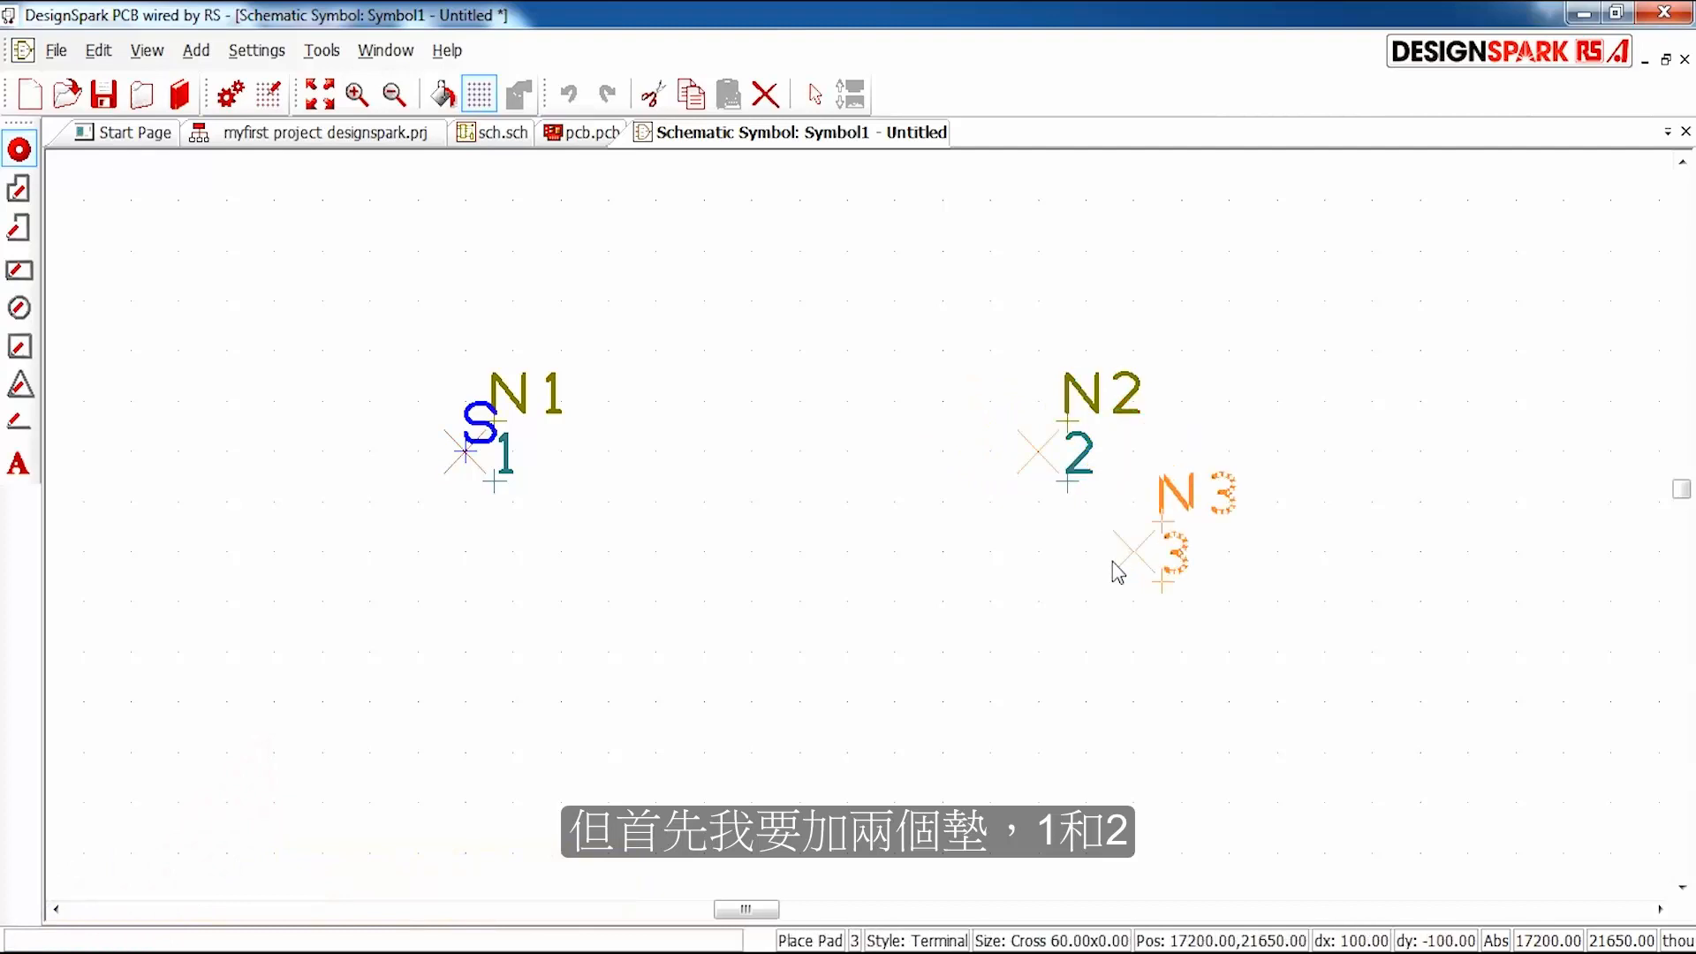
key("Escape")
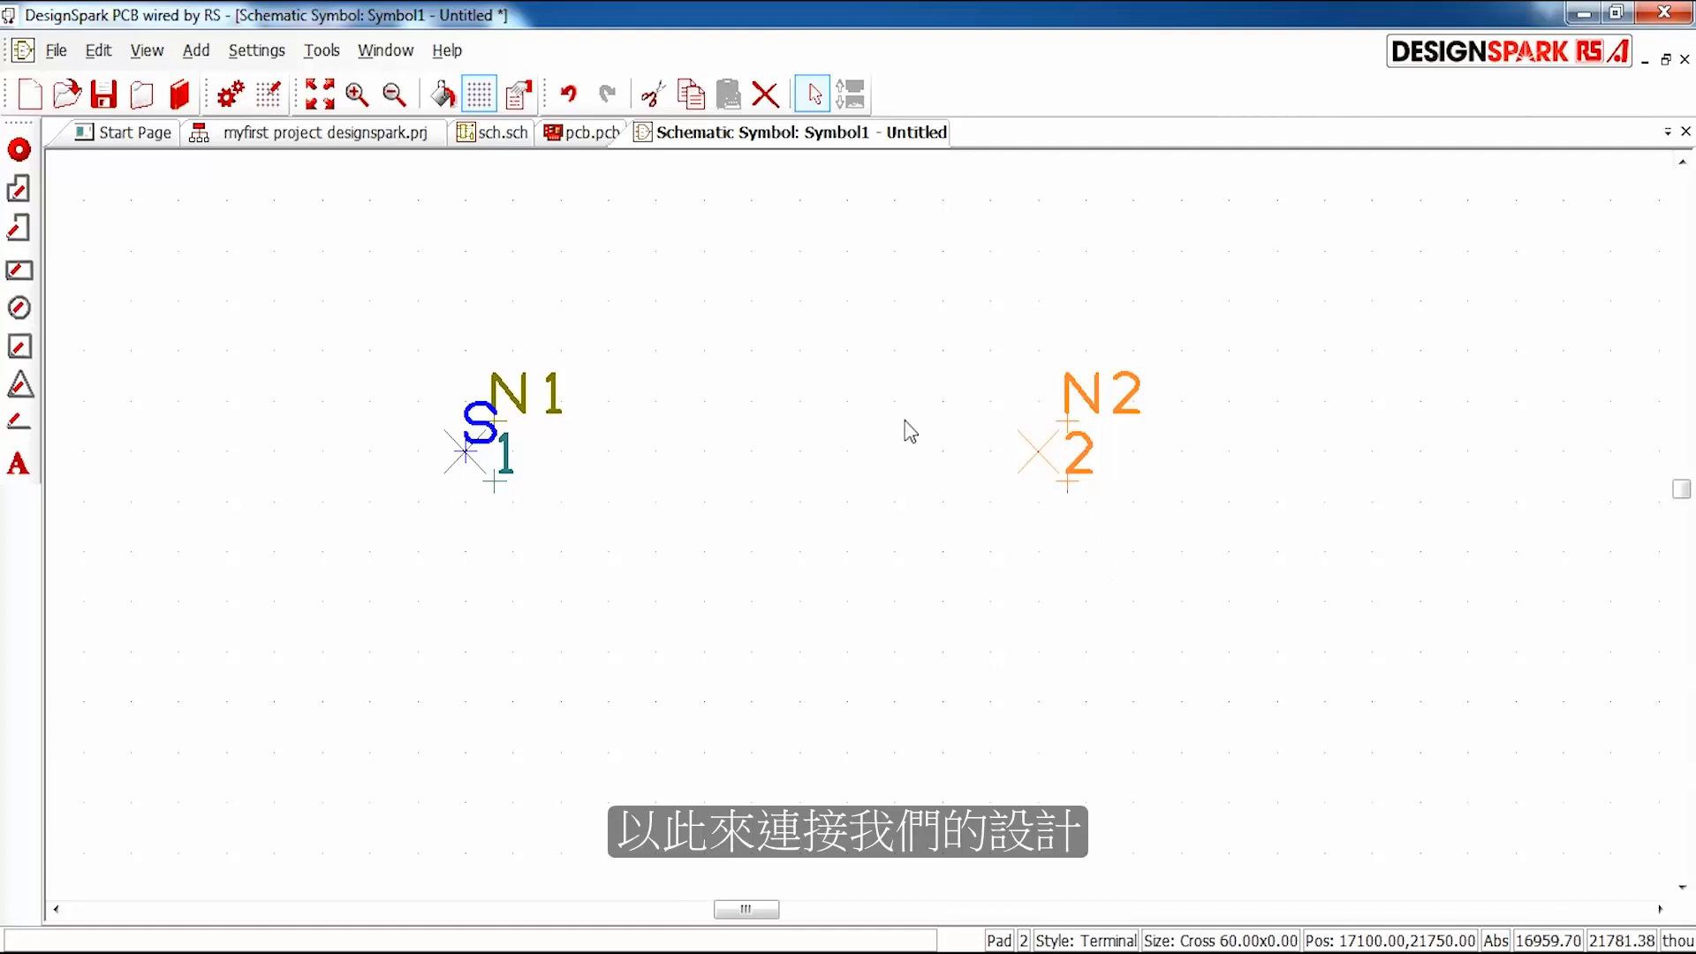
Move pad 2 horizontally 50 thou farther away from pad 1.
scroll(904, 422, "up", 1)
scroll(447, 587, "down", 1)
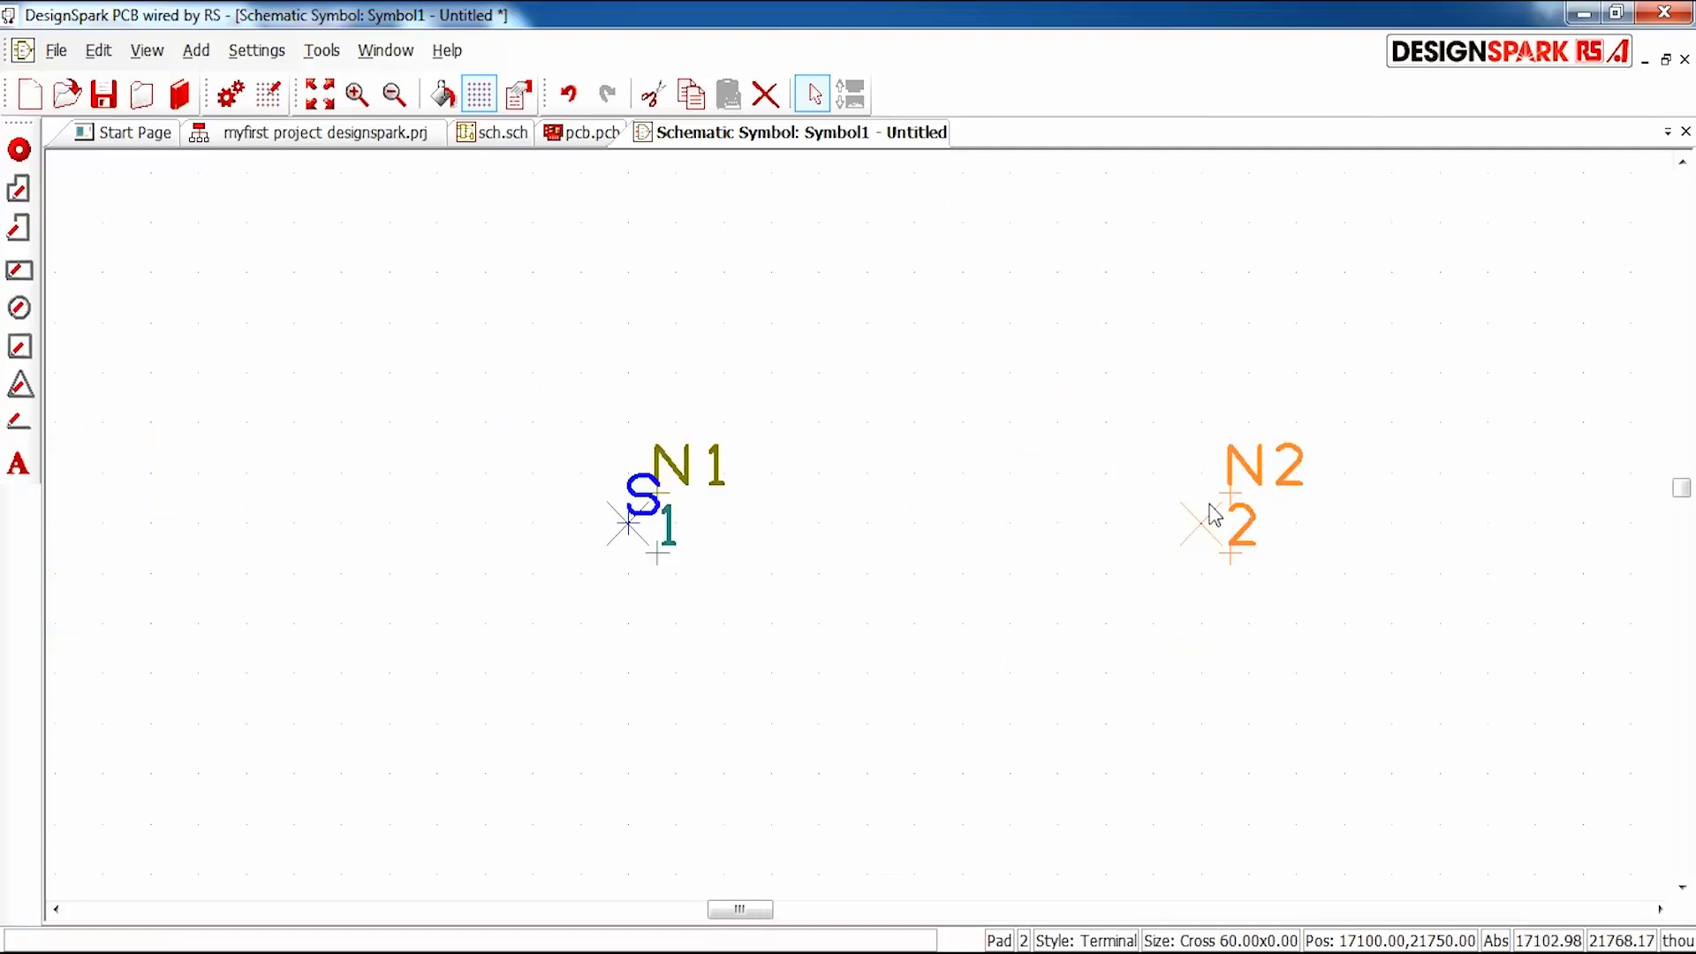
mouse_move(1204, 527)
left_mouse_down()
mouse_move(787, 549)
mouse_move(1271, 533)
left_mouse_up()
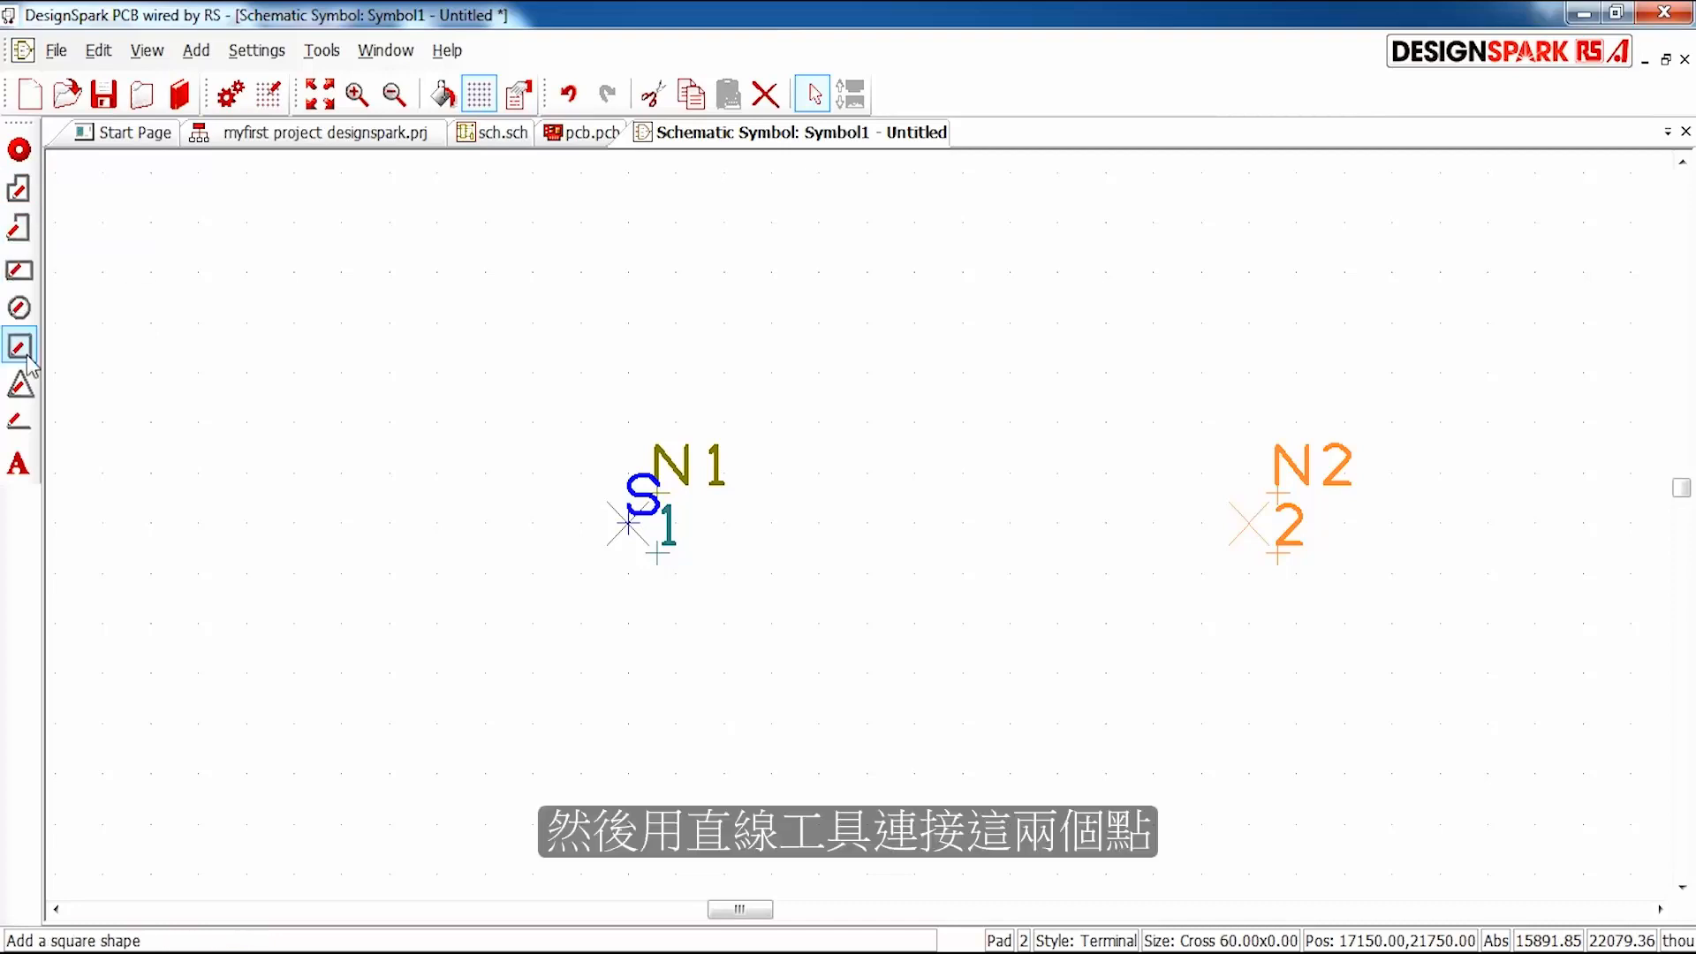
Draw a straight horizontal line 650 thou long connecting pad 1 to pad 2.
left_click(18, 424)
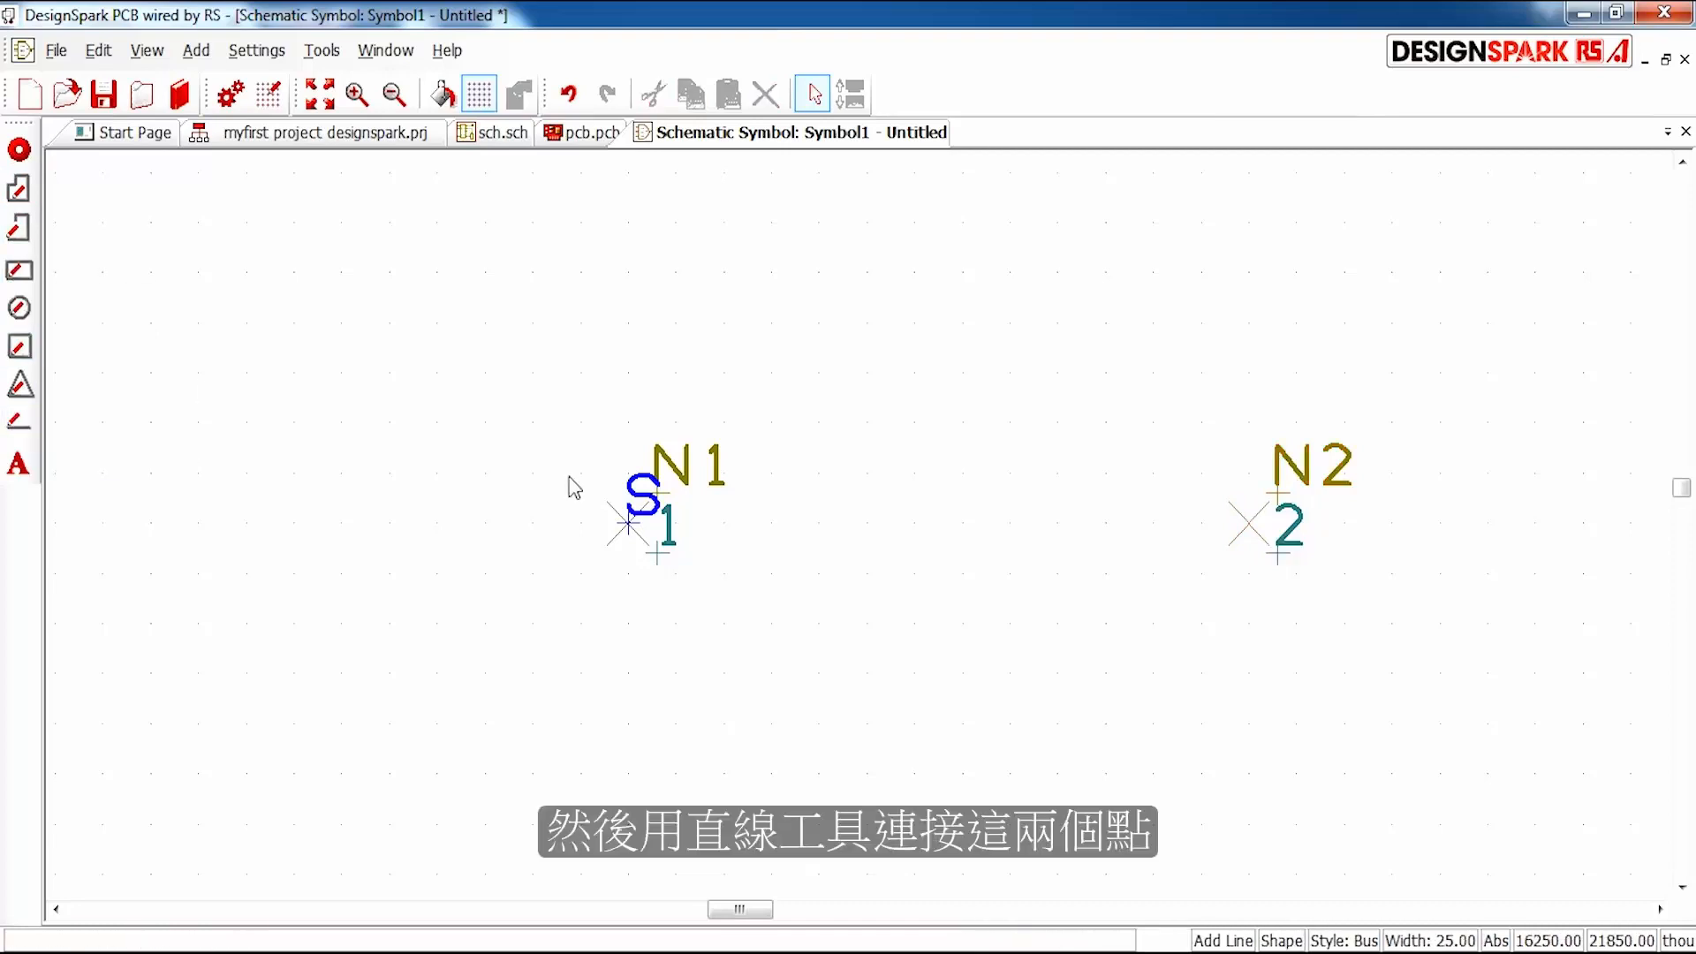
left_click(627, 525)
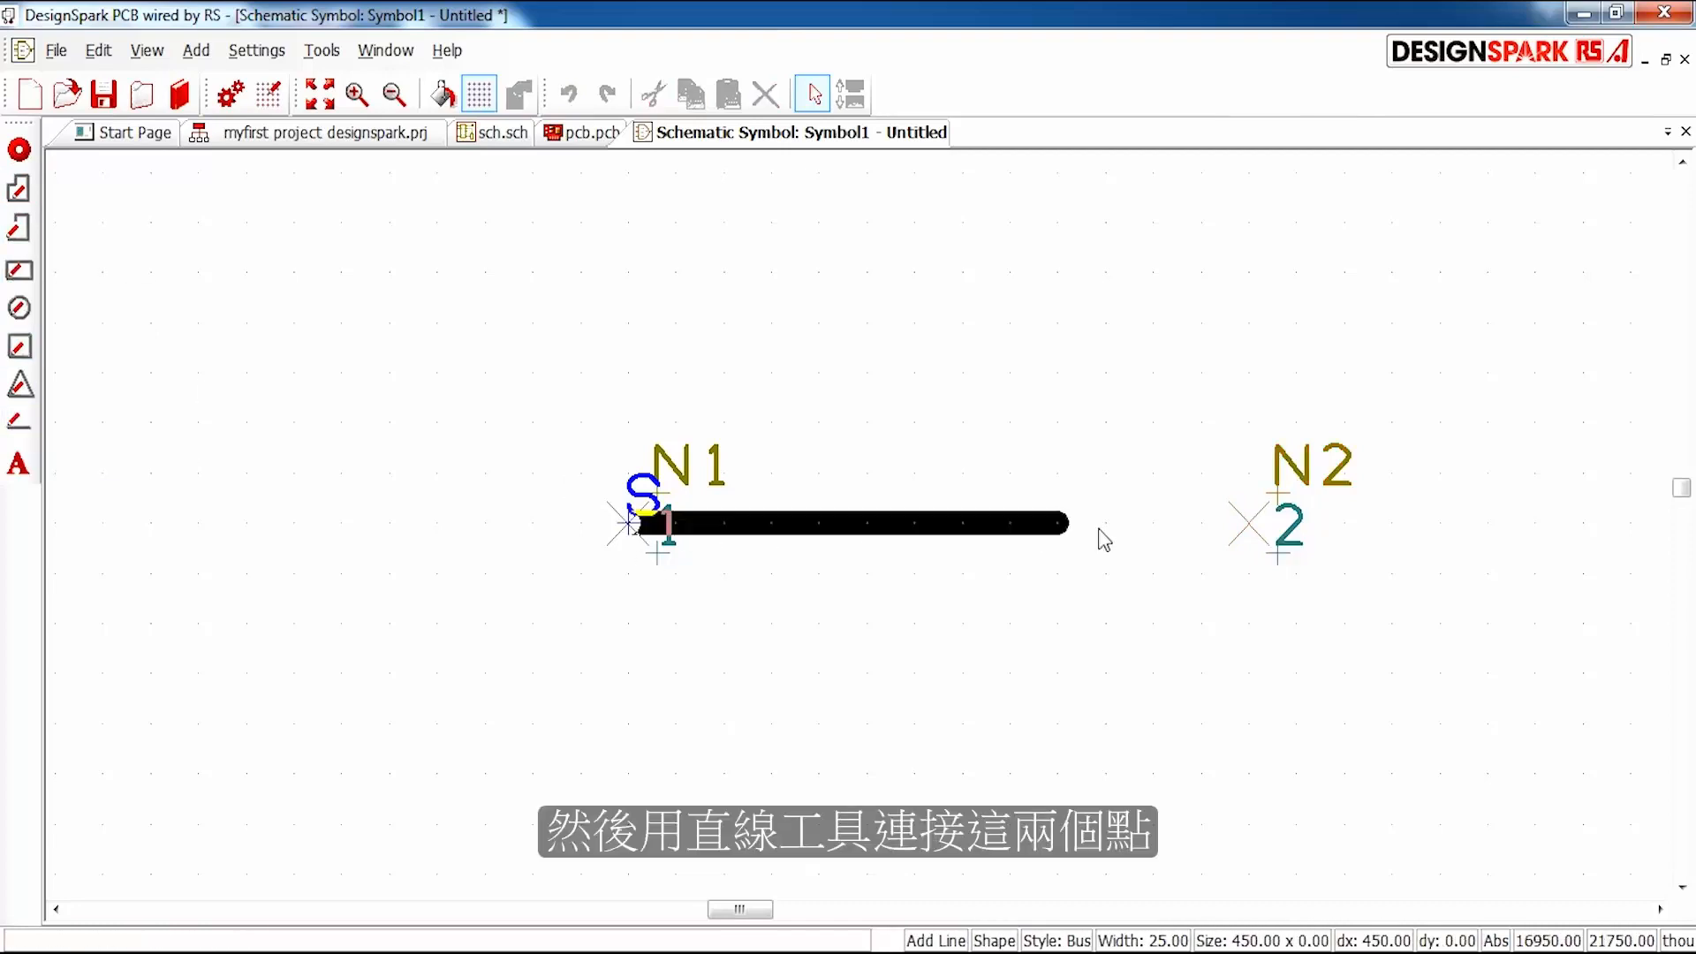
left_click(1254, 526)
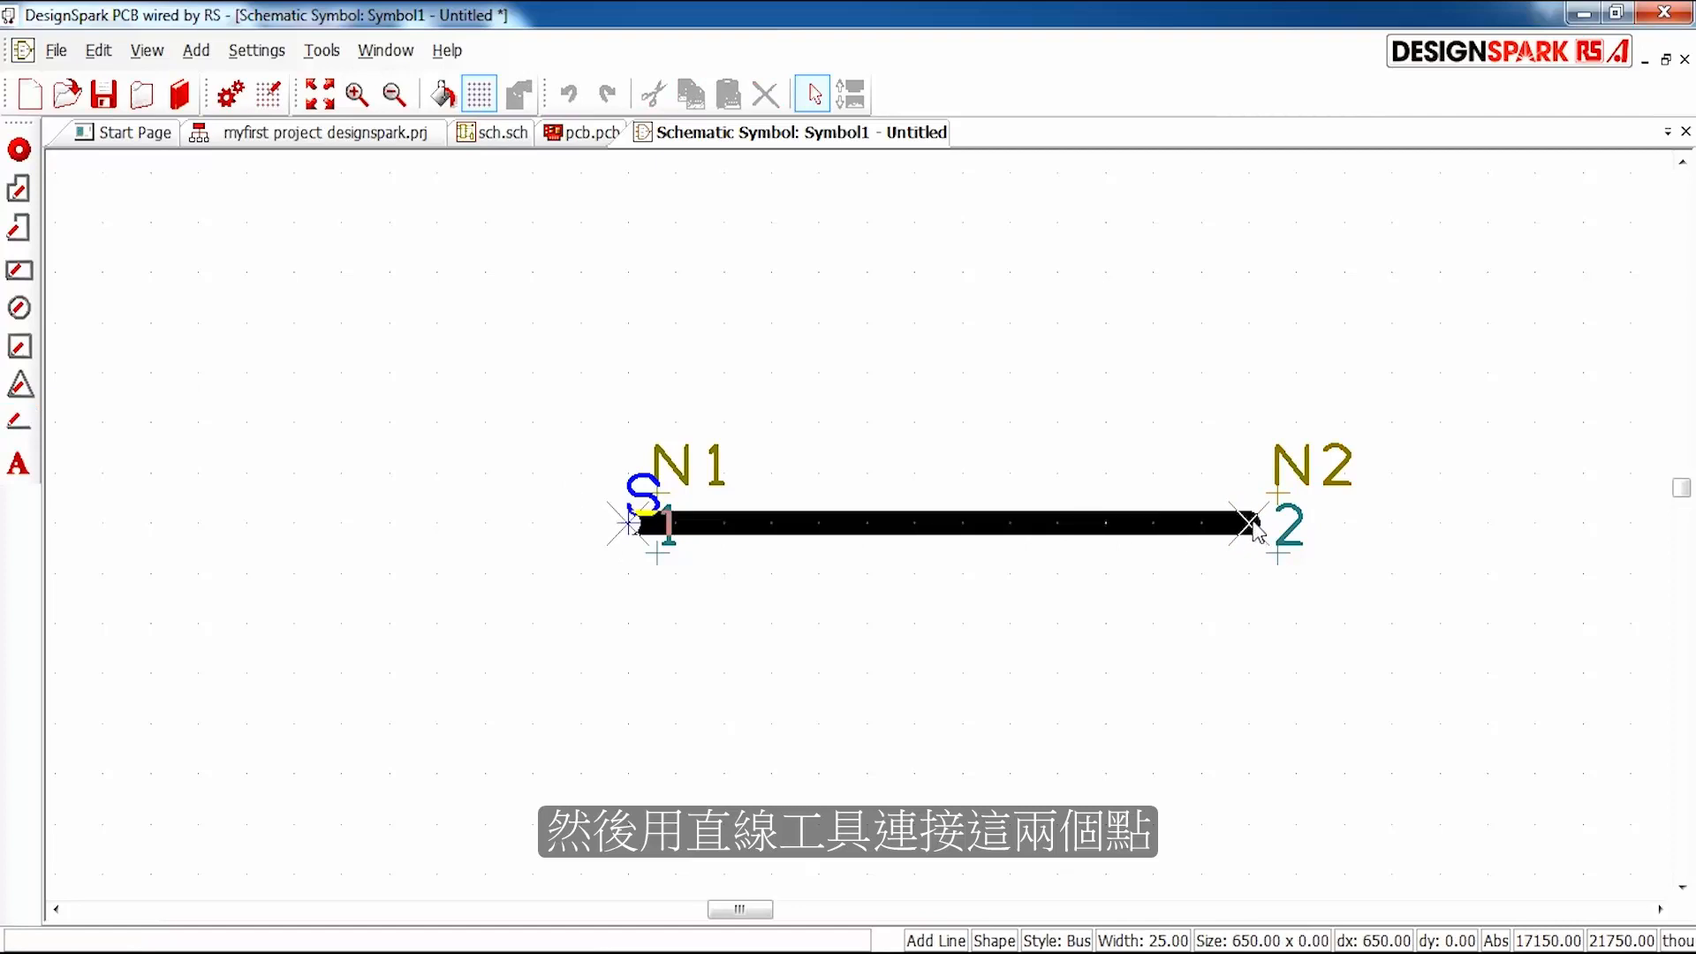
left_click(1255, 525)
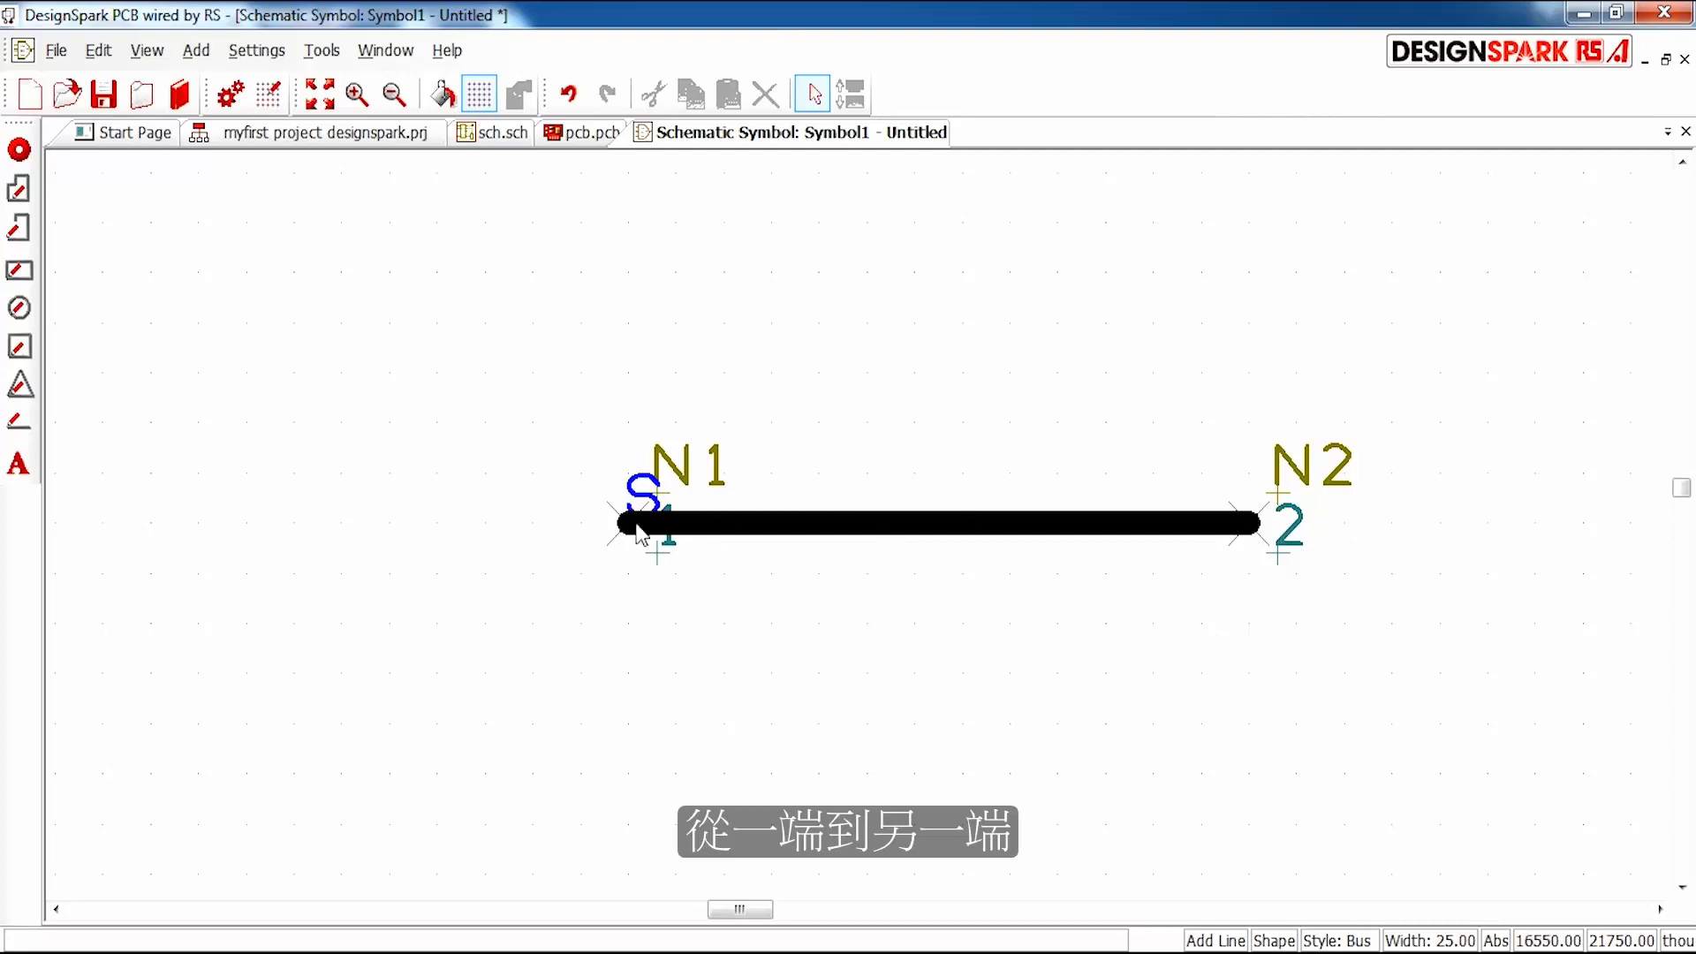
Draw a triangle about 150 by 300 thou, centred on the connecting line with its tip pointing towards pad 2.
left_click(19, 389)
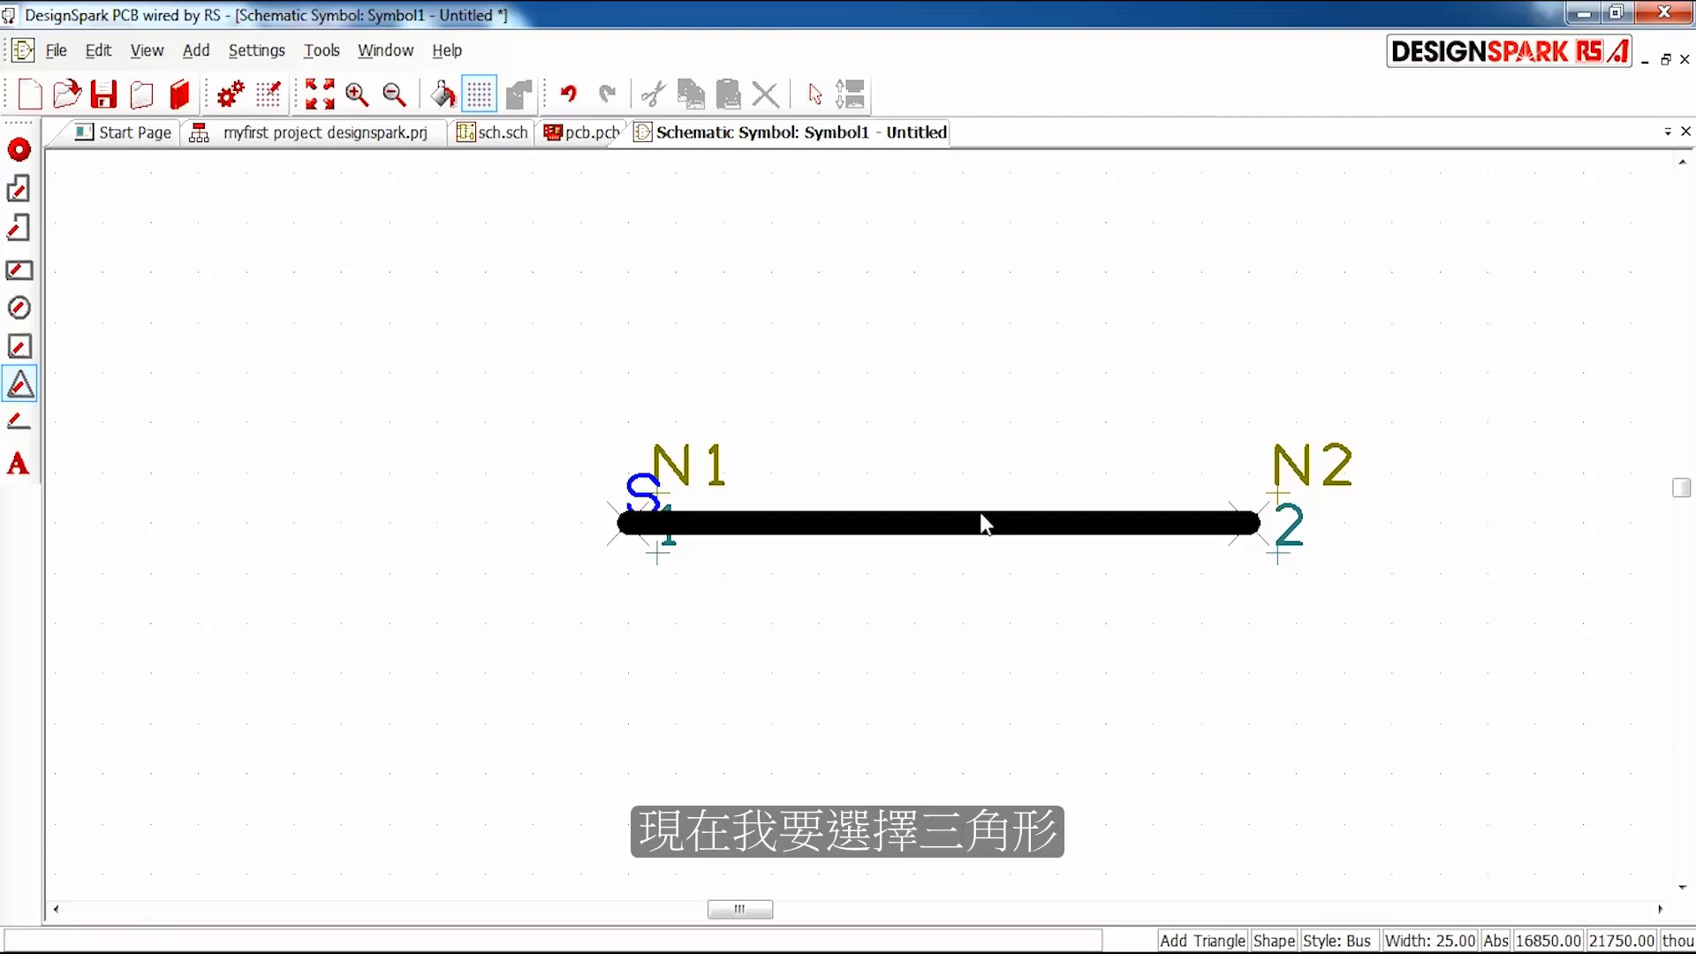
left_click(1007, 521)
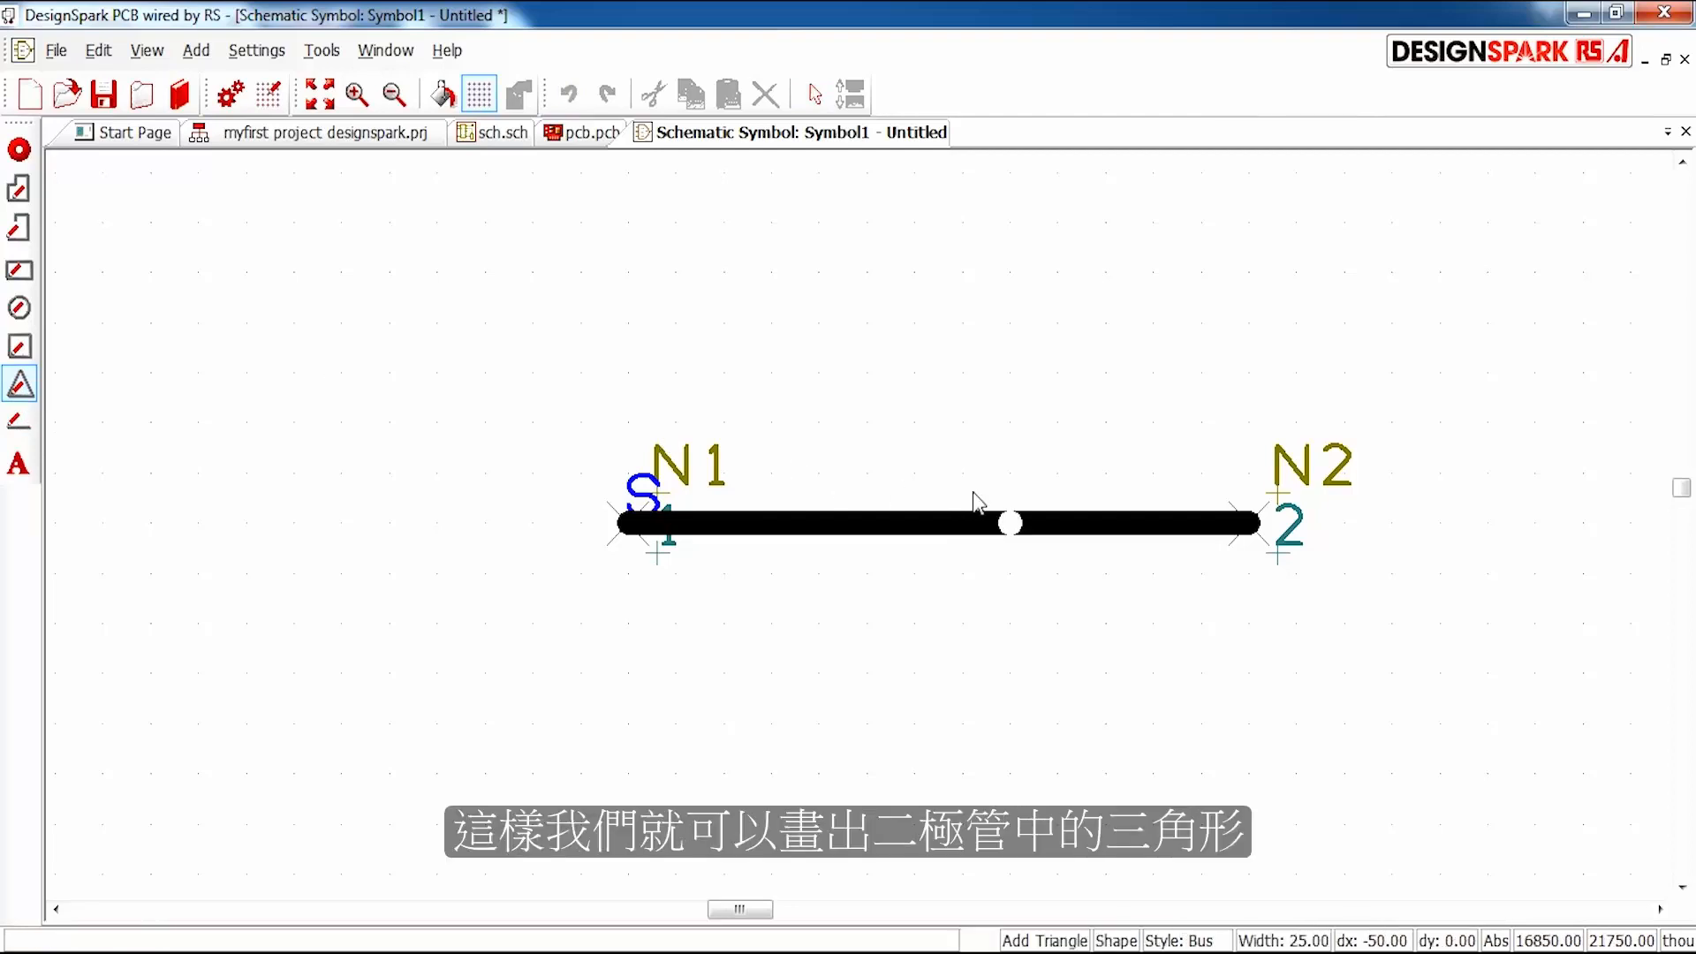
left_click(867, 376)
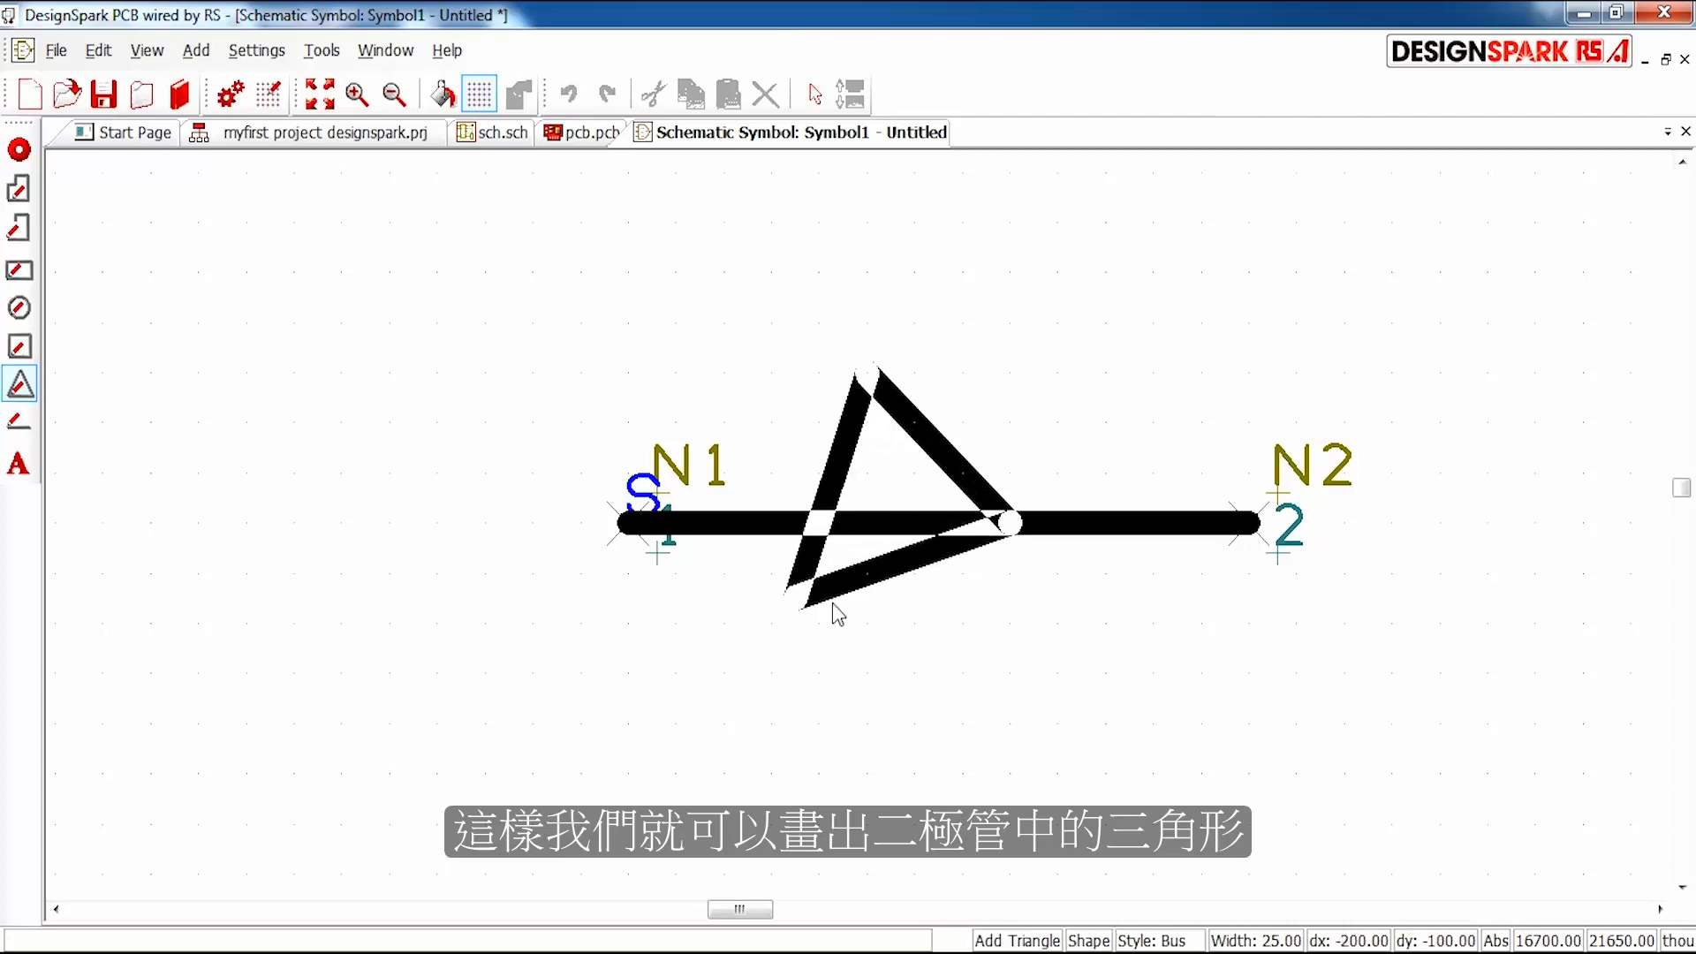
left_click(875, 673)
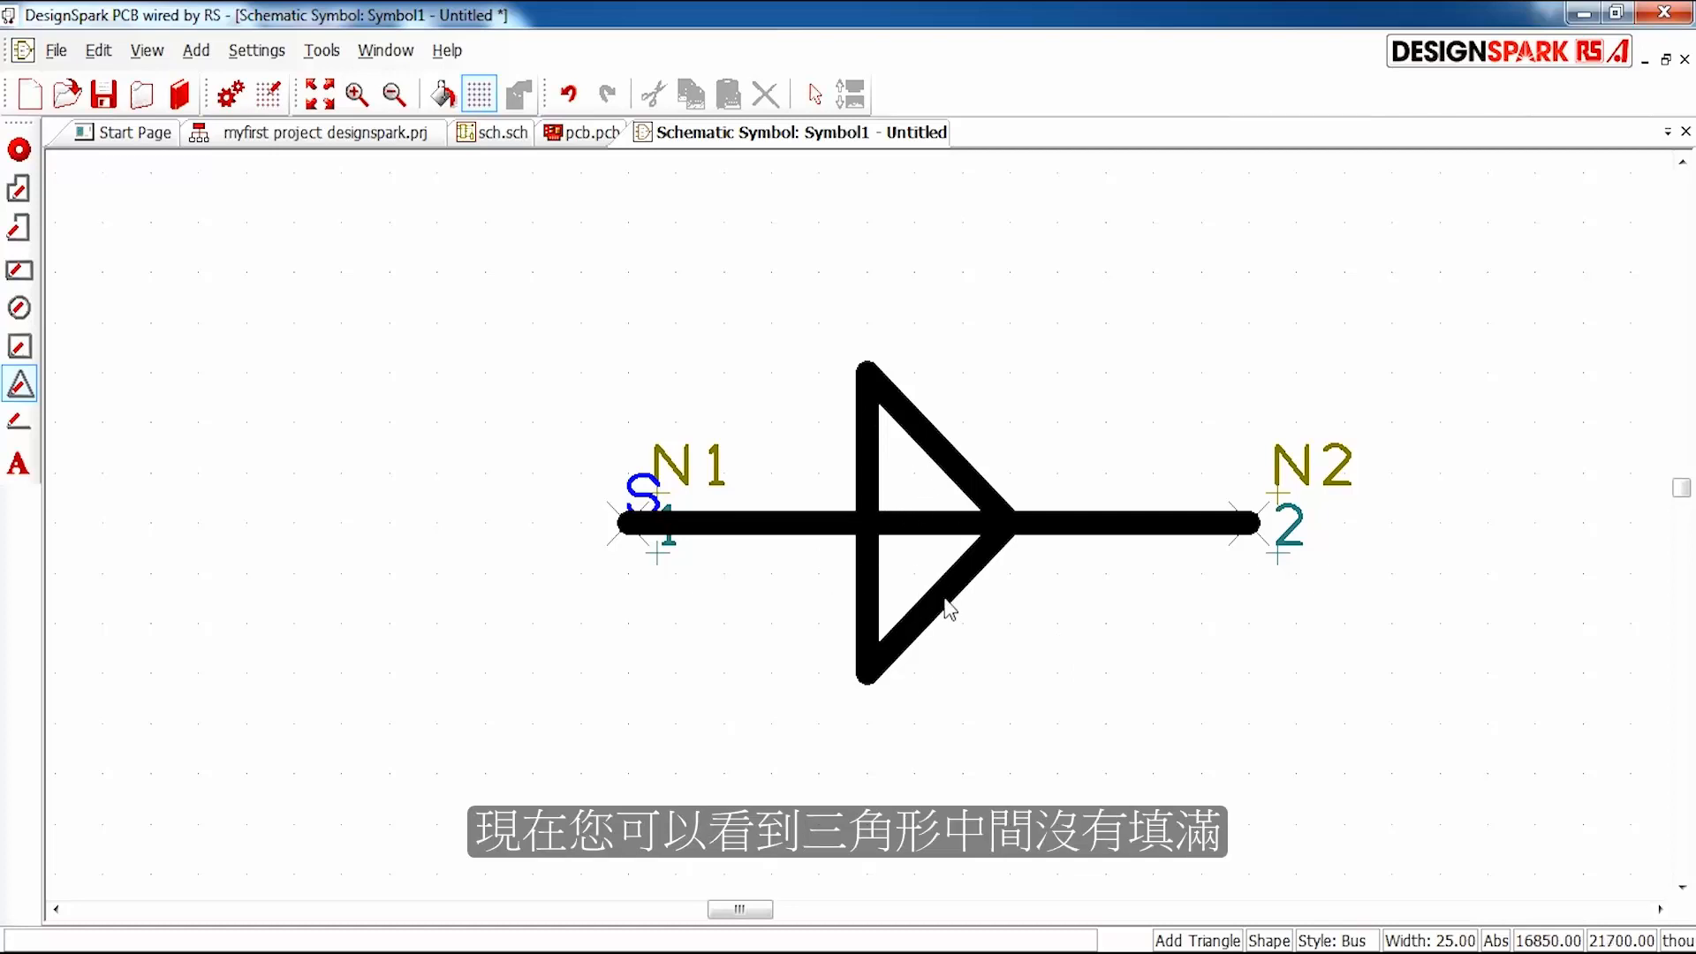
left_click_drag(956, 590, 938, 442)
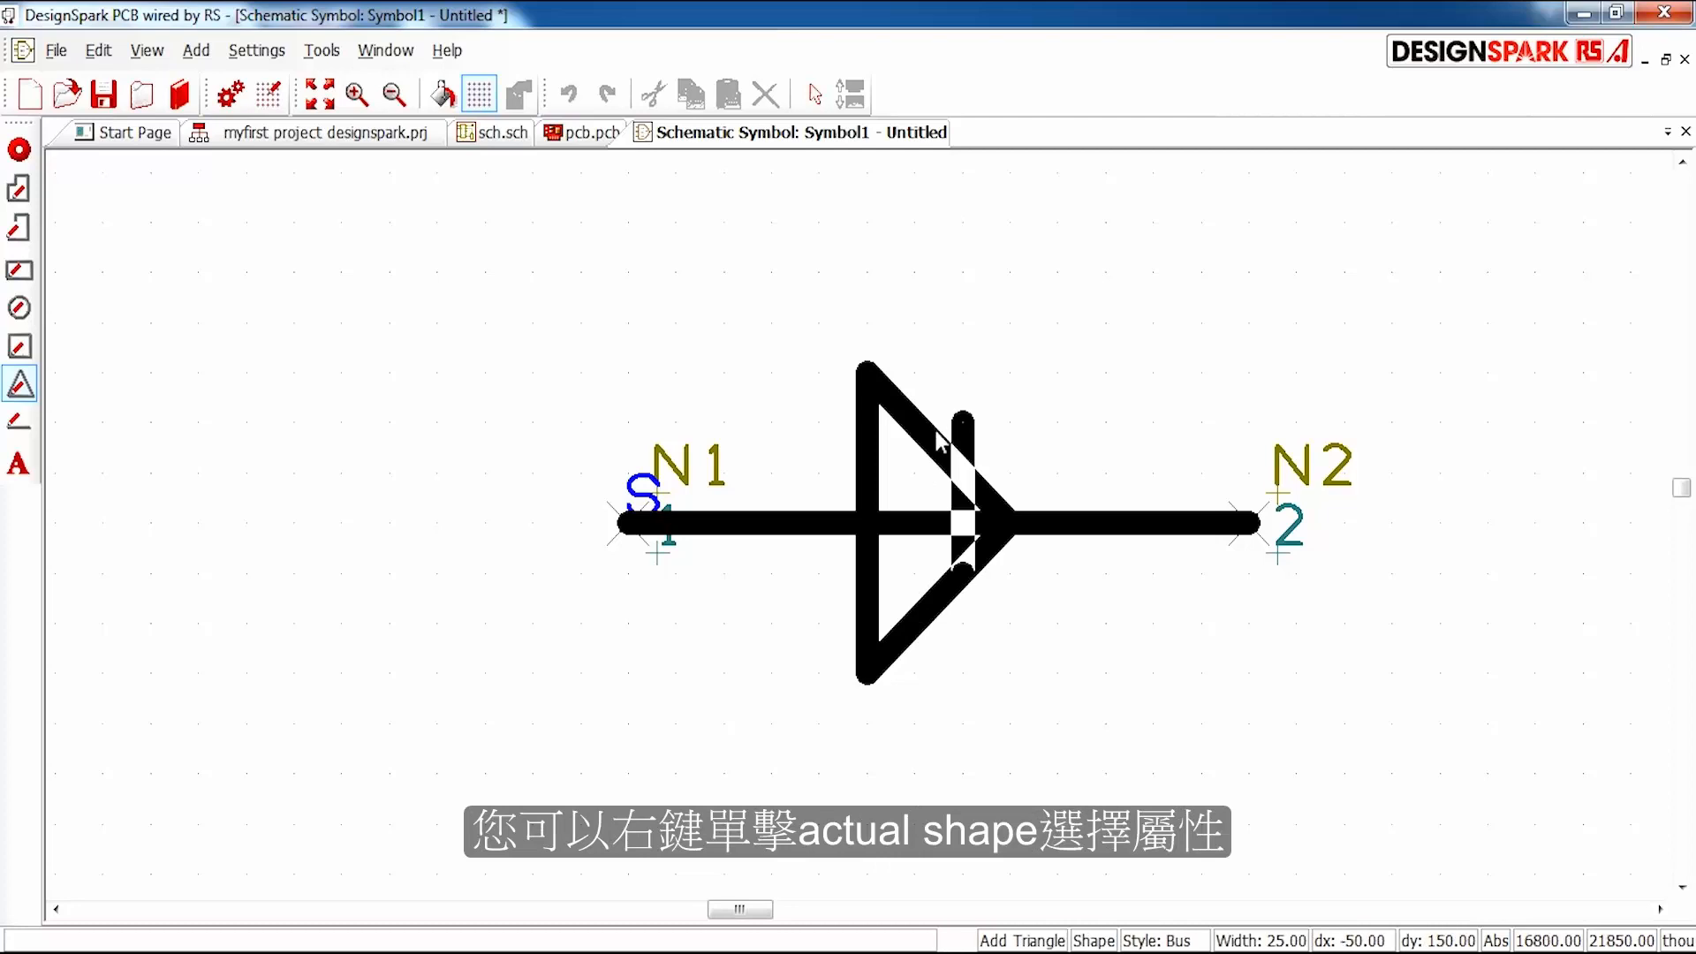
key("Escape")
Set the triangle's shape properties to Filled, keeping it closed, and deselect it.
right_click(924, 420)
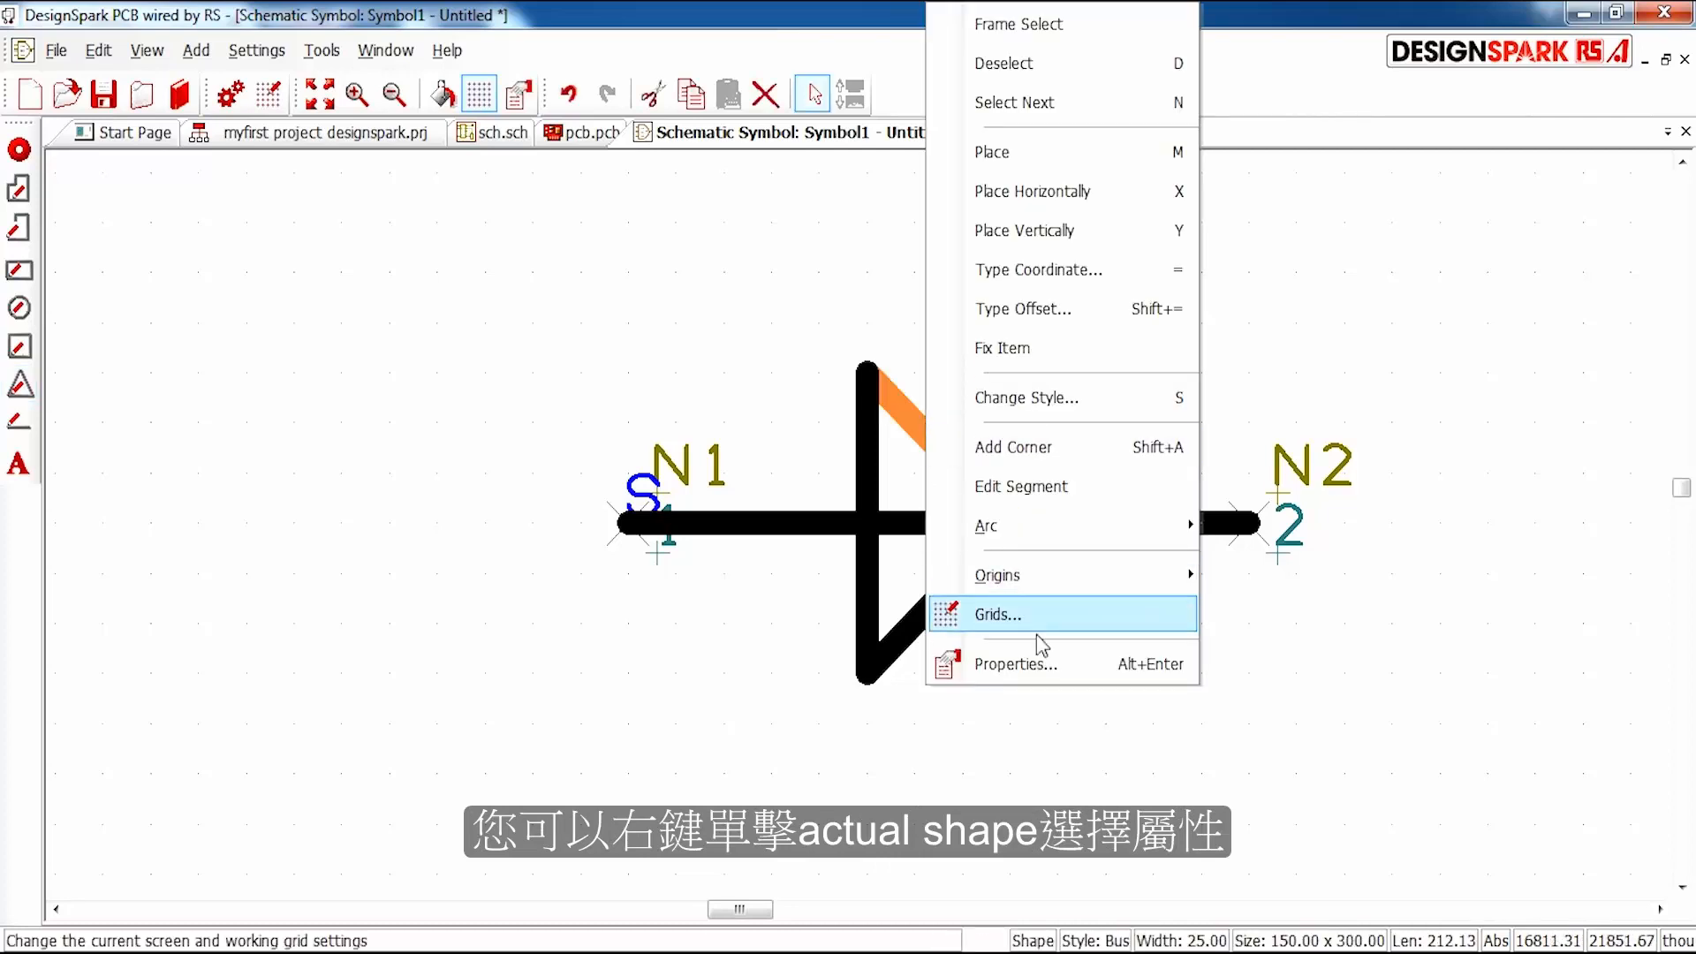
left_click(1035, 664)
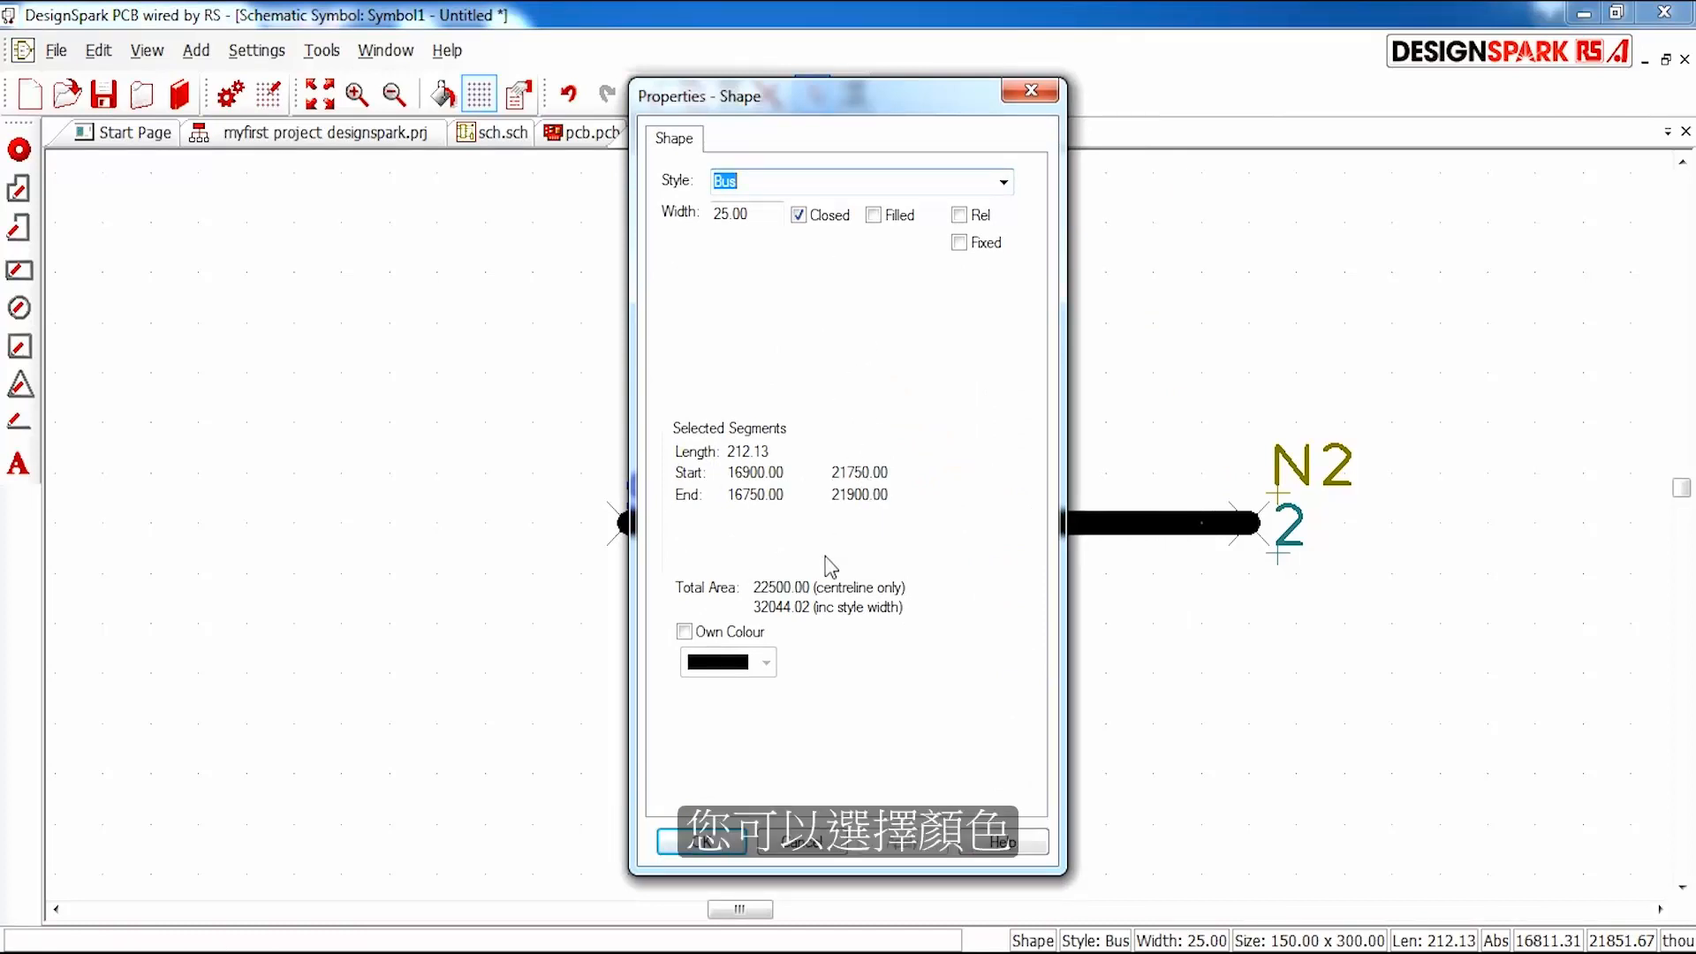
left_click(873, 214)
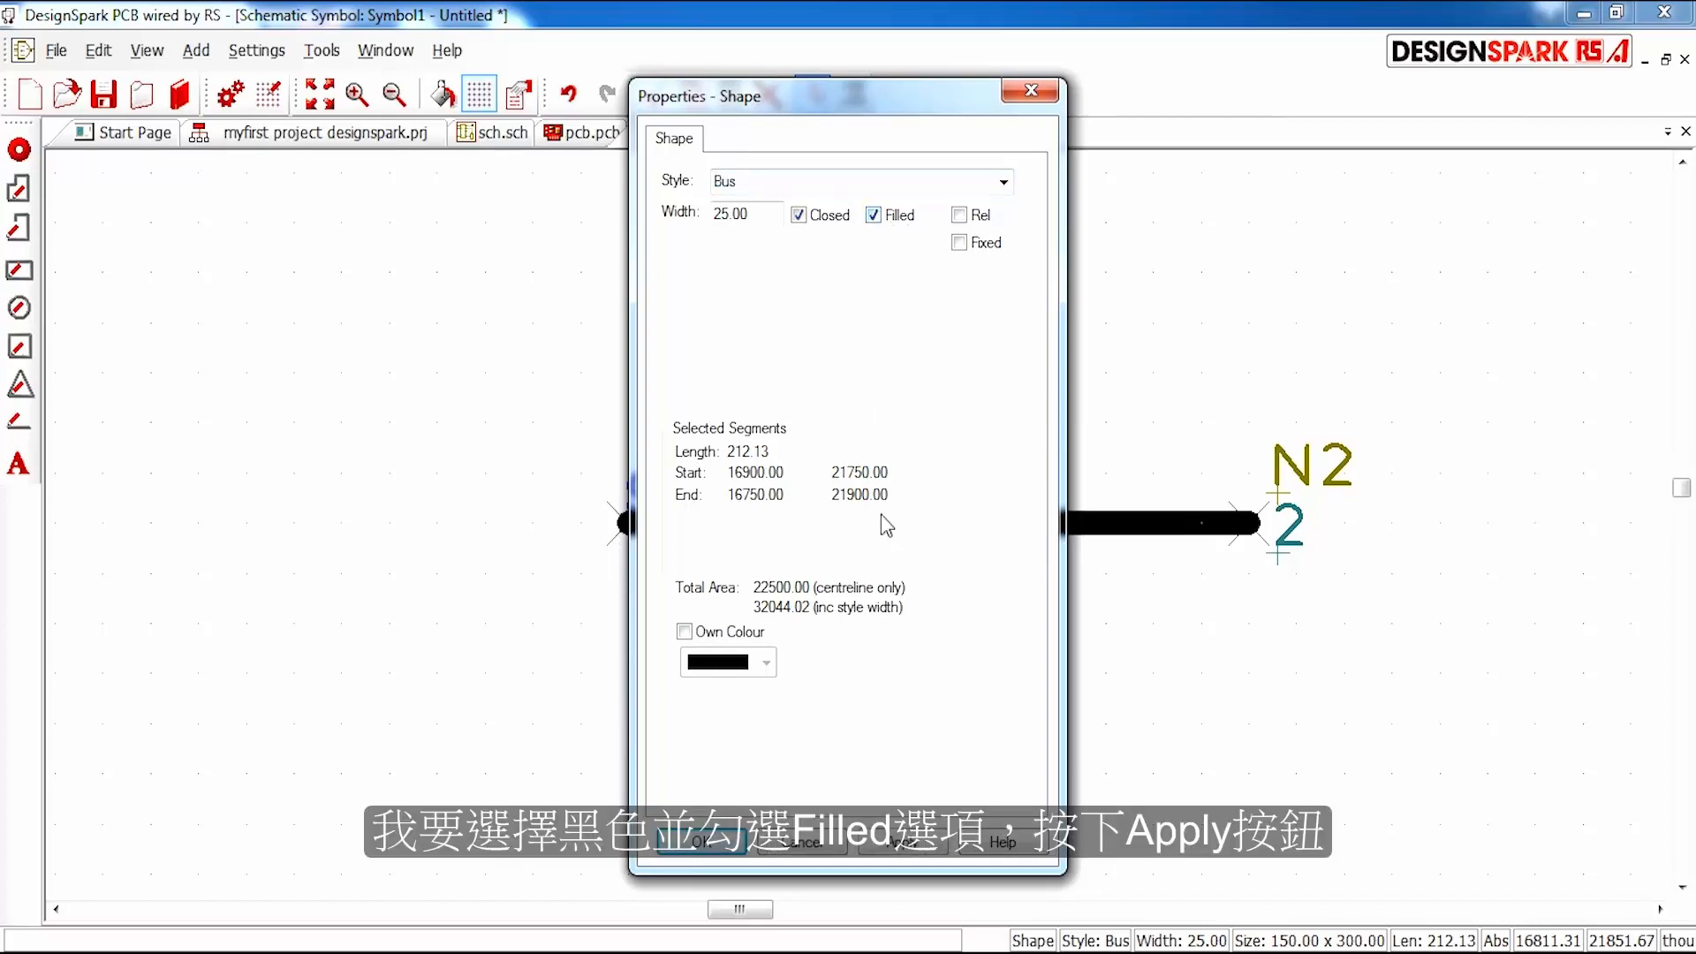
left_click(897, 841)
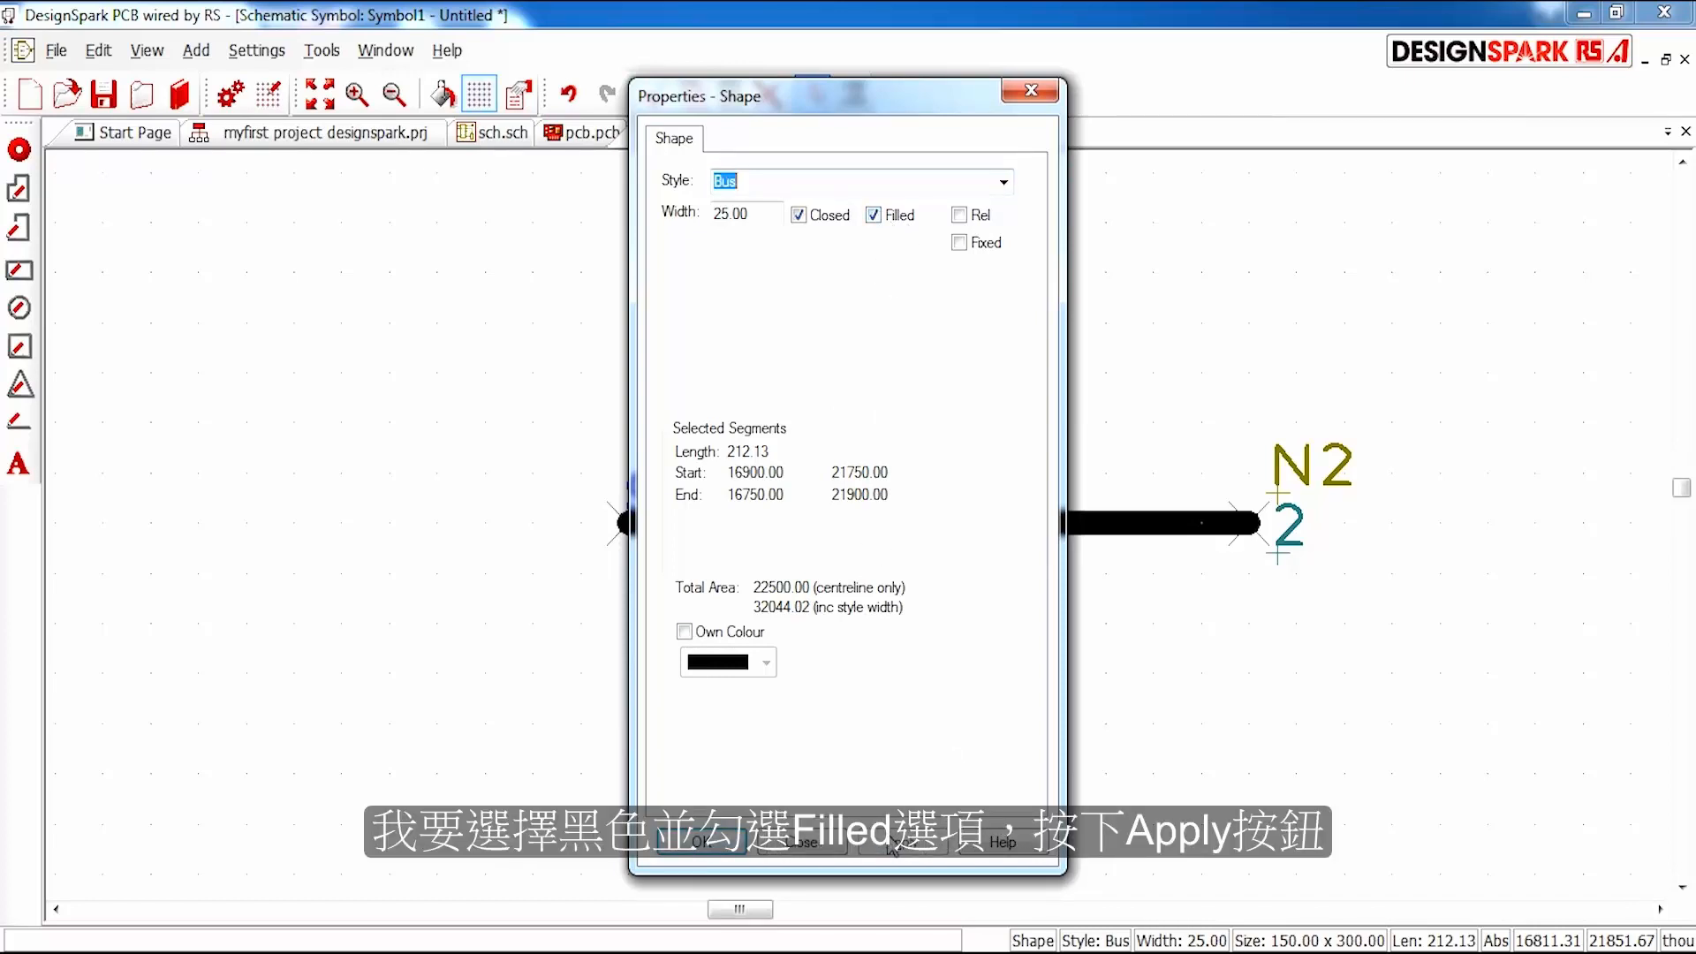
left_click(707, 843)
left_click(1059, 699)
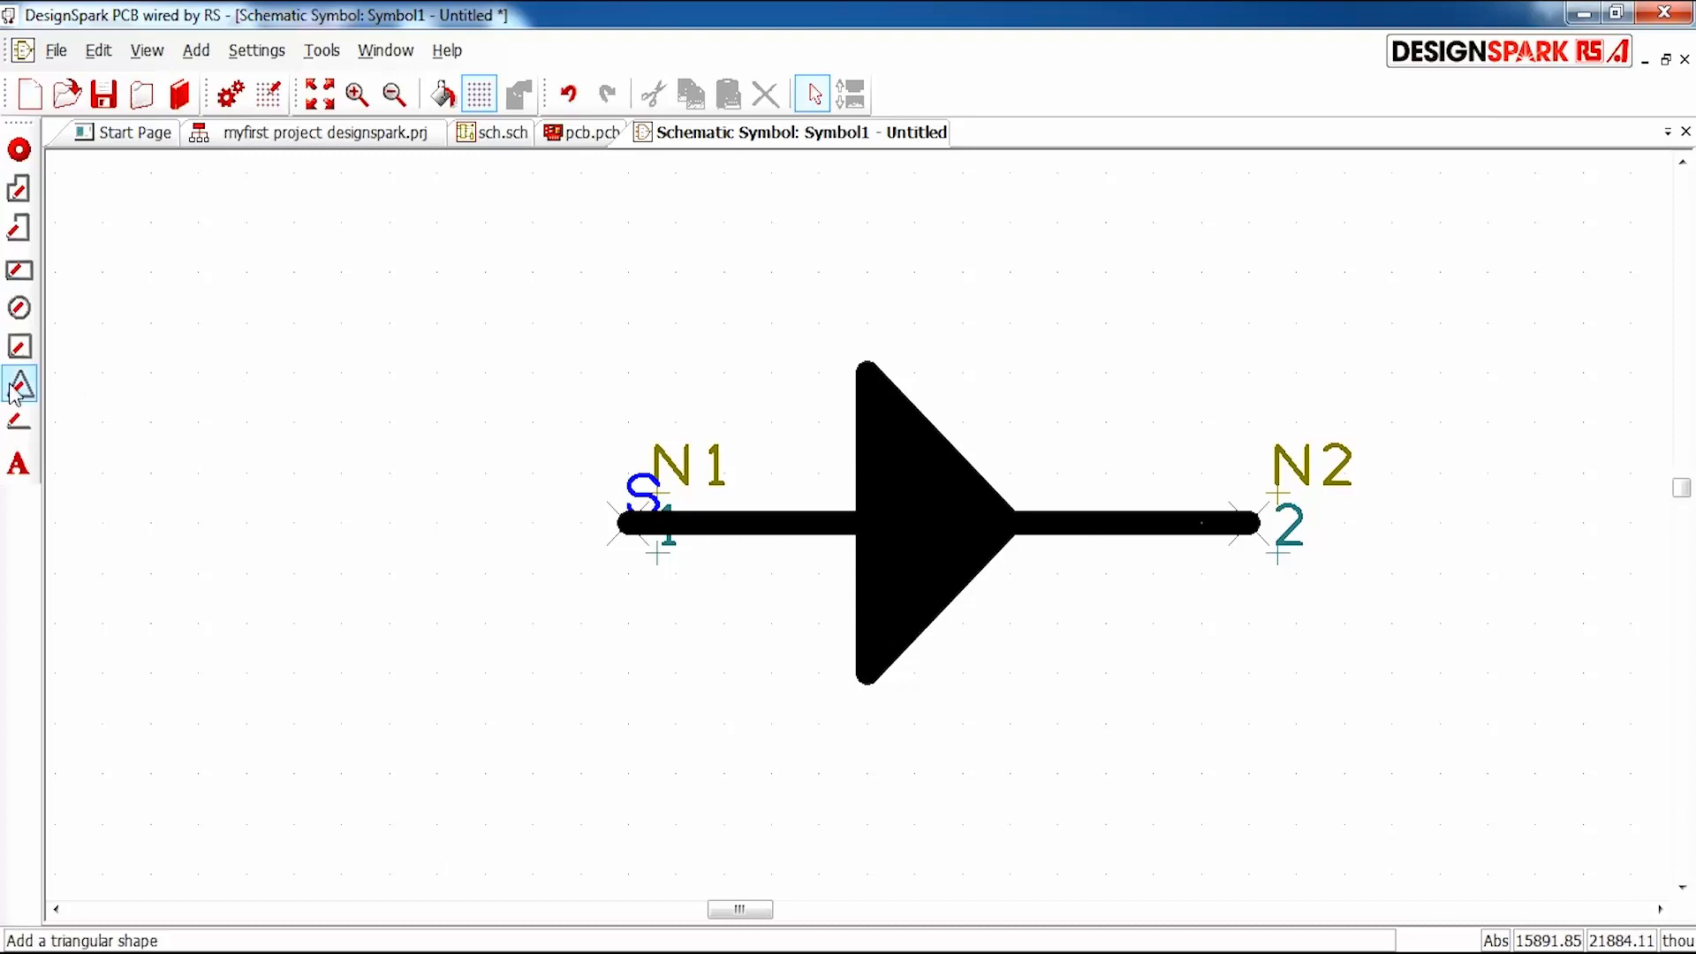
Draw a vertical cathode line about 200 thou long through the triangle's tip.
left_click(18, 420)
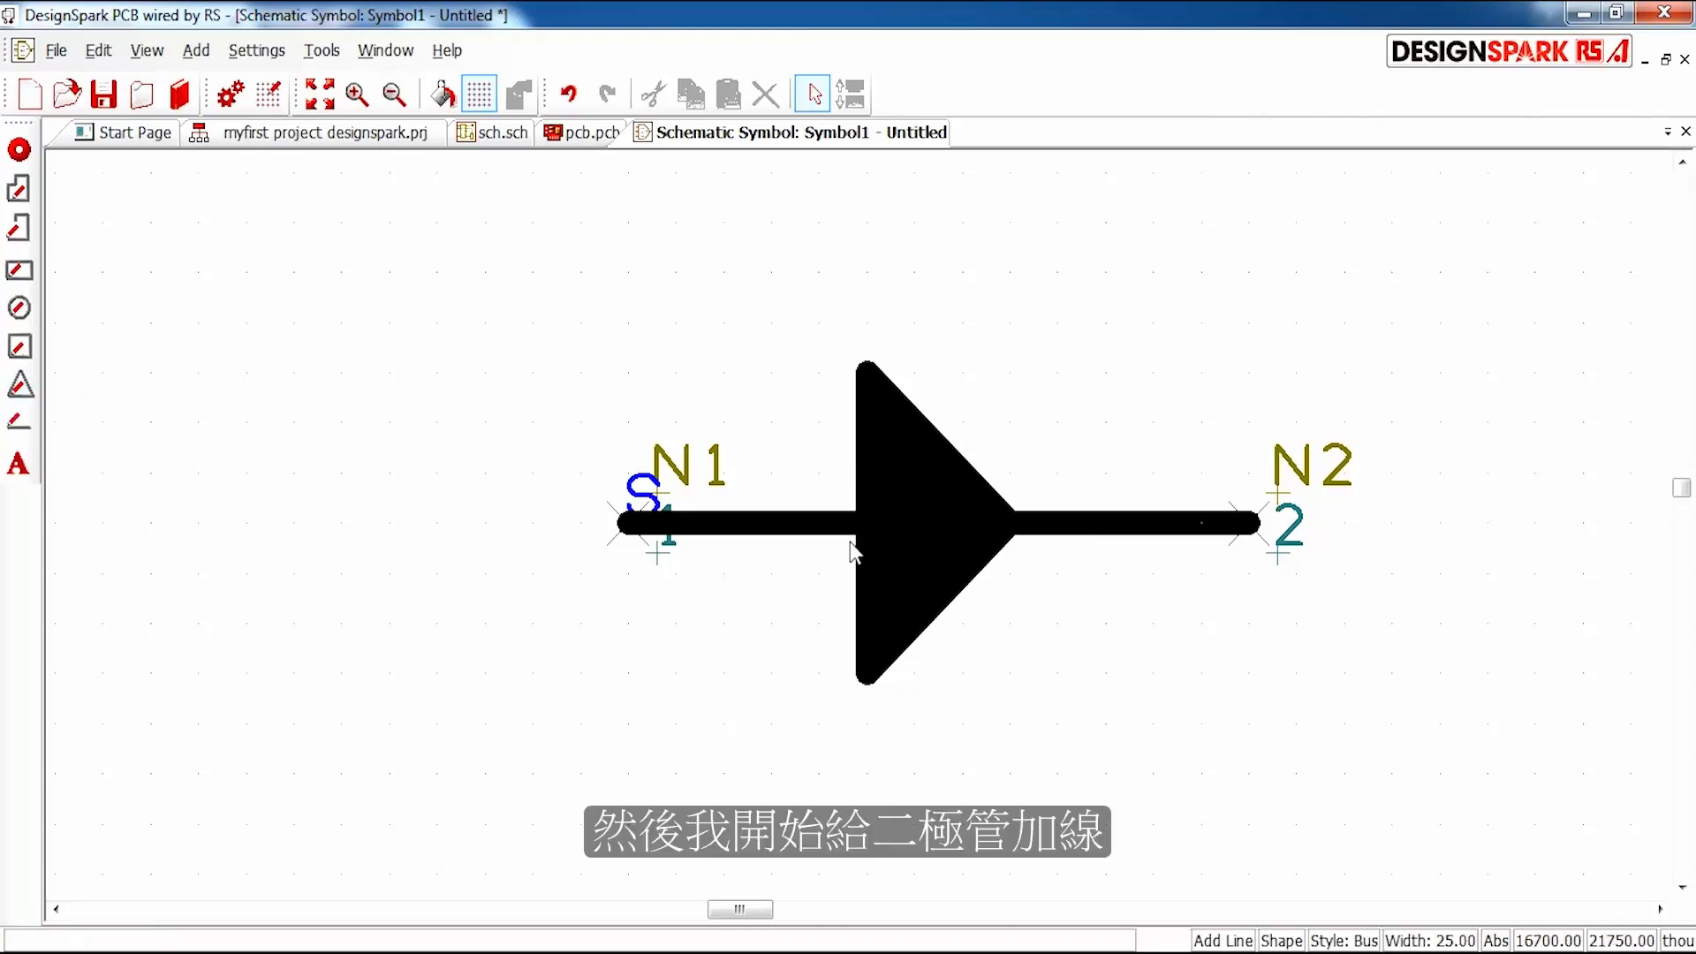
left_click(1012, 426)
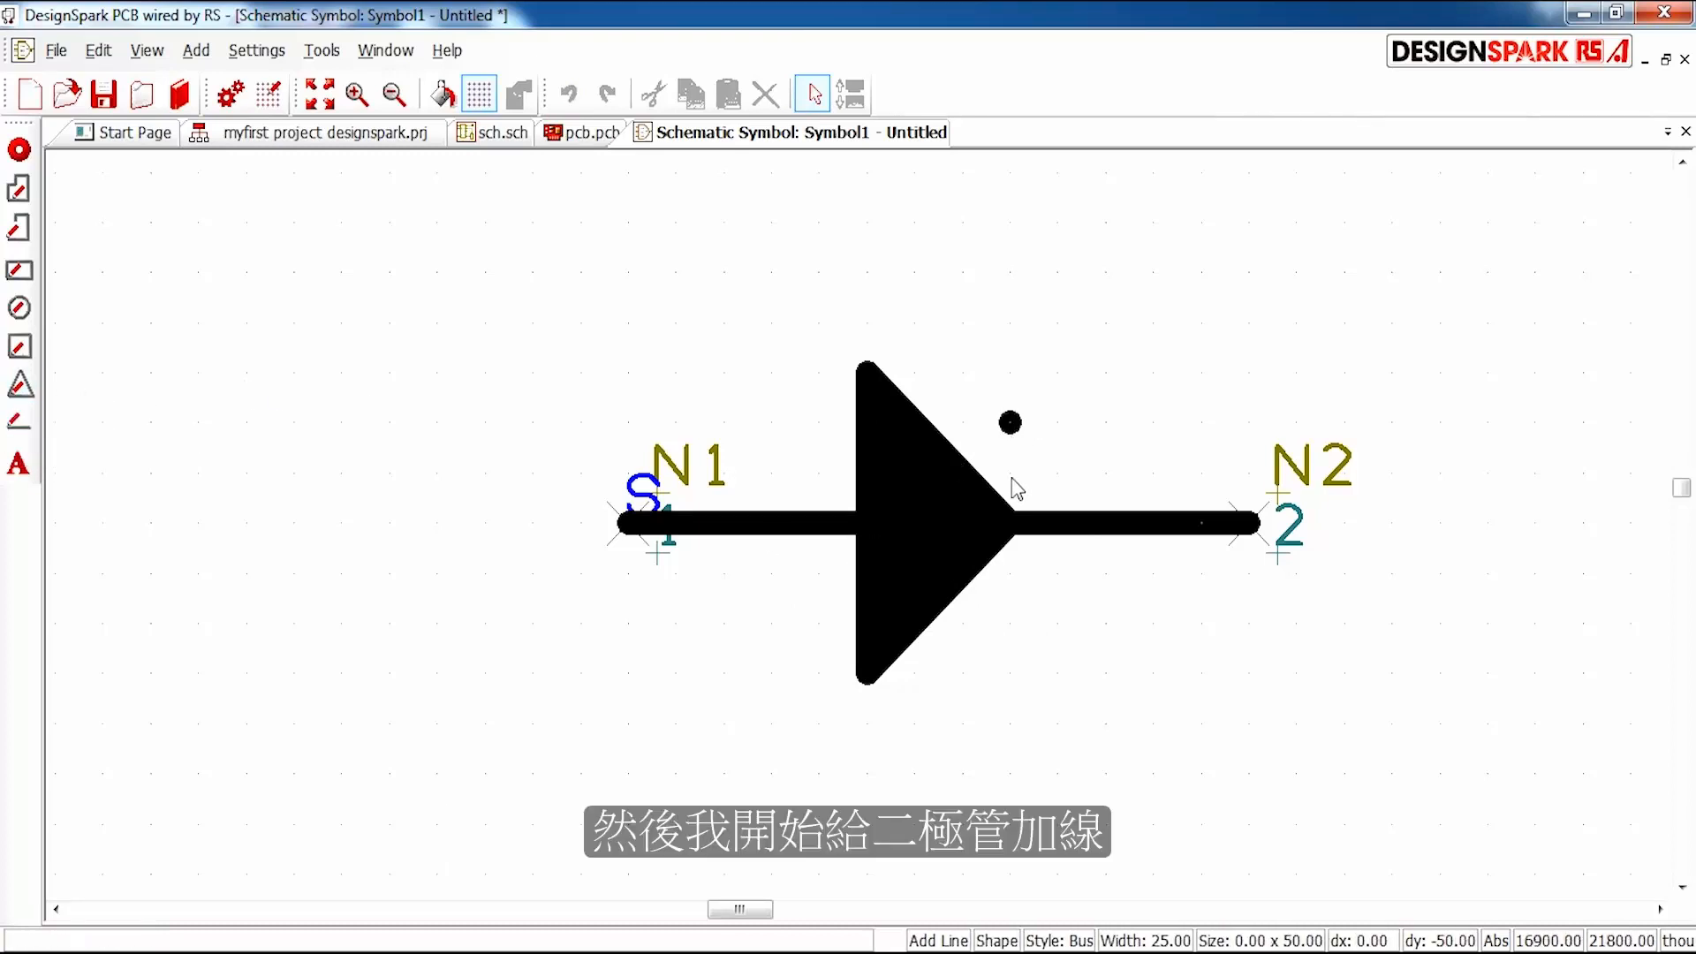
double_click(1013, 627)
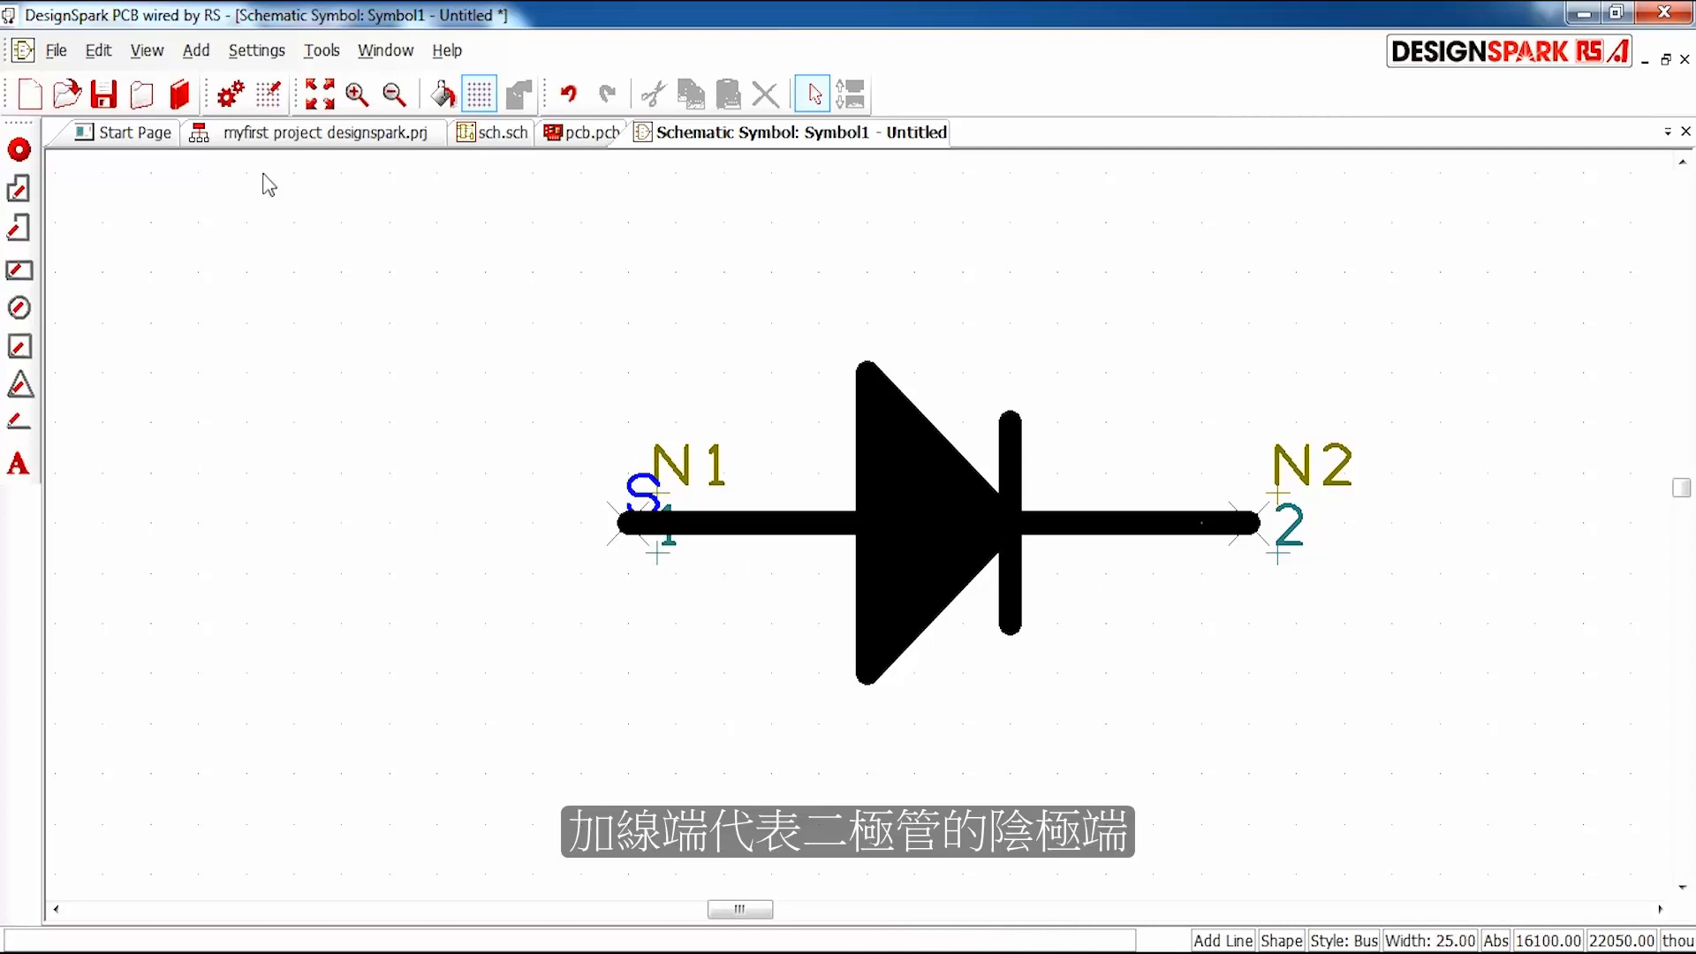
Add a reference origin to the symbol, placing it above pad name N1 beside the triangle's upper corner.
left_click(196, 50)
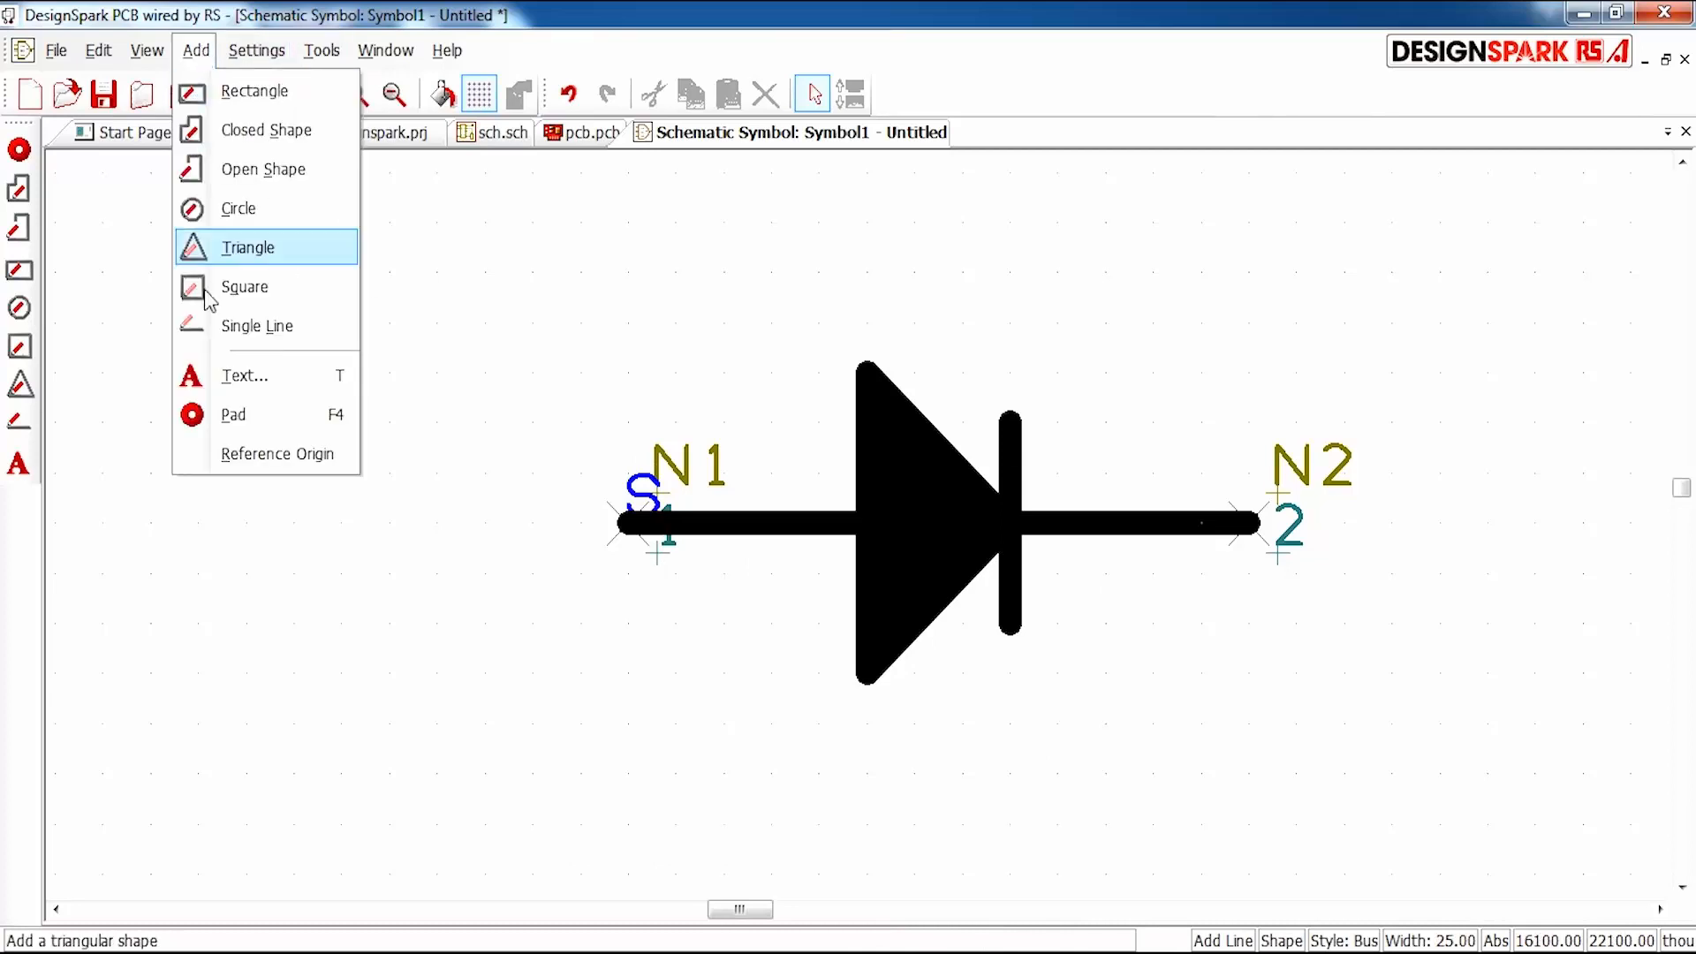
left_click(258, 456)
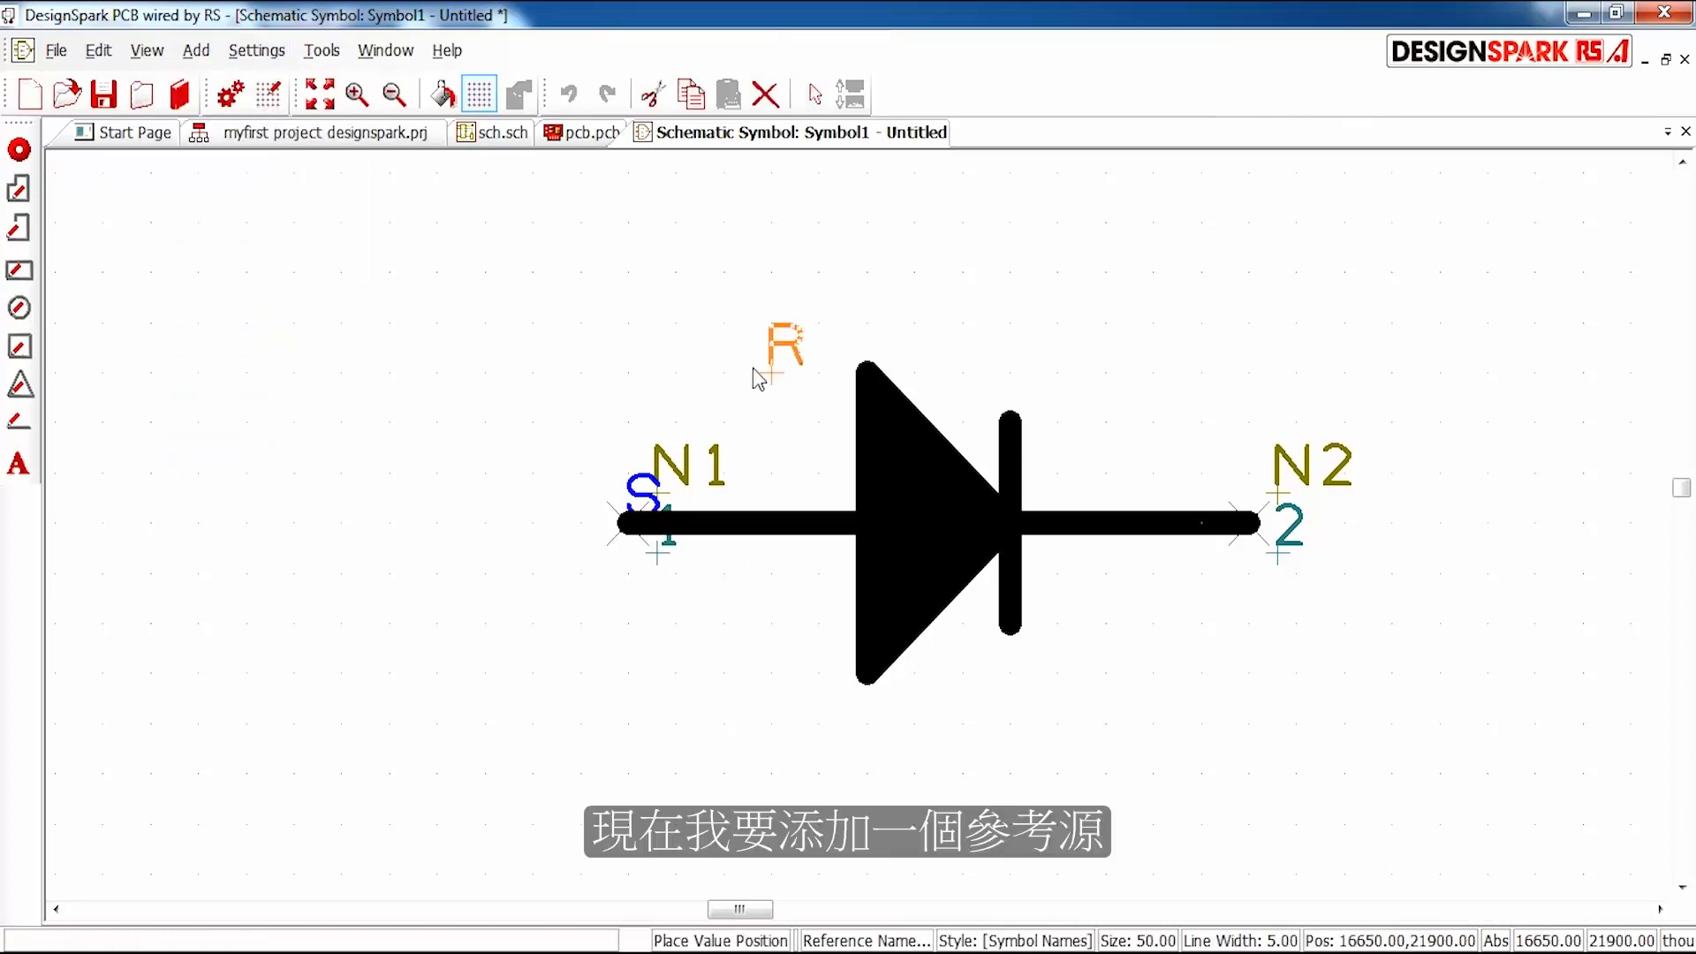
left_click(746, 408)
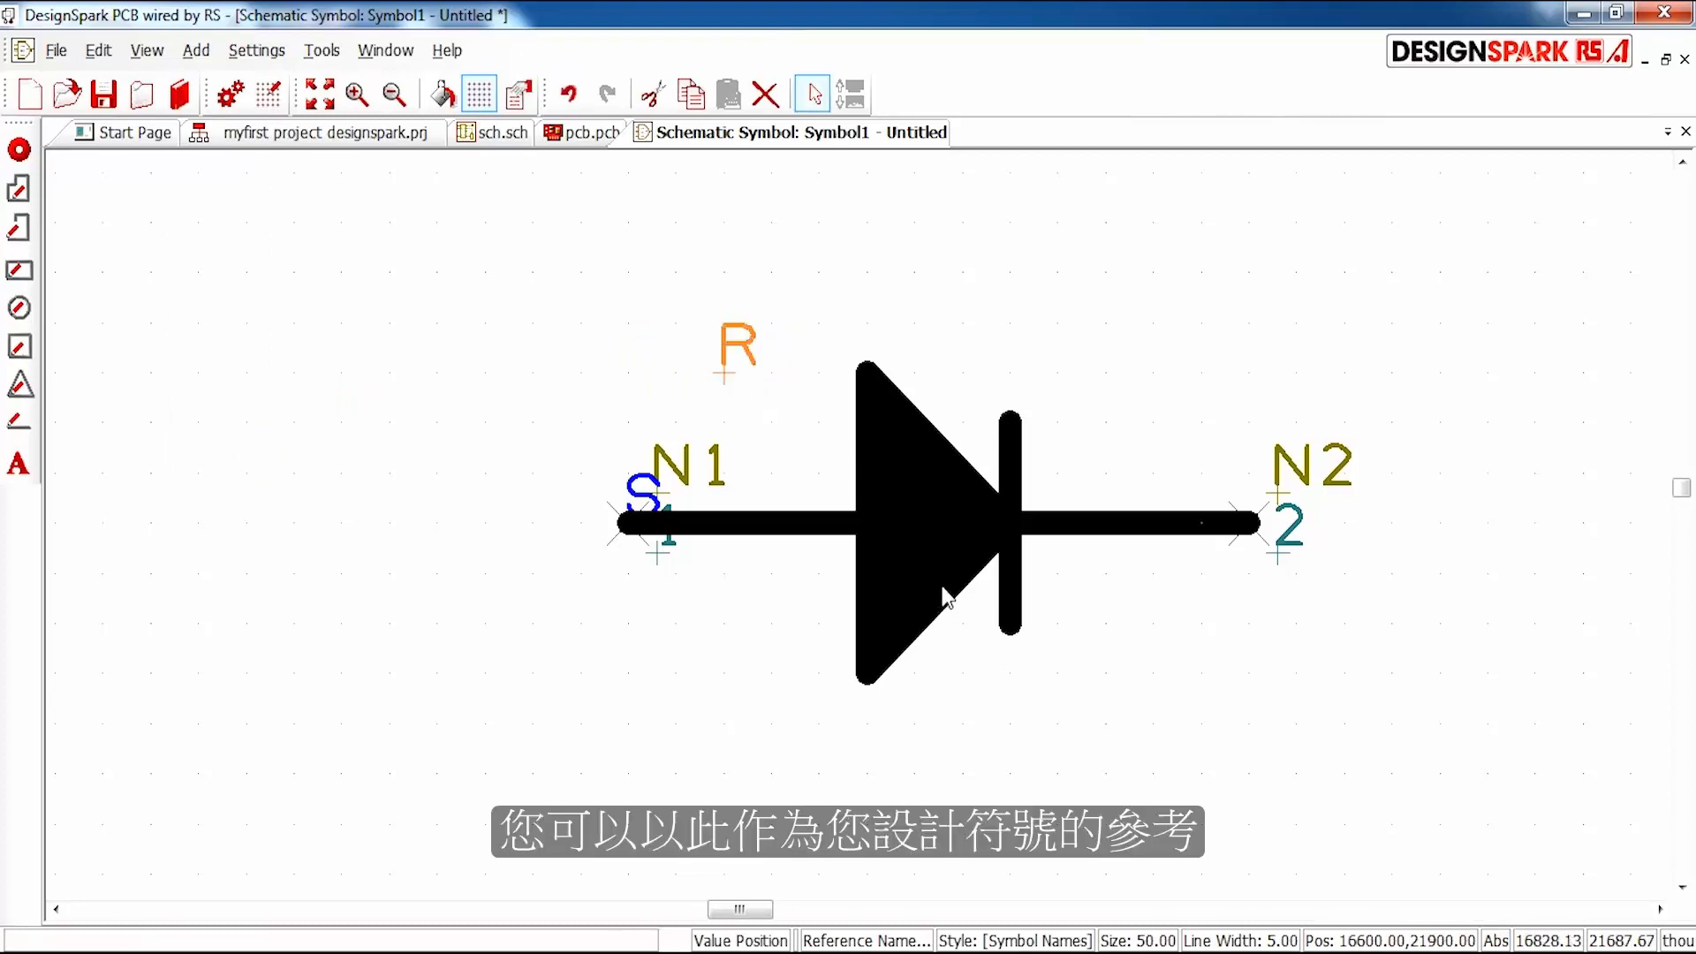
left_click(1144, 698)
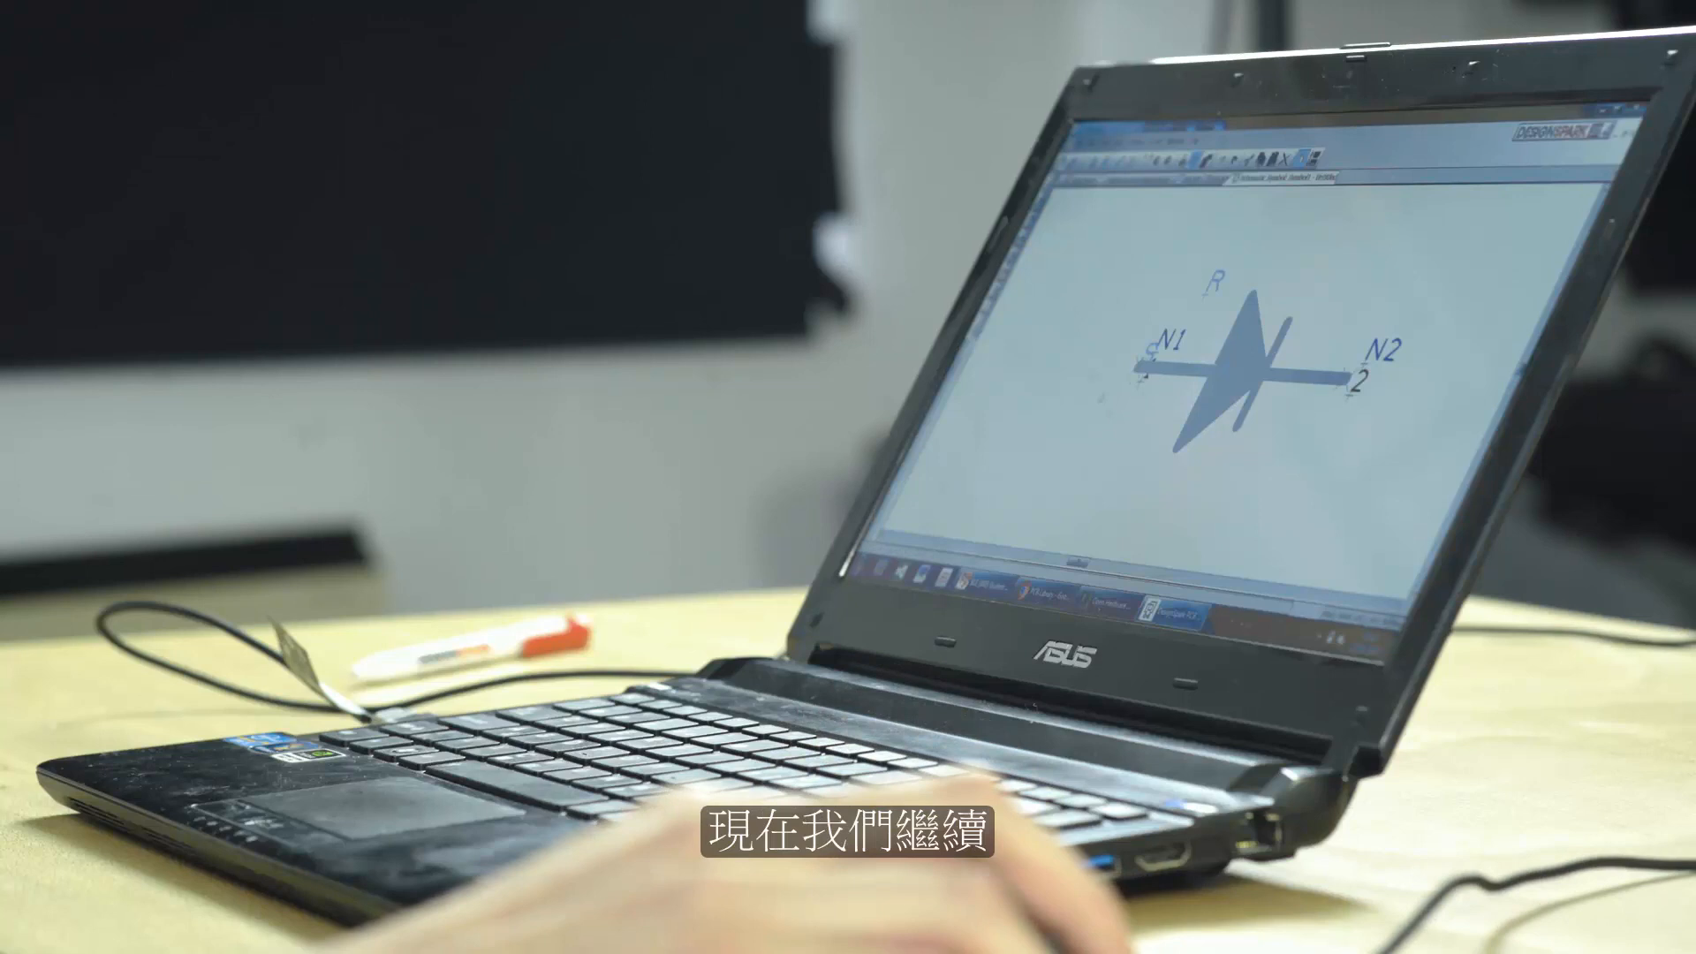
Save the symbol to the schlib library in the my first lib folder under the name myfirstdiode.
left_click(1084, 161)
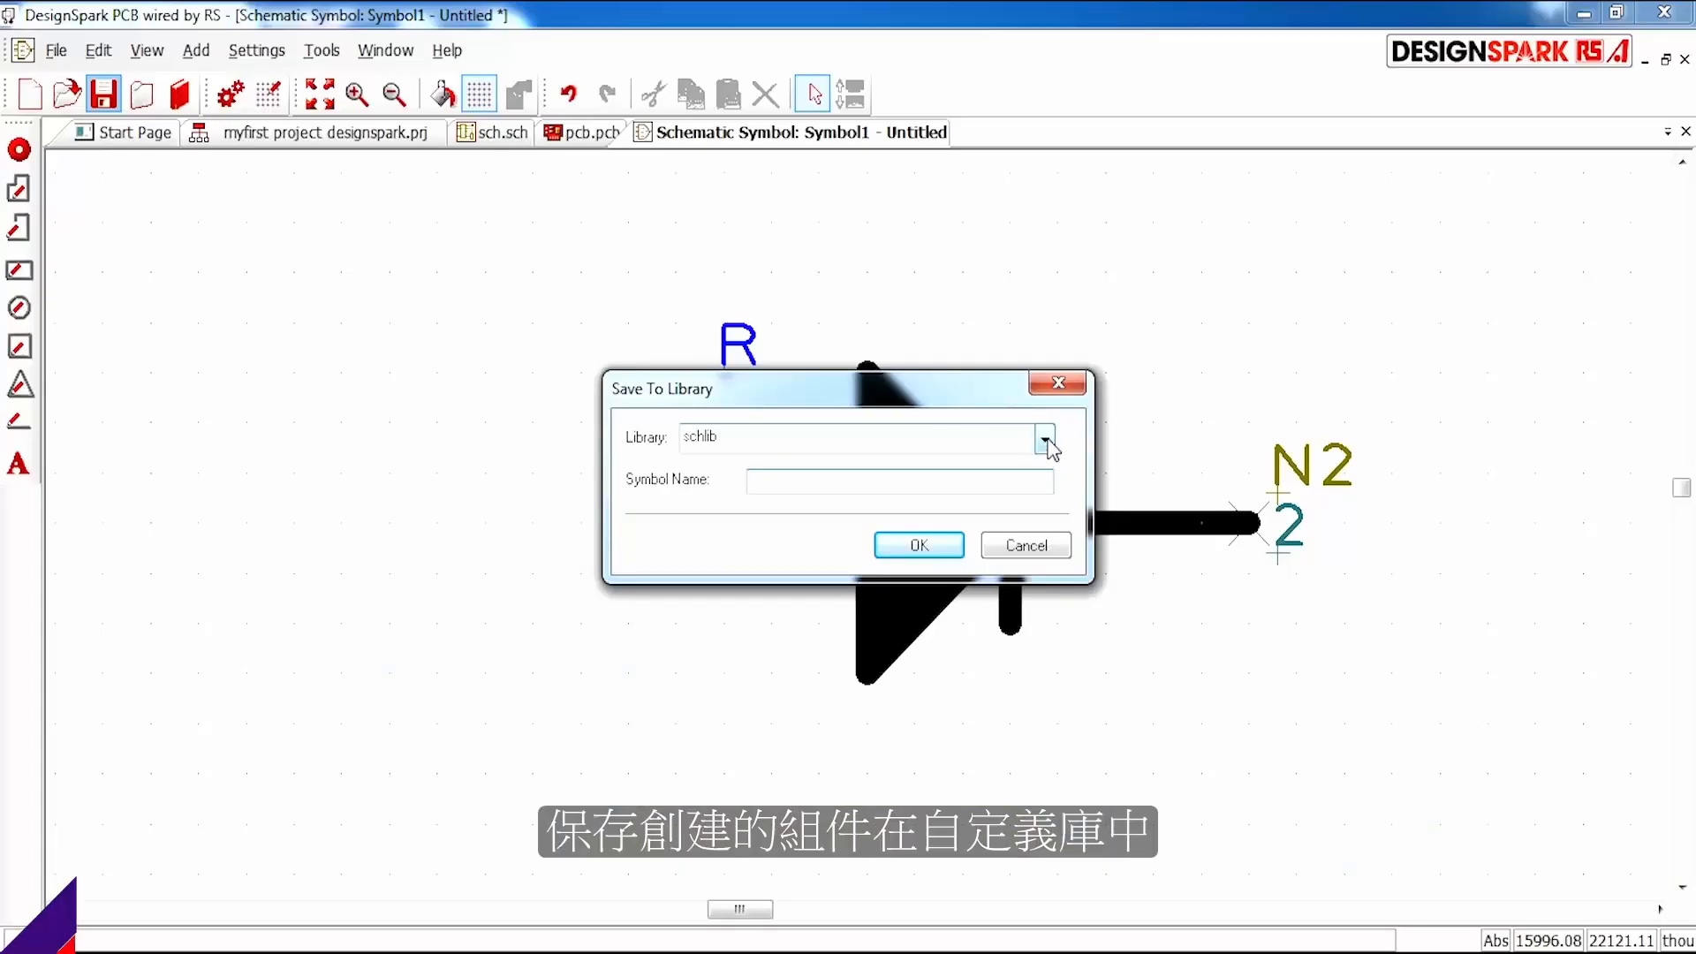
left_click(1045, 439)
scroll(752, 467, "up", 1)
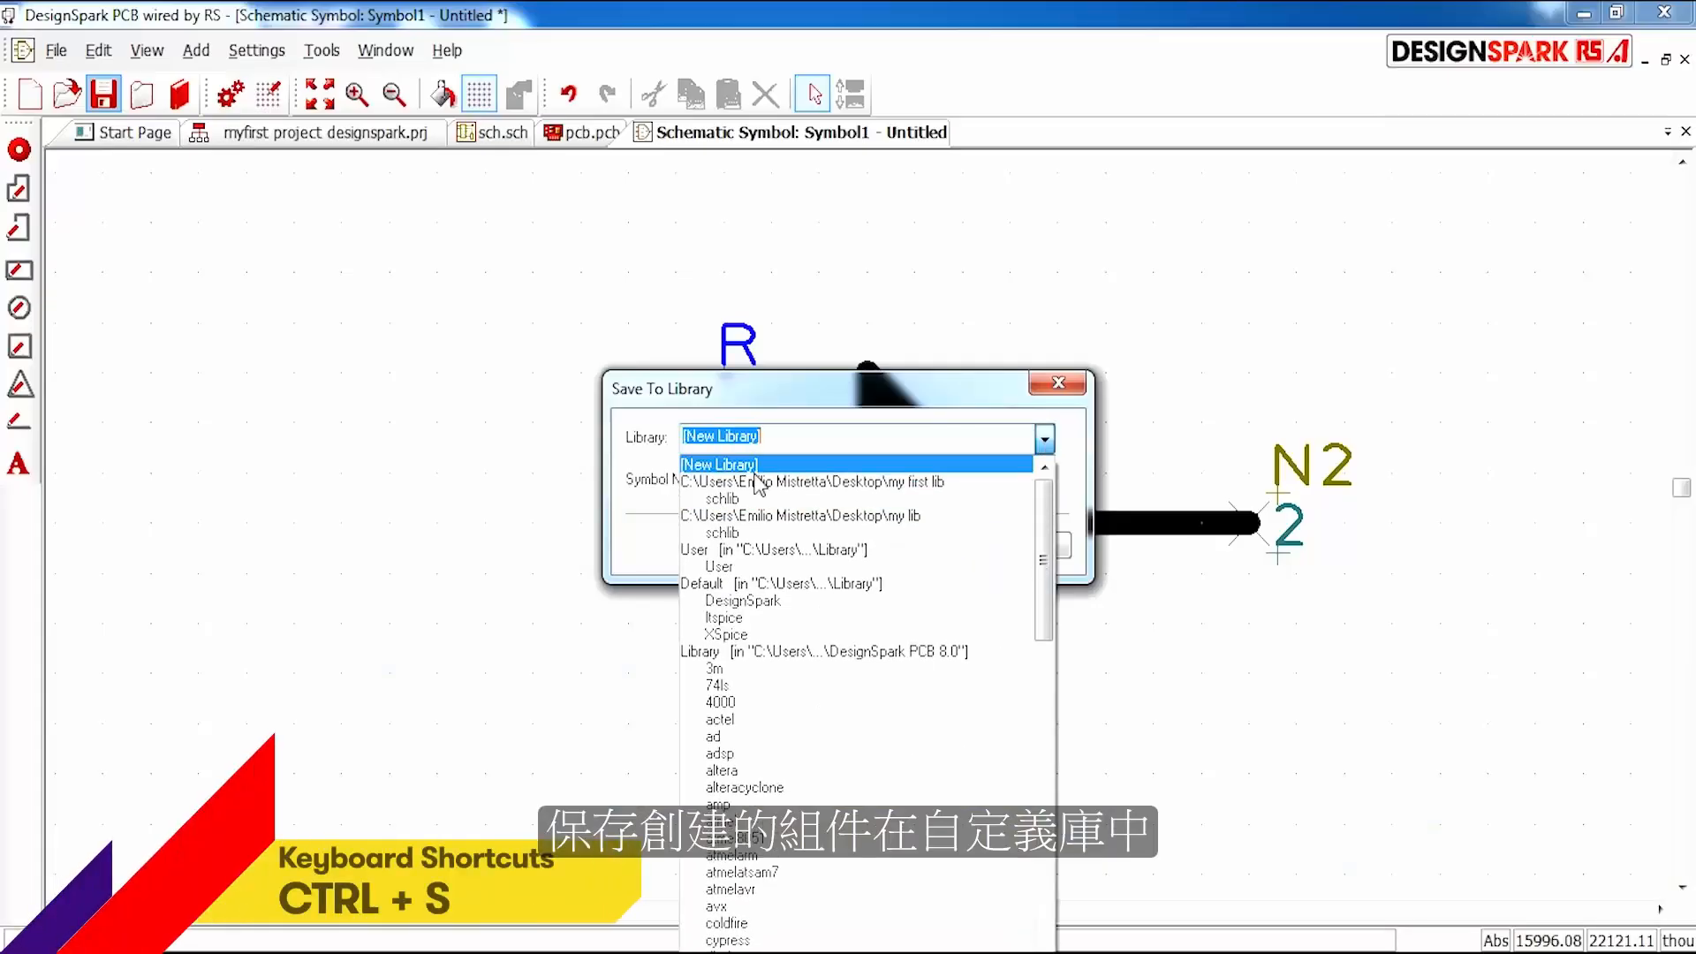
left_click(789, 507)
left_click(800, 481)
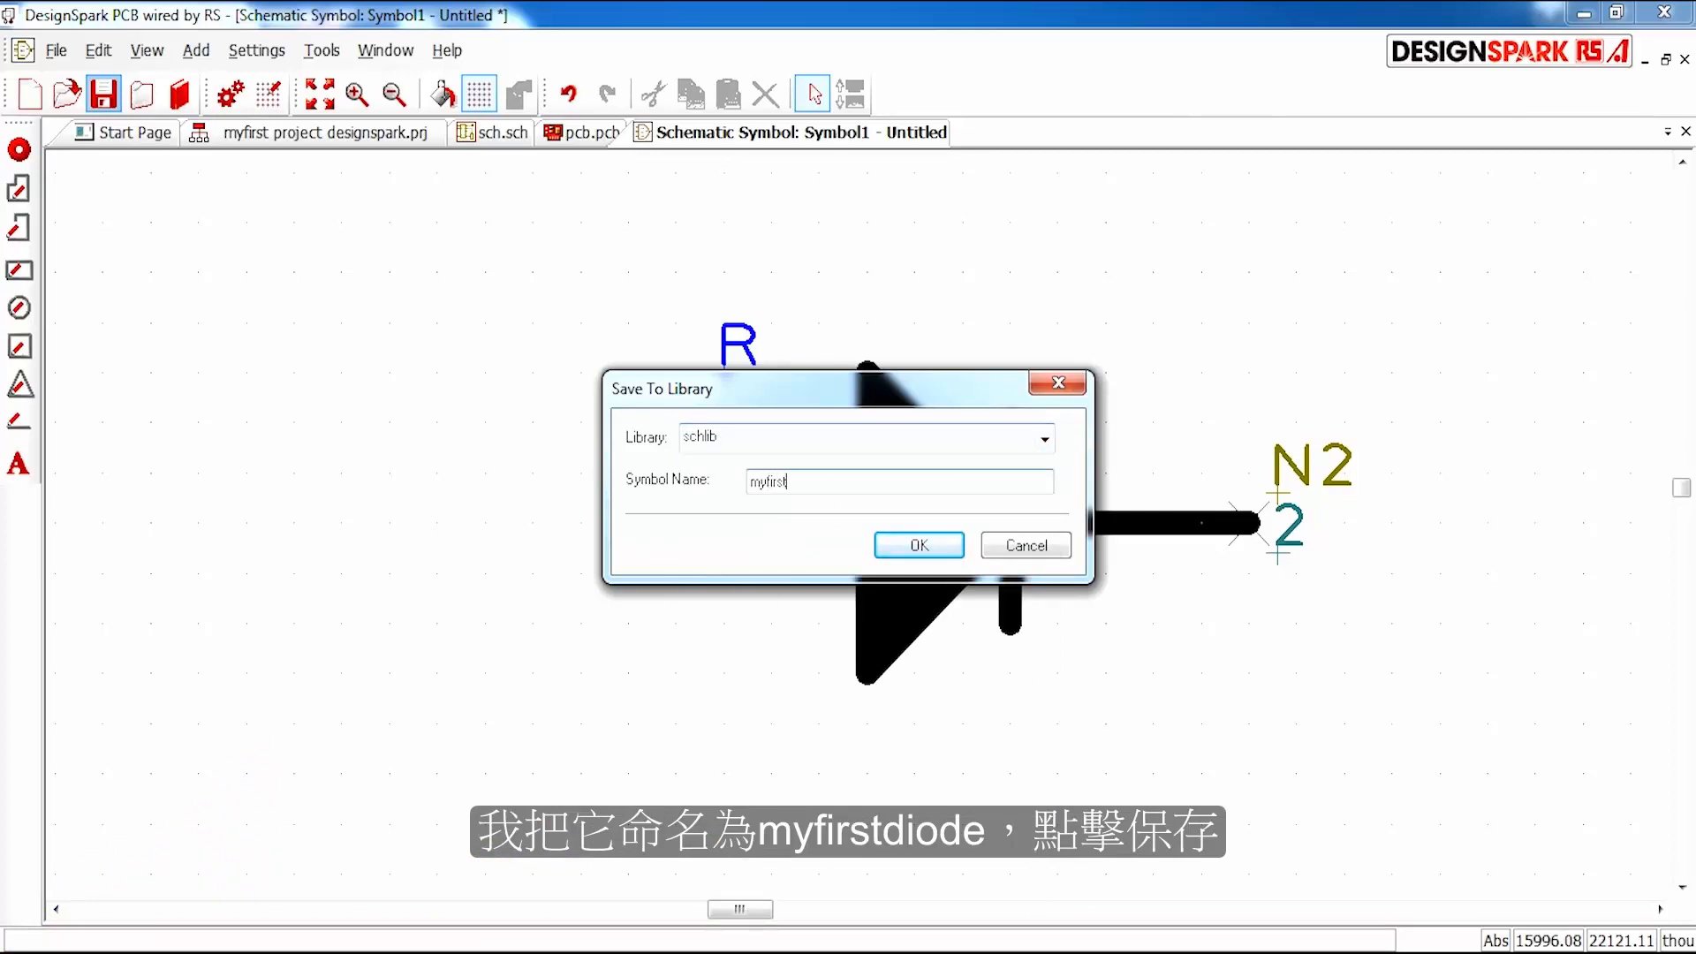
left_click(930, 548)
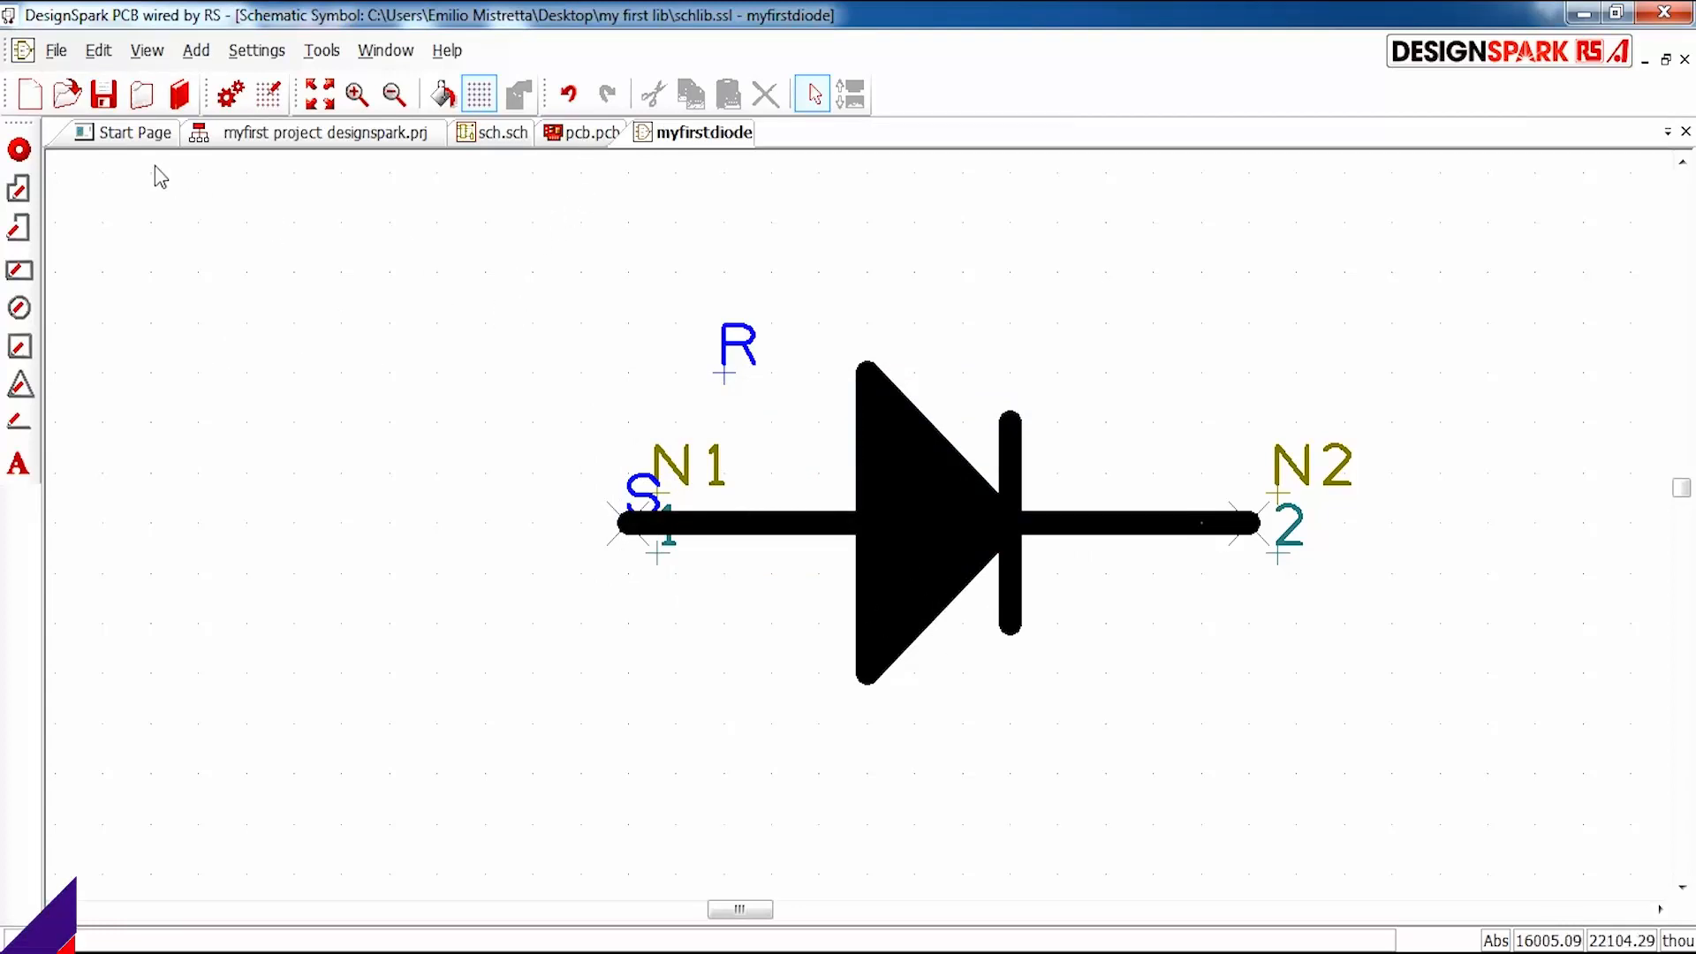
Reopen the library manager and preview the myfirstdiode schematic symbol in the schlib library.
left_click(180, 93)
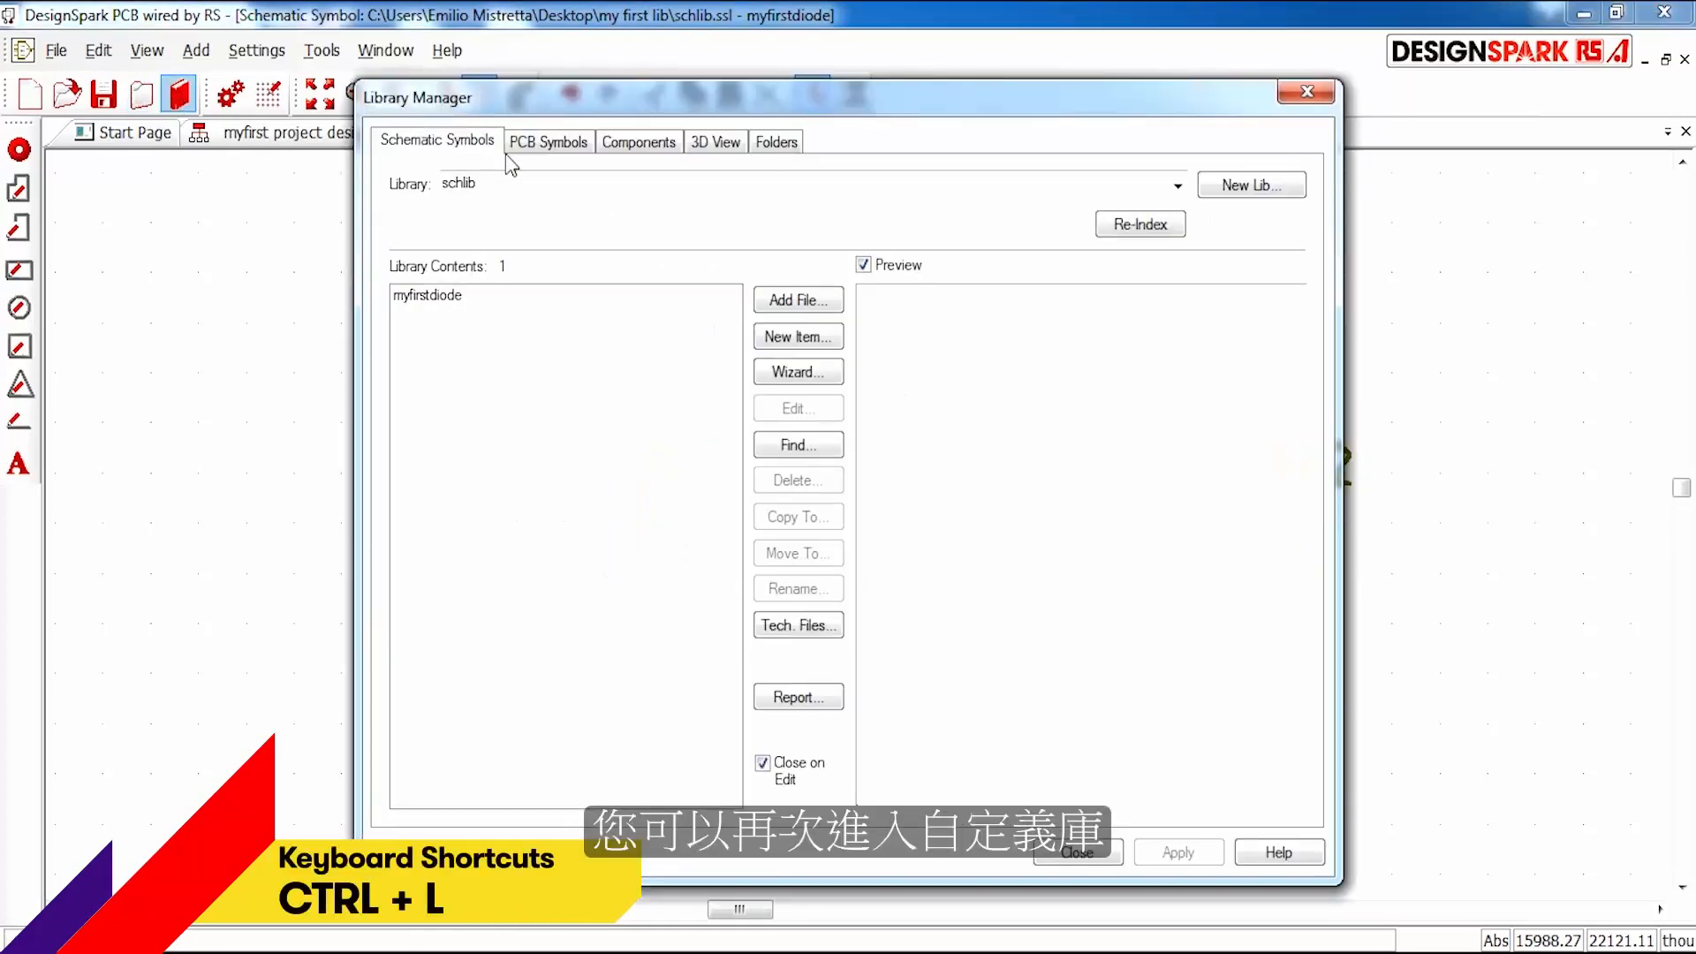
left_click(422, 299)
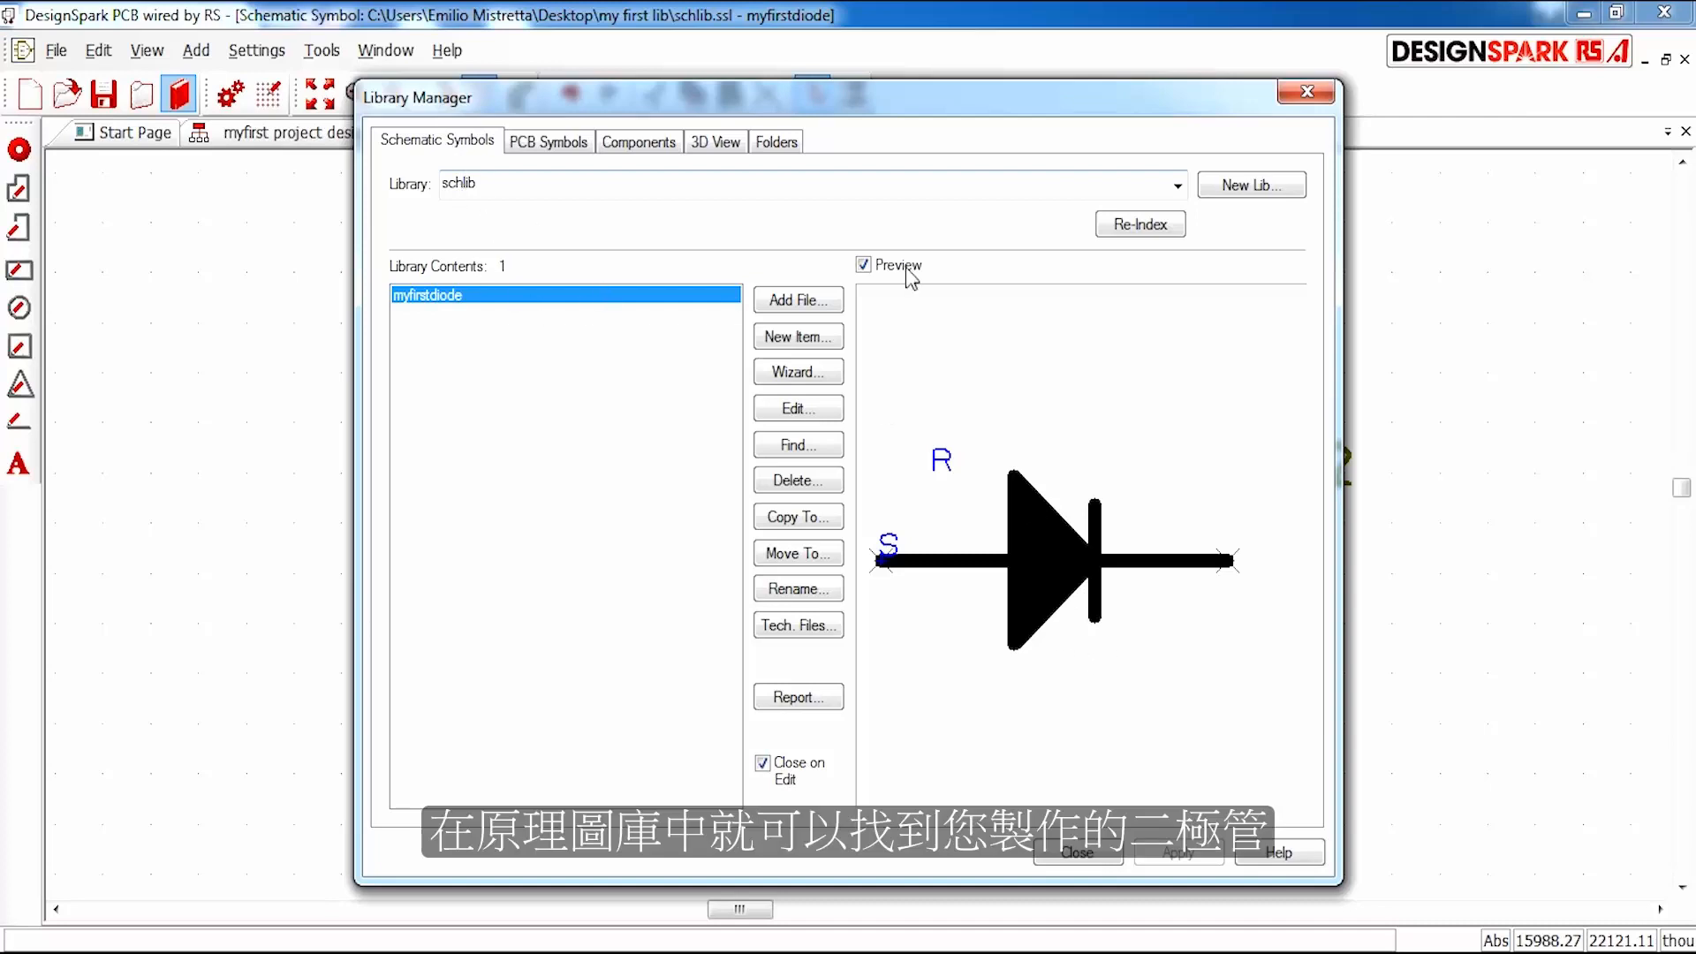
Create a new PCB symbol in the pcblib library and place two round pads 500 thou apart on a horizontal line.
left_click(545, 149)
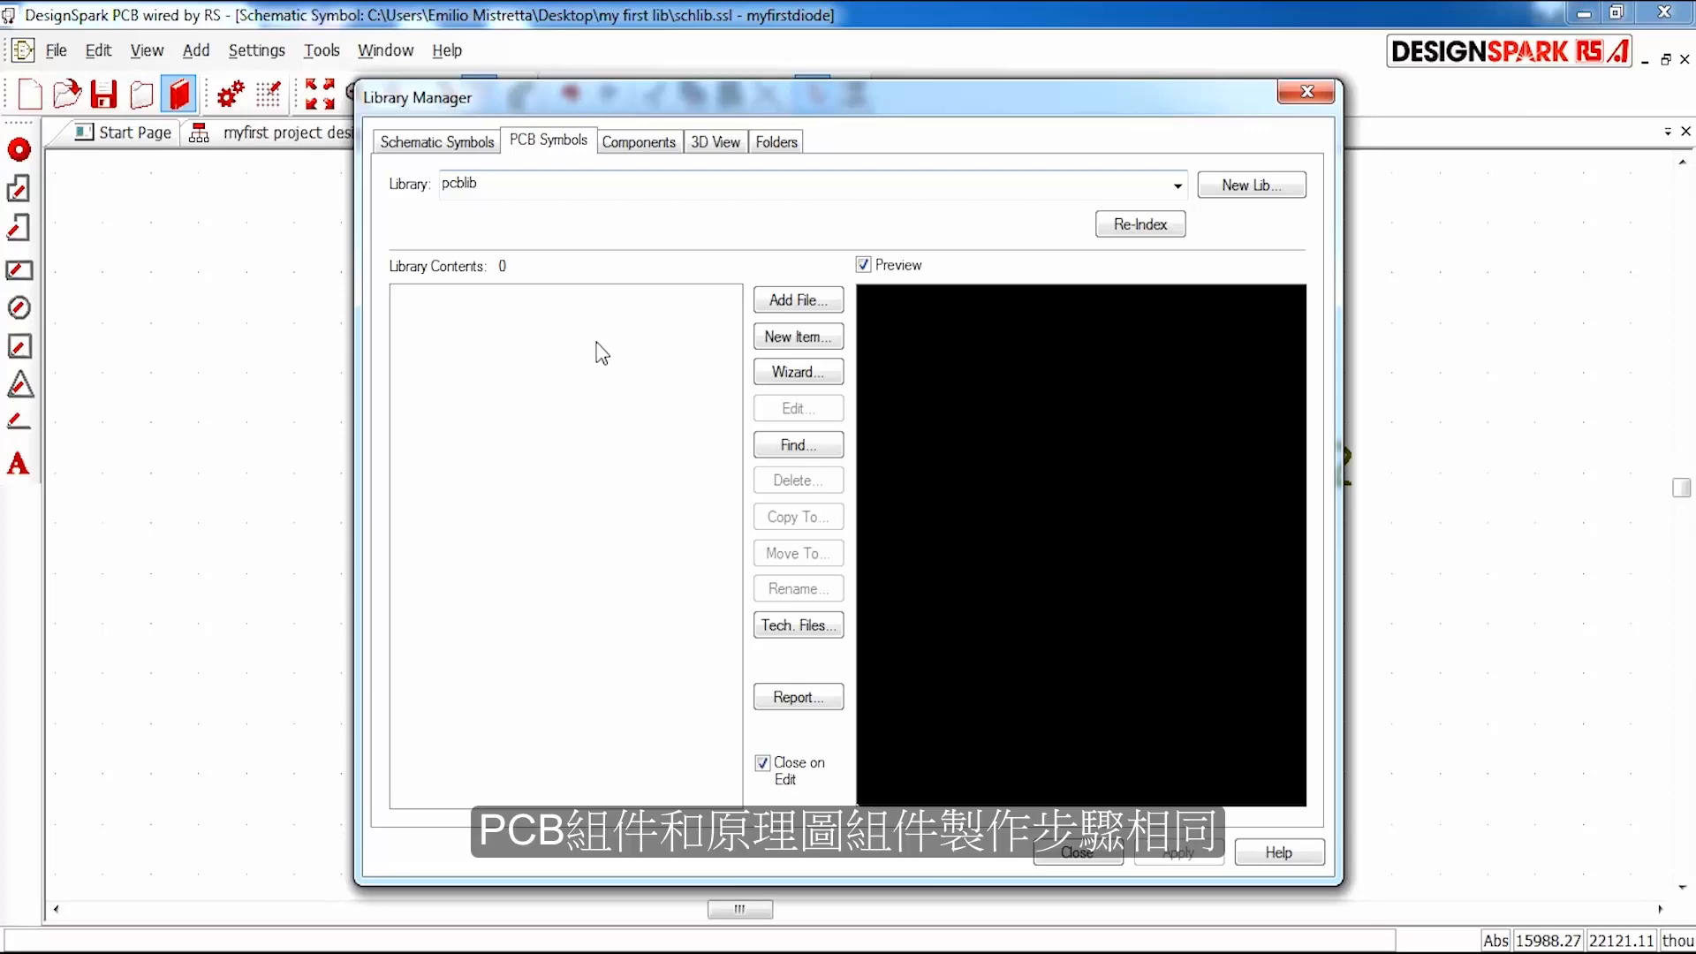
left_click(799, 336)
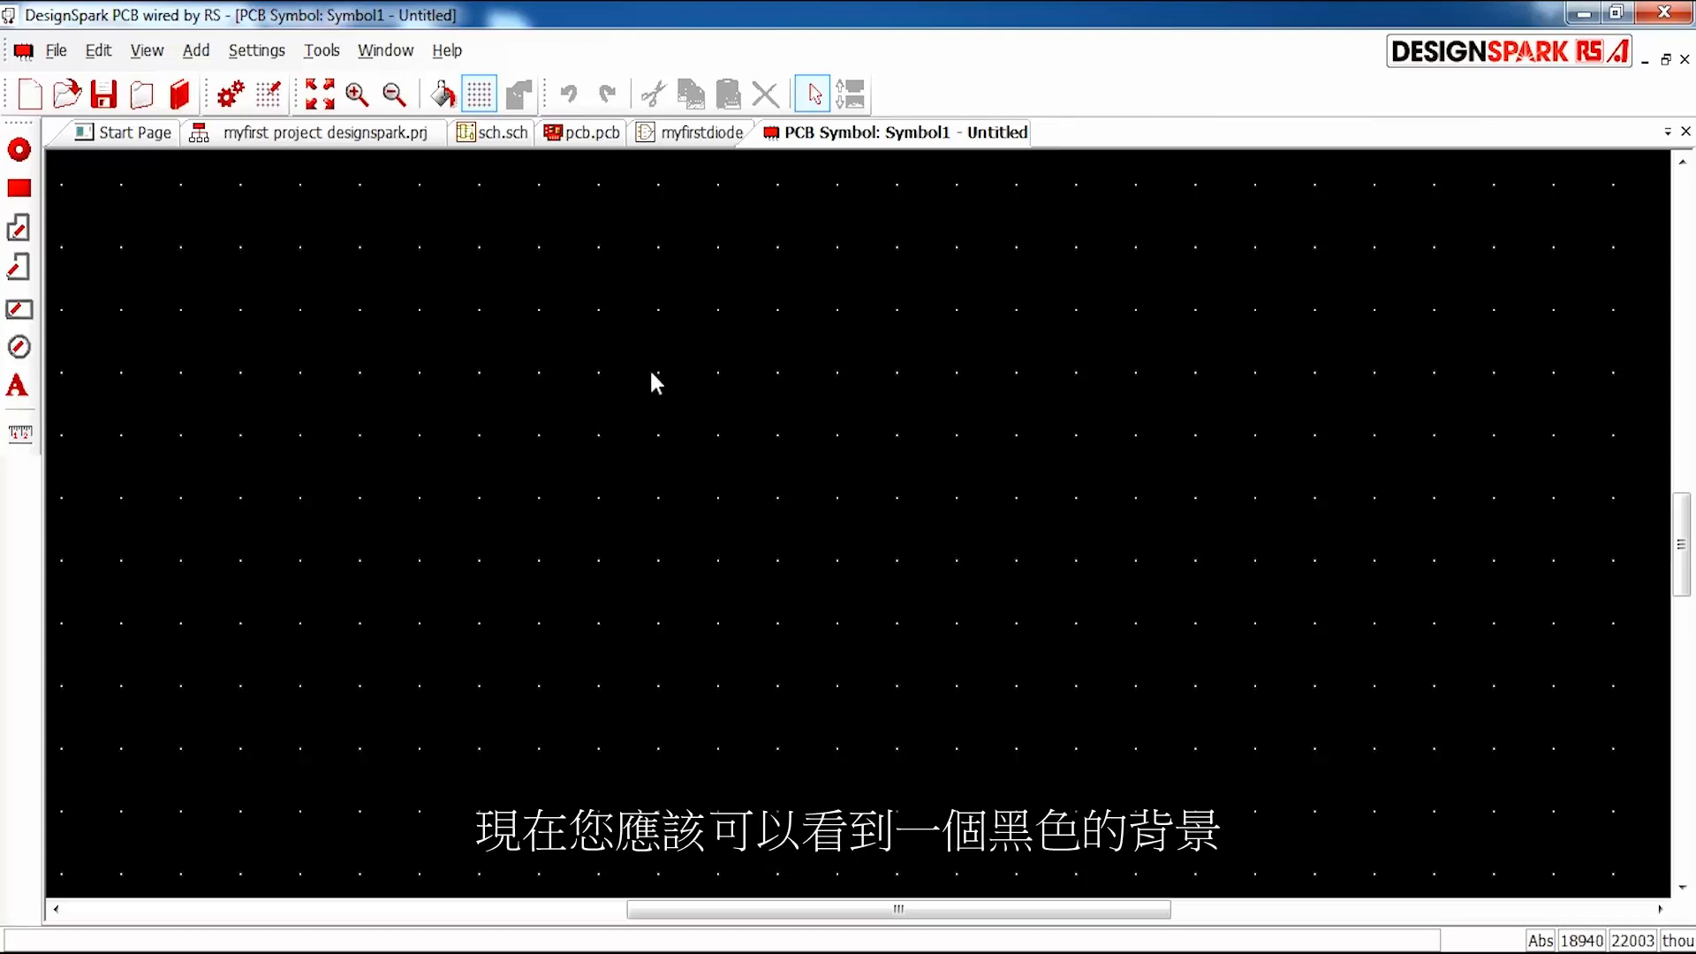
scroll(860, 528, "up", 1)
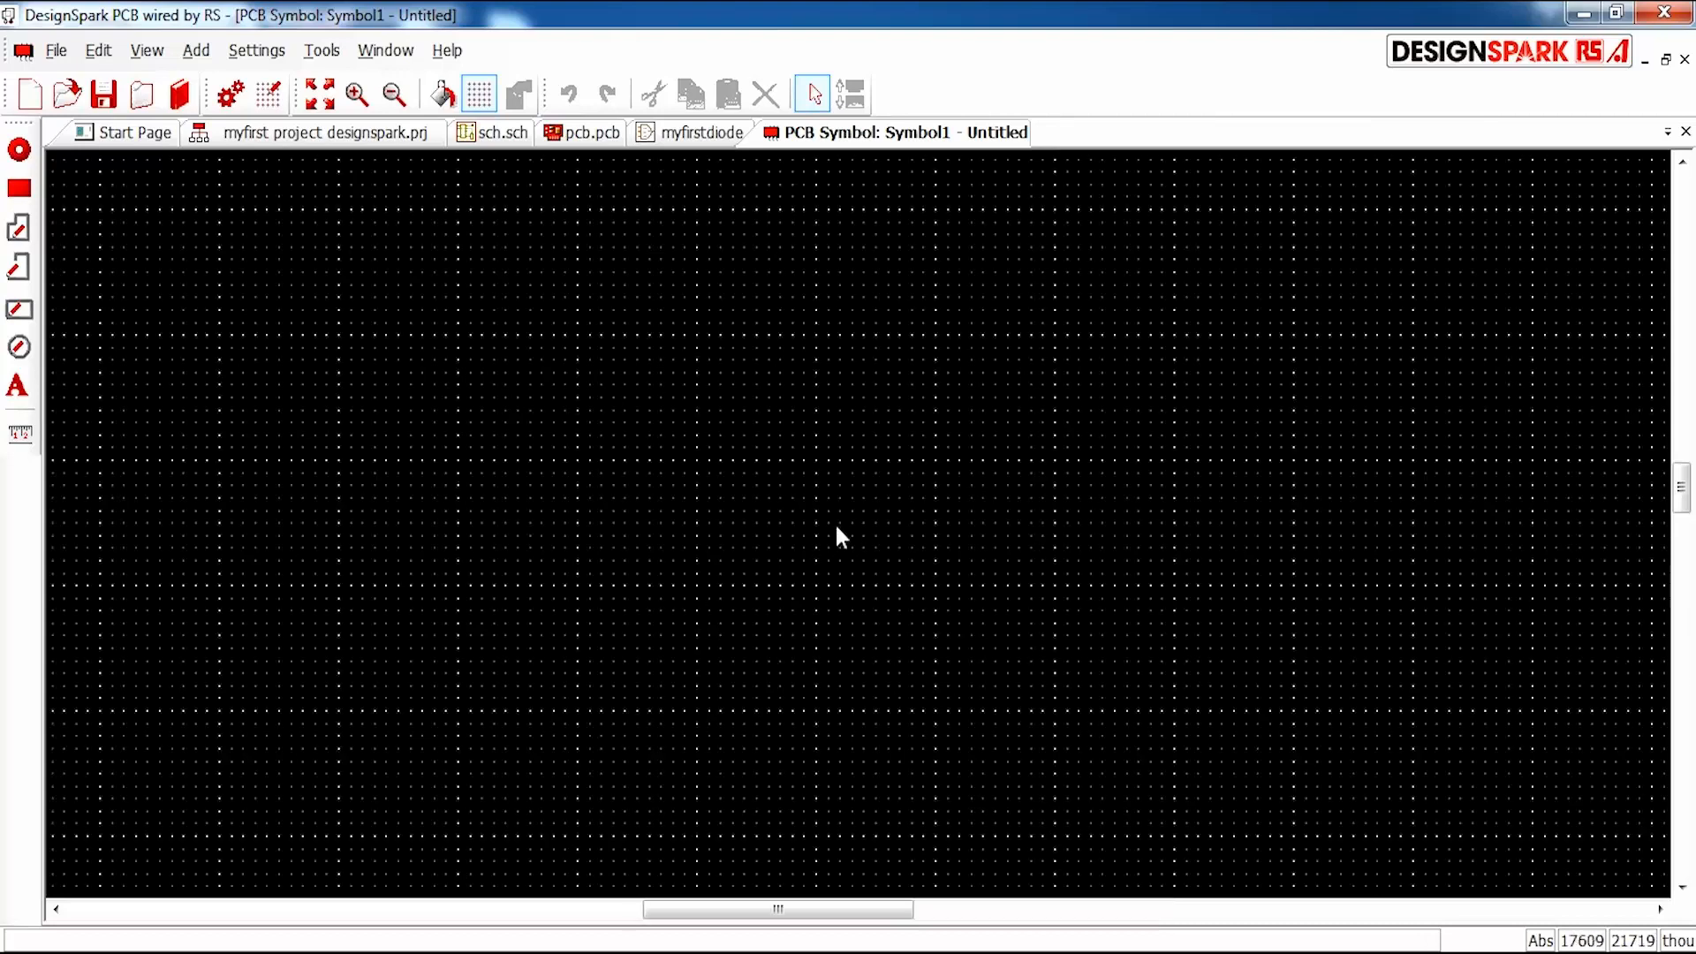
scroll(856, 525, "down", 1)
scroll(924, 526, "up", 2)
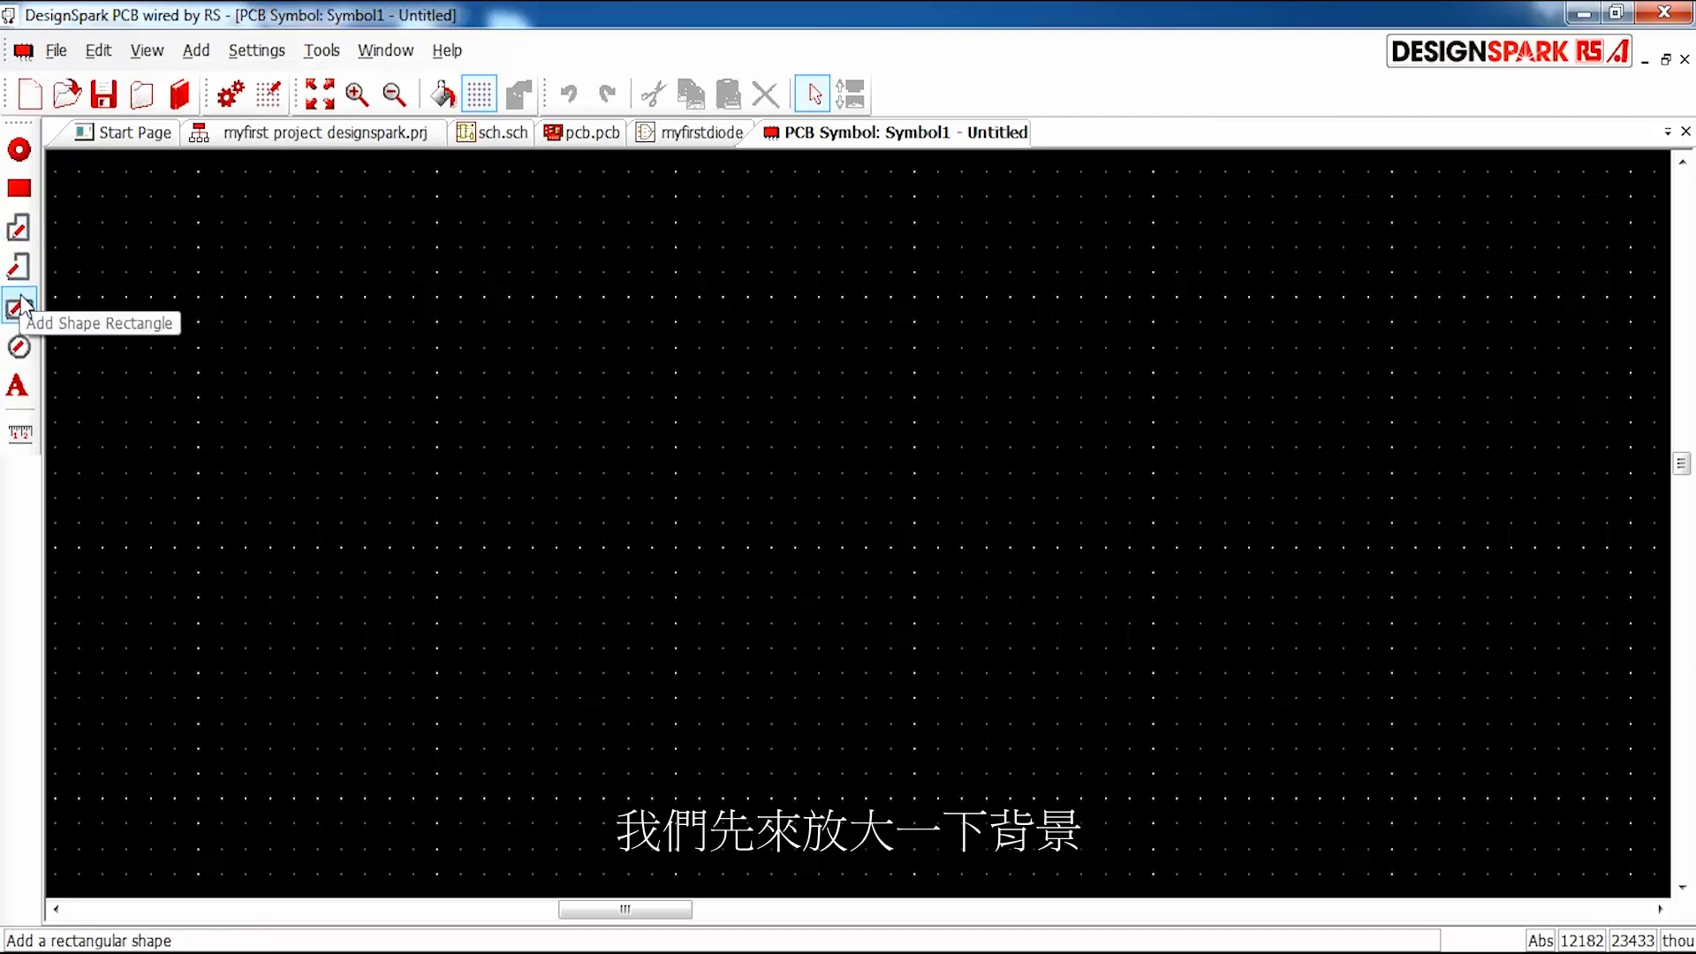
left_click(31, 146)
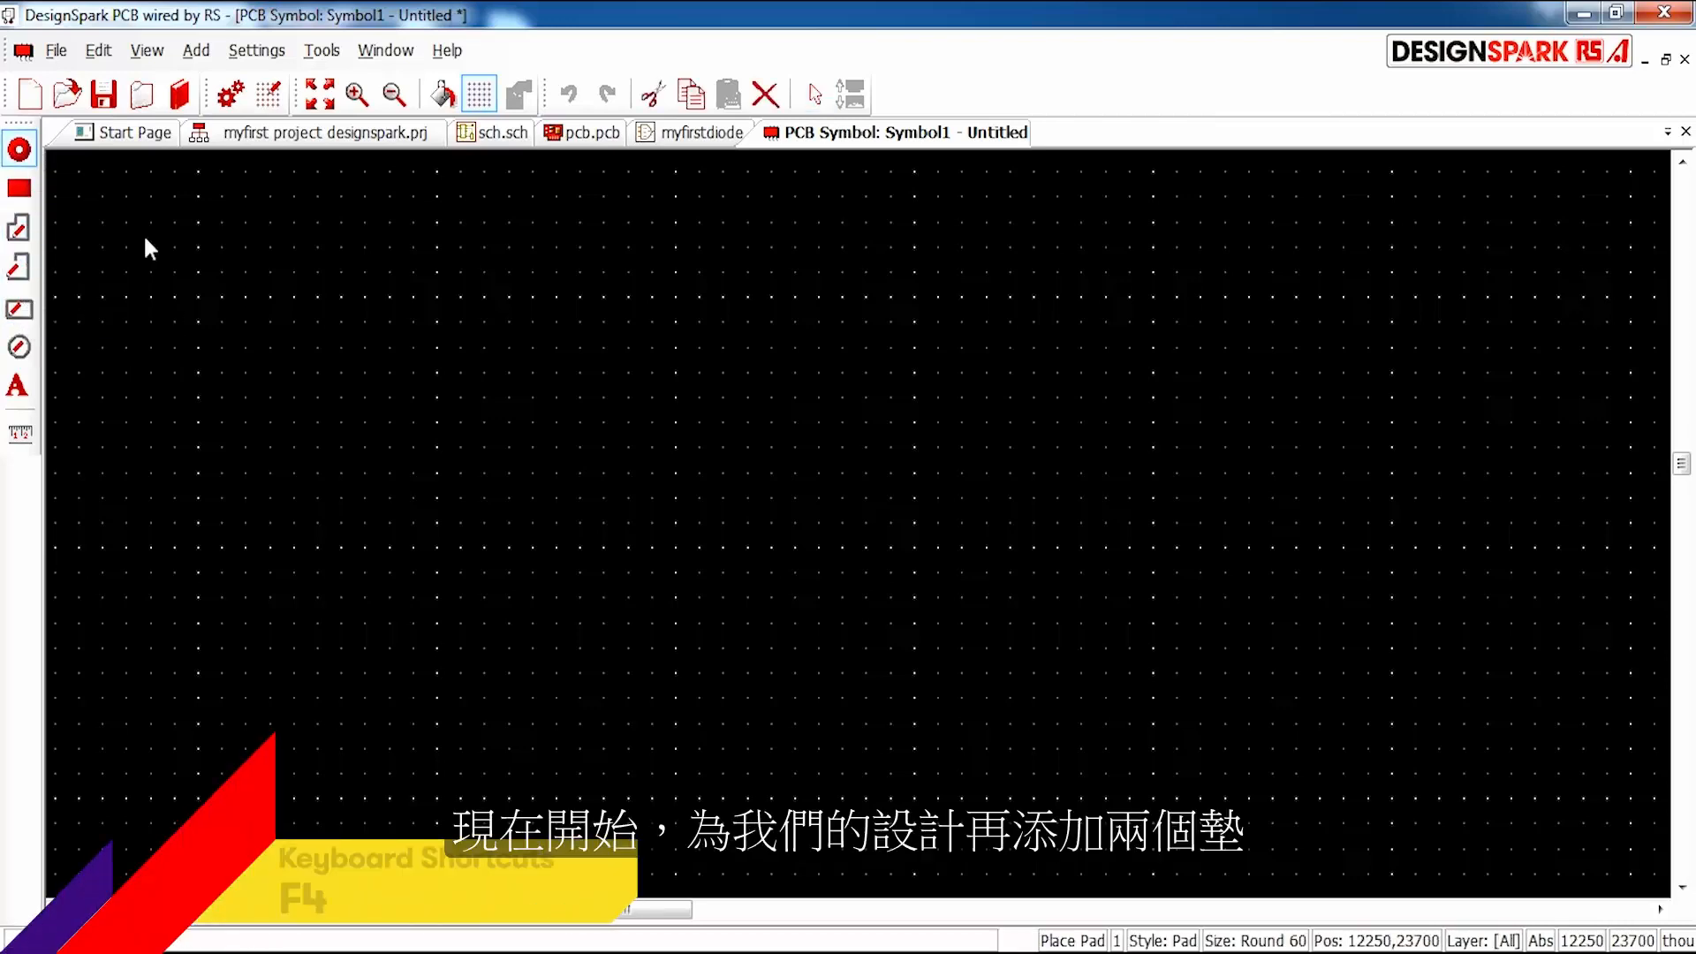
left_click(435, 424)
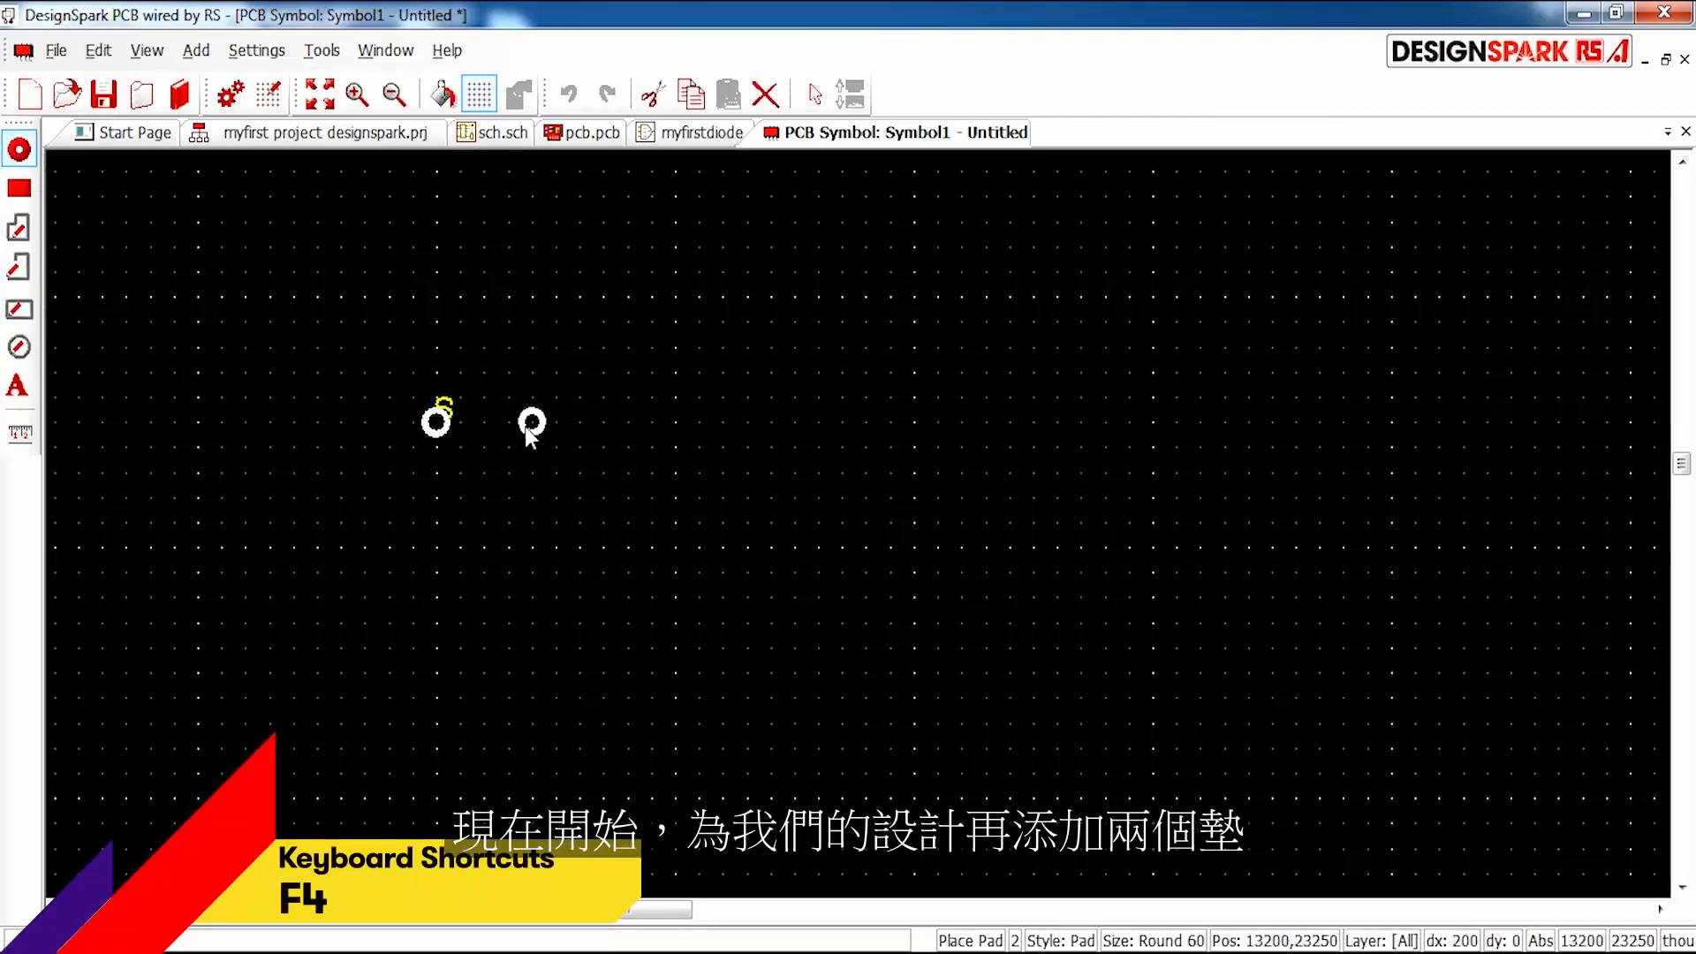
left_click(674, 425)
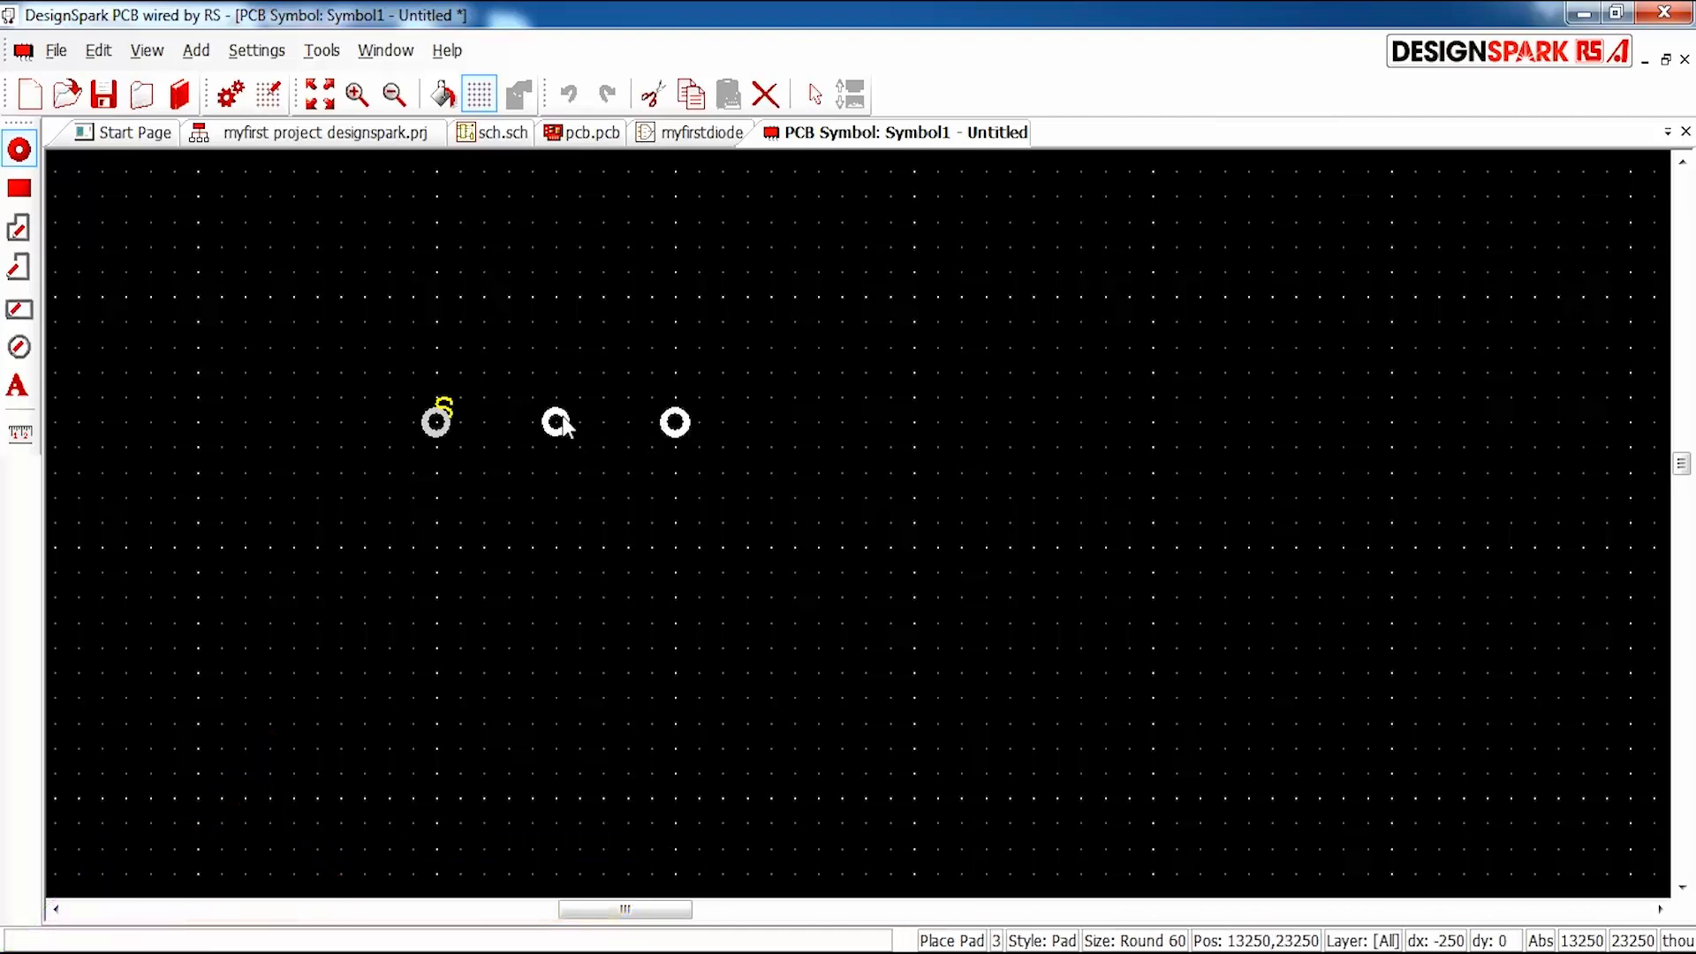
Draw a 450 by 200 thou rectangle between the pads and move the second pad 50 thou outward, clear of the rectangle's edge.
scroll(558, 426, "up", 1)
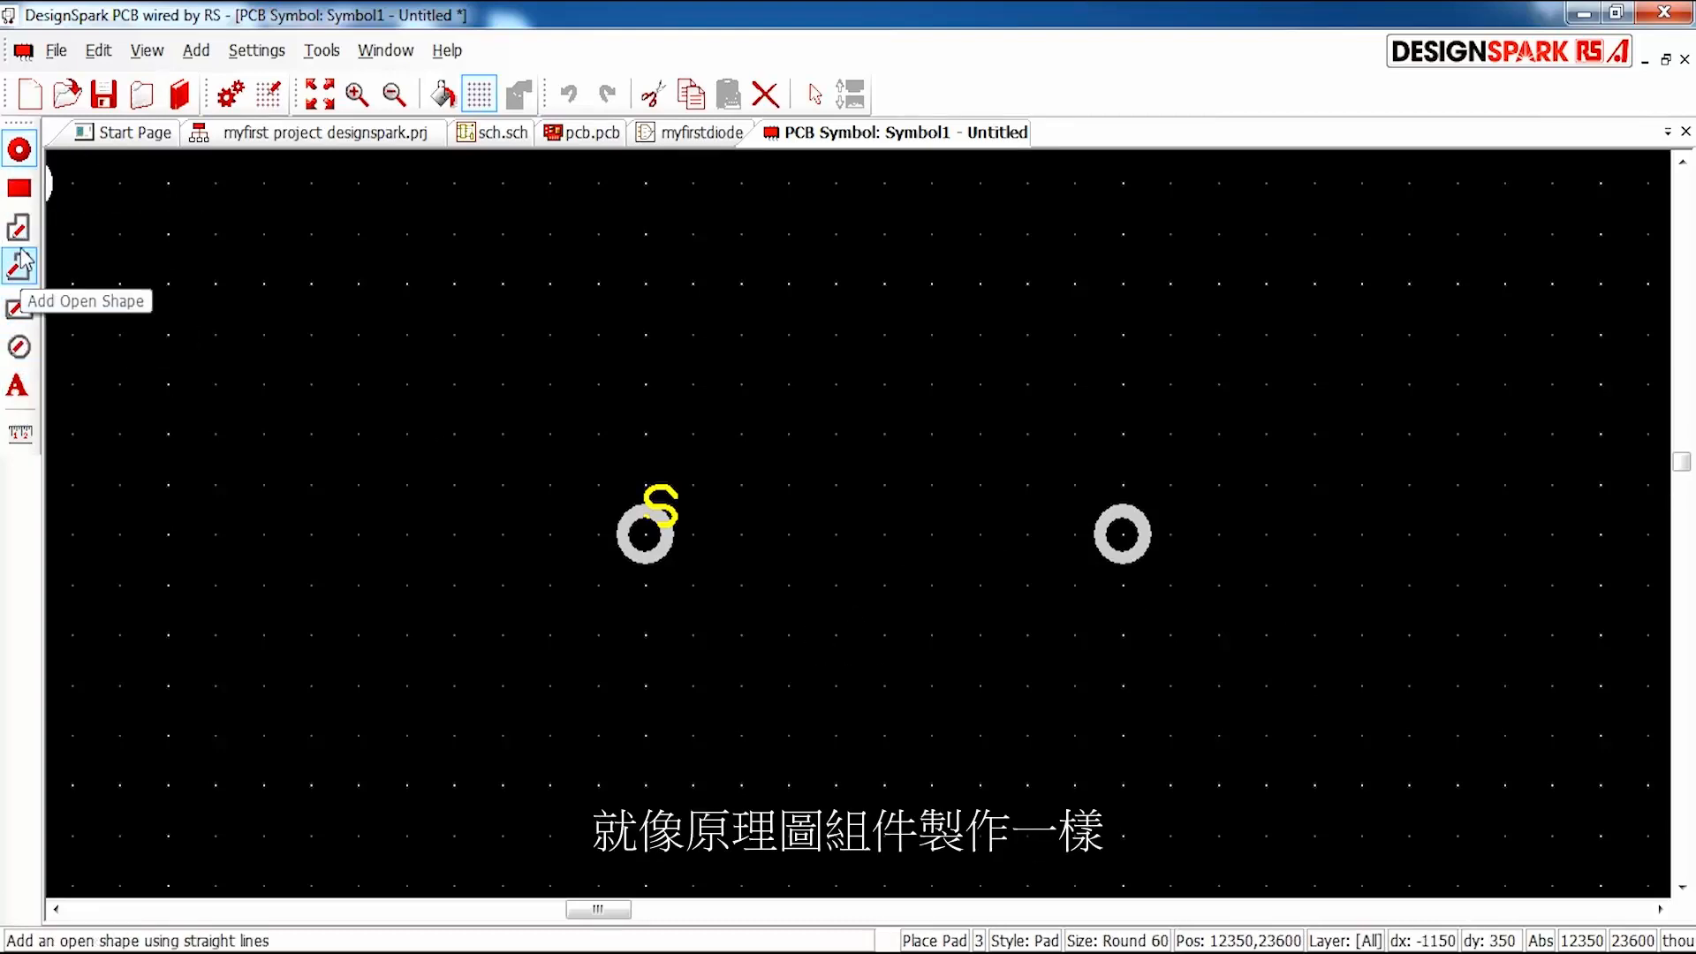
left_click(19, 309)
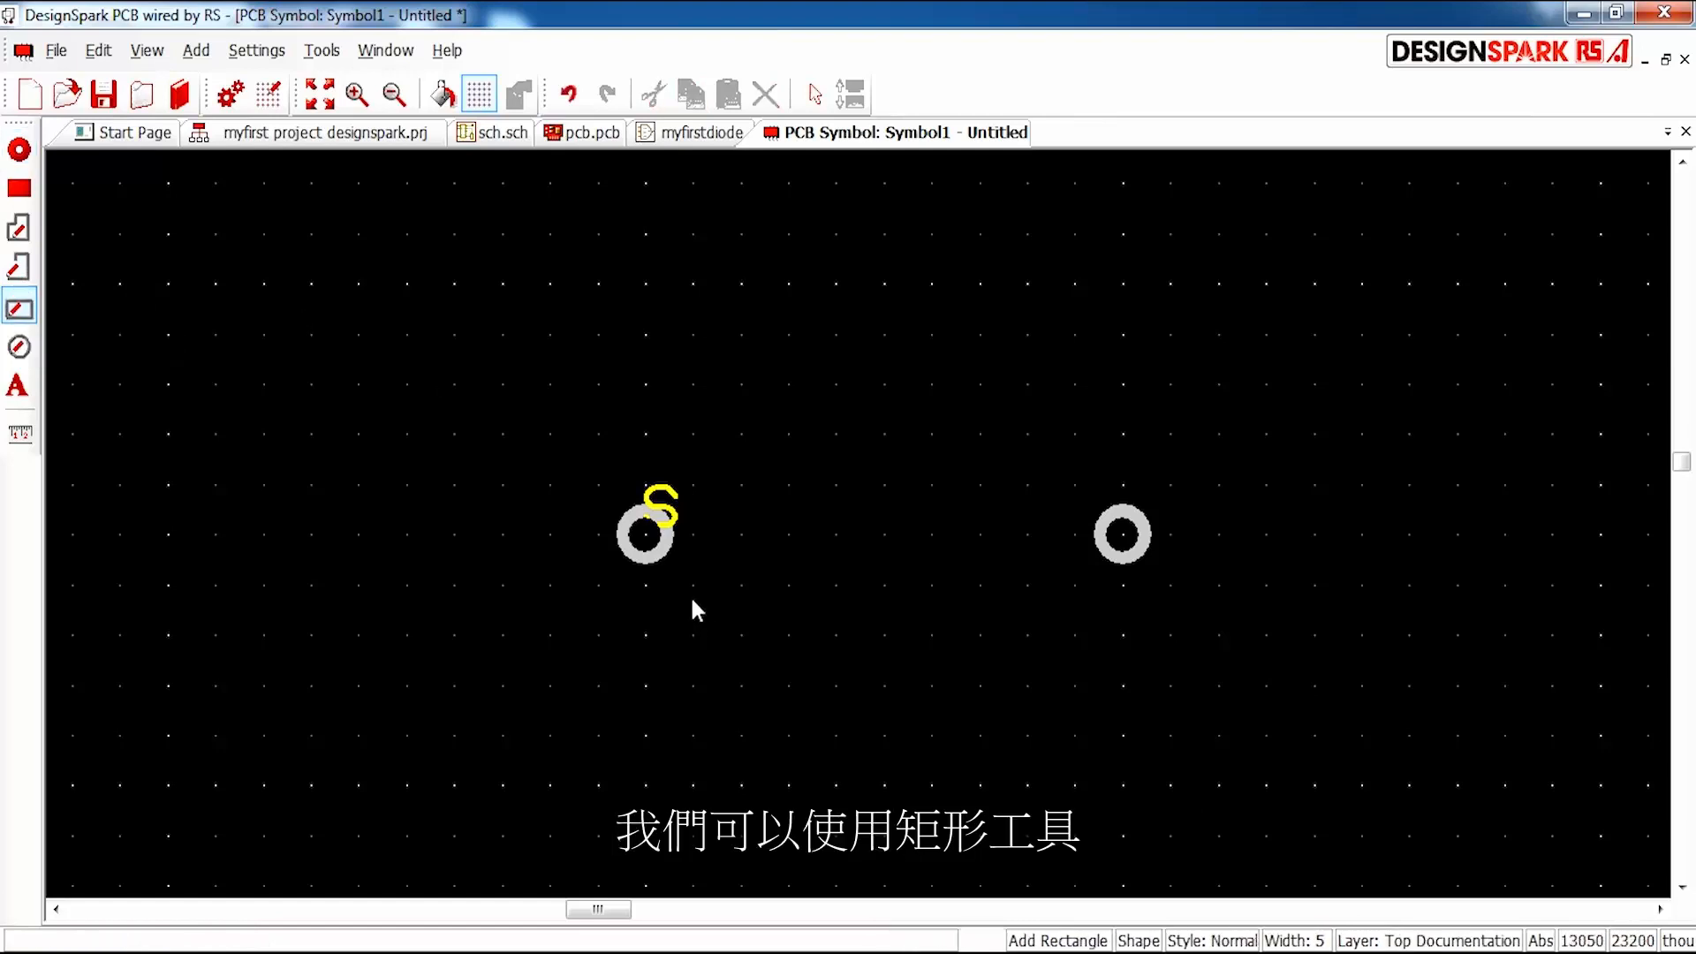
left_click_drag(690, 635, 690, 539)
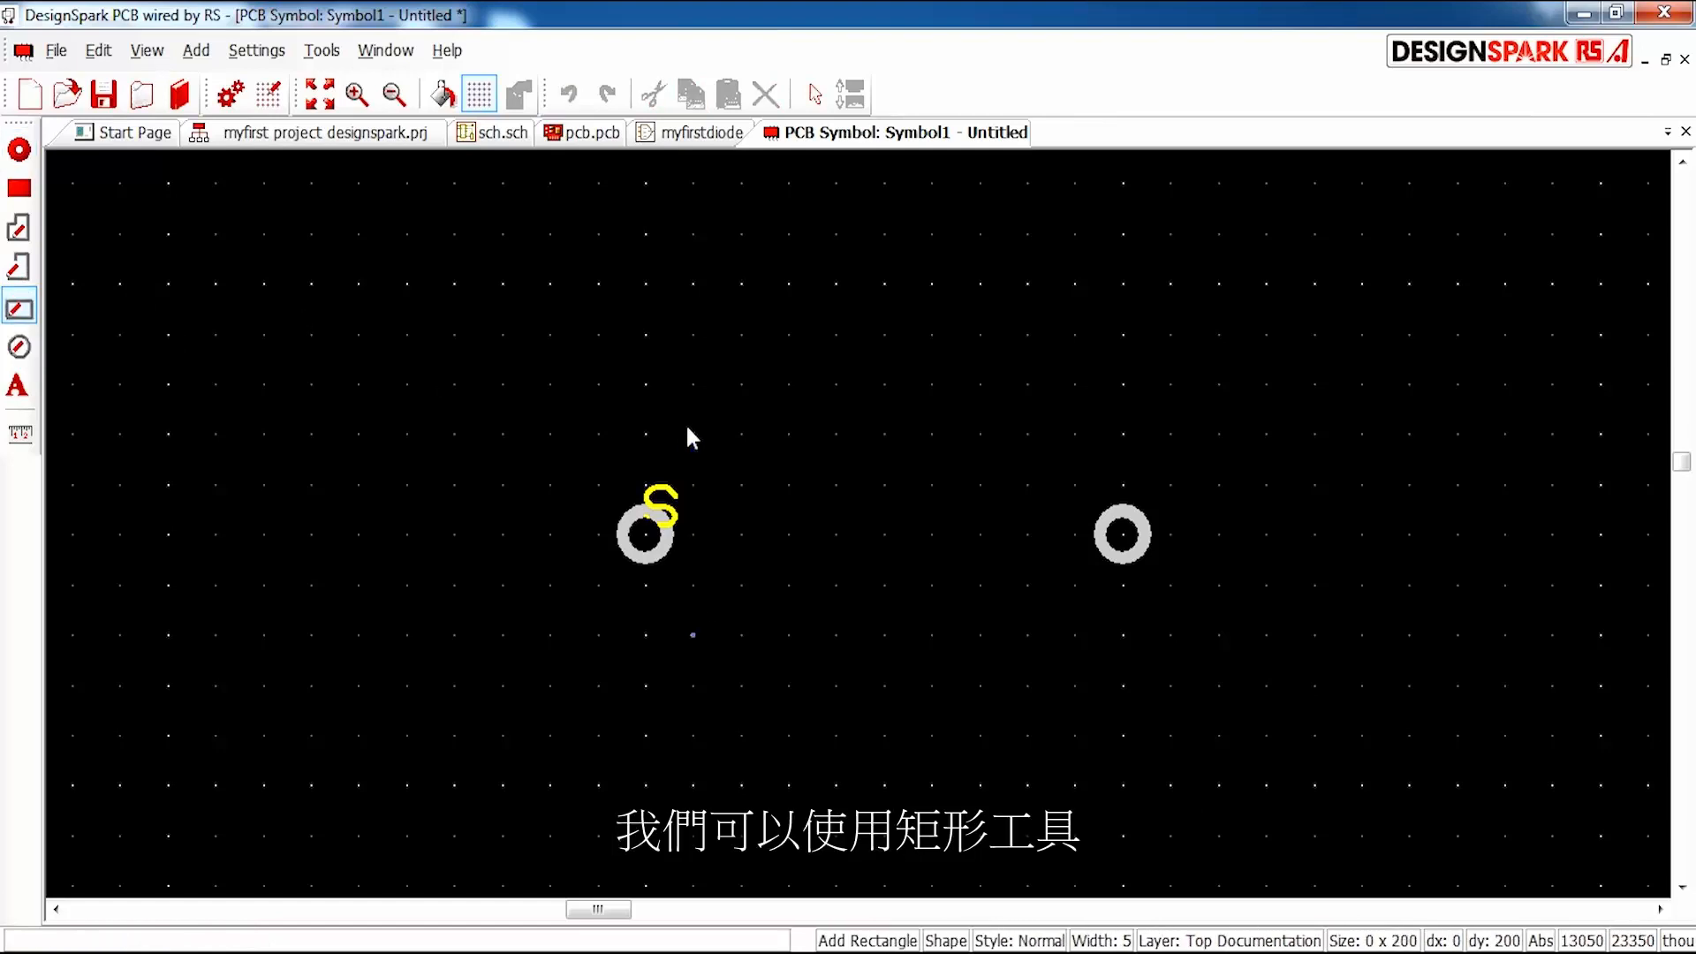
left_click(953, 545)
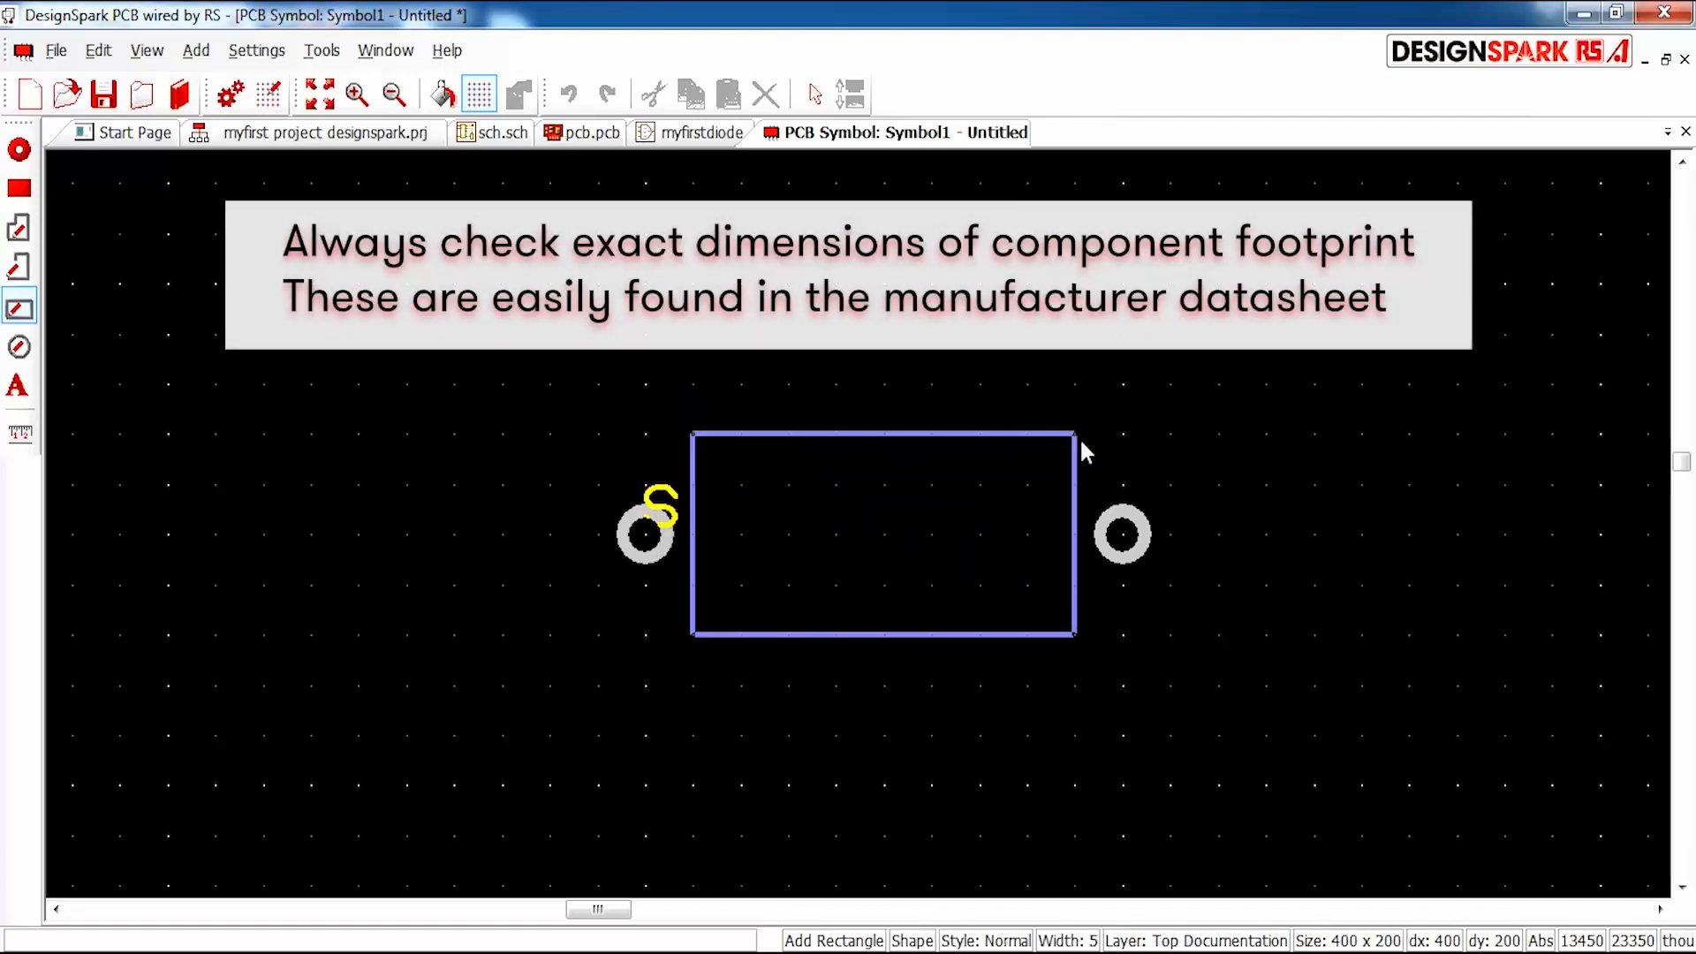
left_click(1120, 443)
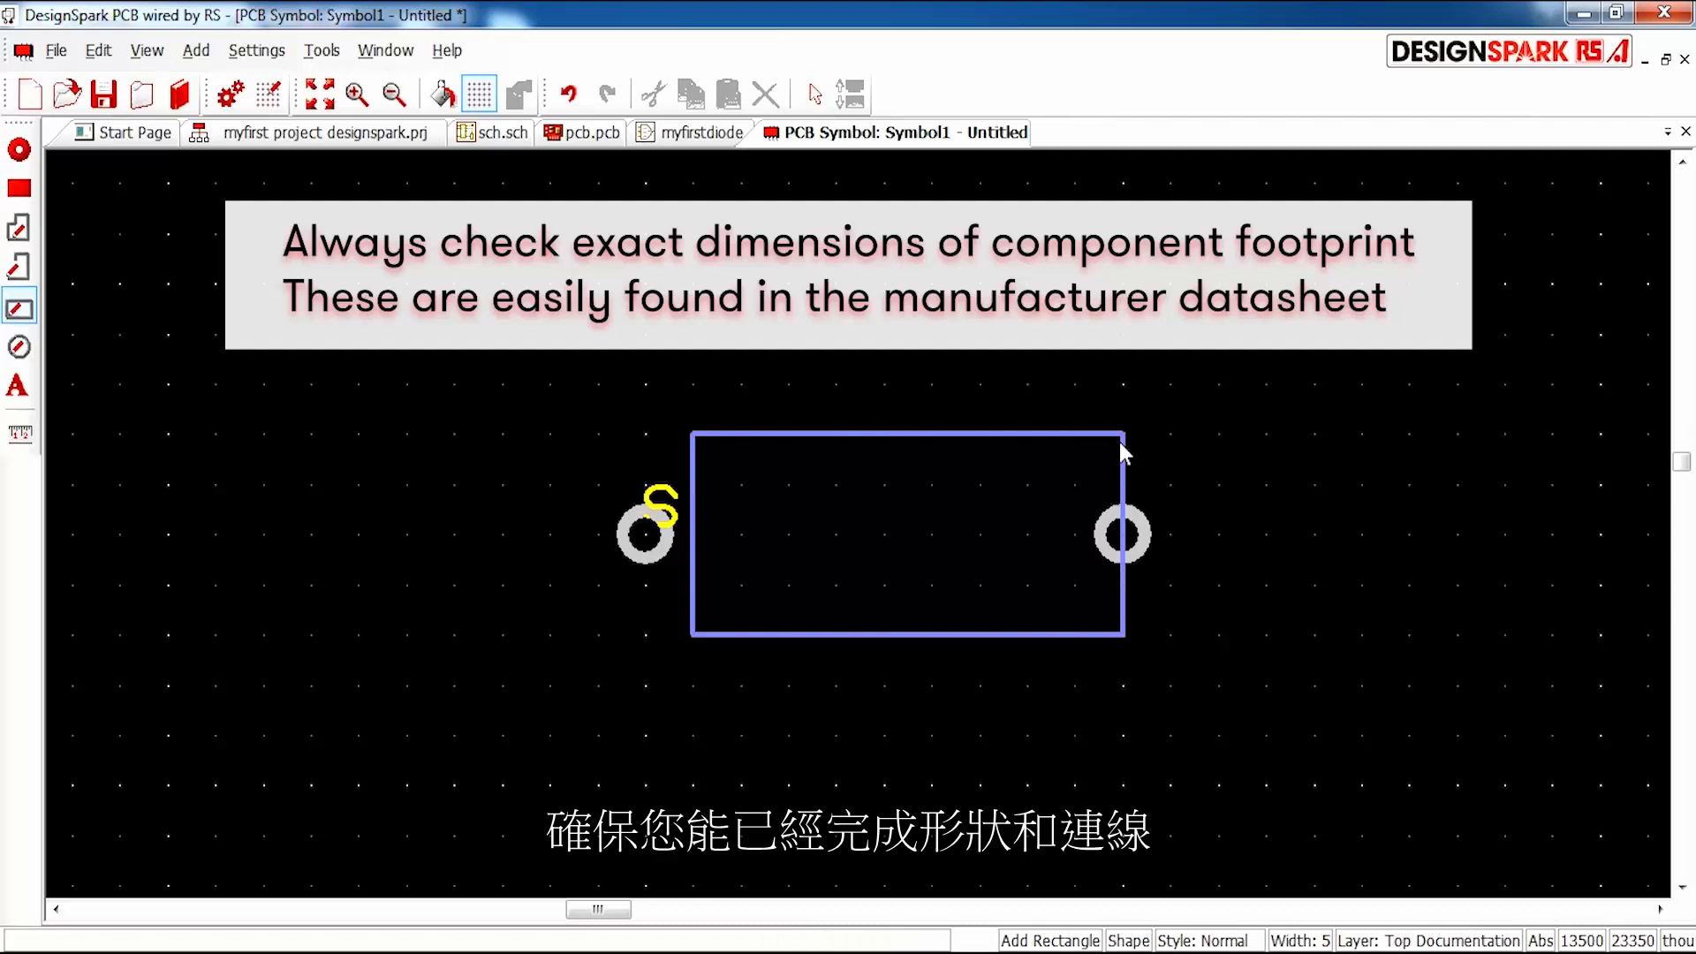
double_click(1170, 533)
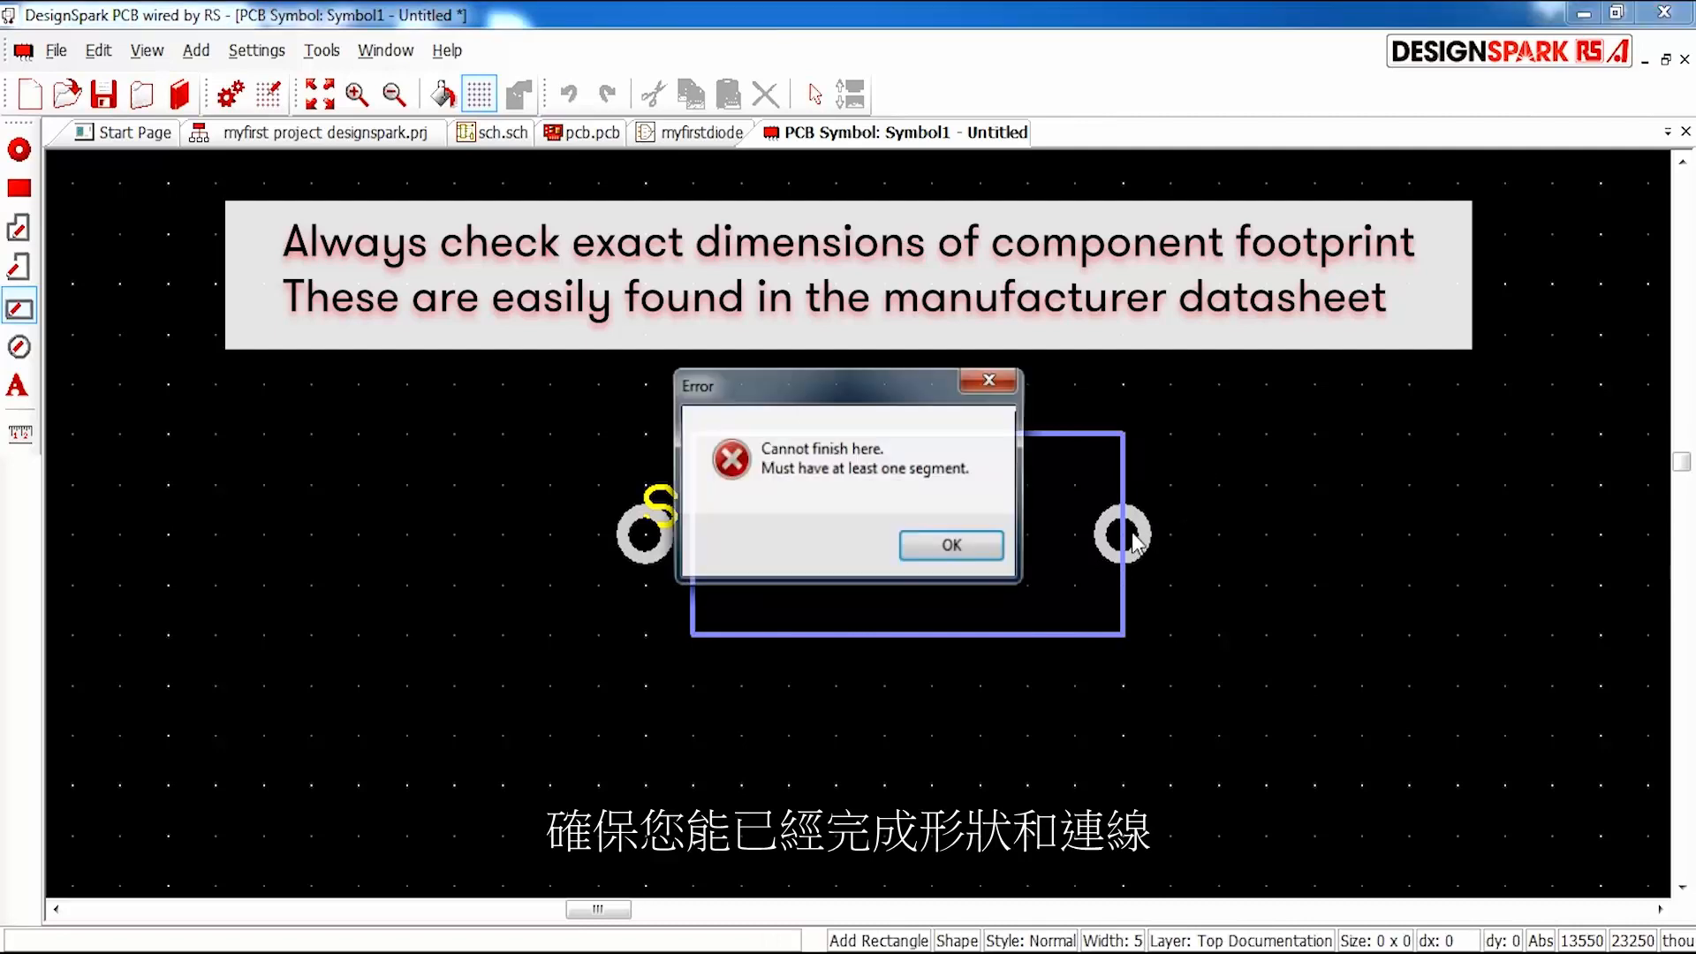
left_click(961, 540)
key("Escape")
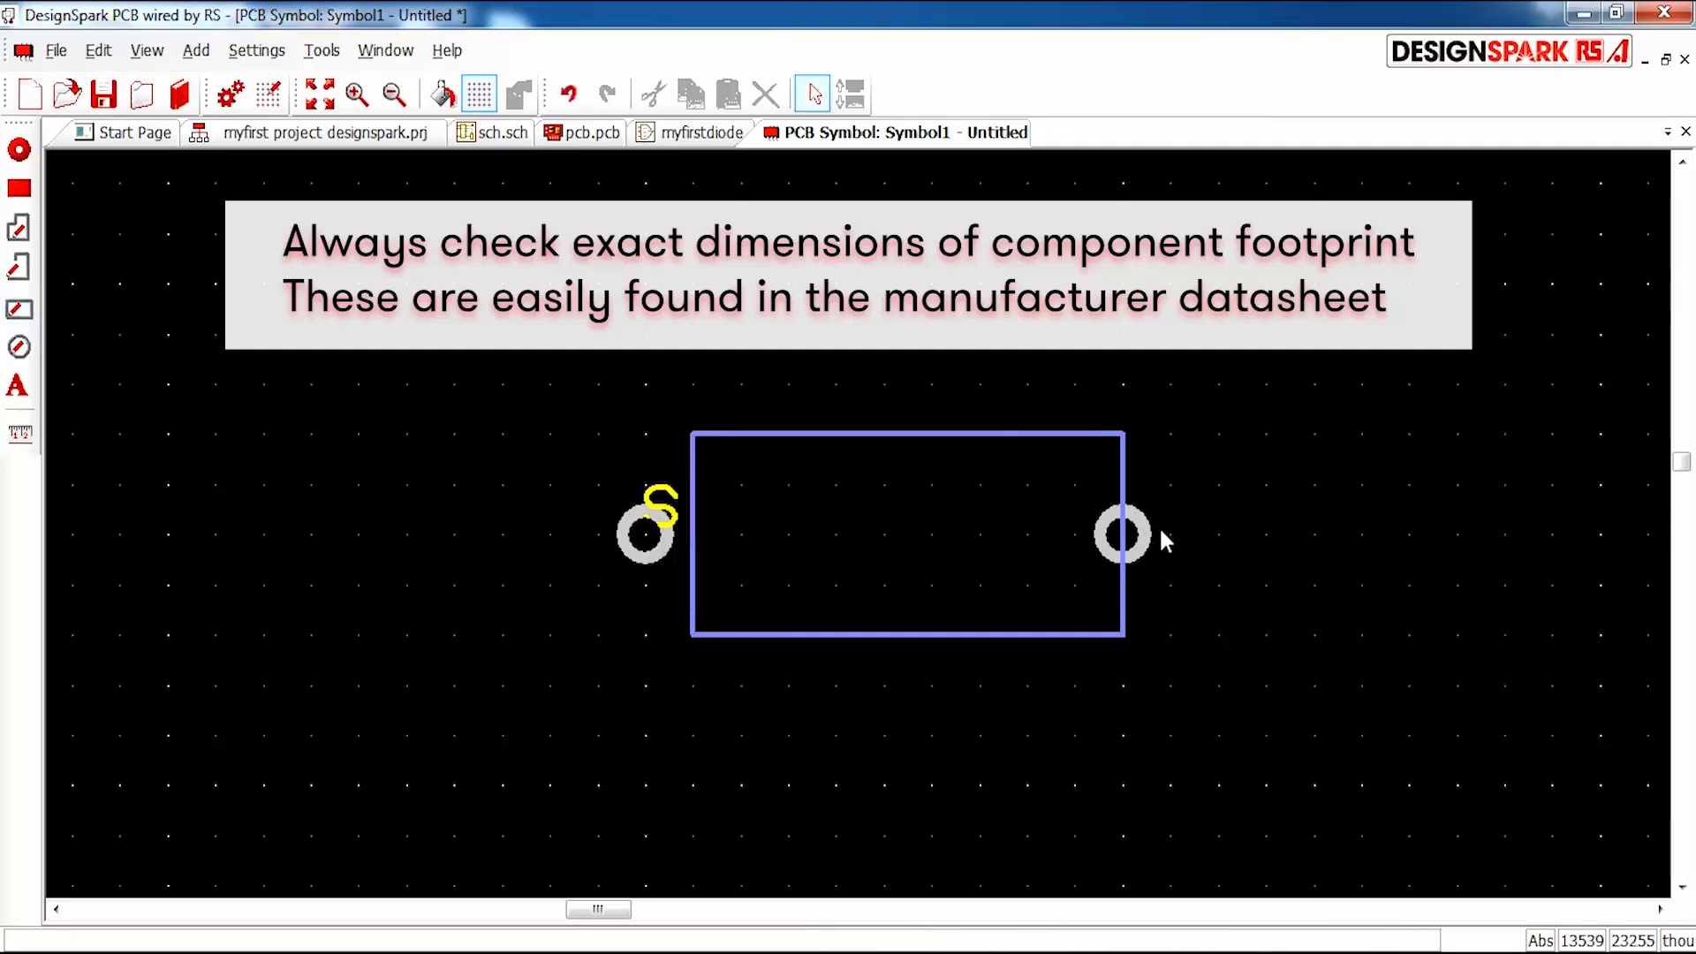
left_click_drag(1147, 543, 1195, 565)
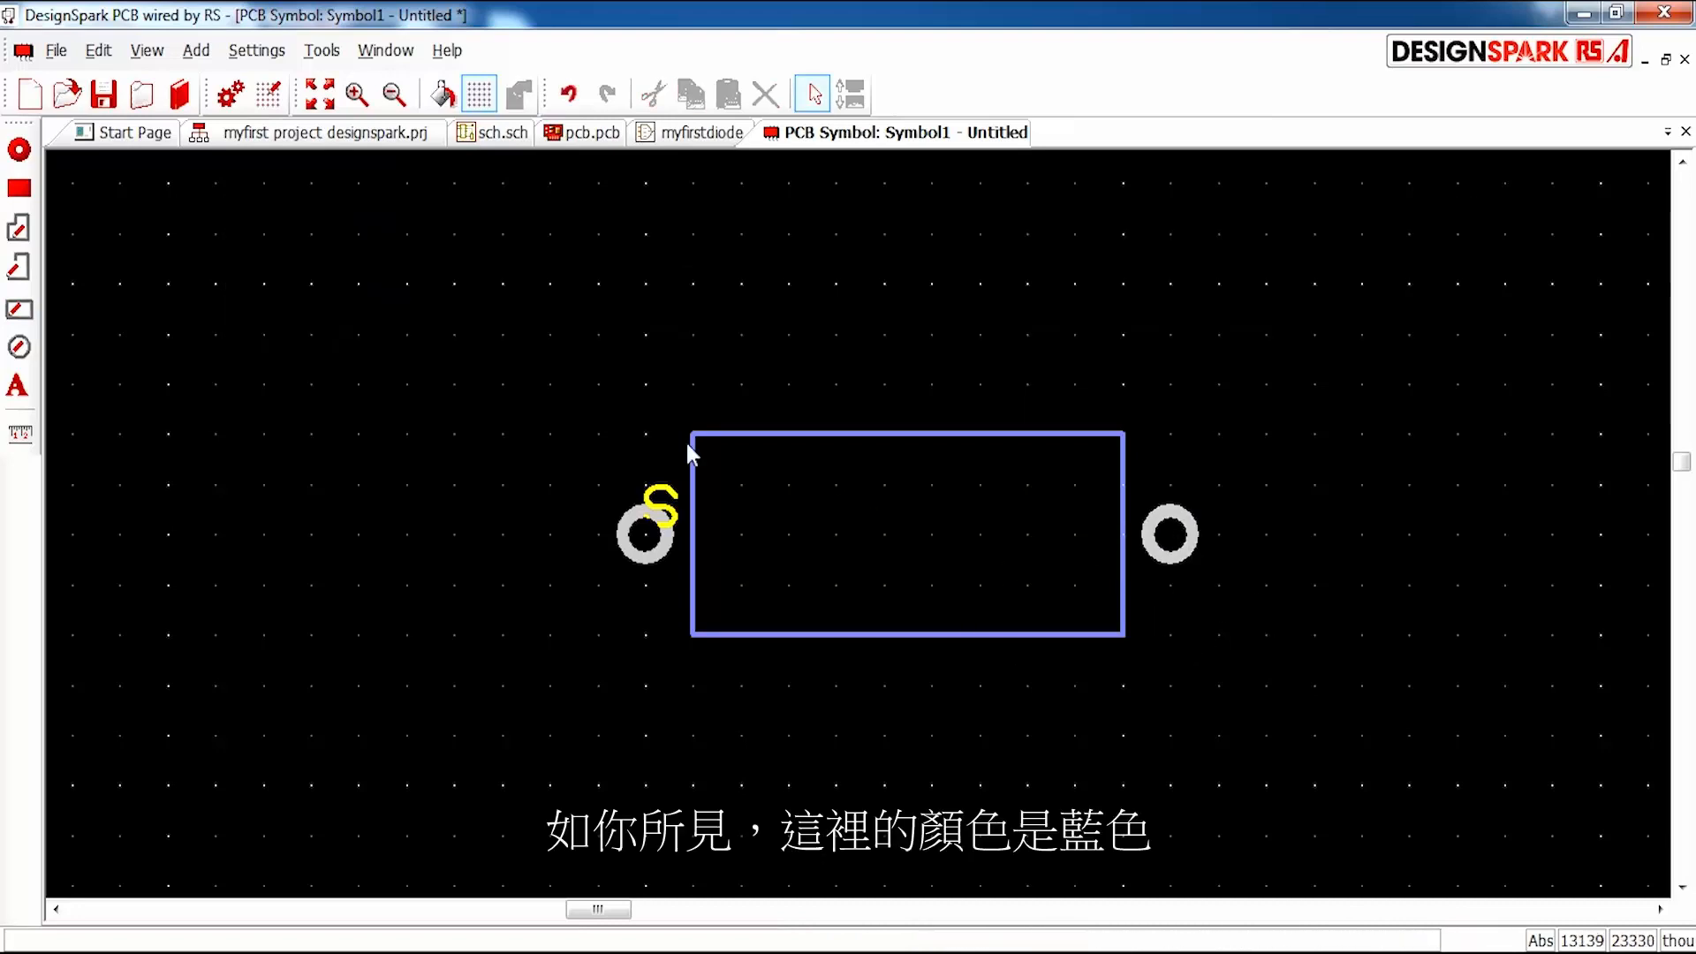
Change the layer of the rectangular diode outline to Top Silkscreen.
left_click(855, 437)
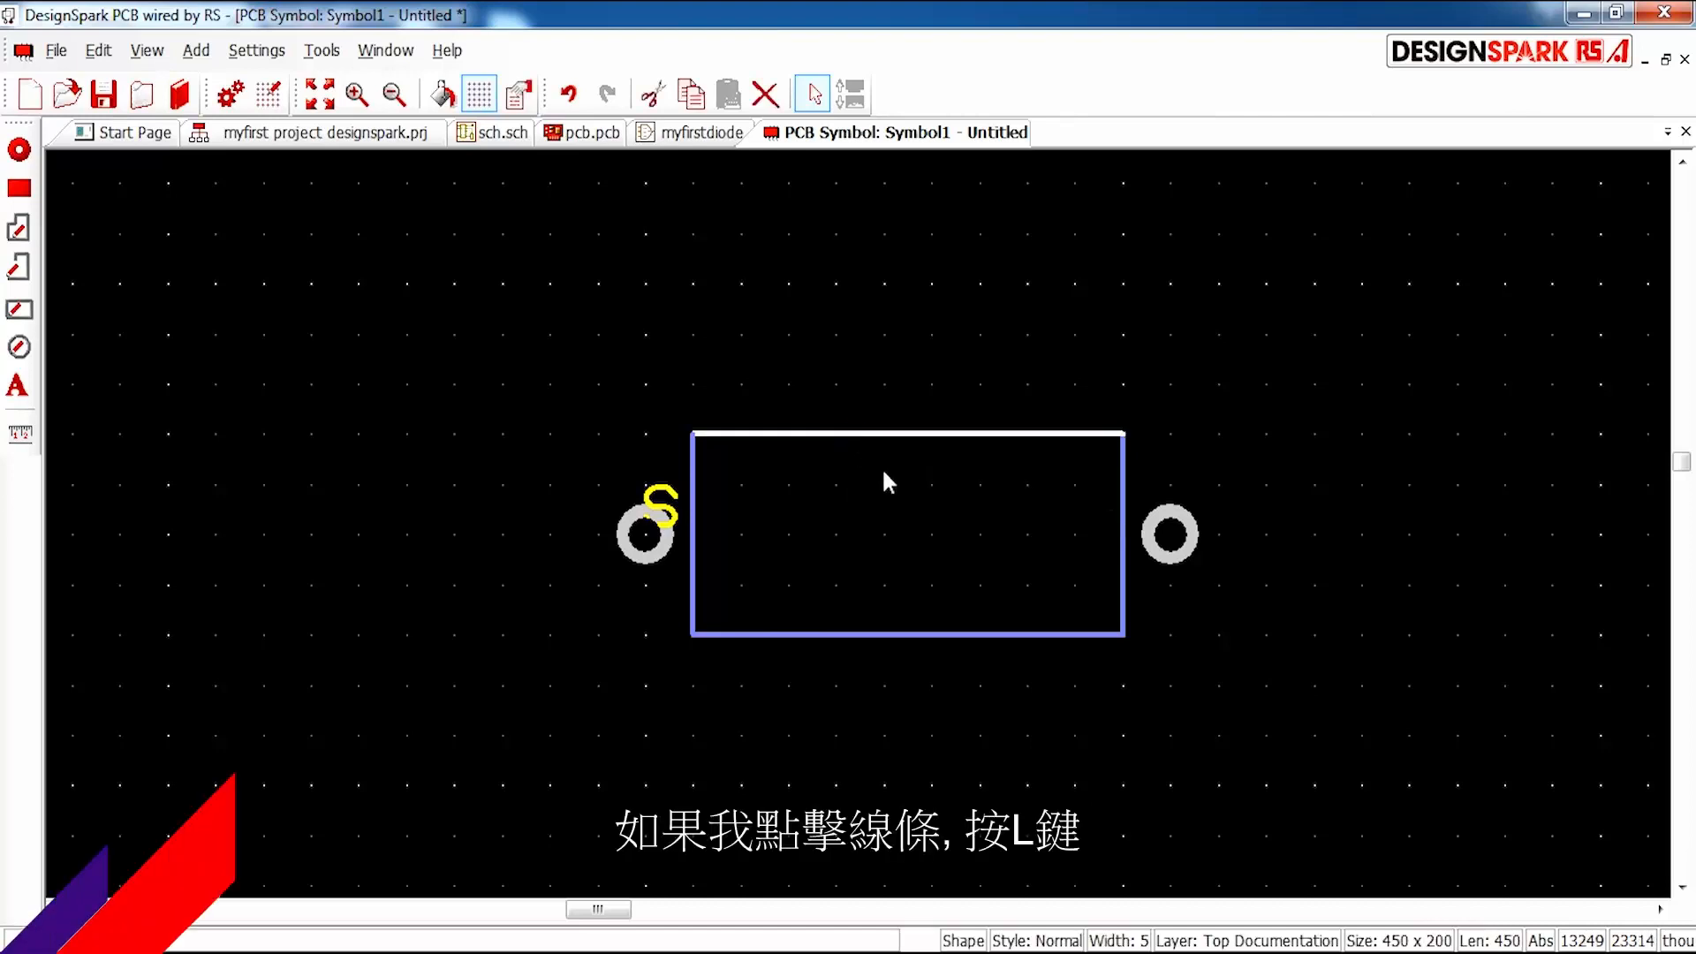
key("l")
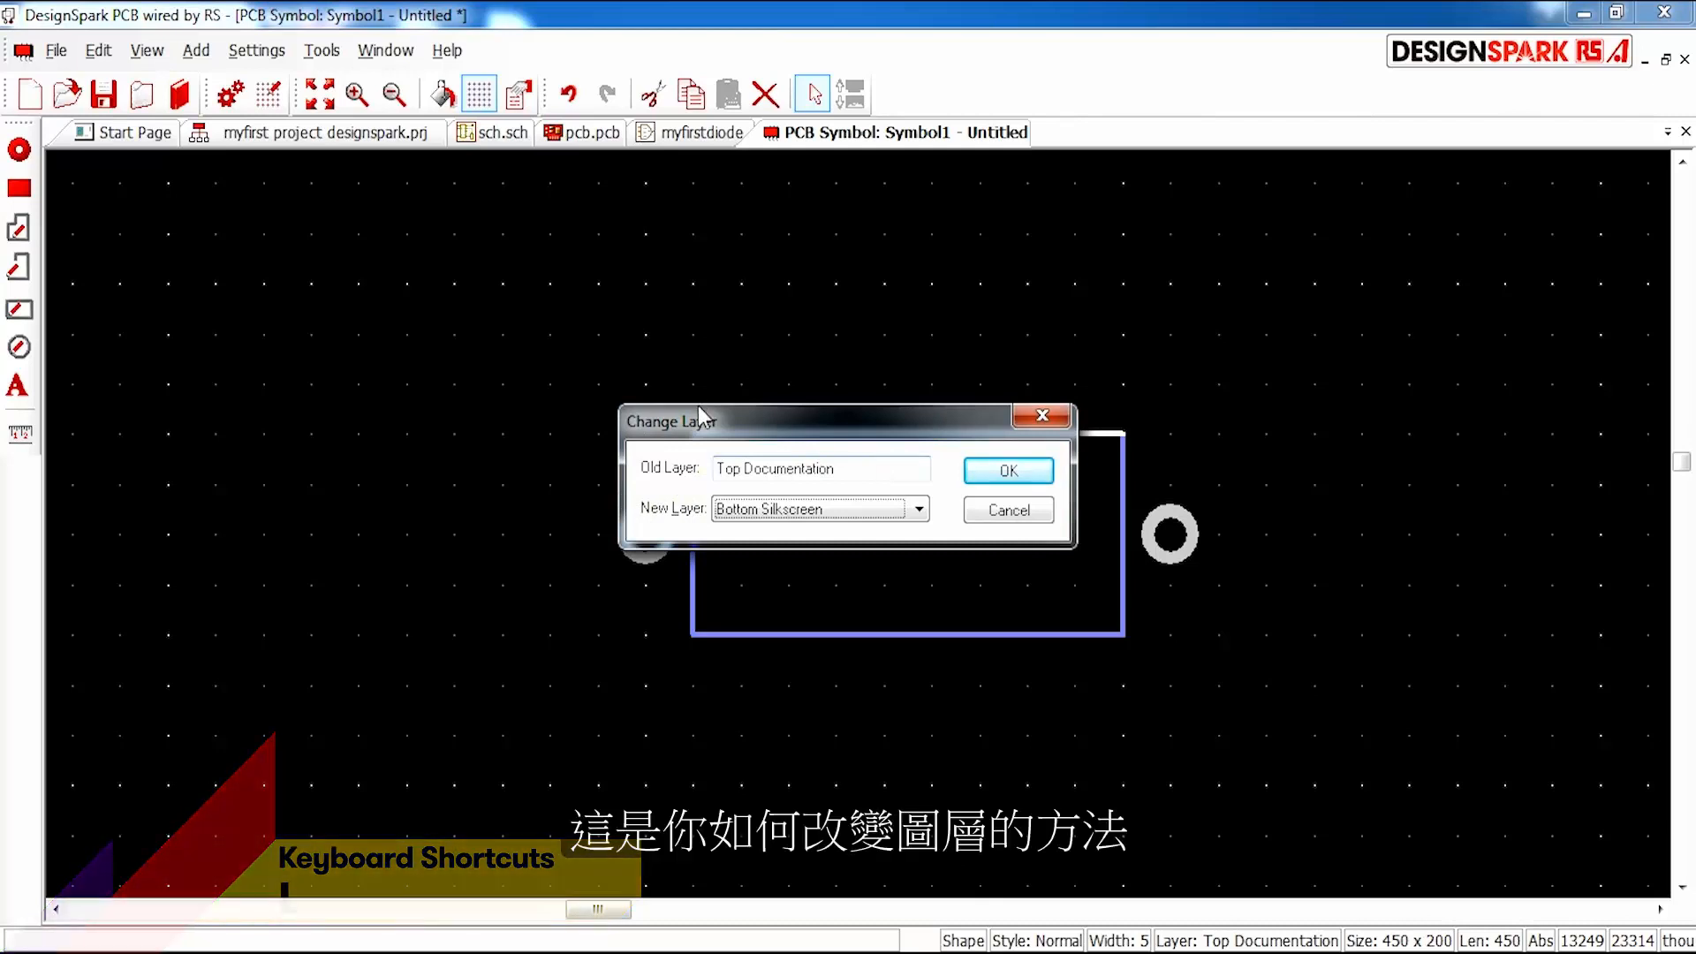
left_click(926, 514)
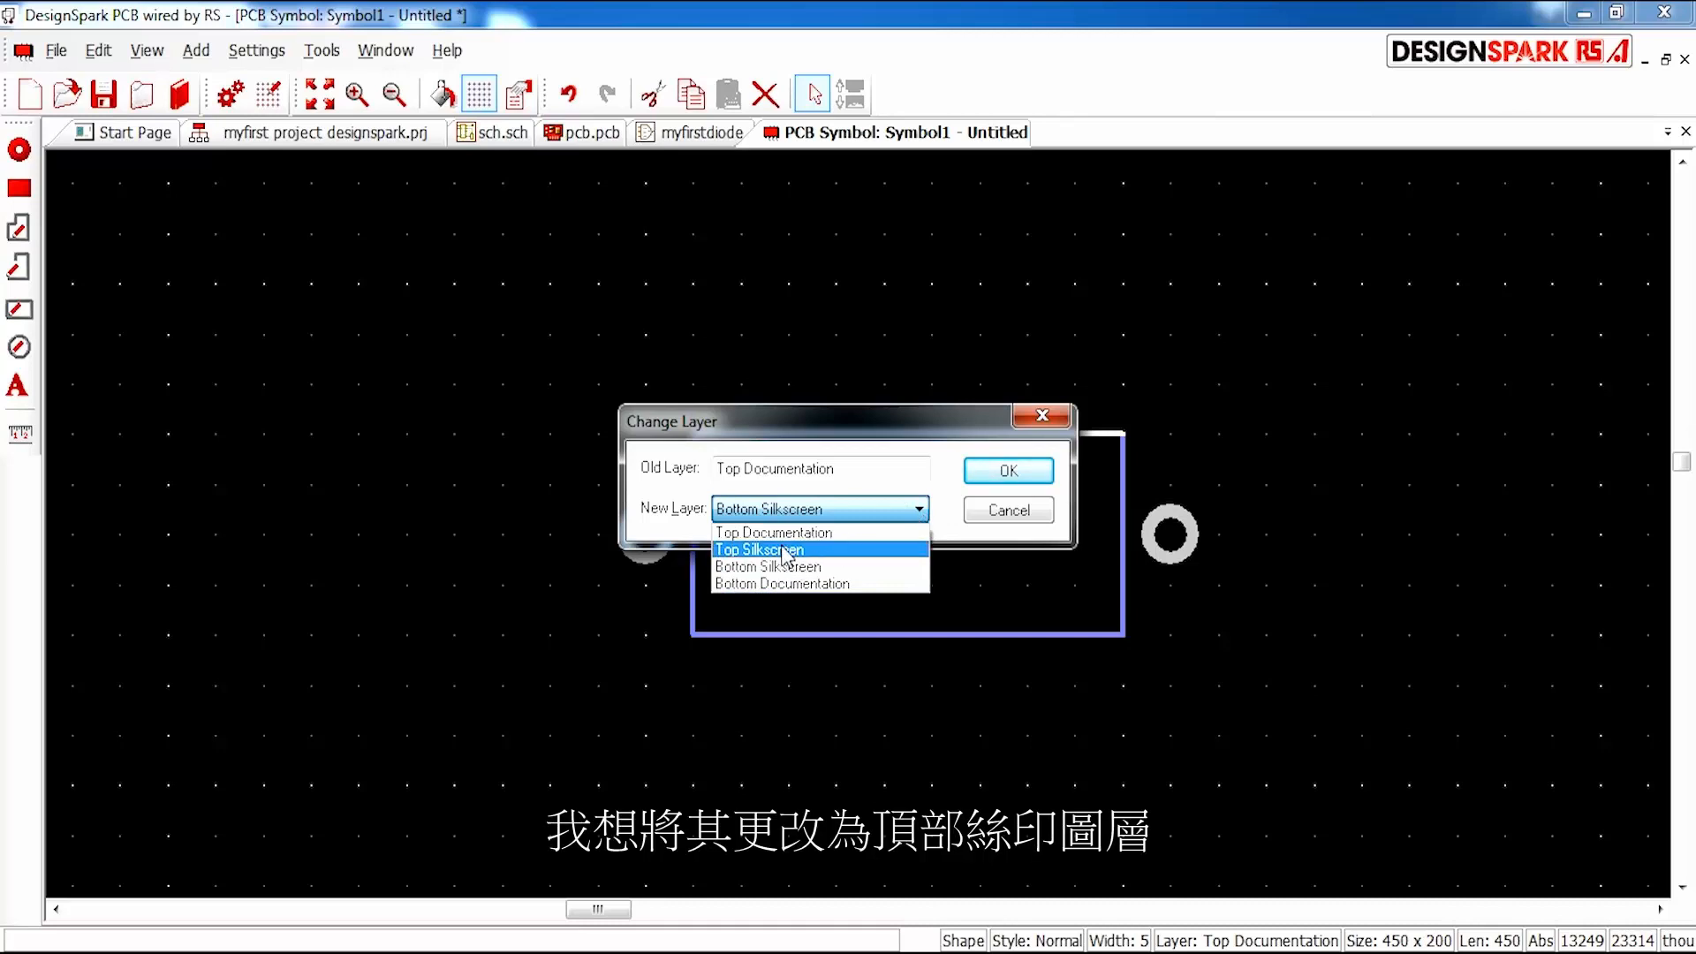
left_click(784, 549)
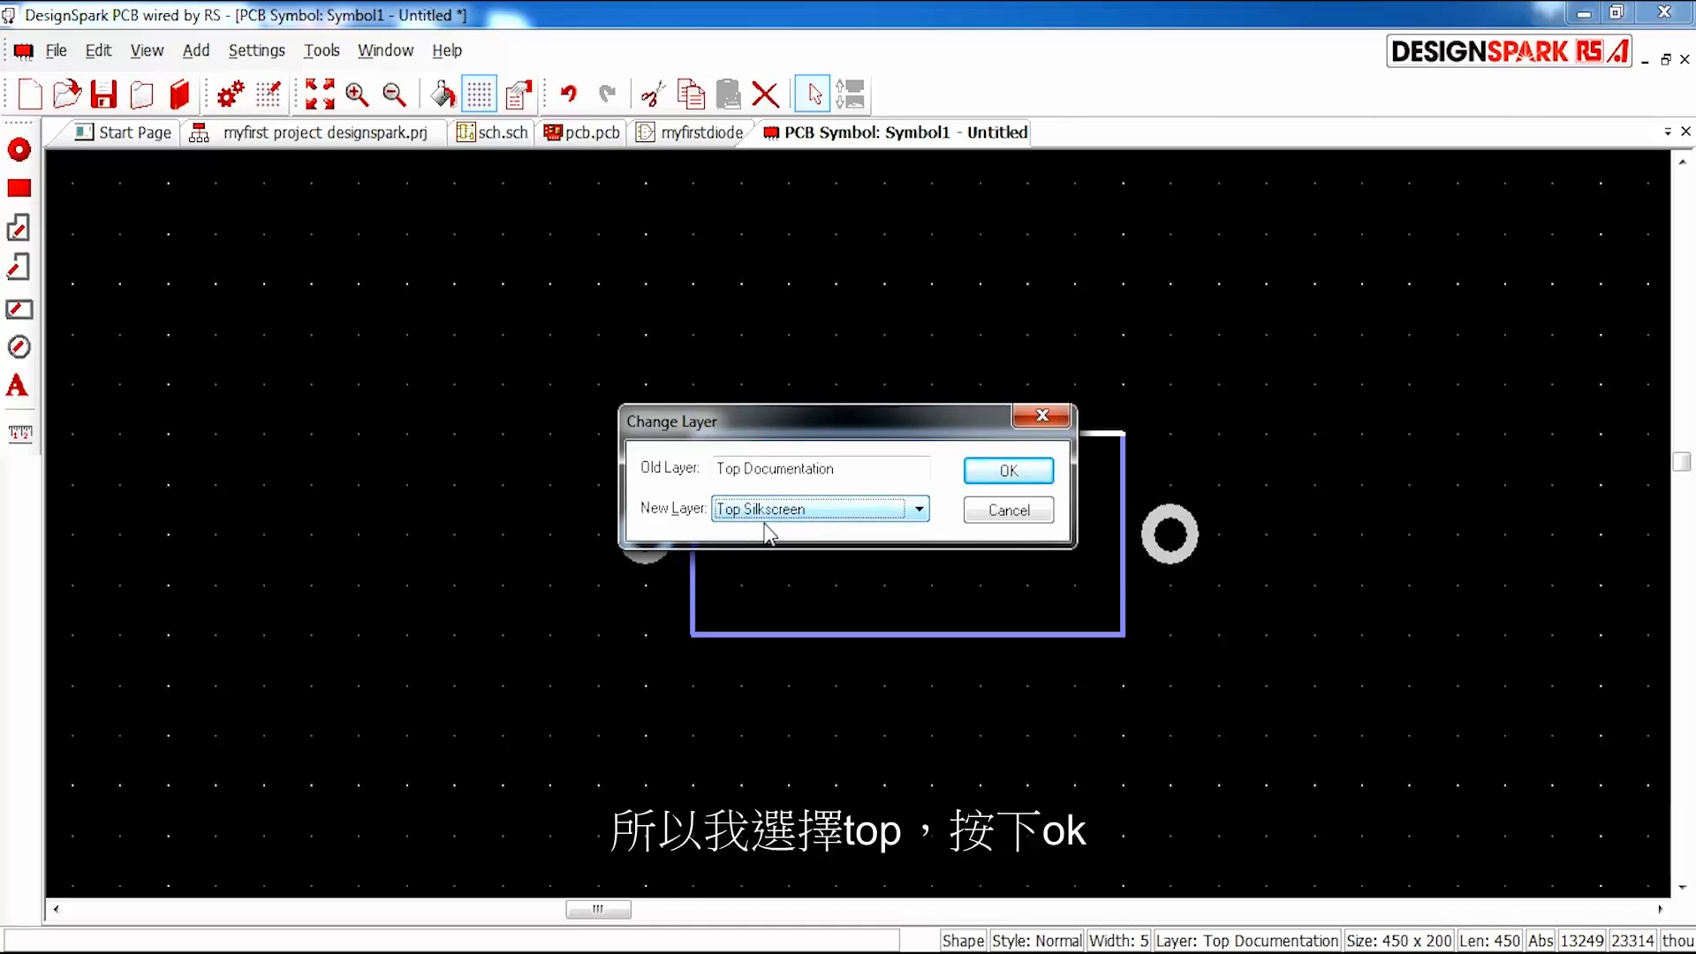
left_click(1012, 472)
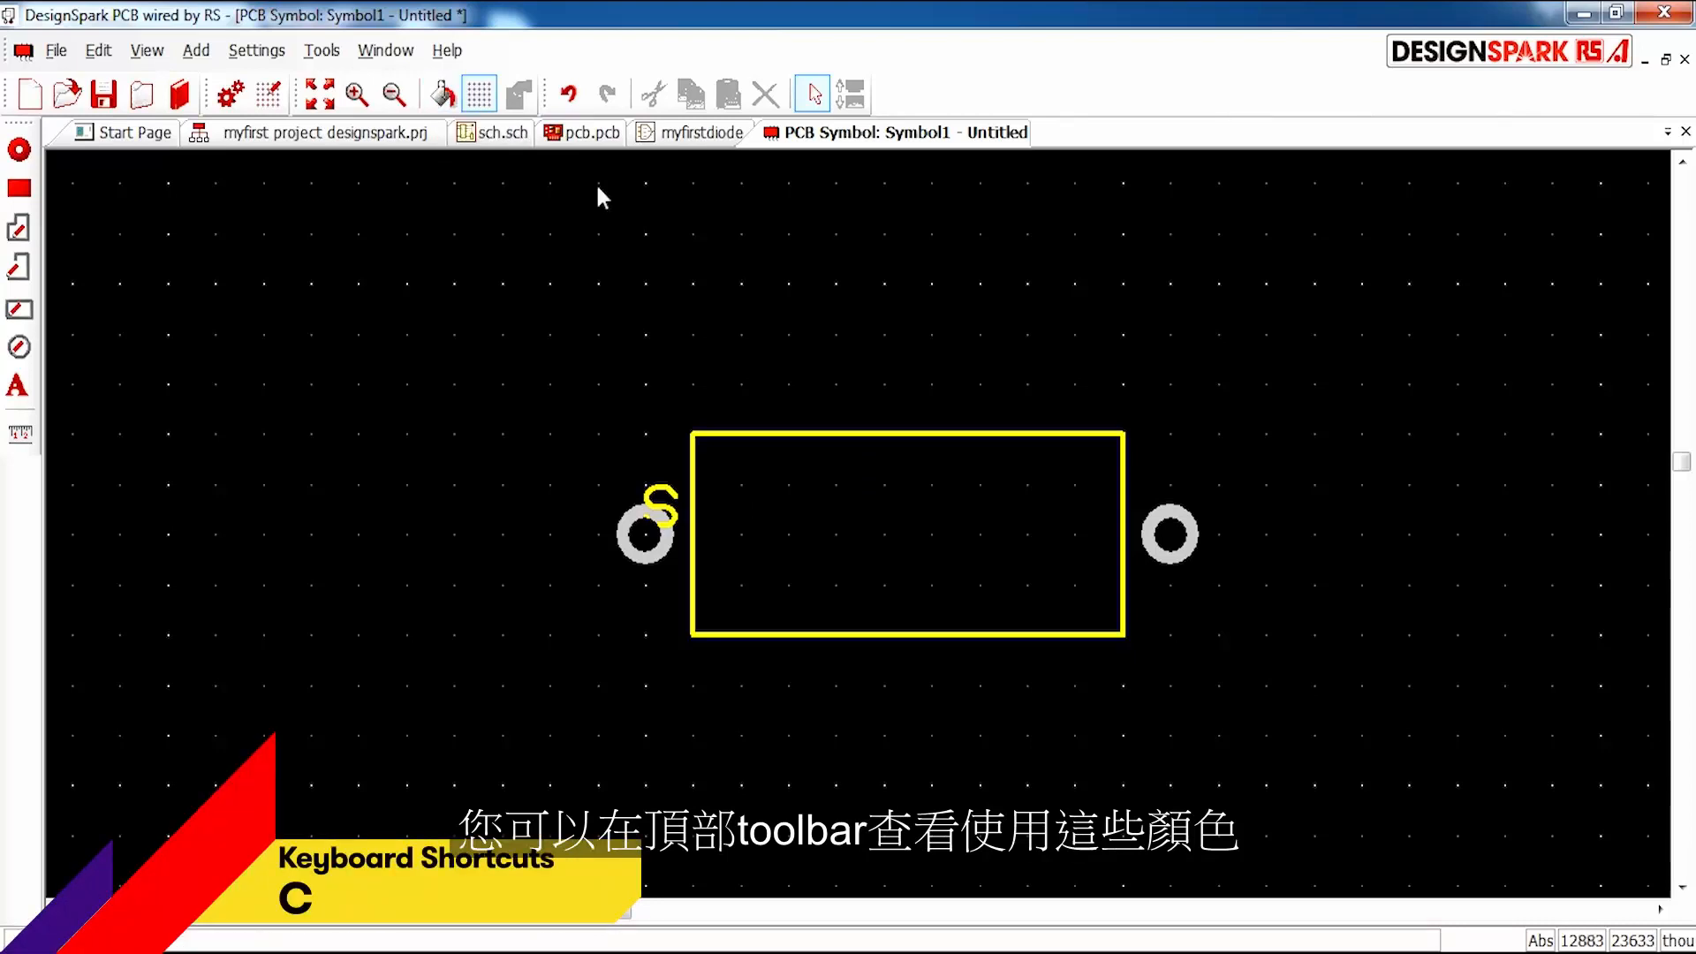
Draw two horizontal lead lines 50 thou long, connecting each short side of the rectangle to the centre of its adjacent pad.
left_click(21, 267)
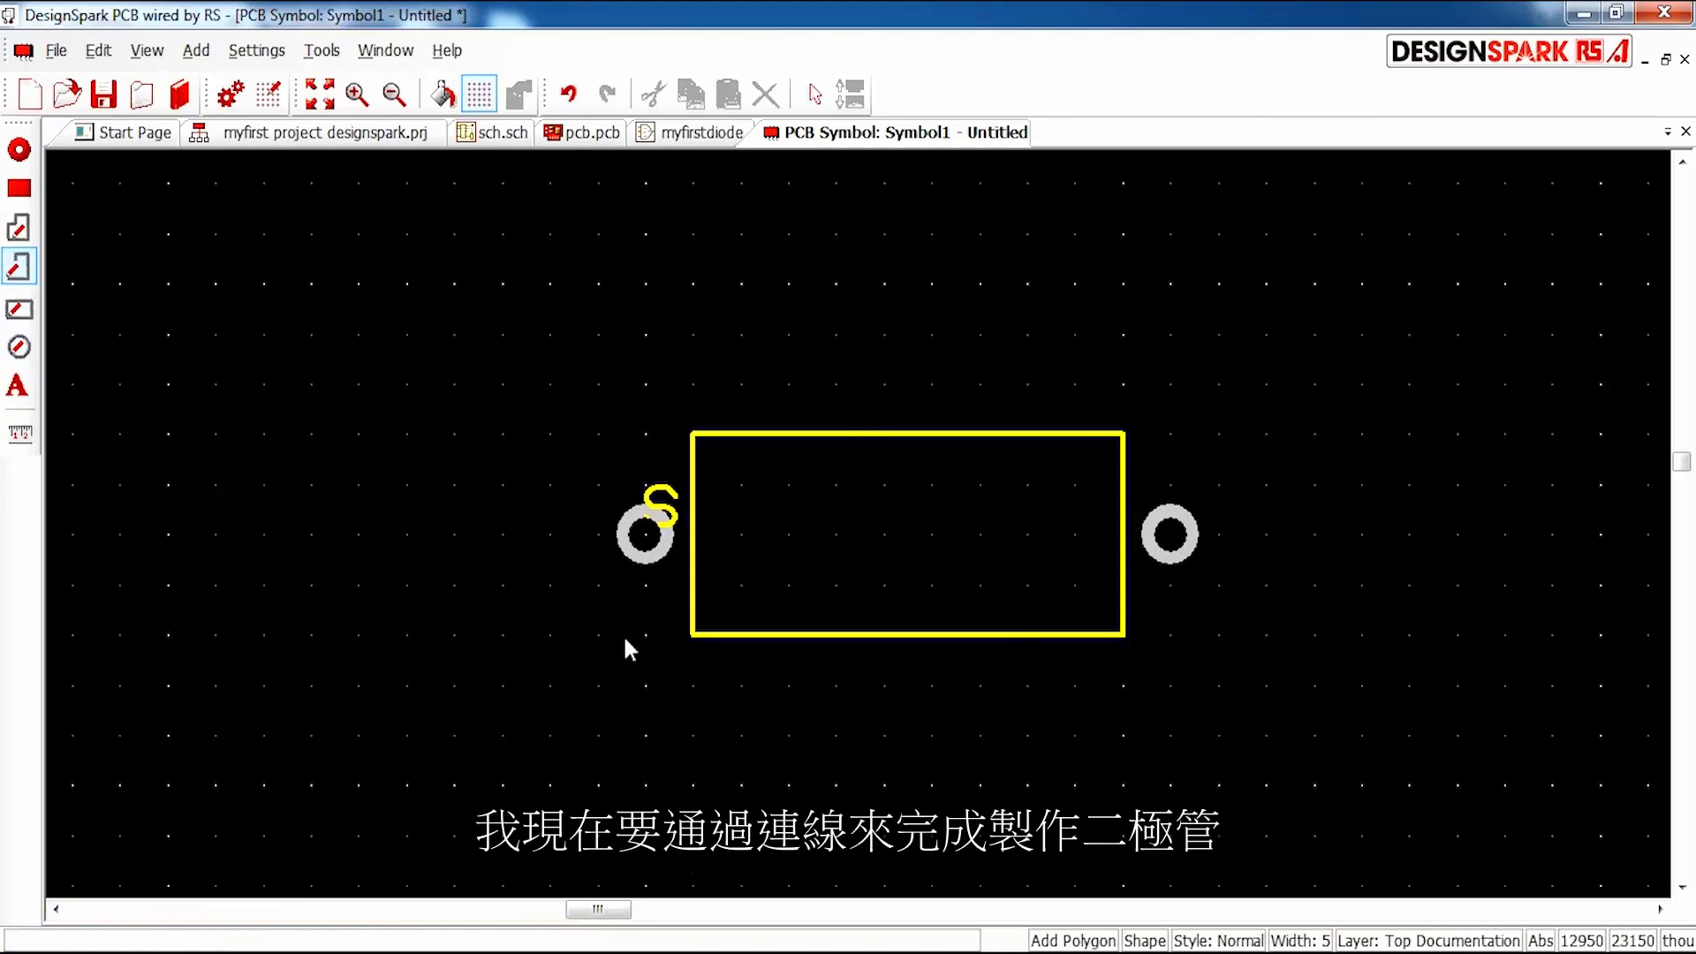
scroll(1146, 537, "up", 2)
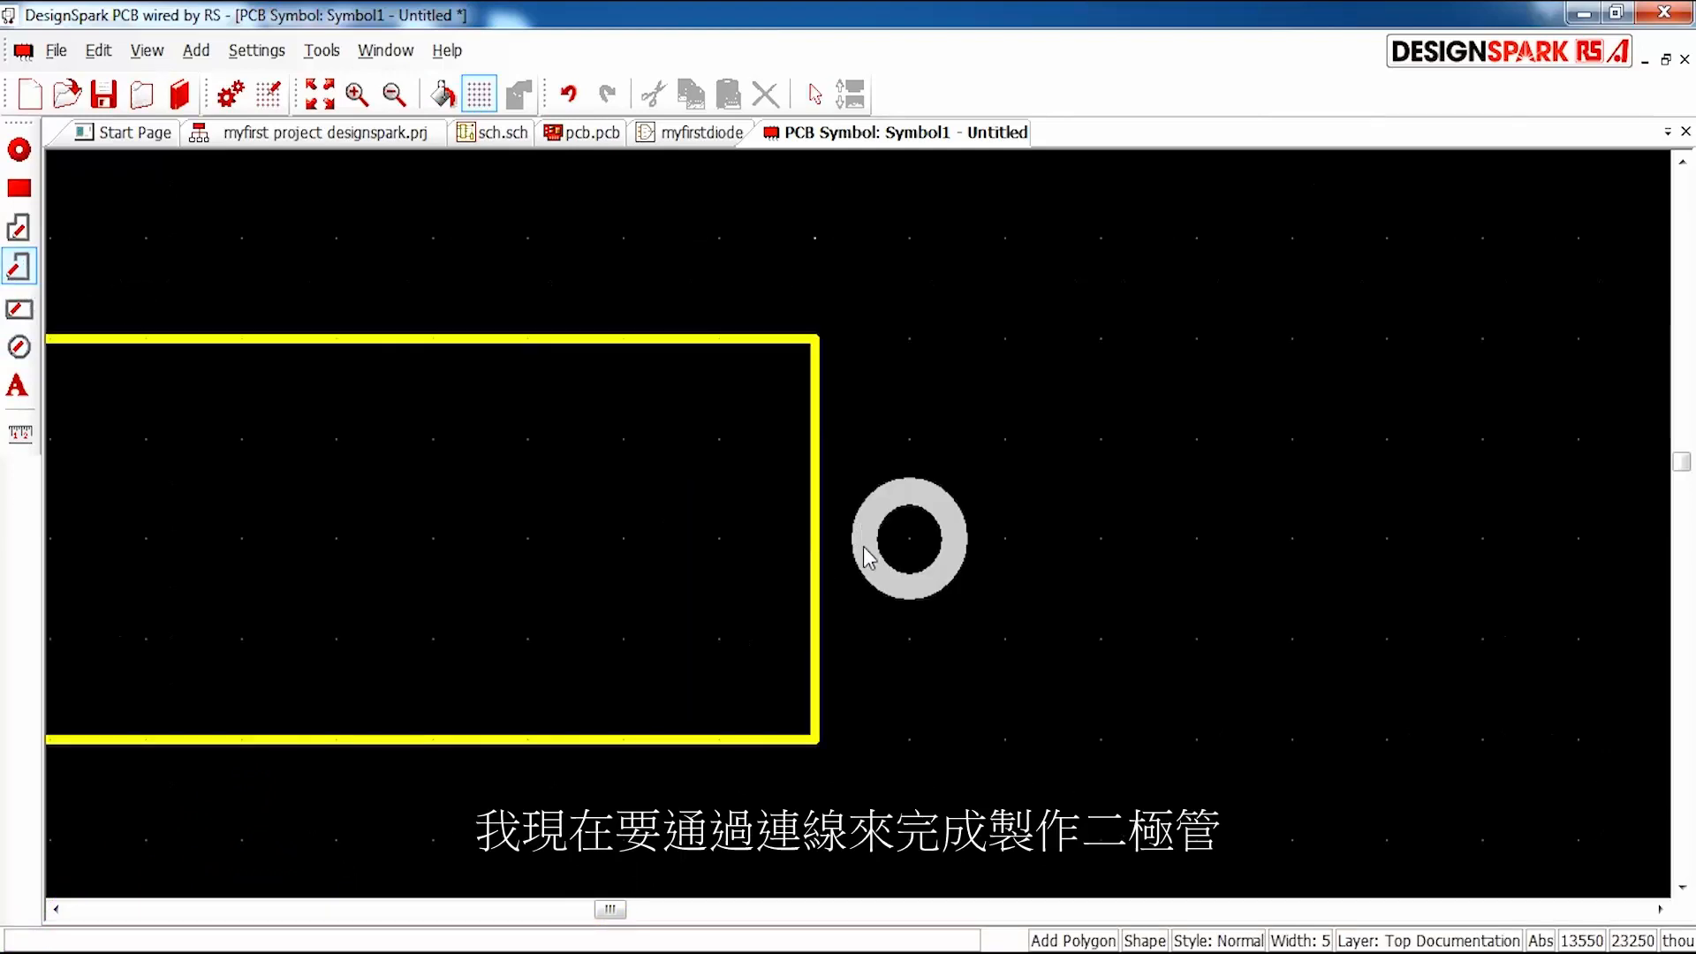
left_click(816, 539)
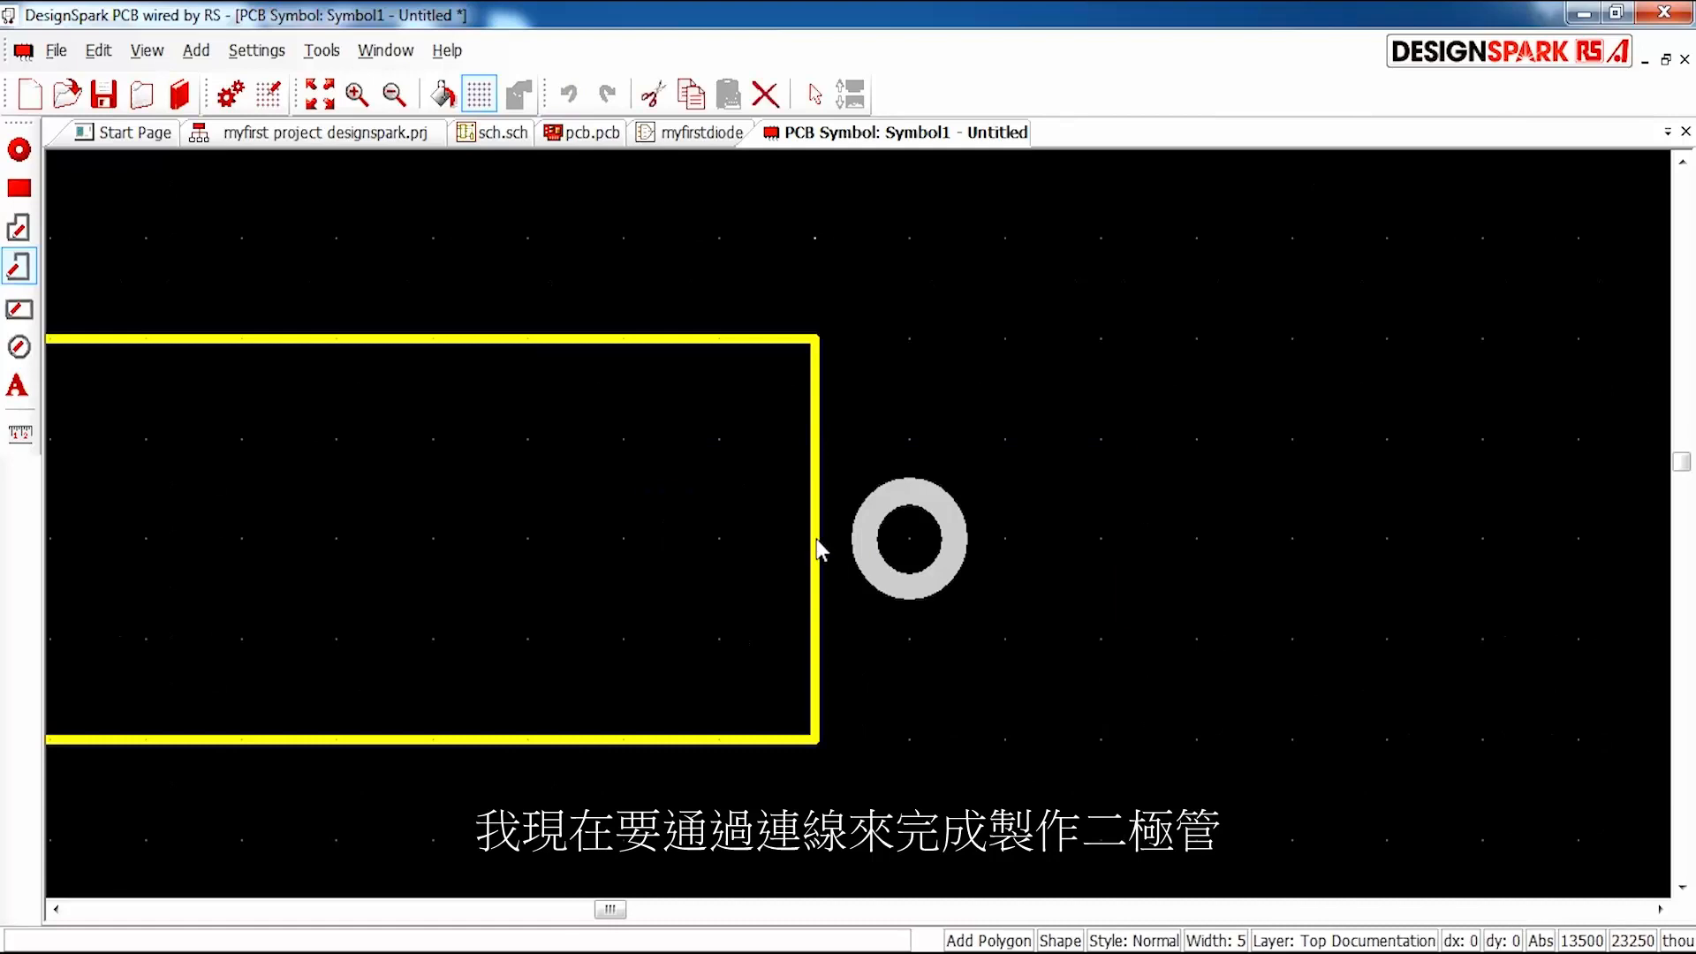
double_click(906, 535)
scroll(828, 570, "down", 2)
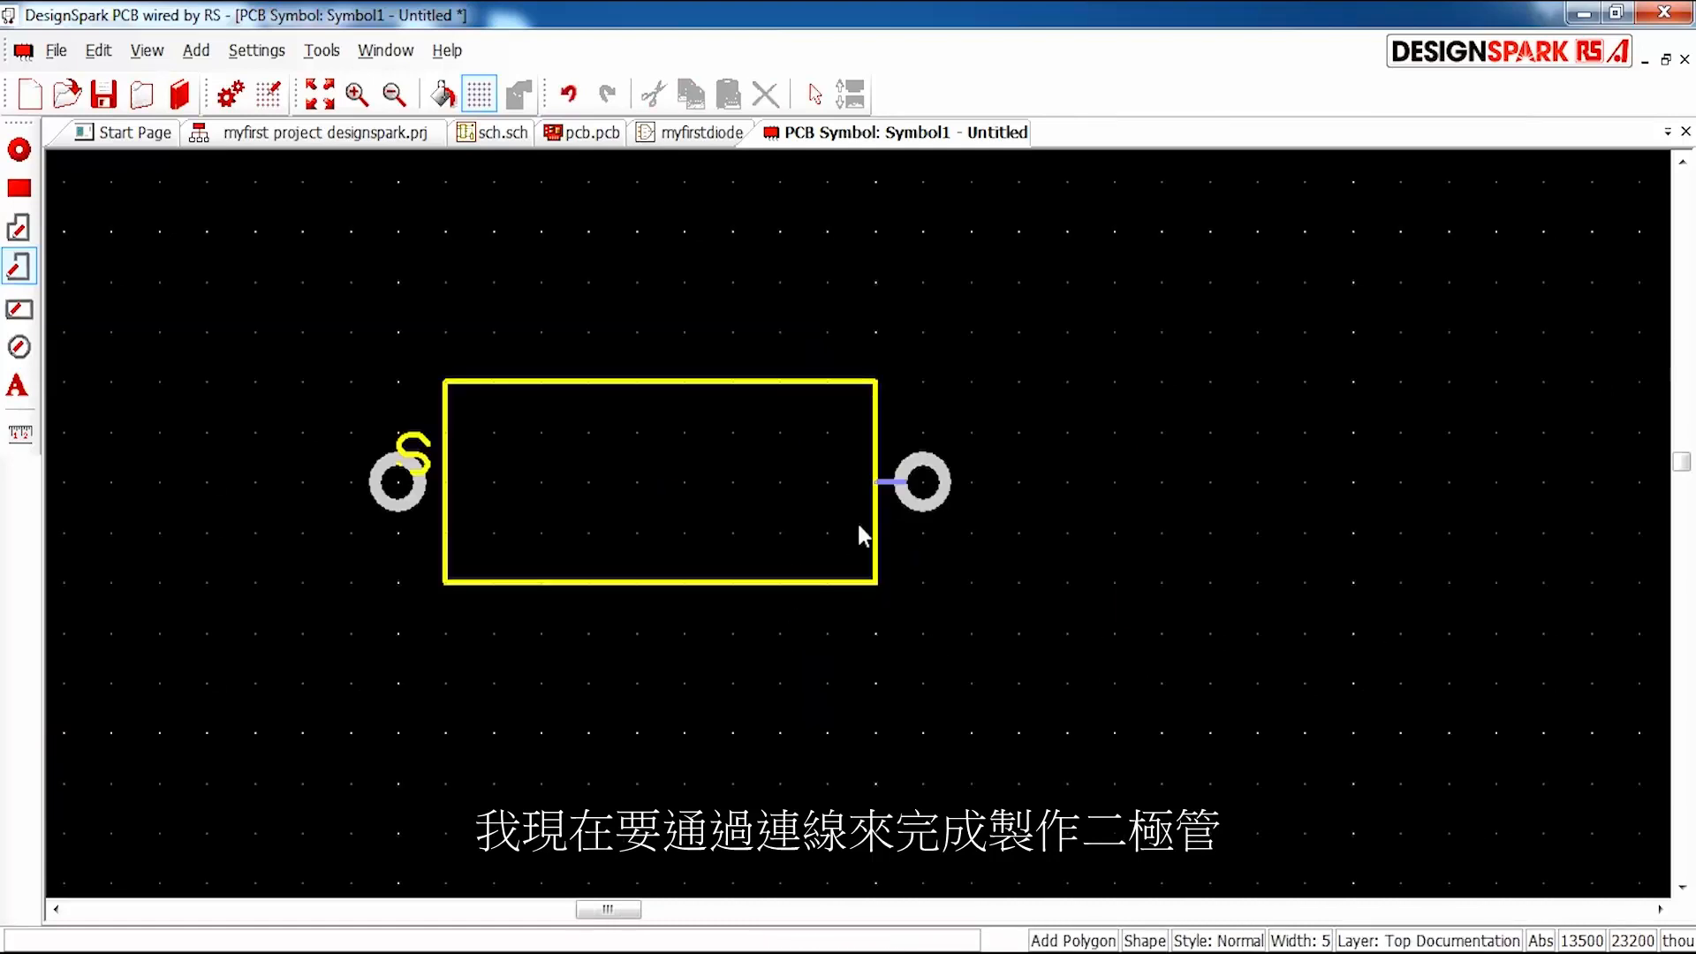
scroll(410, 496, "up", 2)
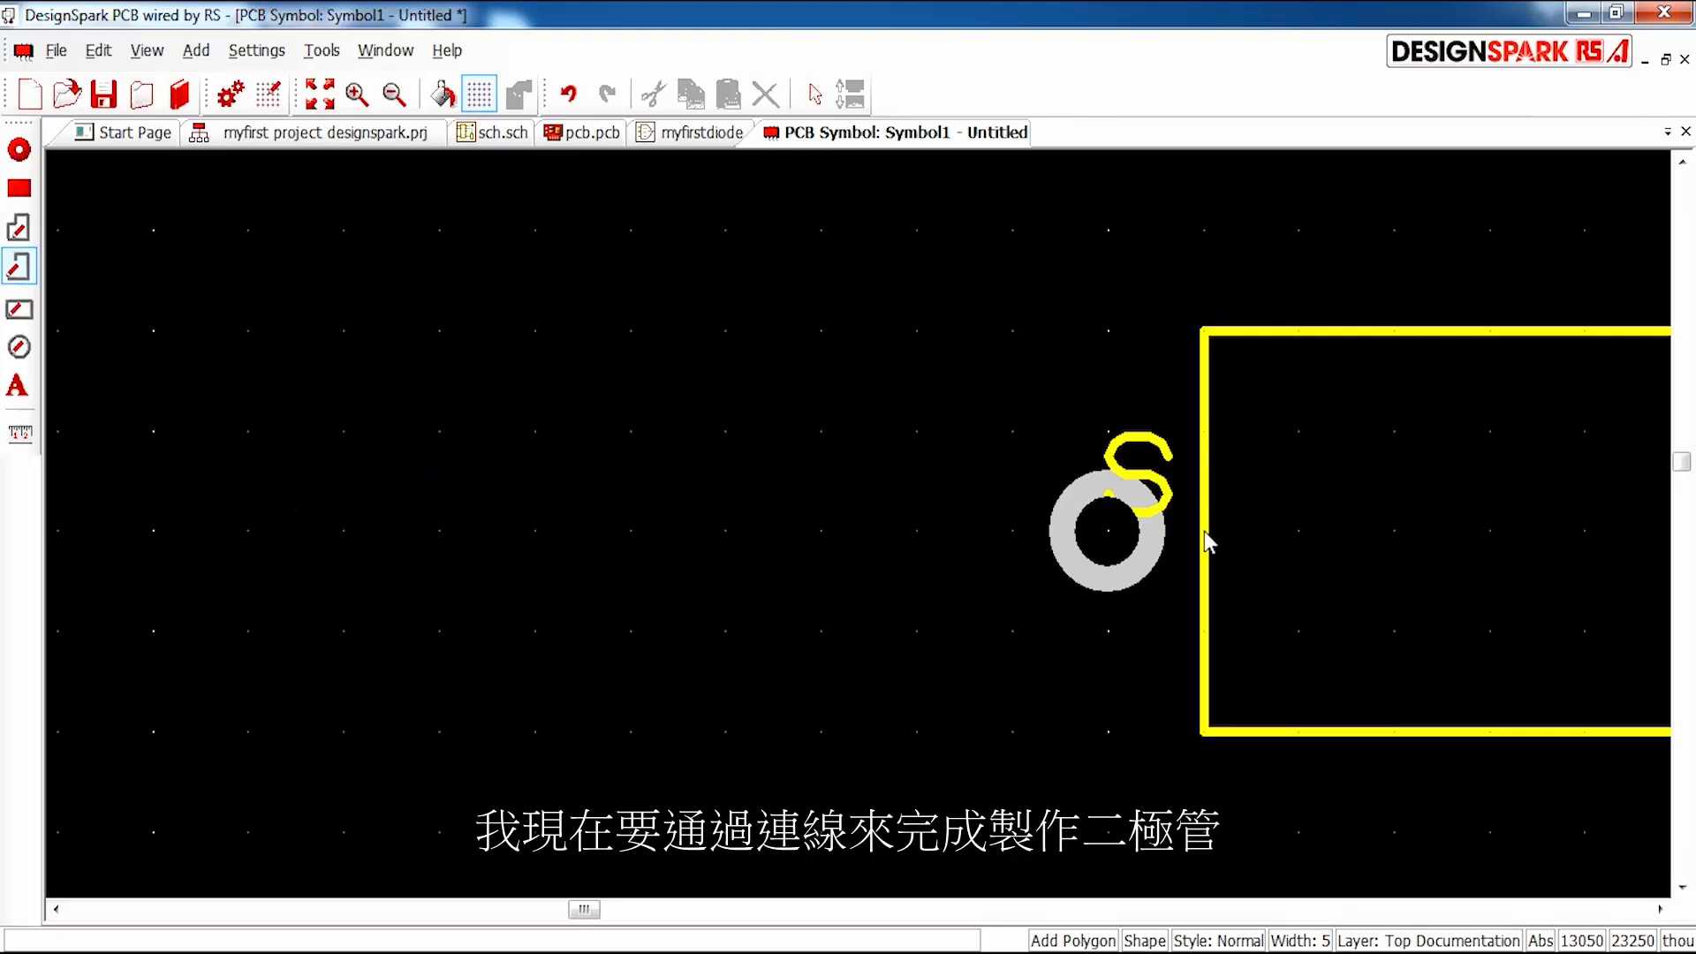
left_click(1205, 532)
double_click(1122, 534)
Change the layer of the lead line at the second pad to Top Silkscreen.
scroll(1446, 636, "down", 2)
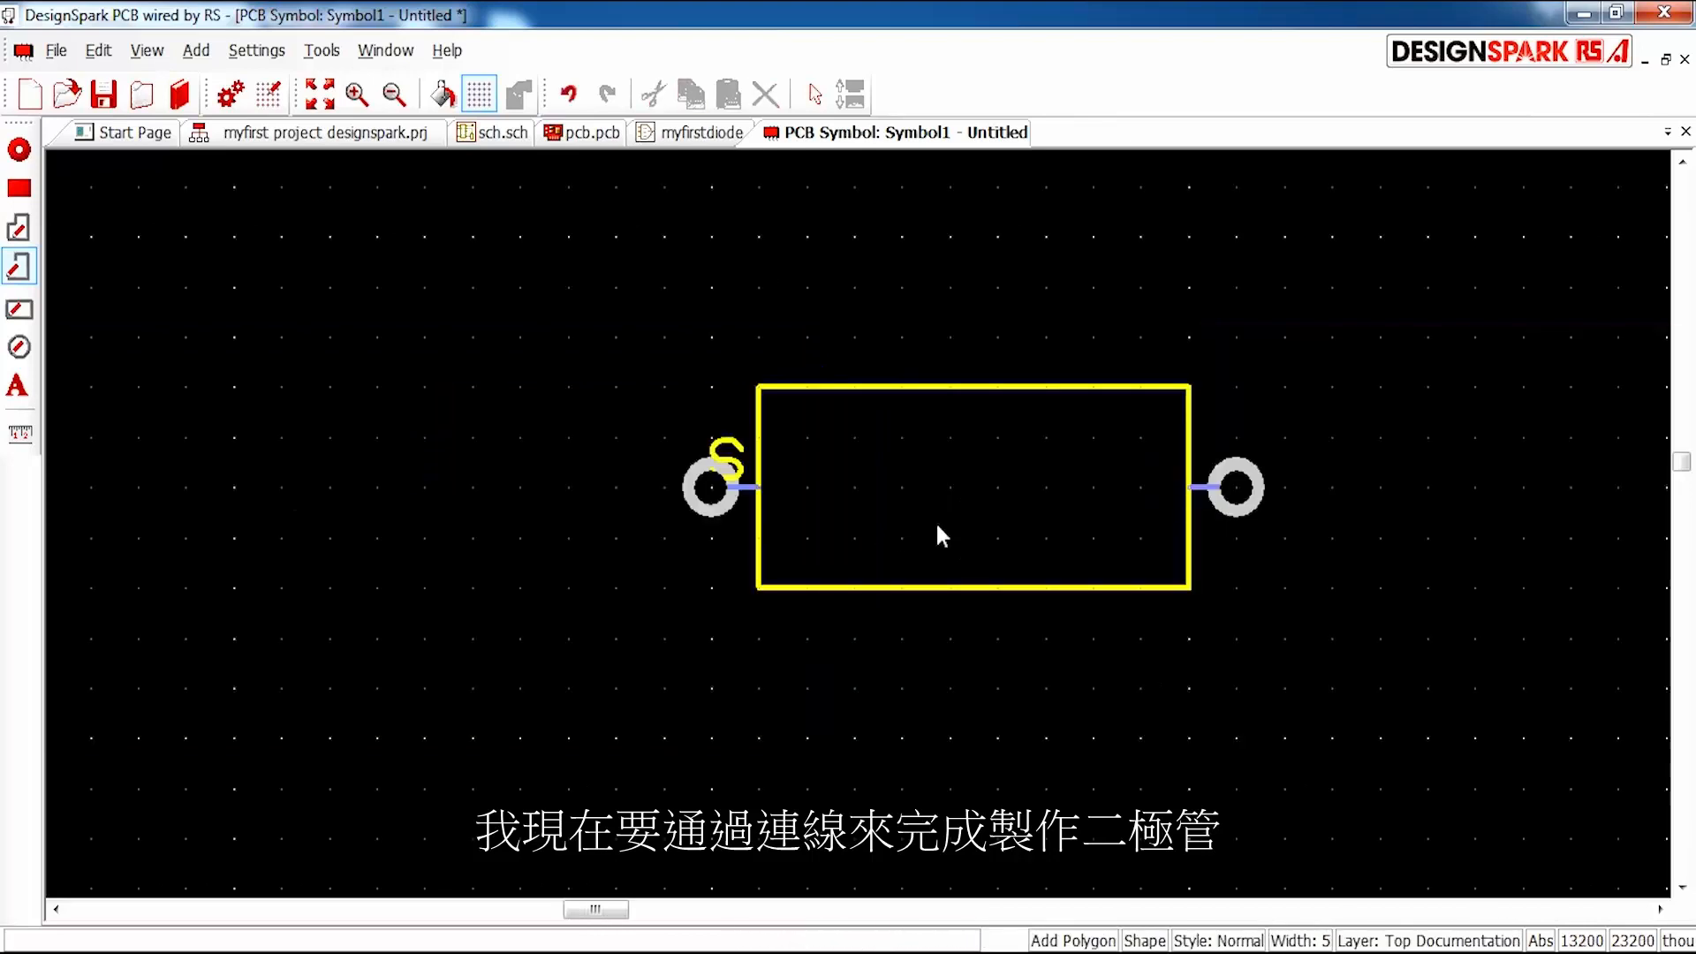
scroll(1239, 493, "up", 2)
left_click(849, 532)
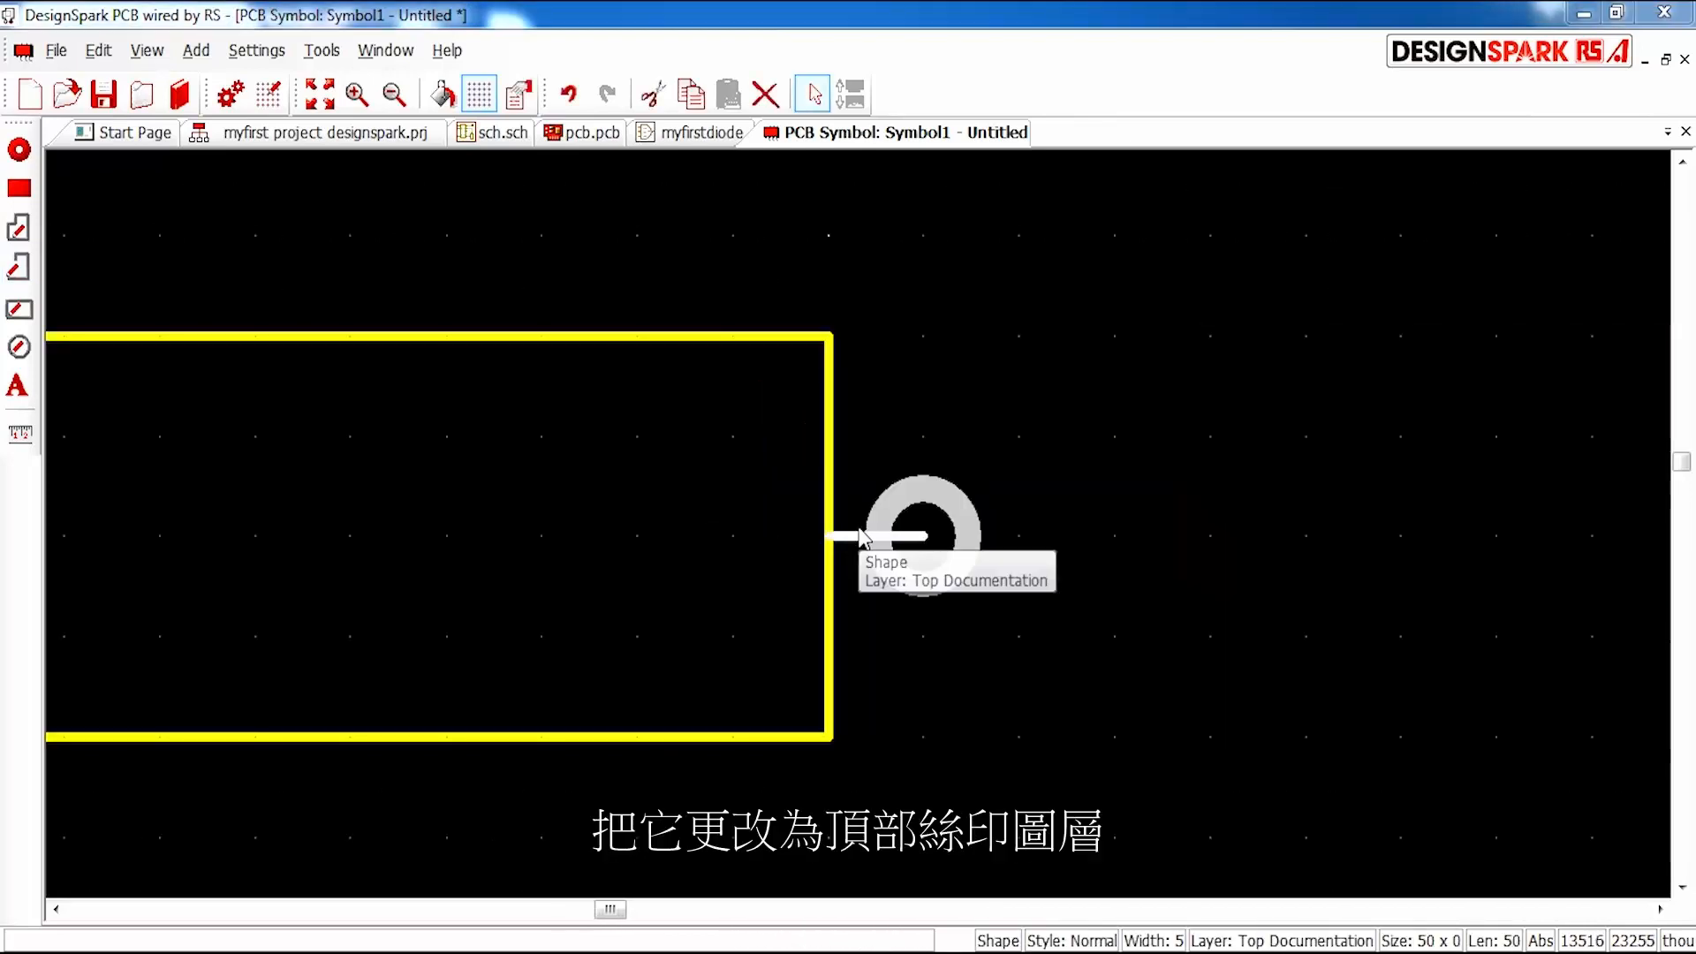
key("l")
left_click(910, 509)
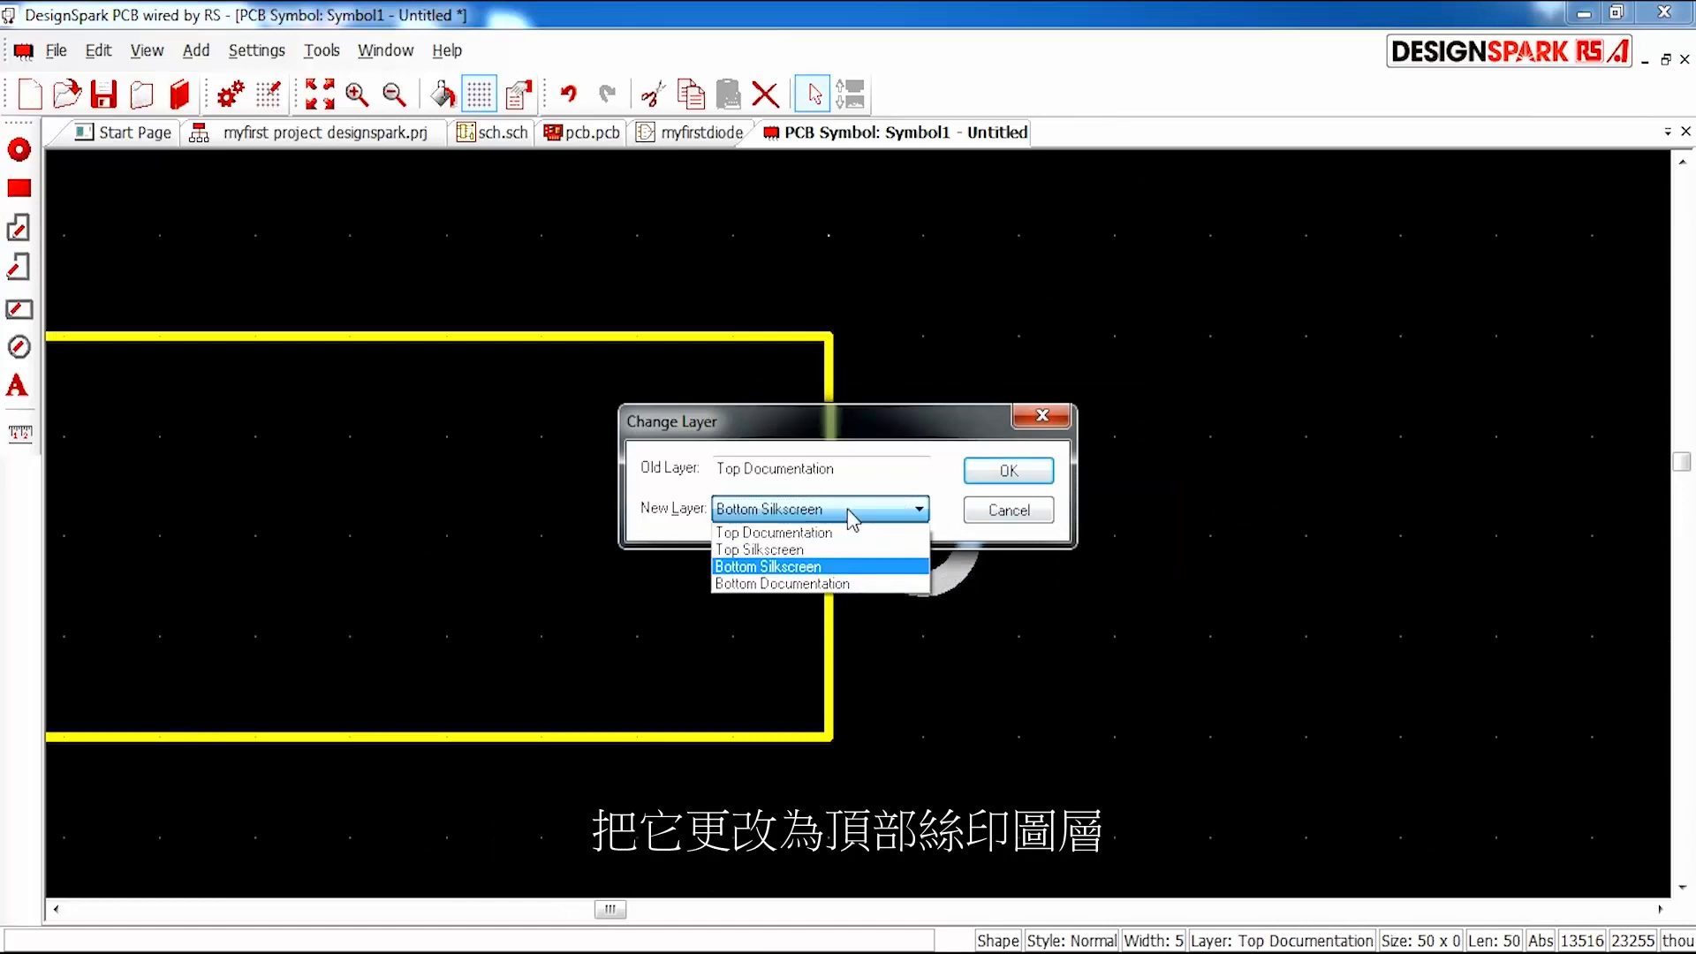
left_click(810, 549)
left_click(988, 477)
Draw a 200 thou vertical cathode line across the rectangle, 100 thou inside the edge facing the second pad.
scroll(1060, 495, "down", 2)
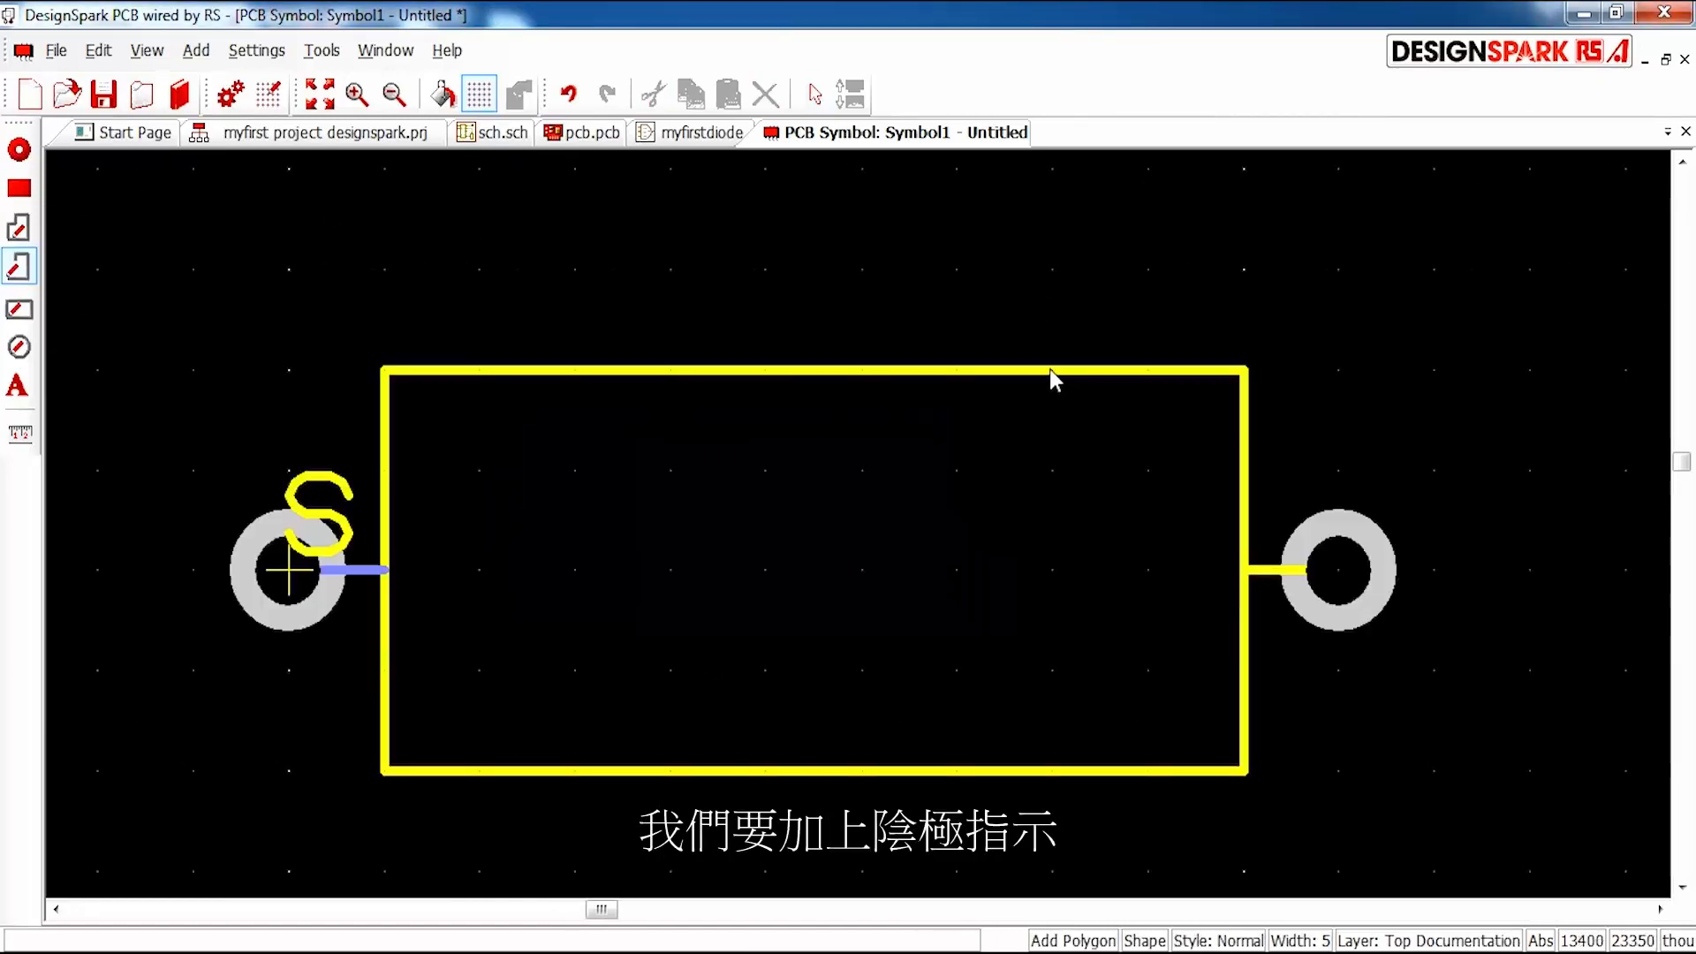
left_click(1051, 369)
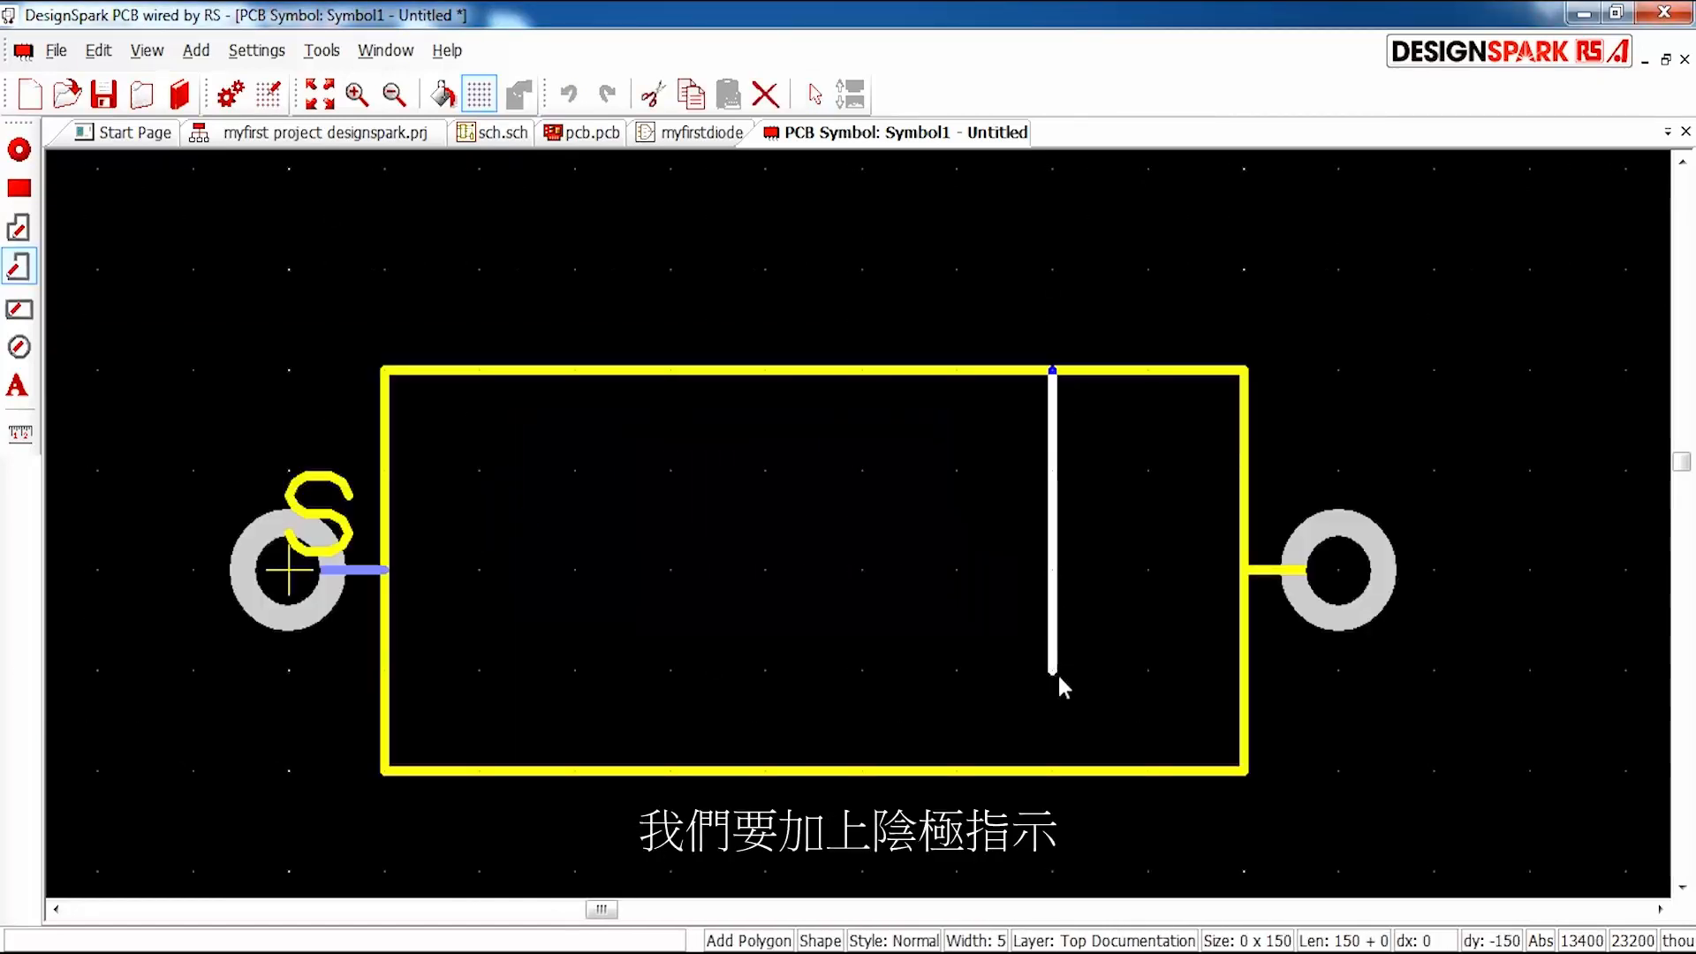
double_click(1051, 766)
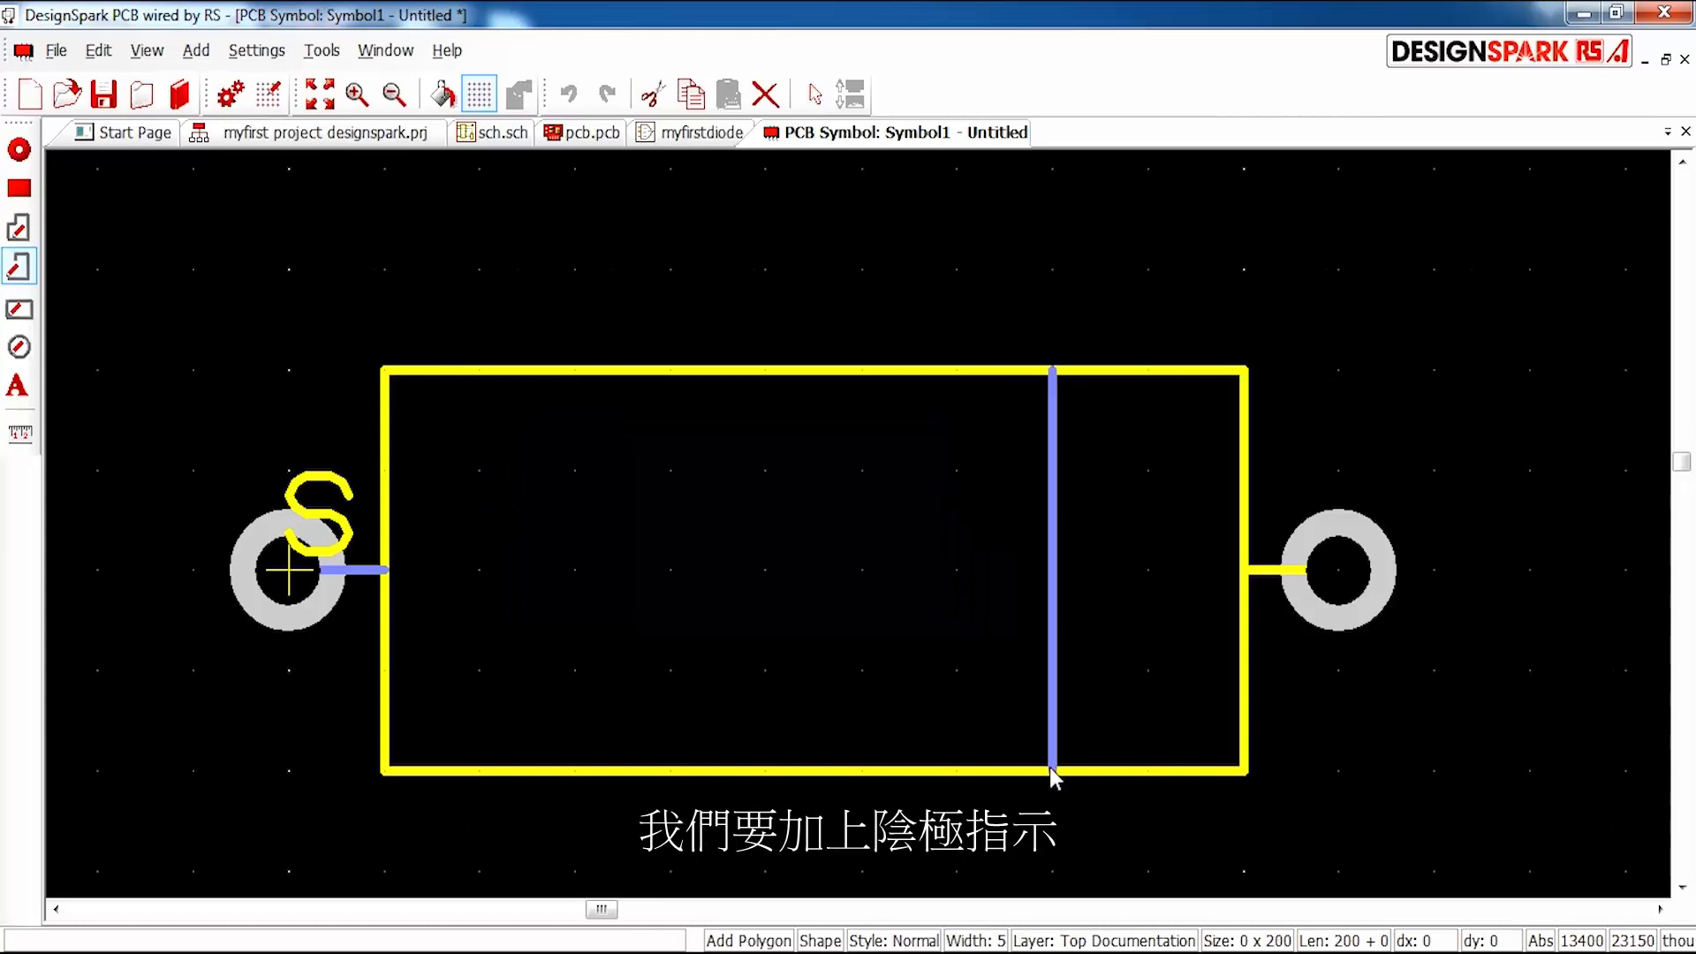
key("Escape")
Change the layer of the vertical cathode line to Top Silkscreen.
left_click(1053, 698)
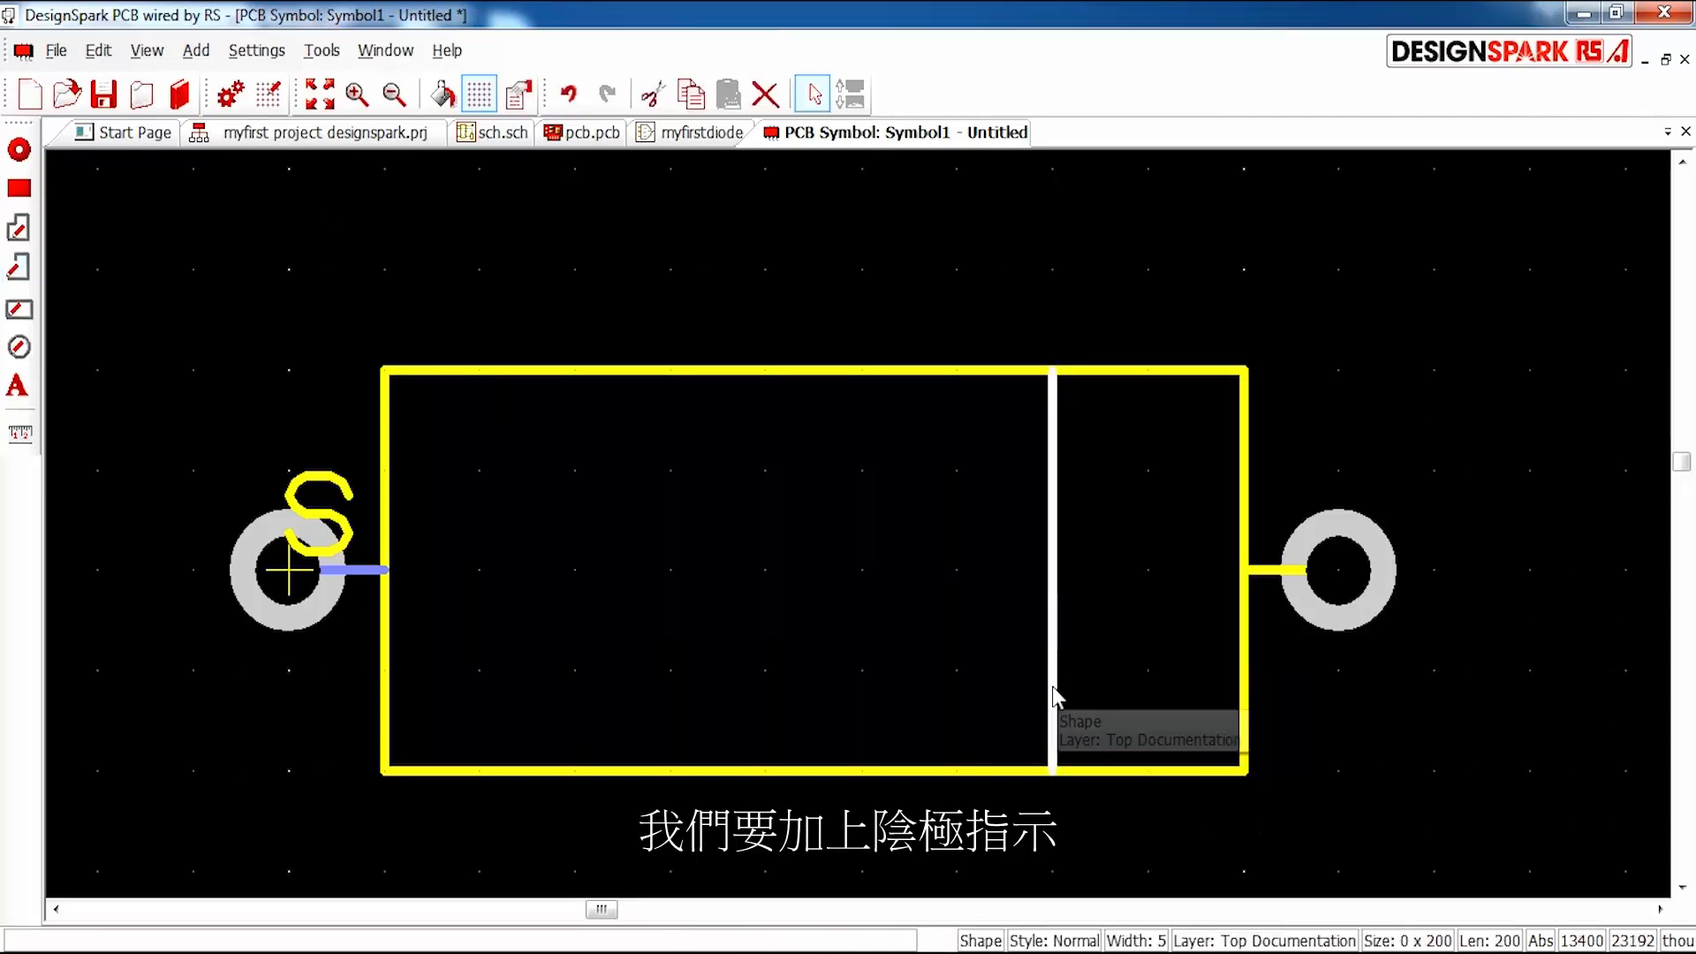
key("l")
left_click(918, 510)
left_click(832, 543)
left_click(1008, 470)
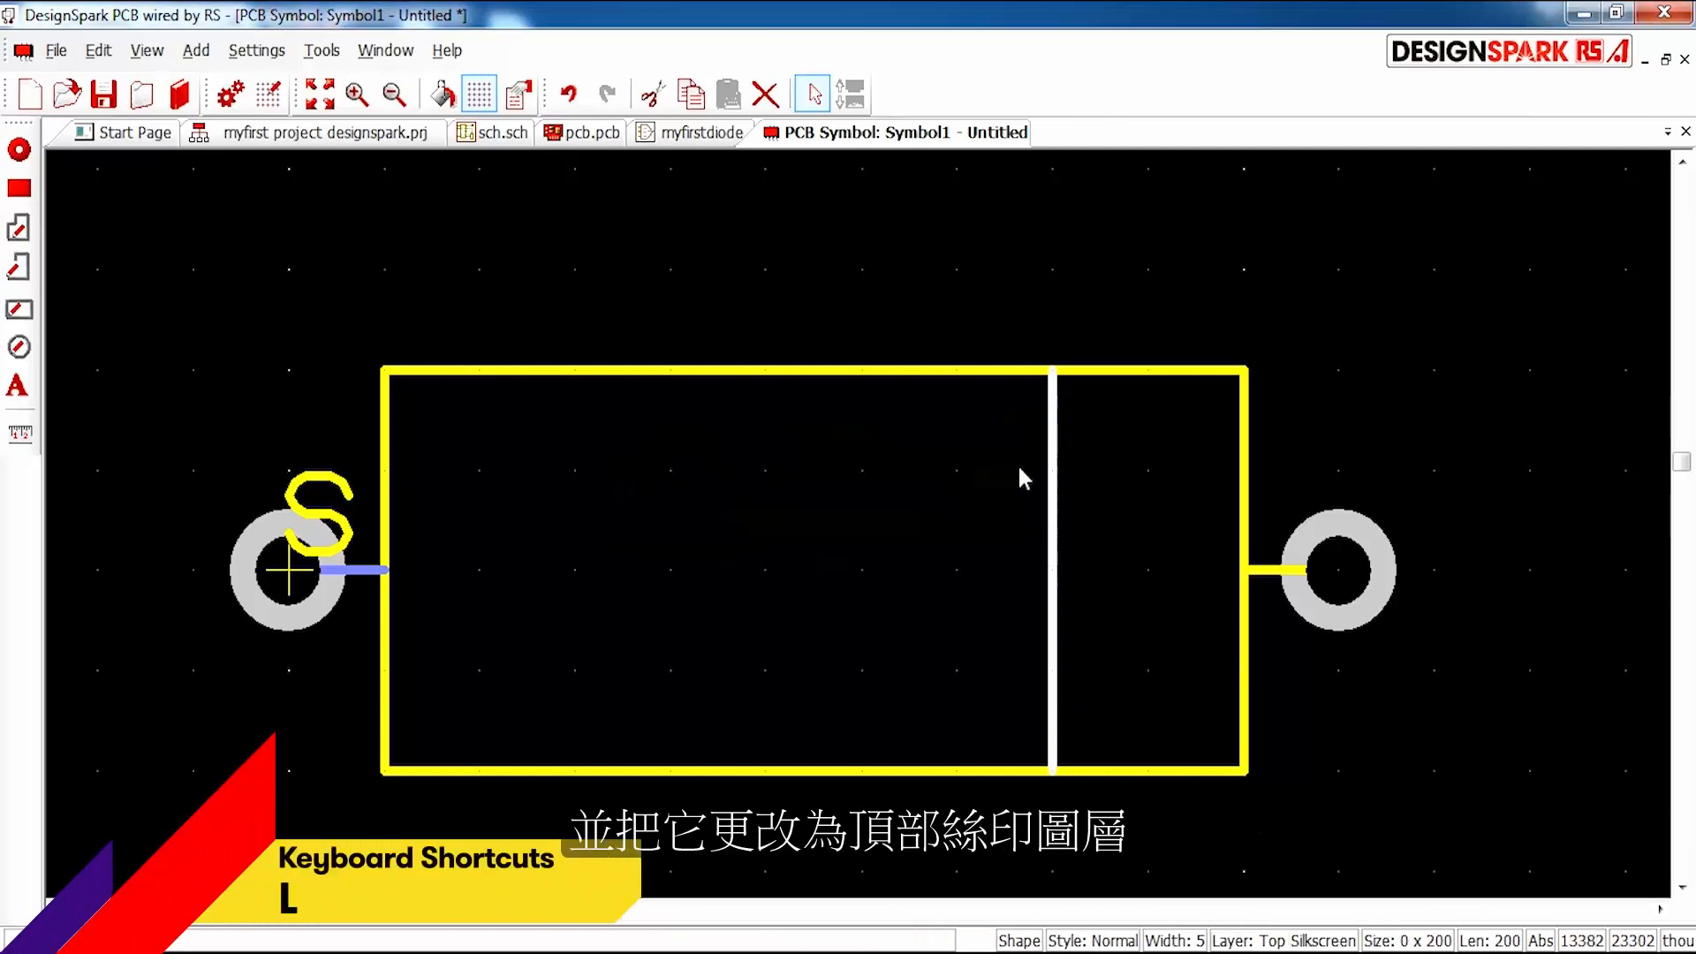
Change the layer of the lead line at the first pad to Top Silkscreen.
left_click(370, 568)
key("l")
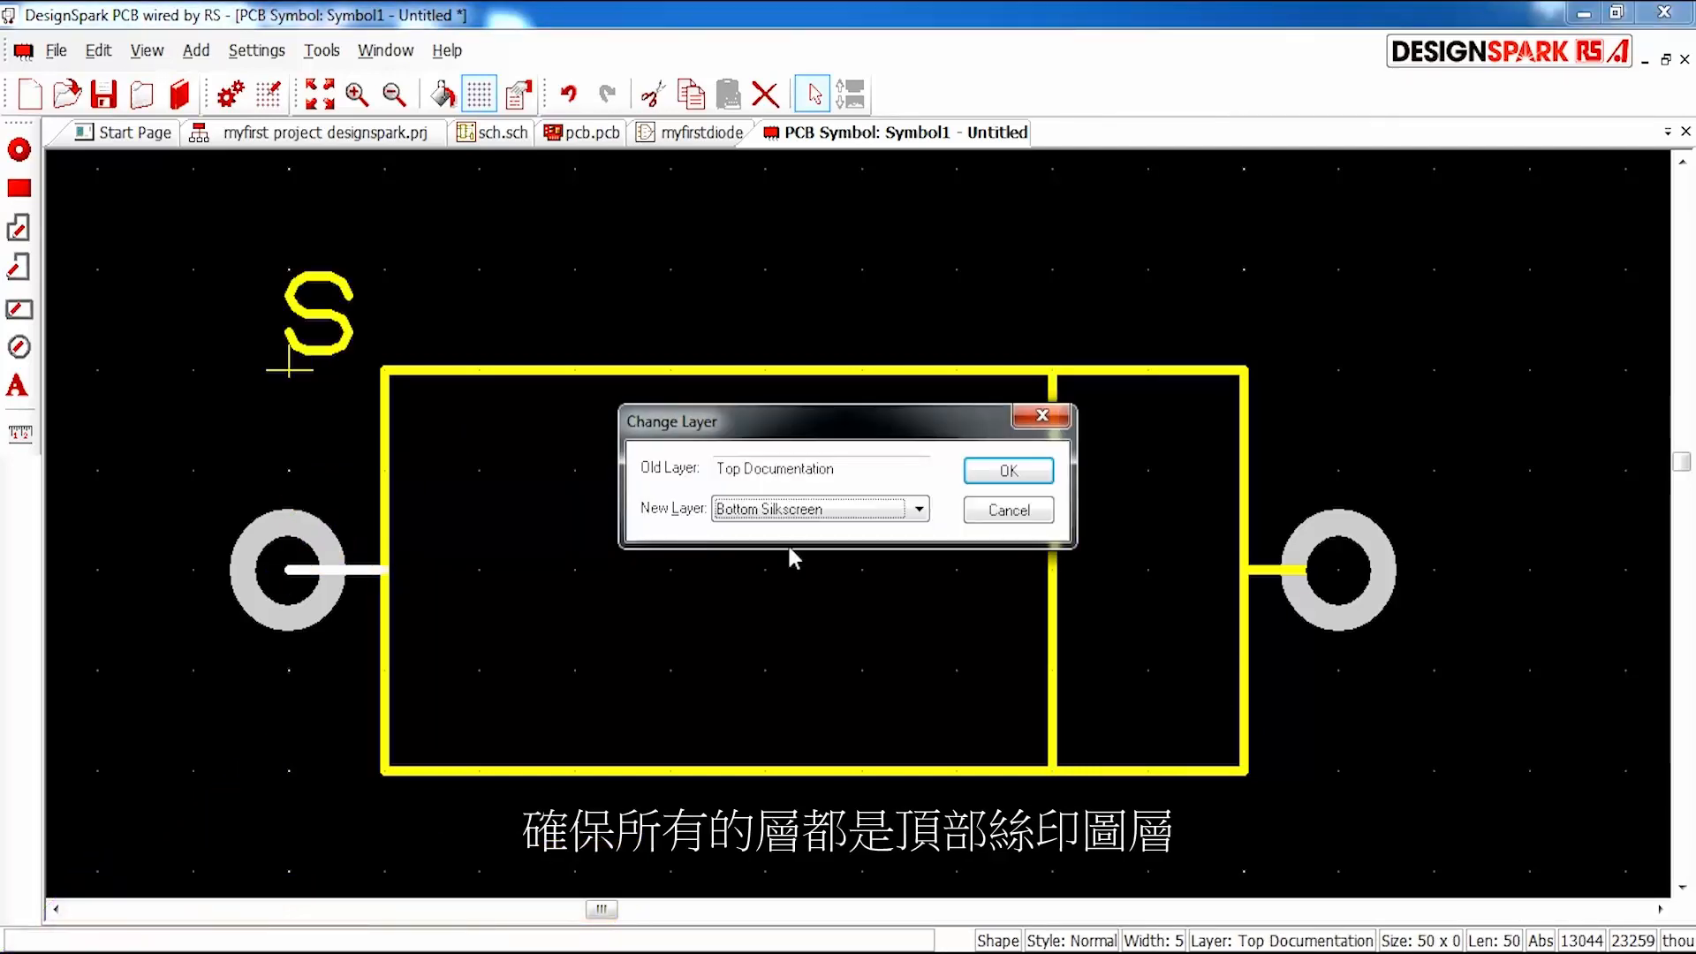
left_click(918, 510)
left_click(832, 543)
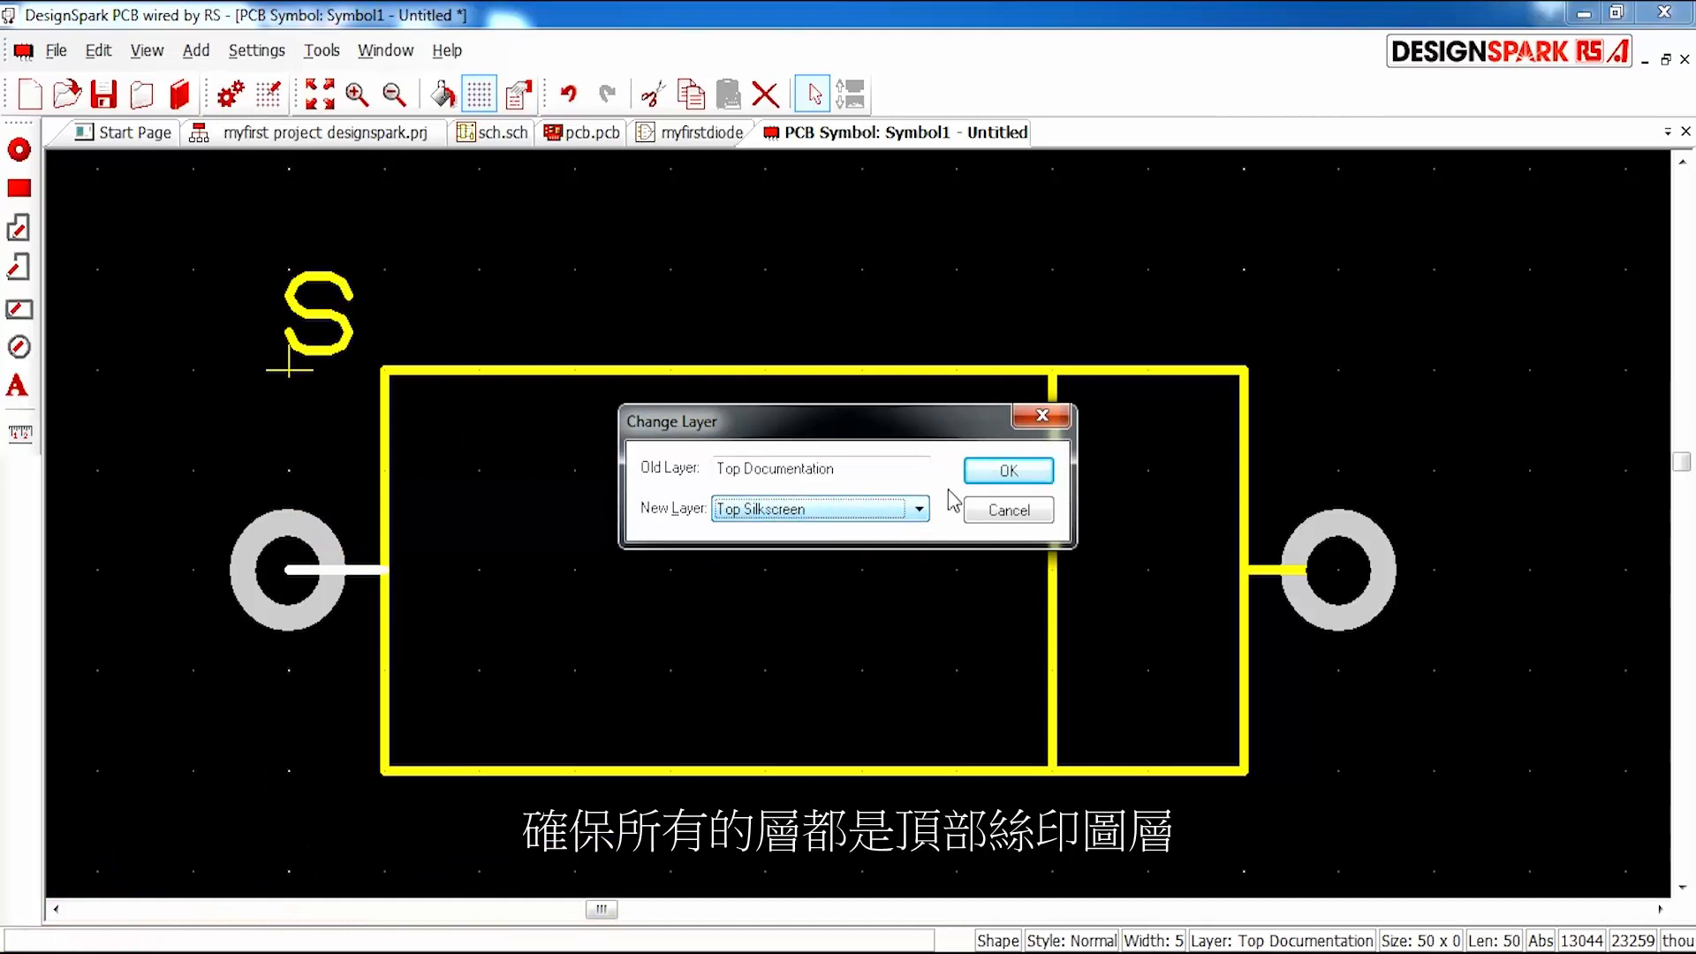
left_click(978, 475)
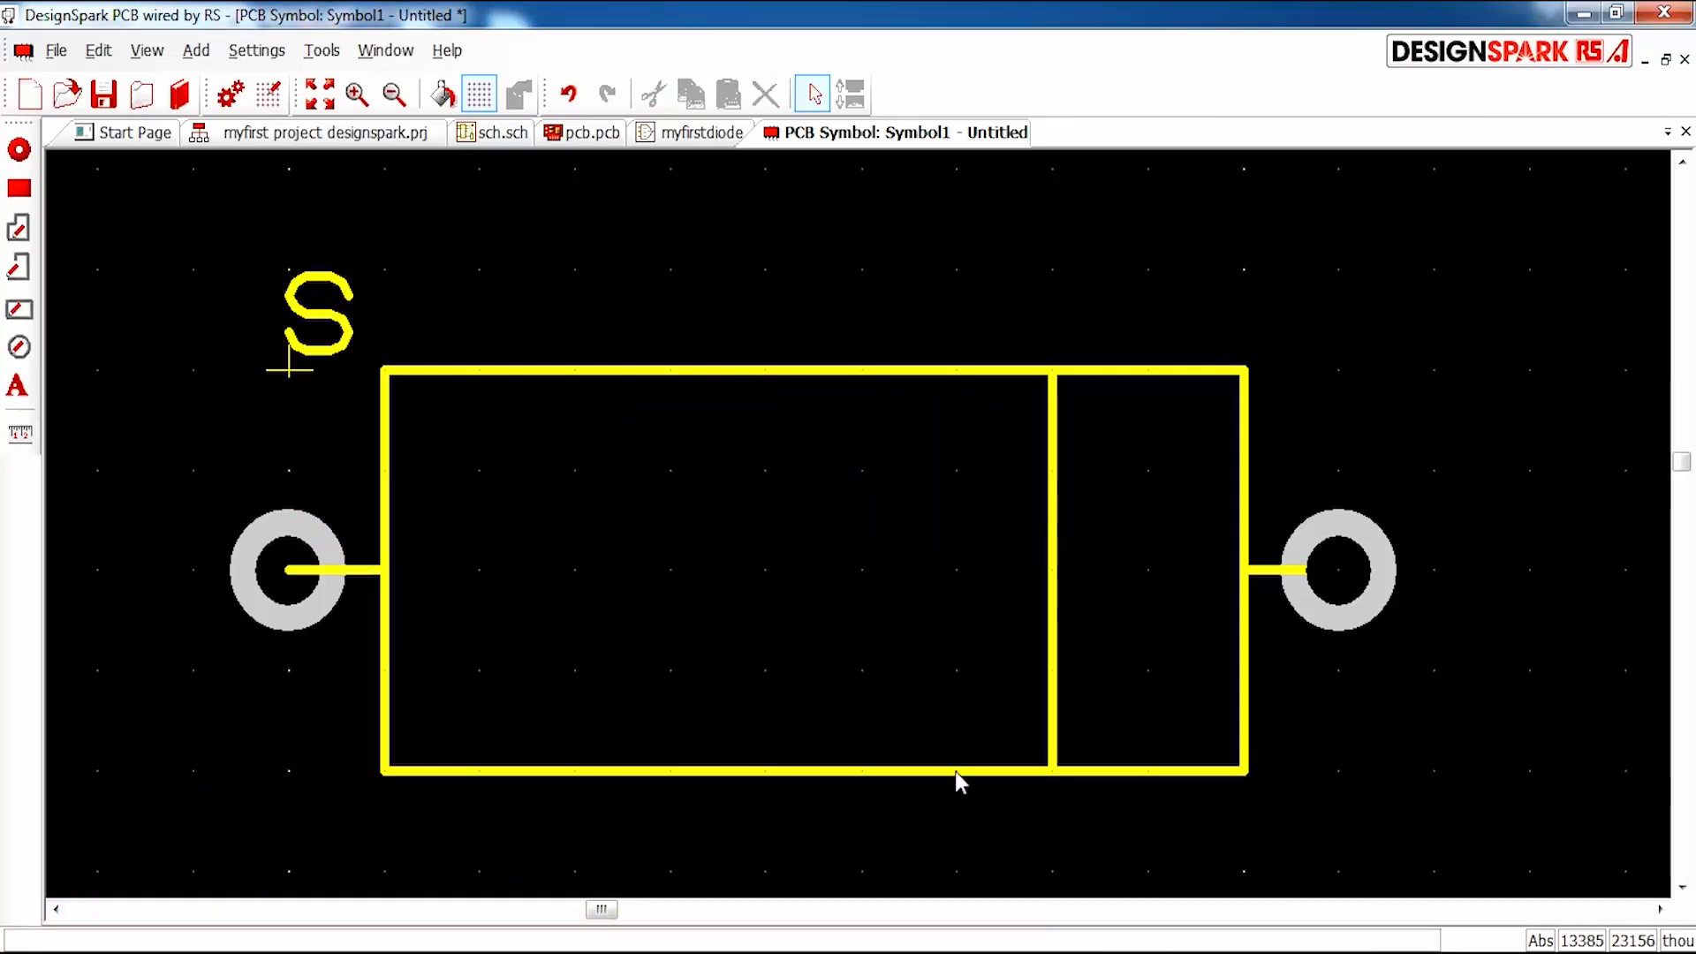
left_click(261, 520)
left_click(1195, 568)
left_click(1385, 546)
left_click(678, 552)
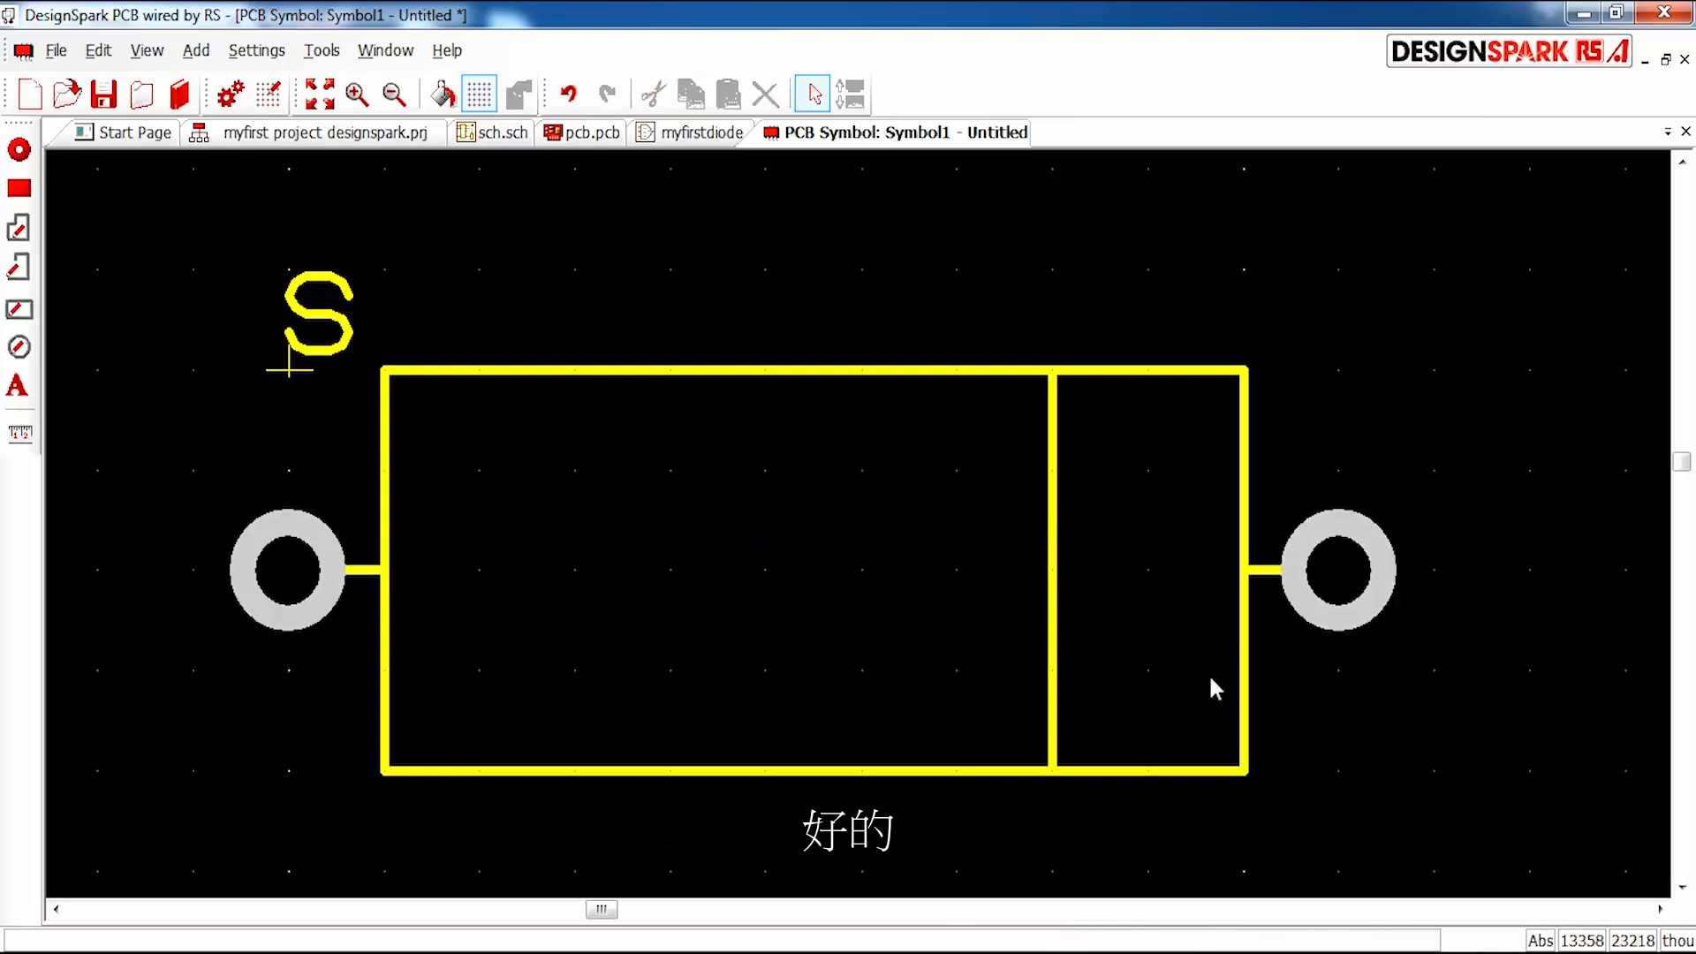
left_click(1393, 579)
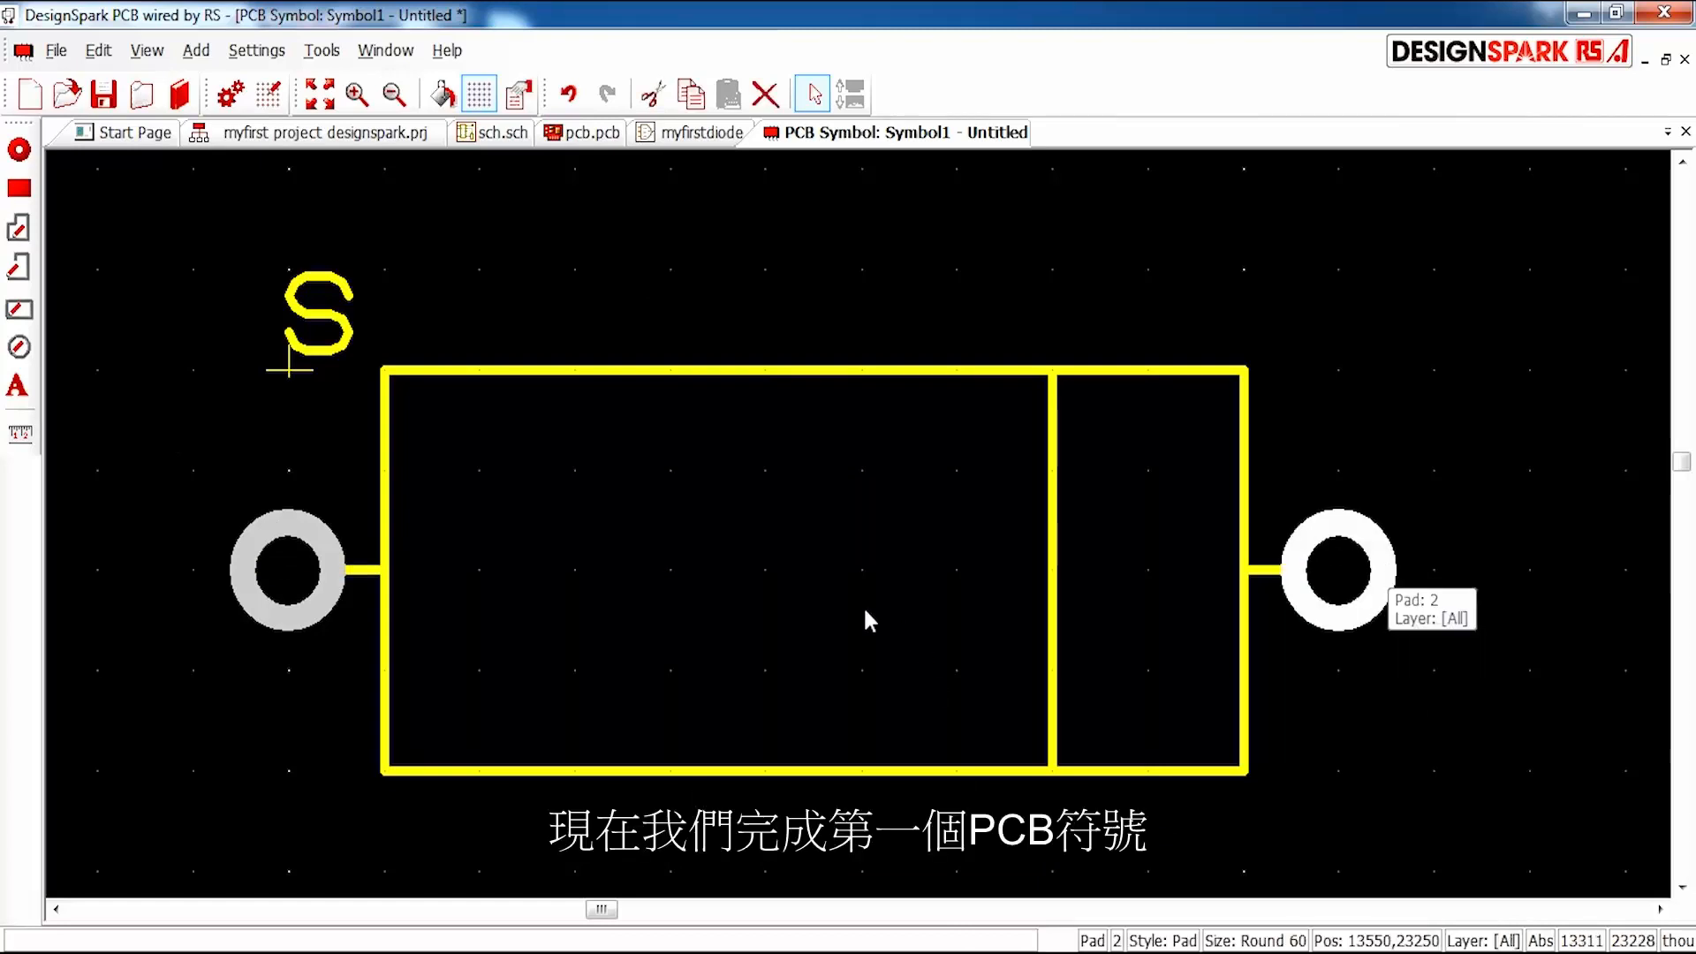
Add a reference origin above the rectangle, about 100 thou right of and 50 thou above the symbol origin.
scroll(861, 530, "down", 1)
scroll(861, 530, "up", 1)
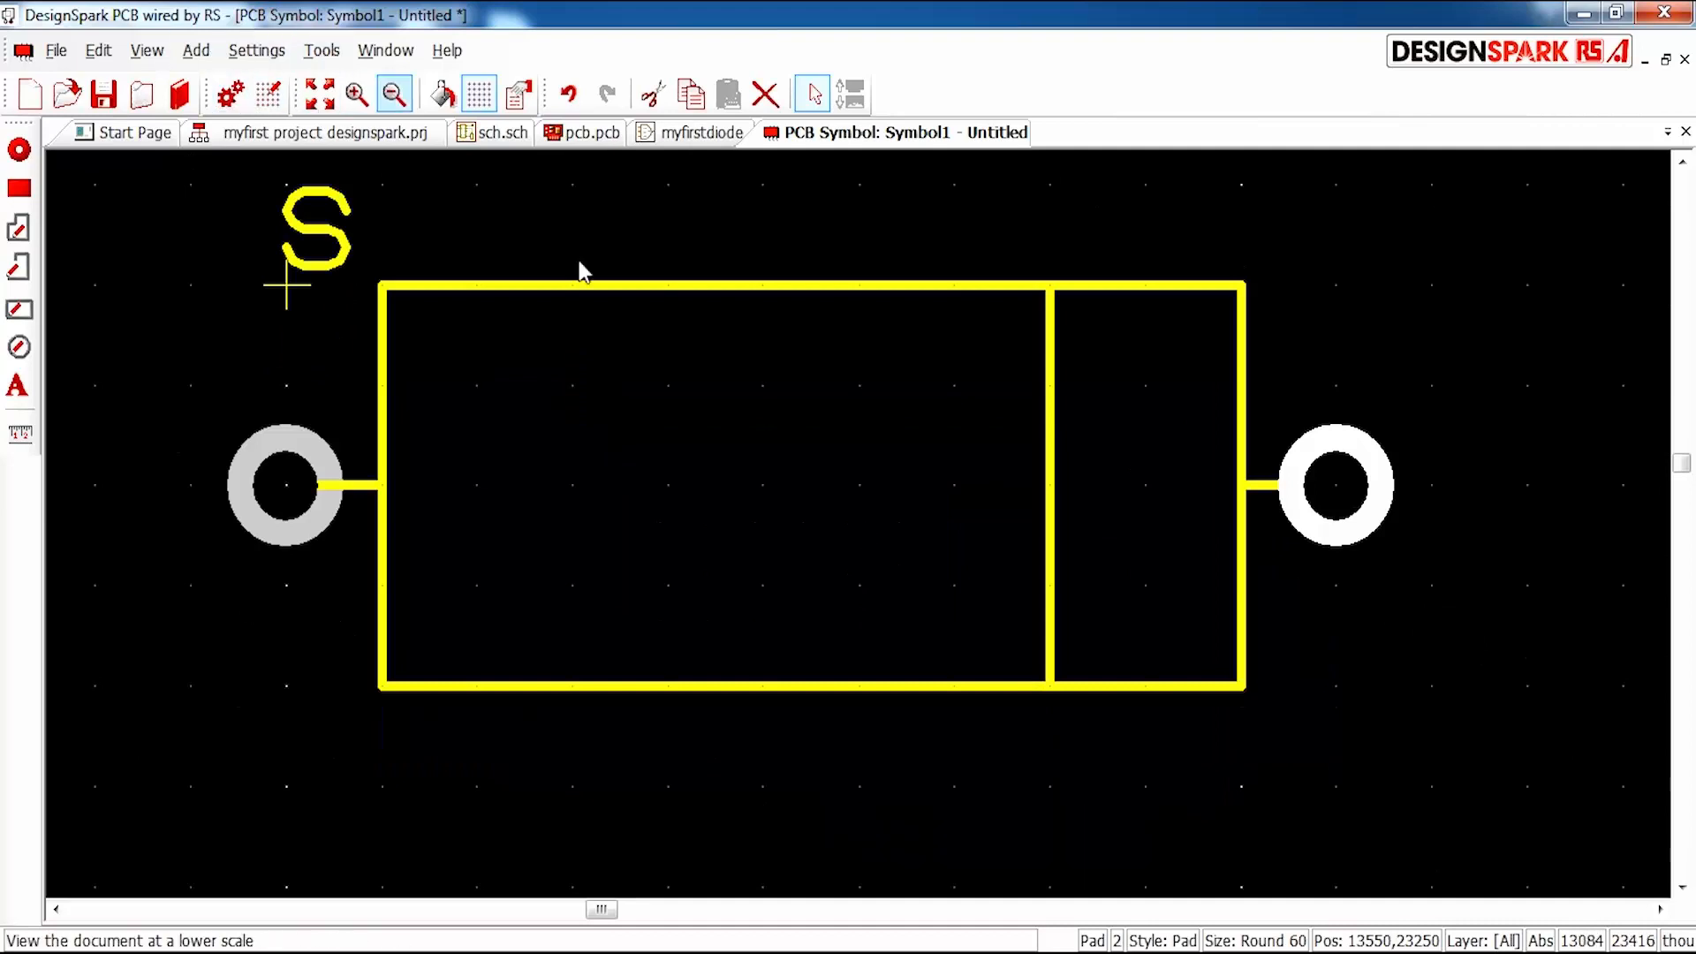
scroll(840, 503, "down", 1)
scroll(751, 433, "up", 1)
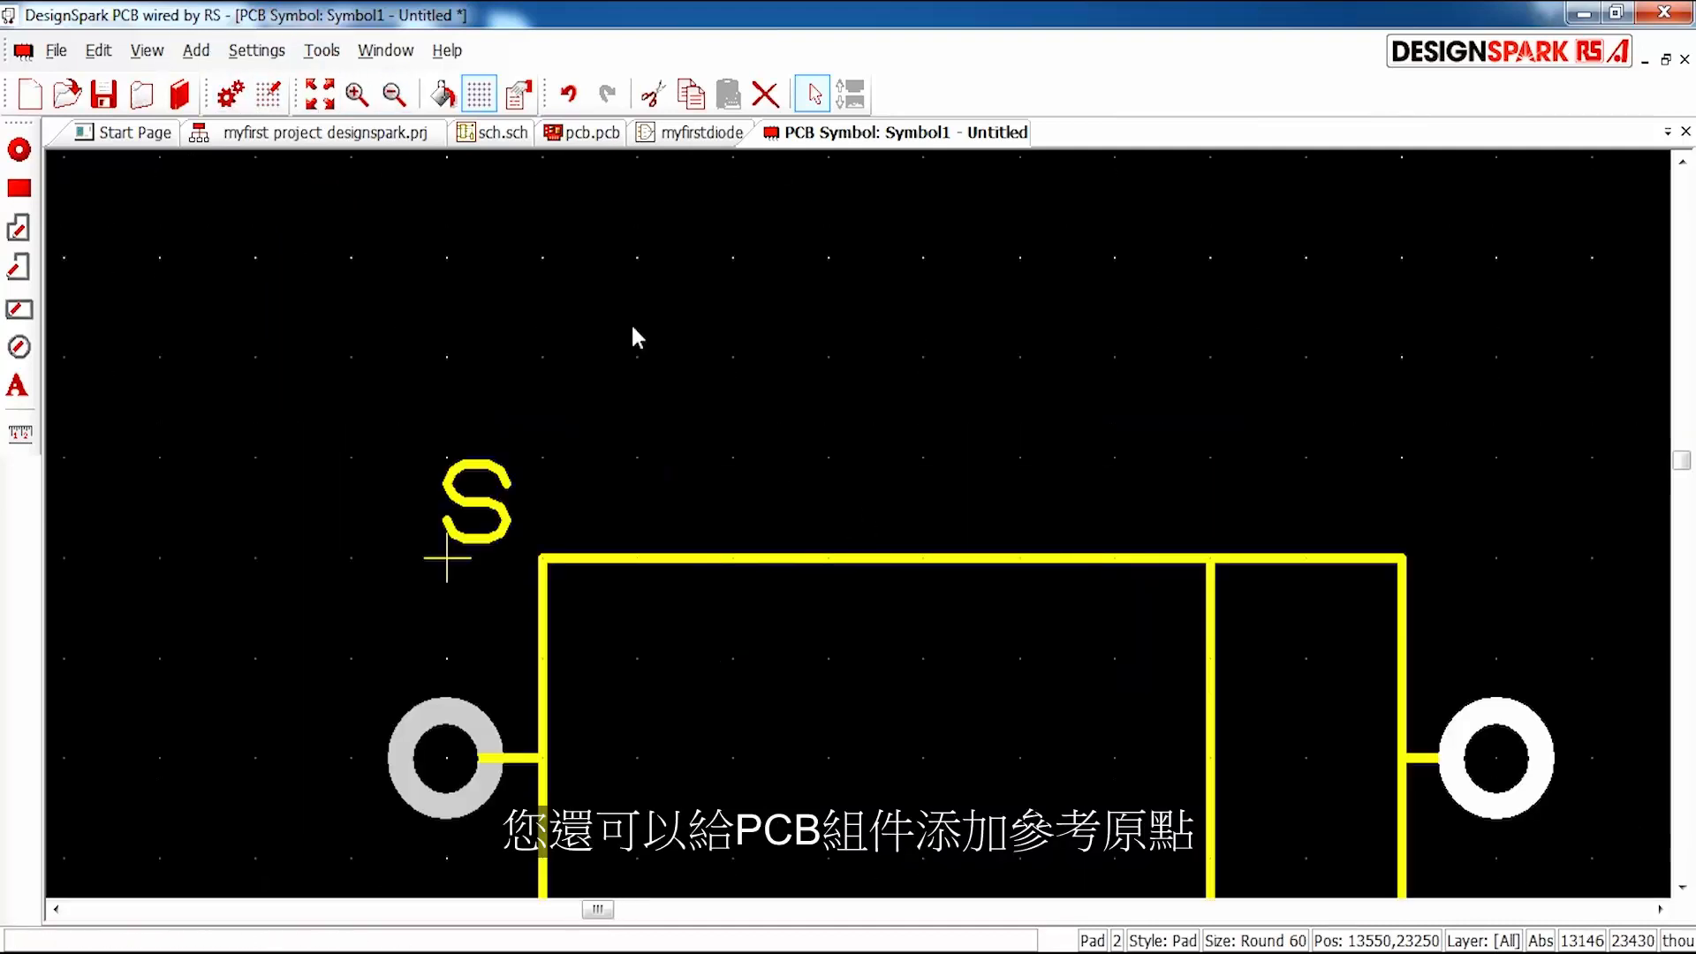
left_click(201, 53)
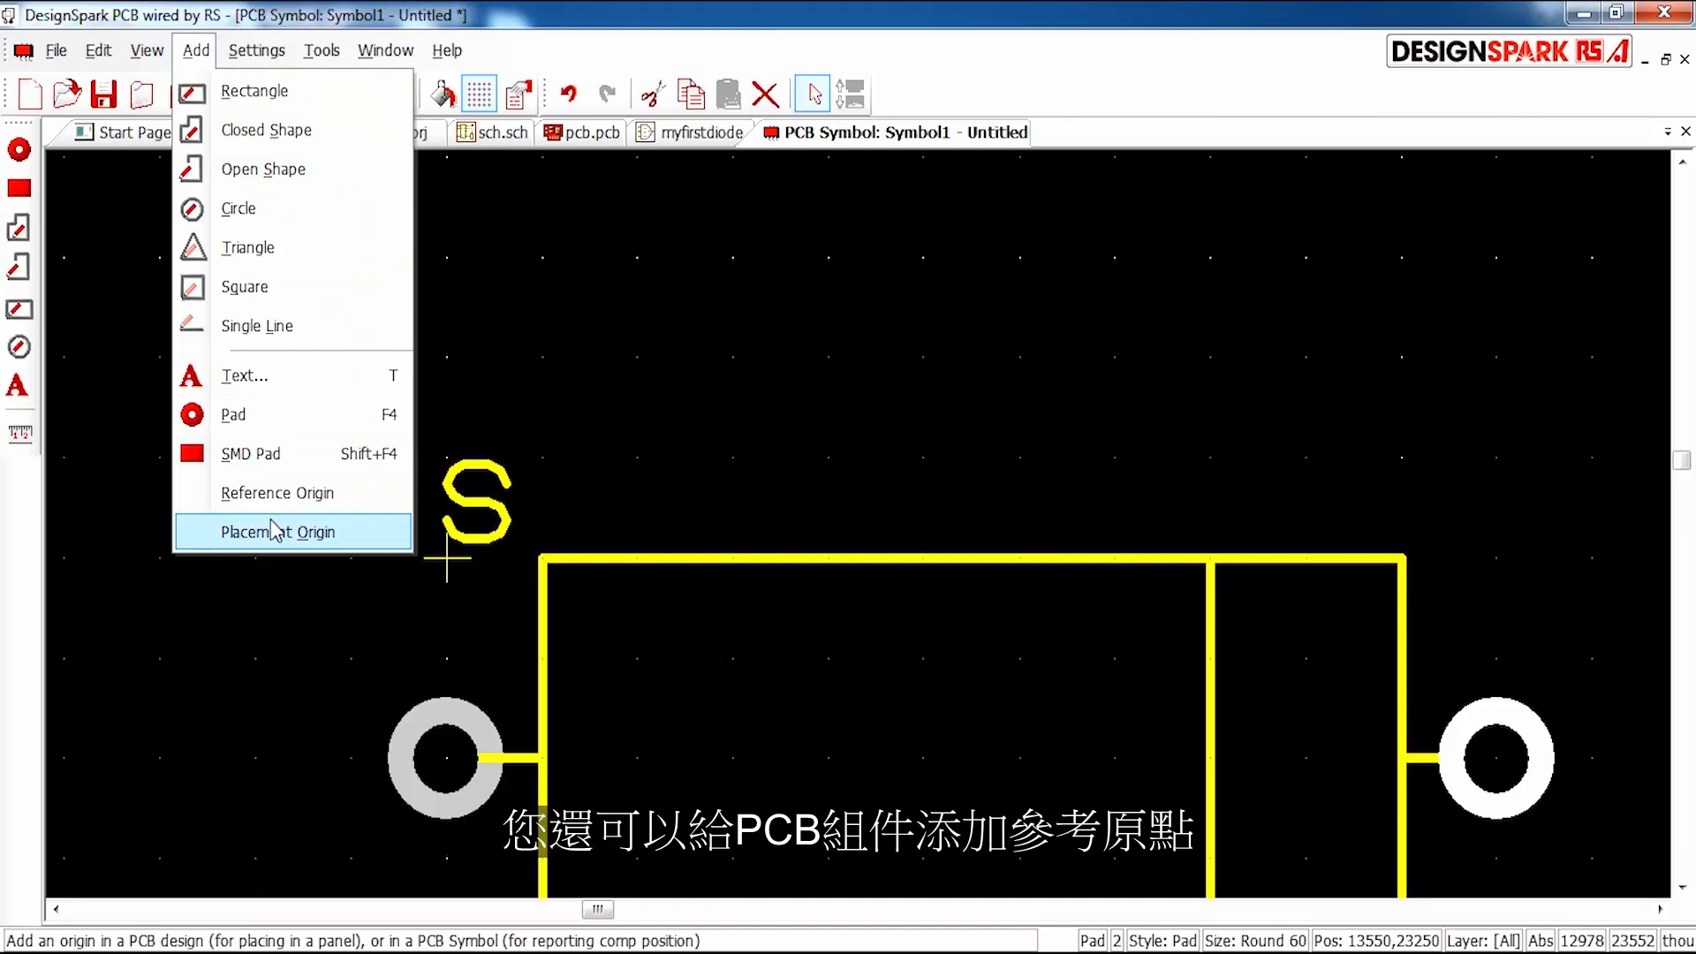
left_click(274, 492)
left_click(643, 467)
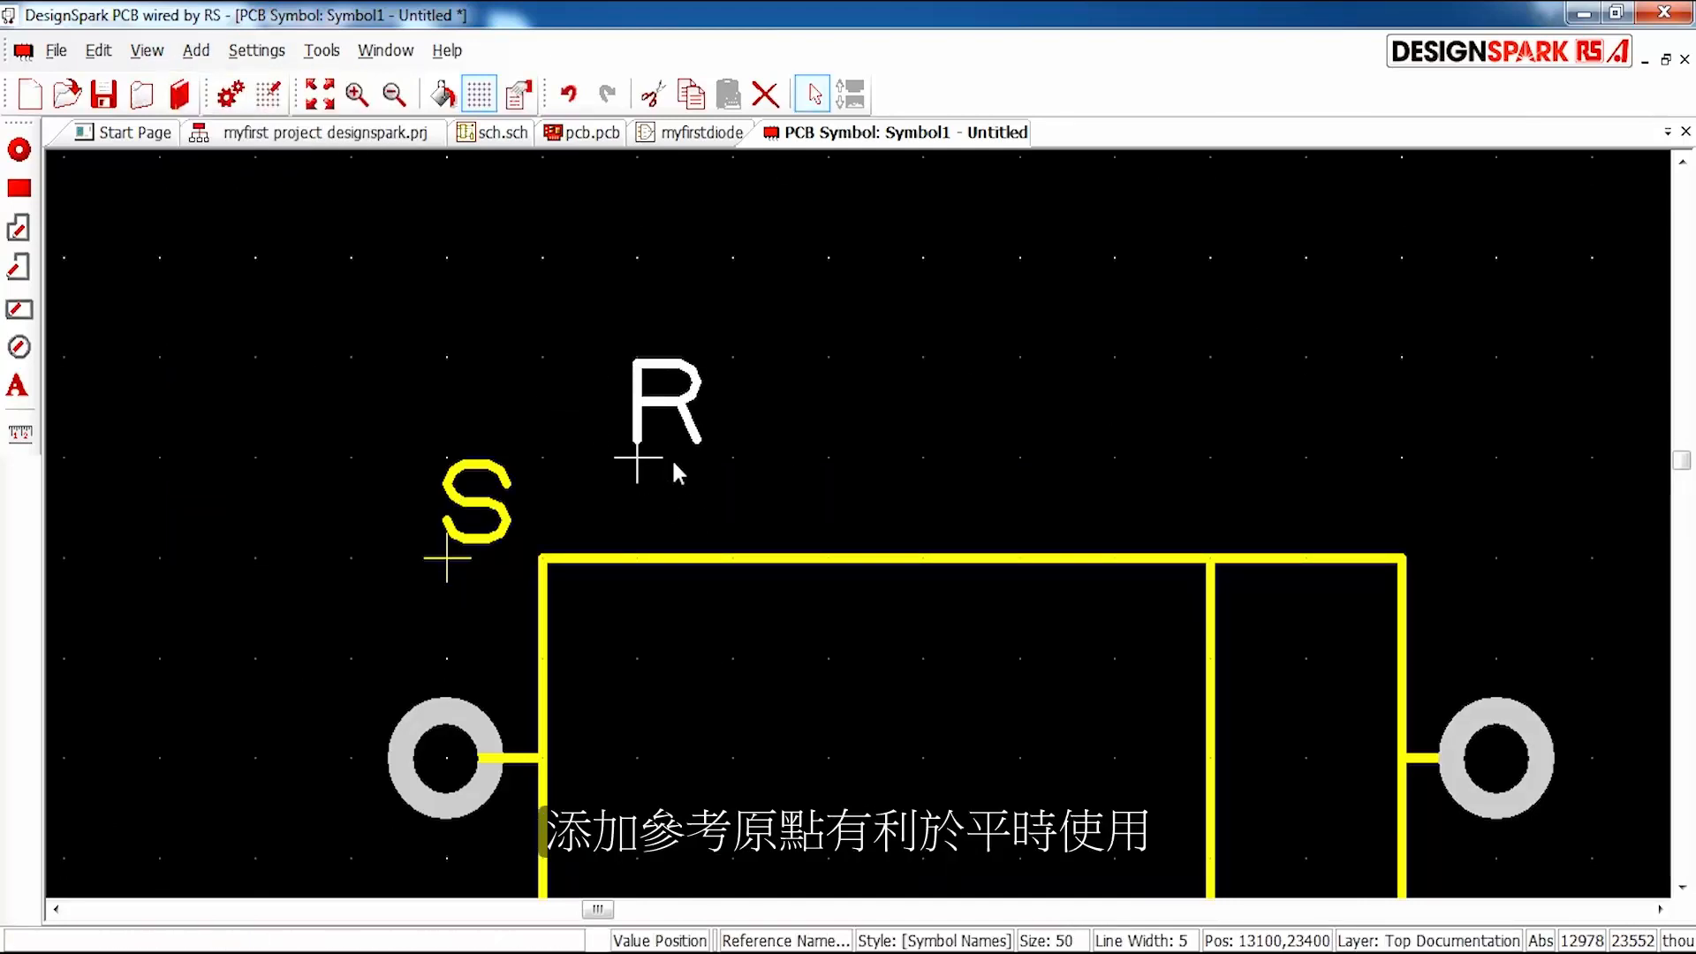
Change the layer of the reference origin to Top Silkscreen.
scroll(671, 457, "down", 1)
scroll(795, 574, "up", 1)
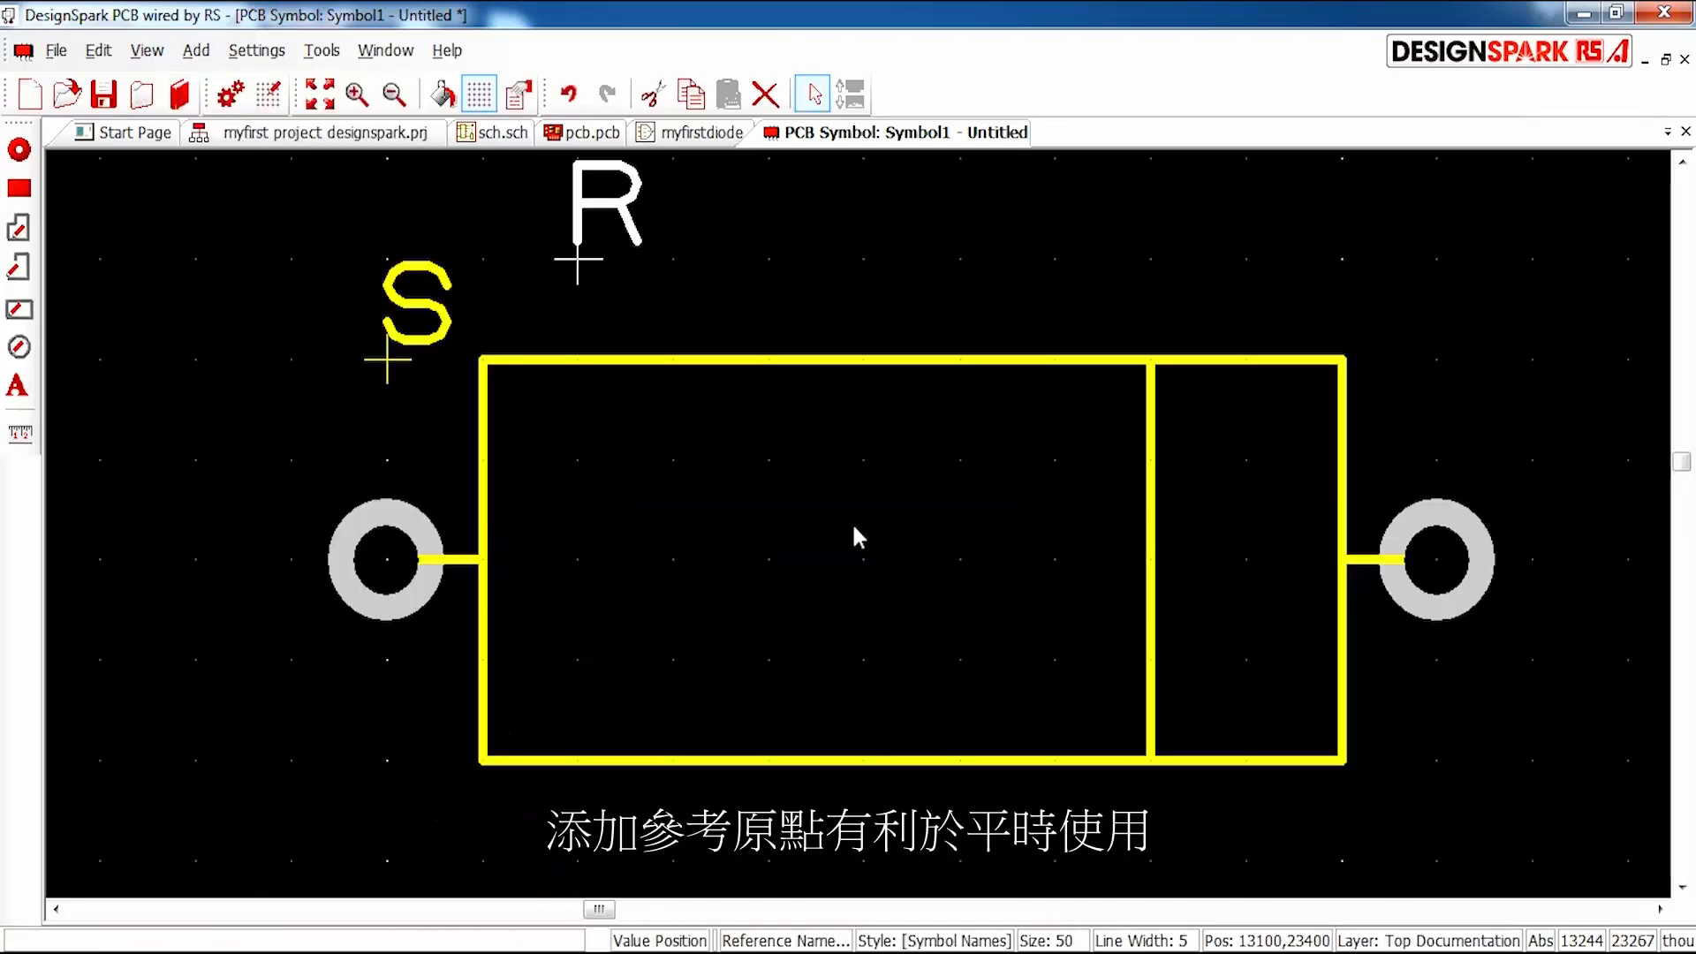
right_click(618, 231)
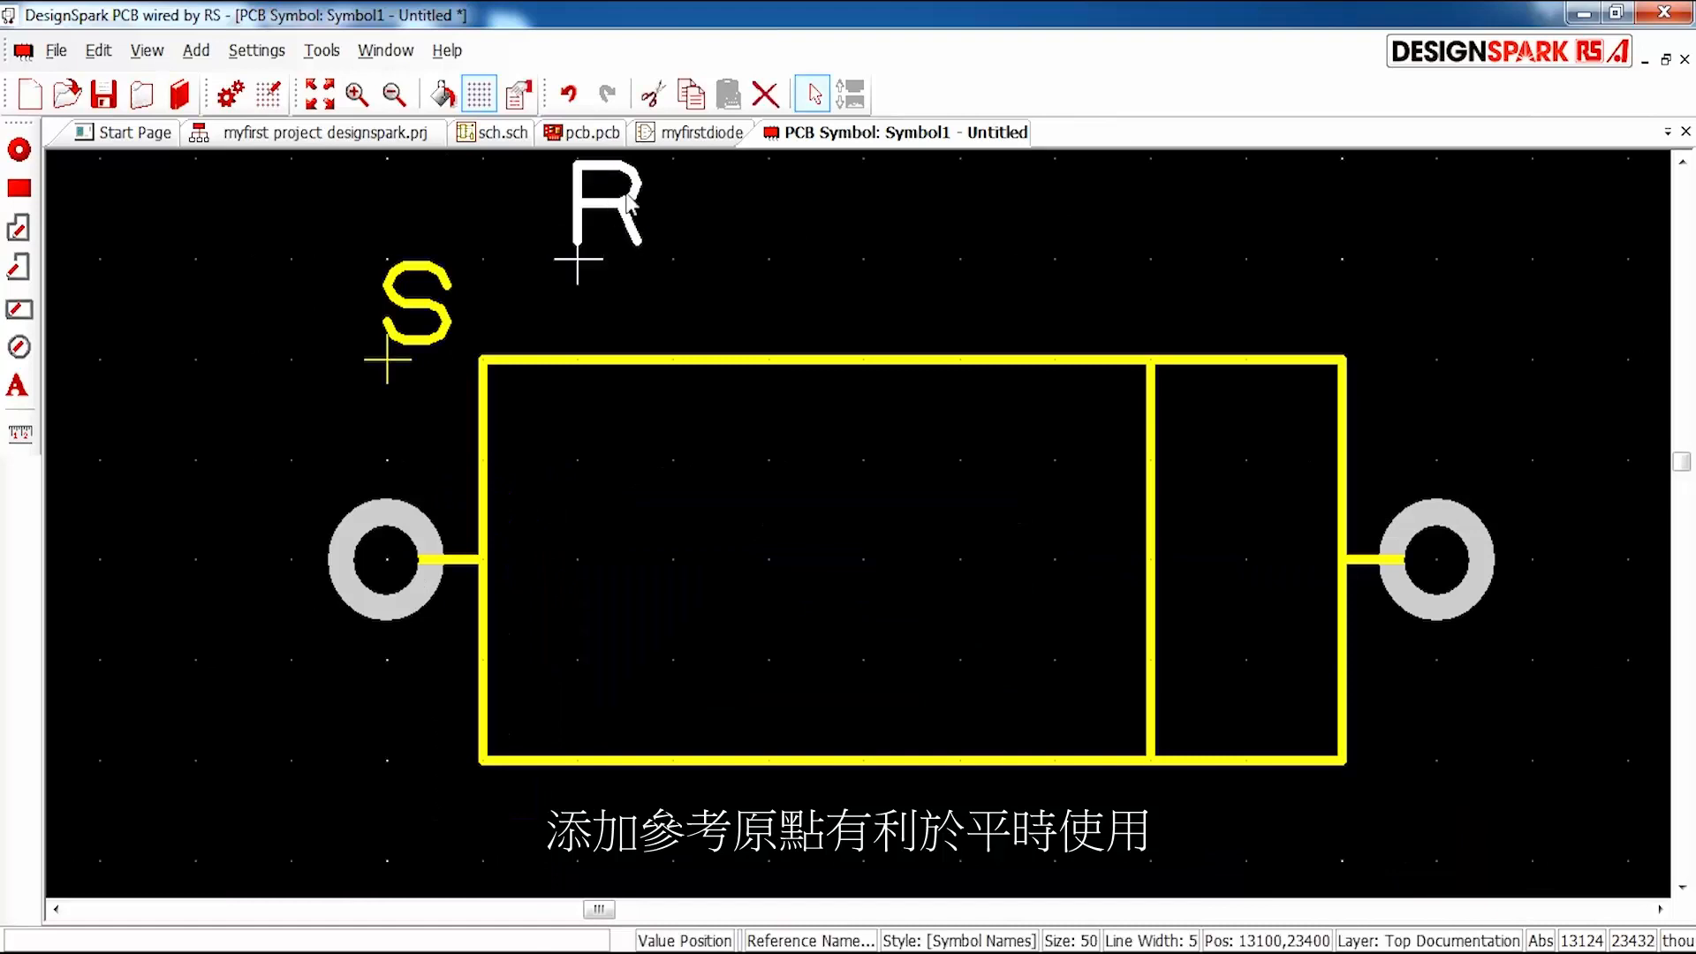
left_click(698, 257)
left_click(854, 509)
left_click(814, 565)
left_click(822, 510)
left_click(760, 550)
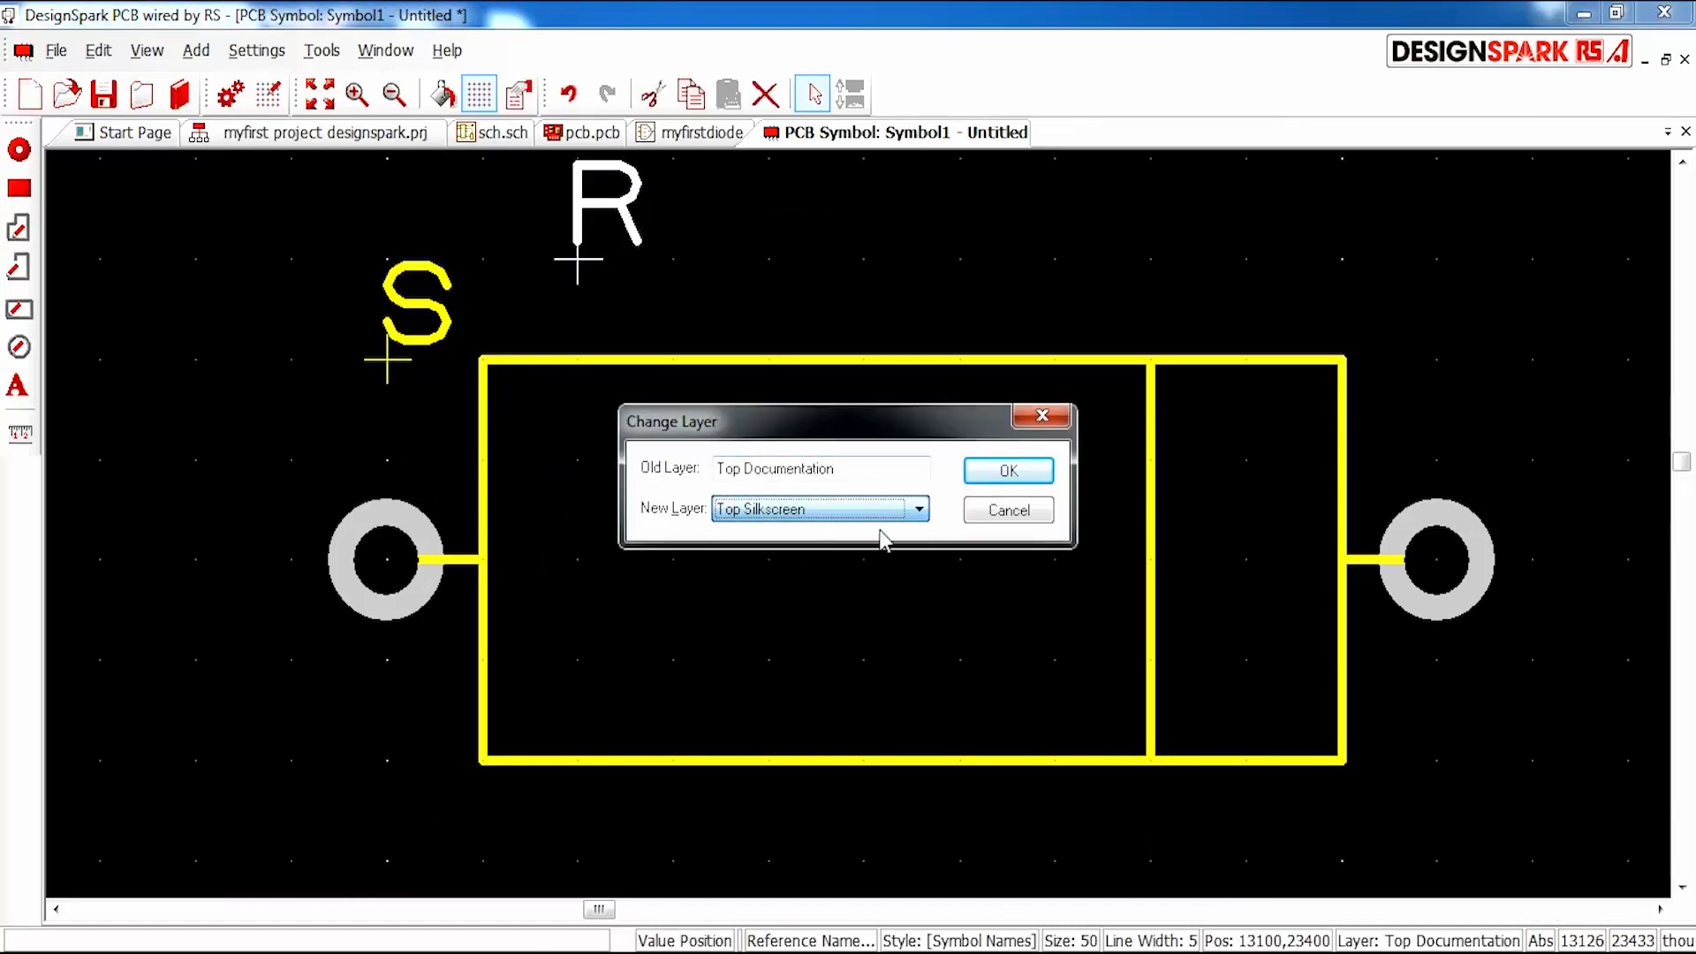
left_click(1008, 470)
left_click(1482, 651)
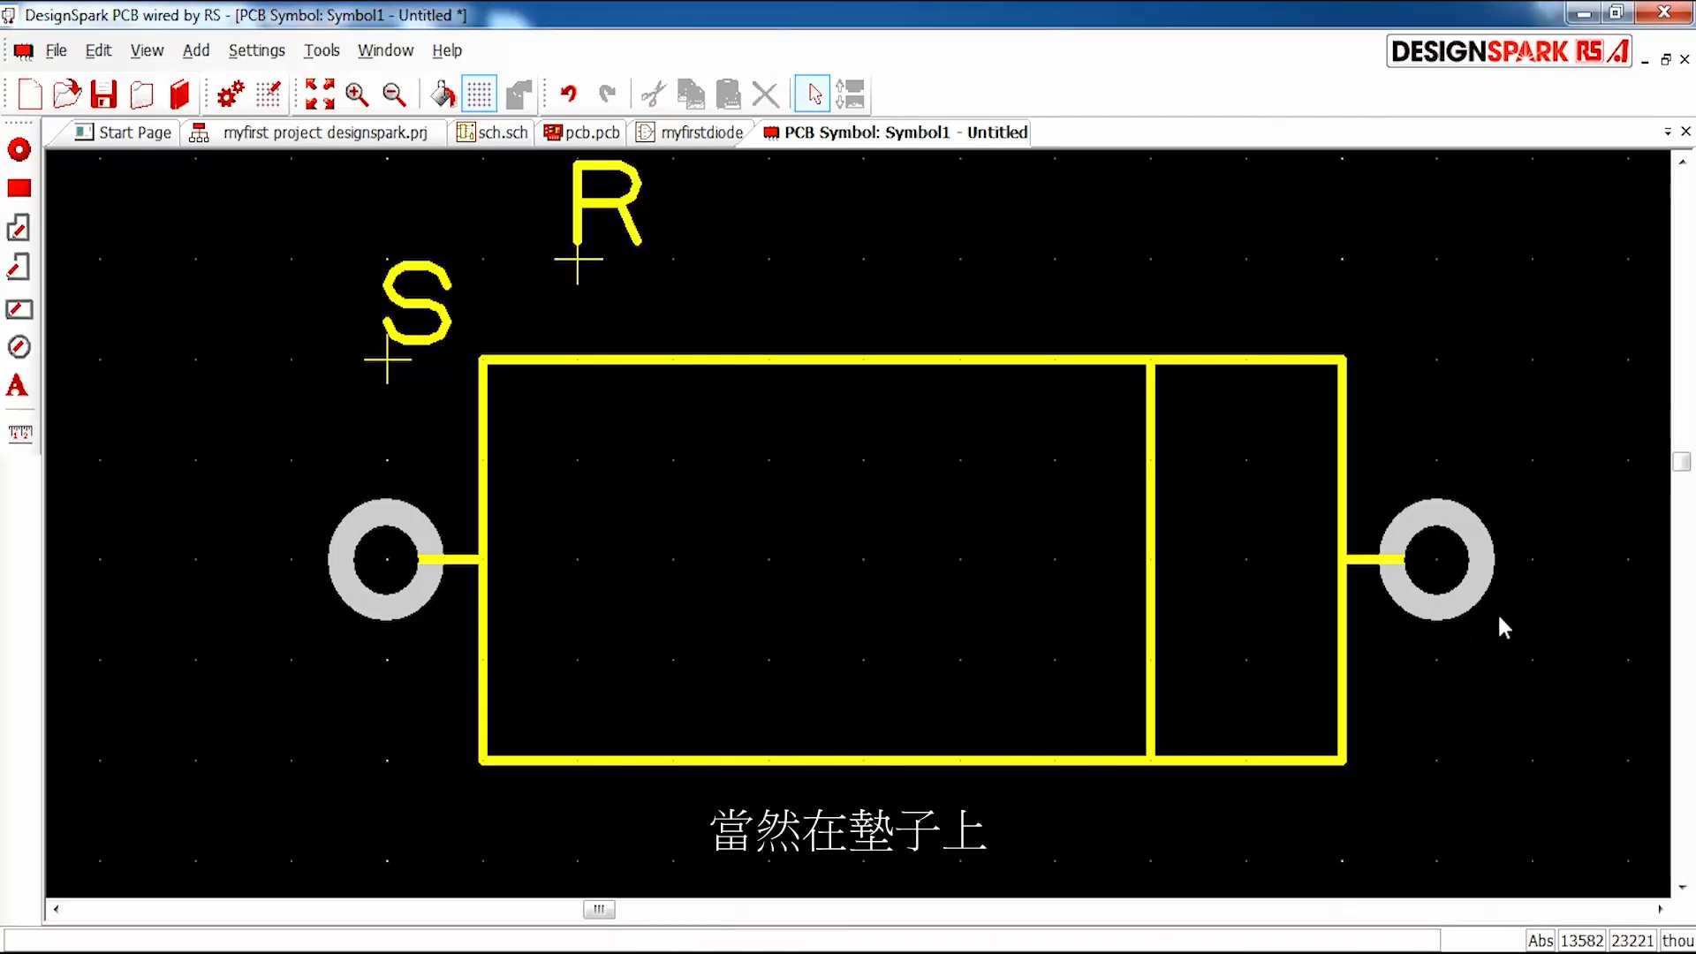
Open the properties of pad 2 and examine its shape options.
left_click(1466, 602)
right_click(1467, 602)
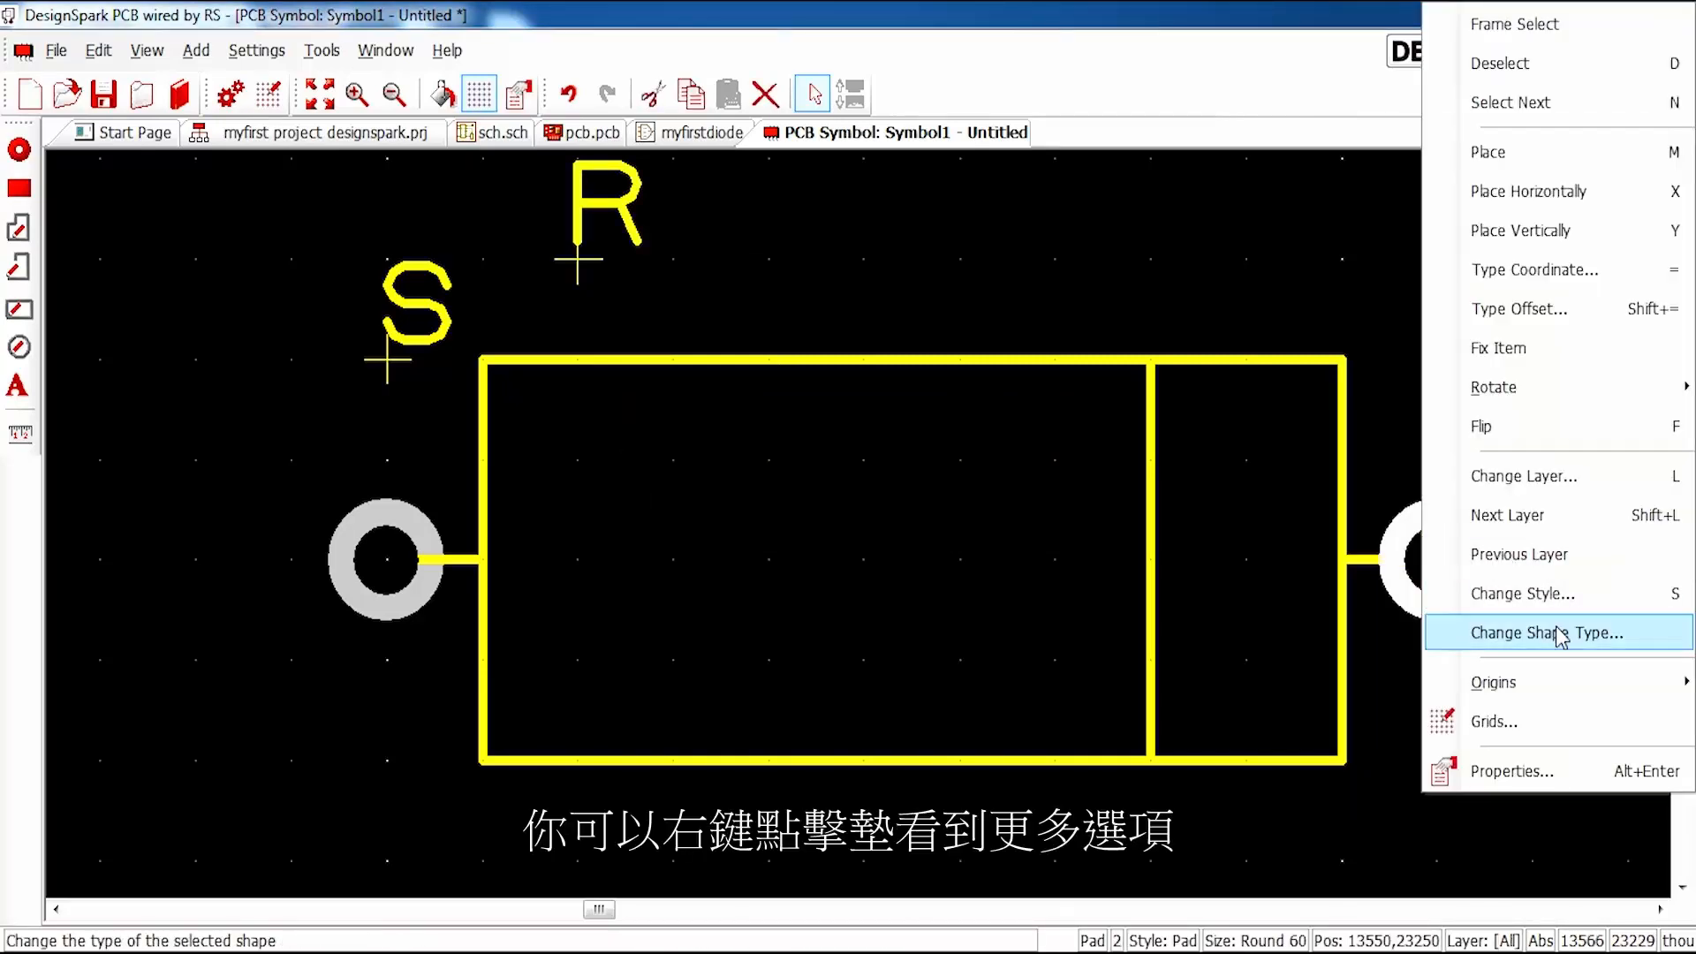
left_click(1541, 767)
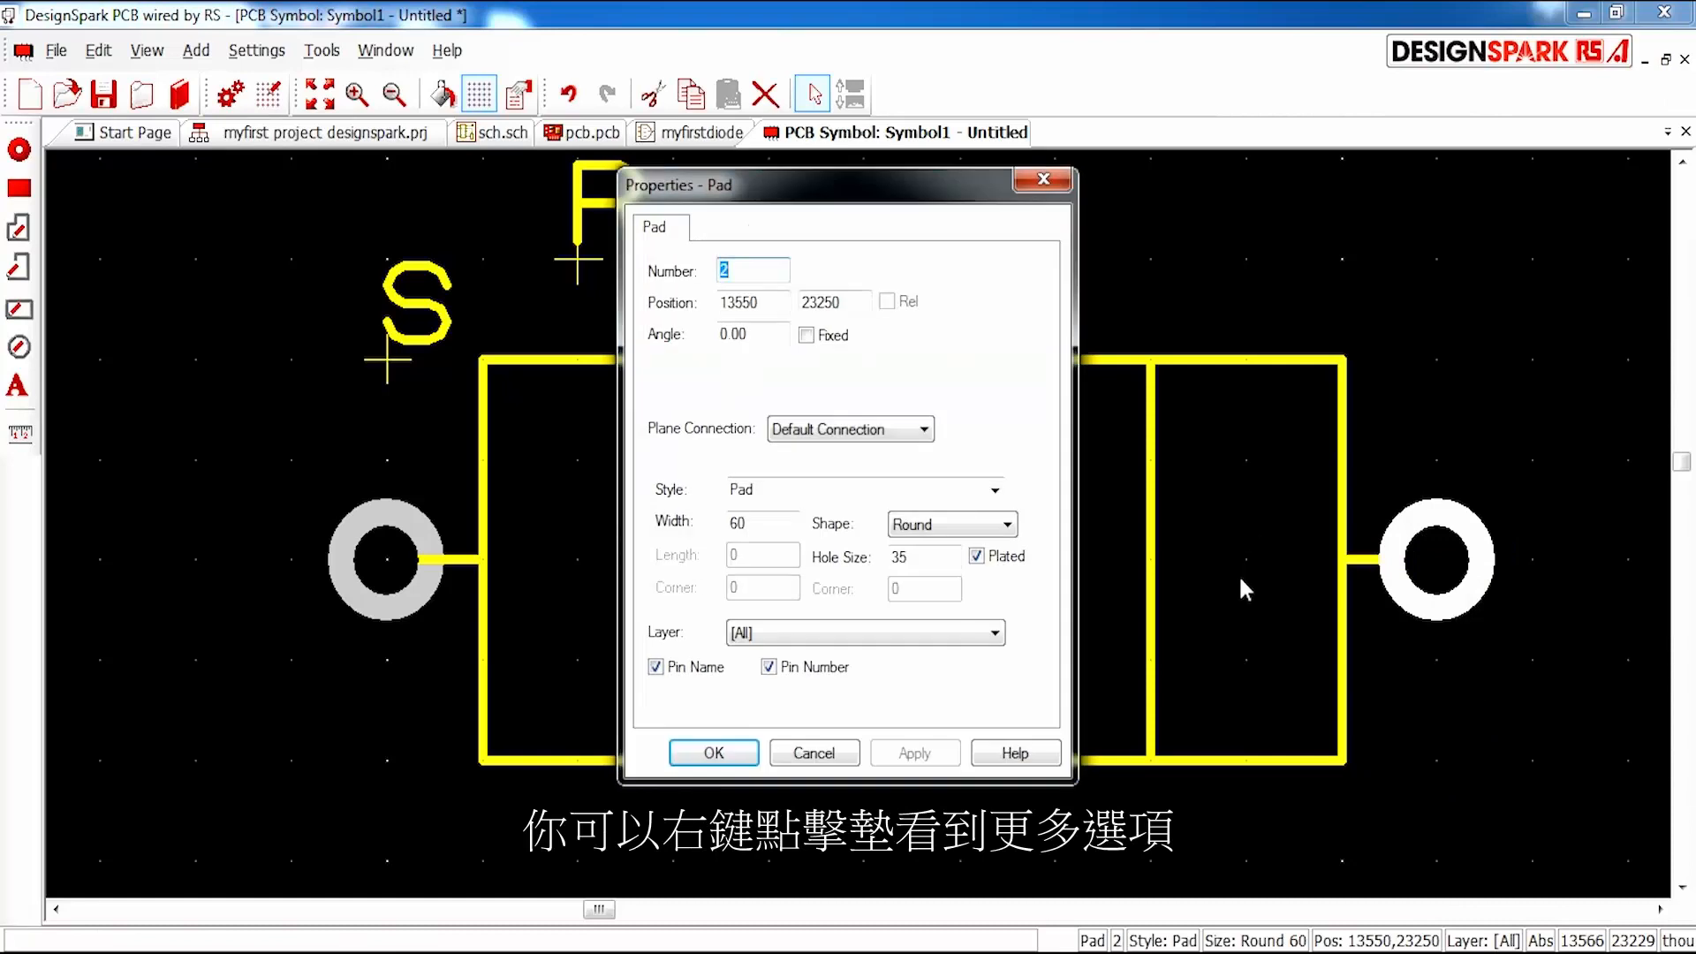
left_click(1008, 528)
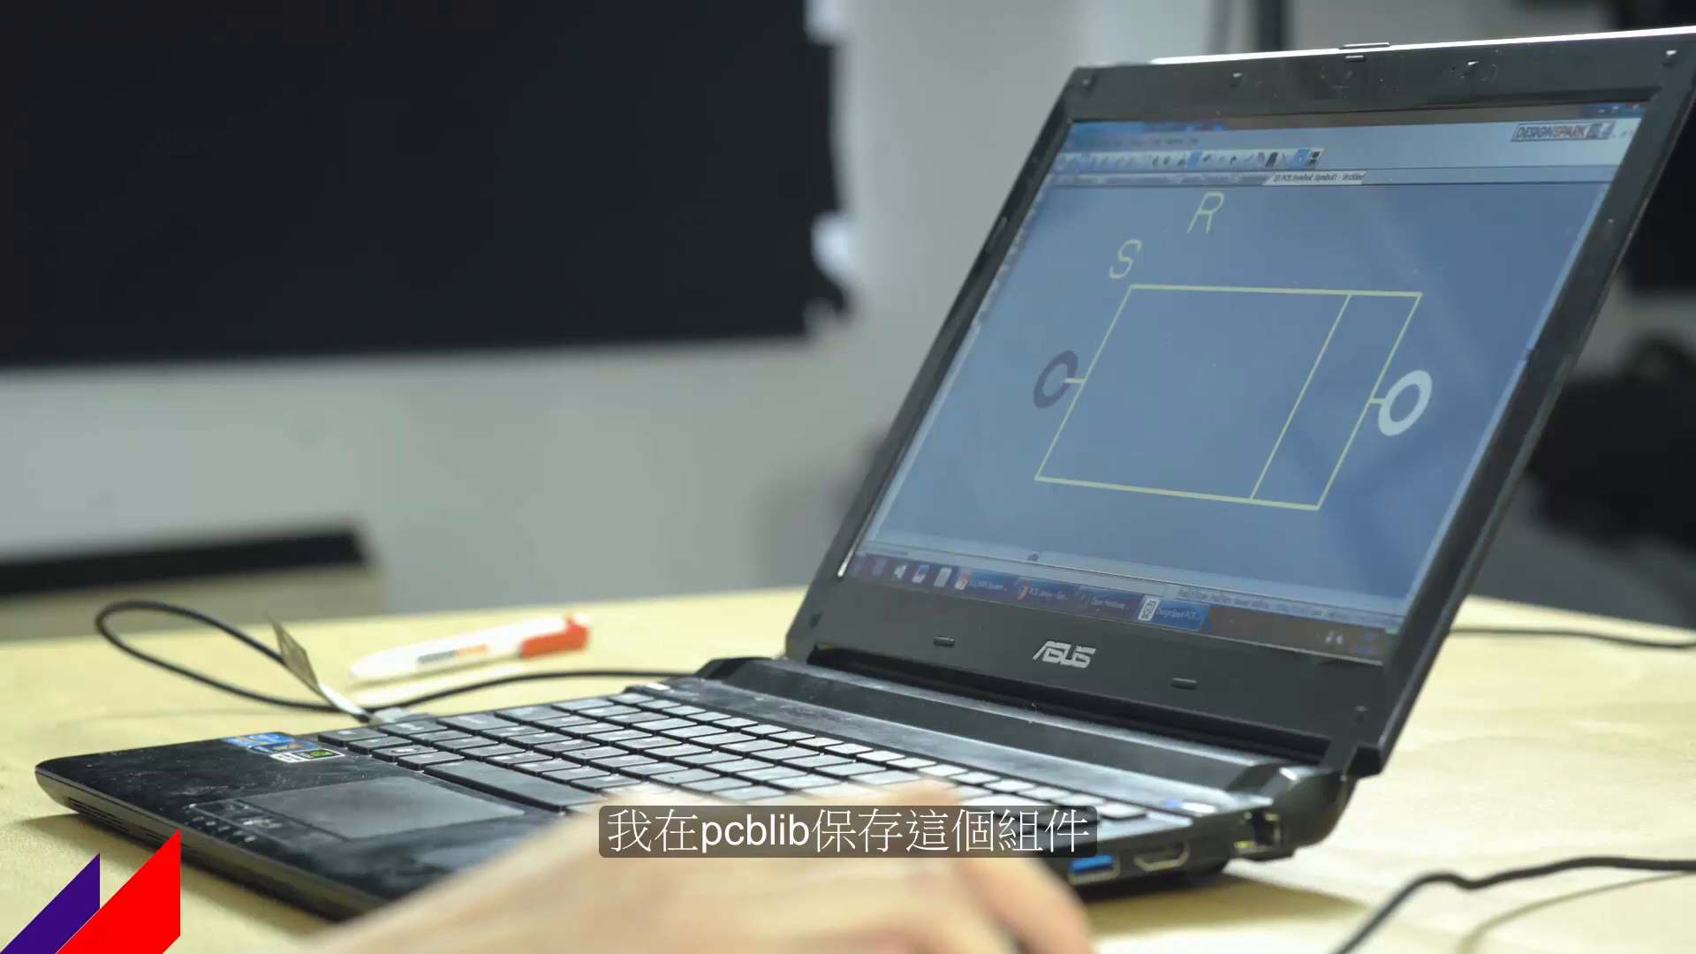
Save the PCB symbol to the pcblib library under the name "myfirst diode".
key("ctrl+s")
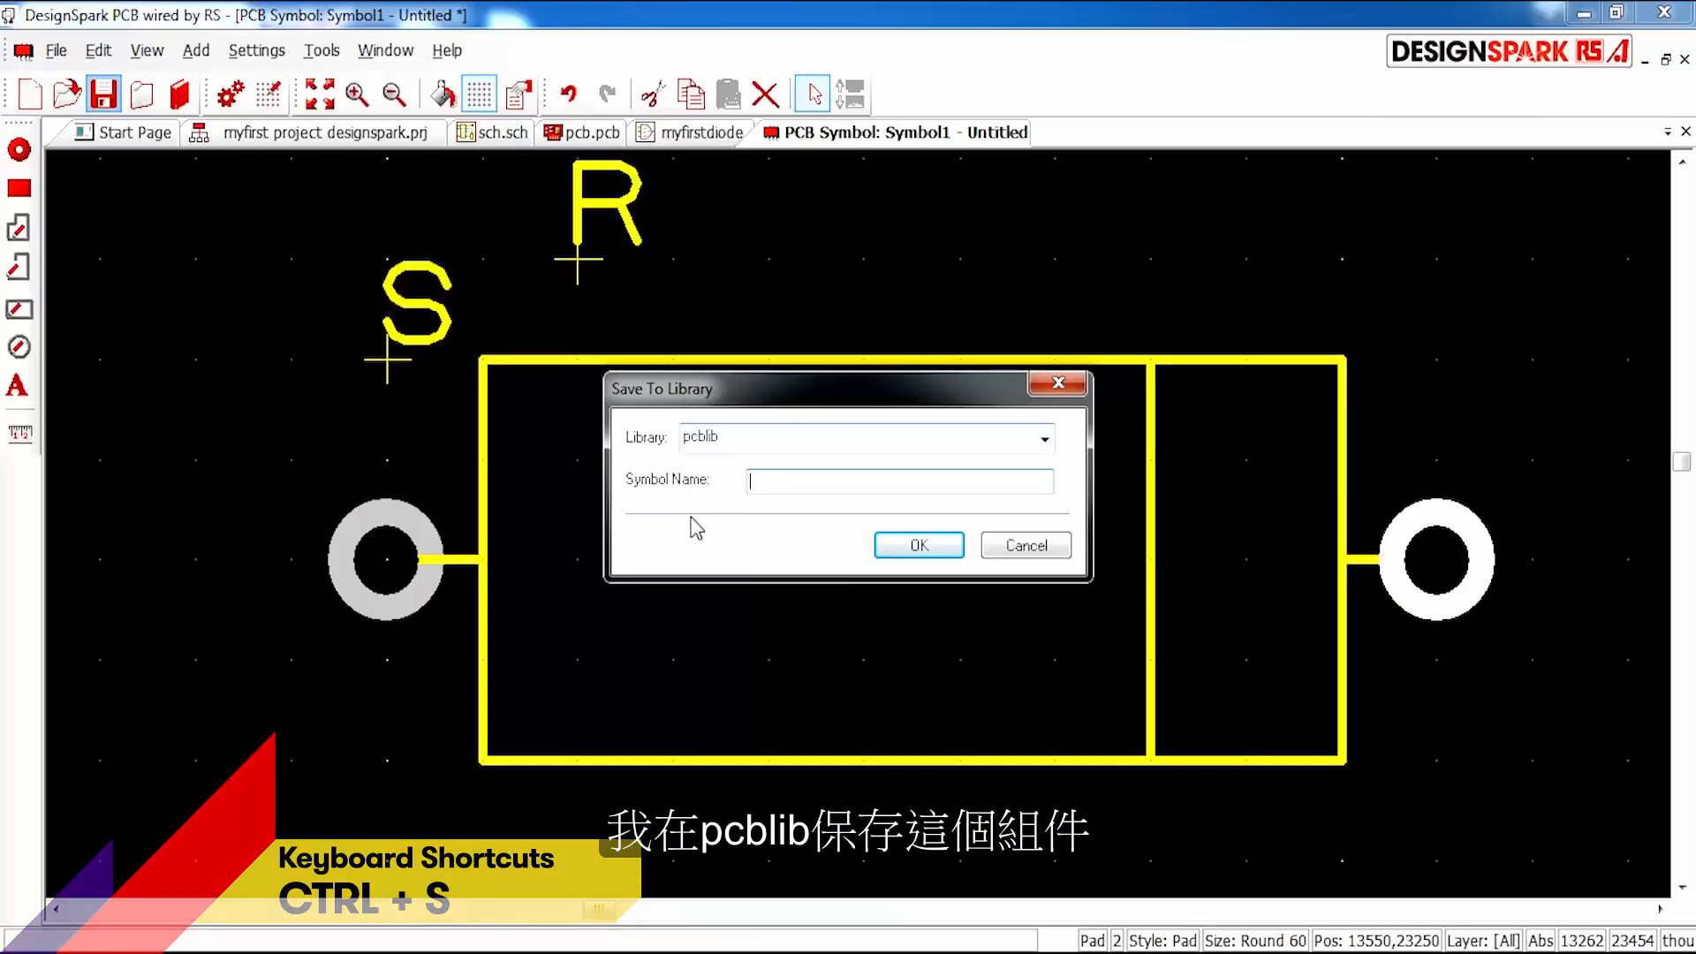
type("myfirst diode")
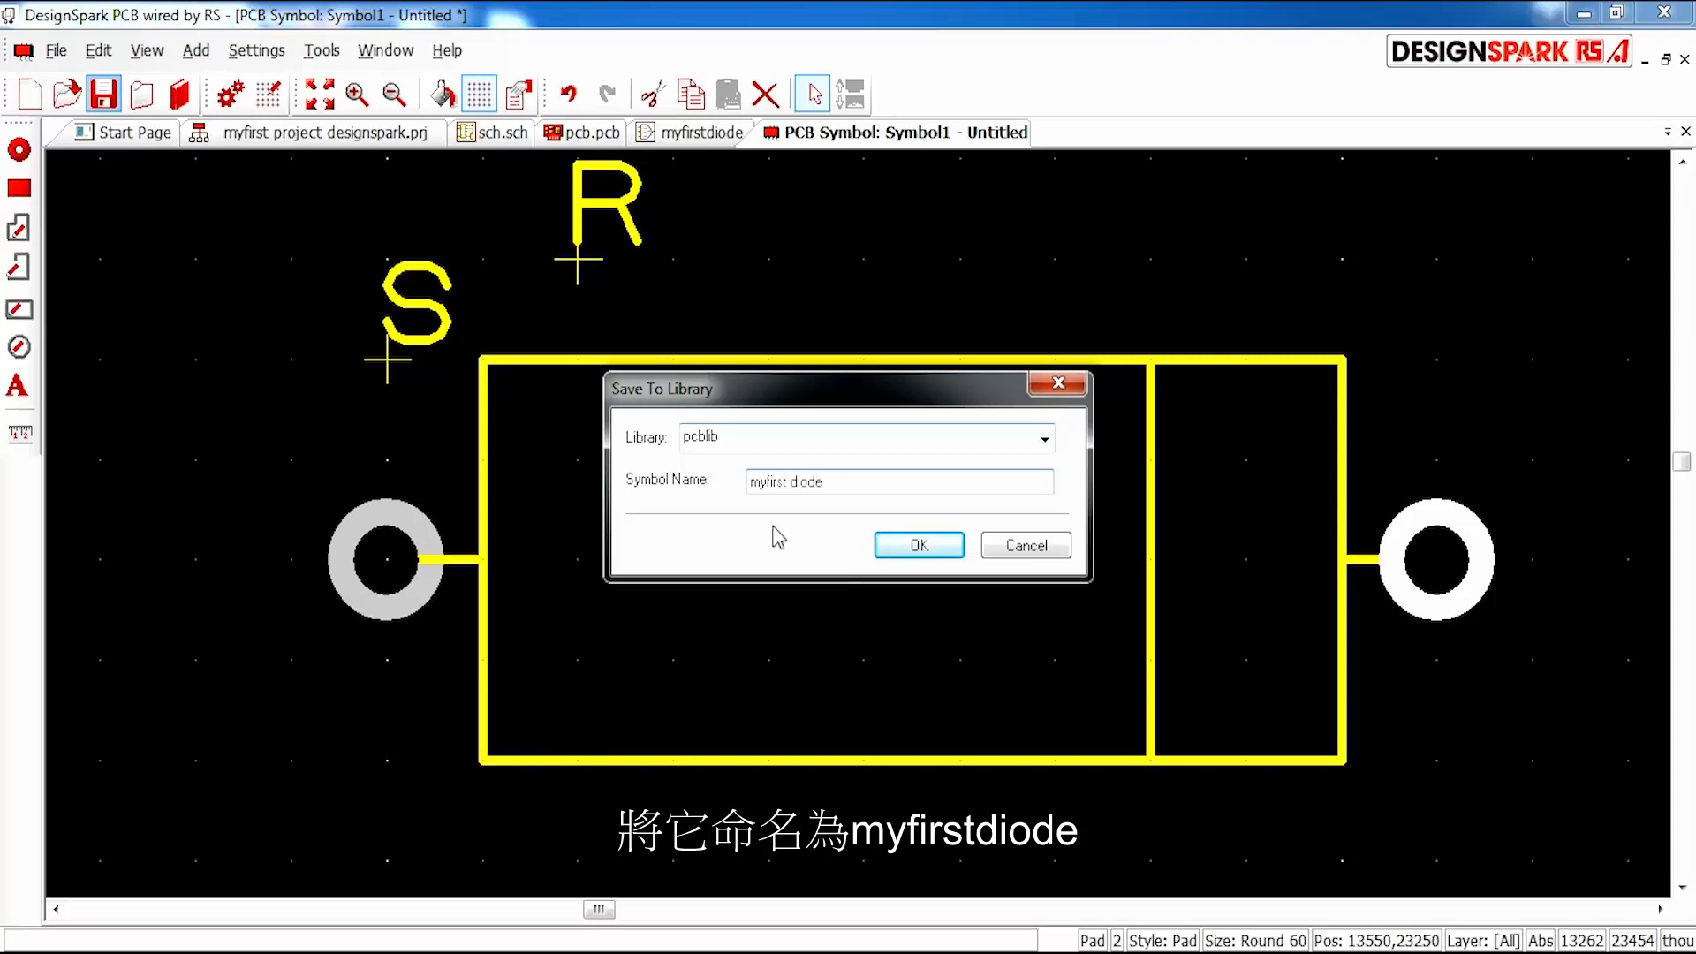
left_click(949, 546)
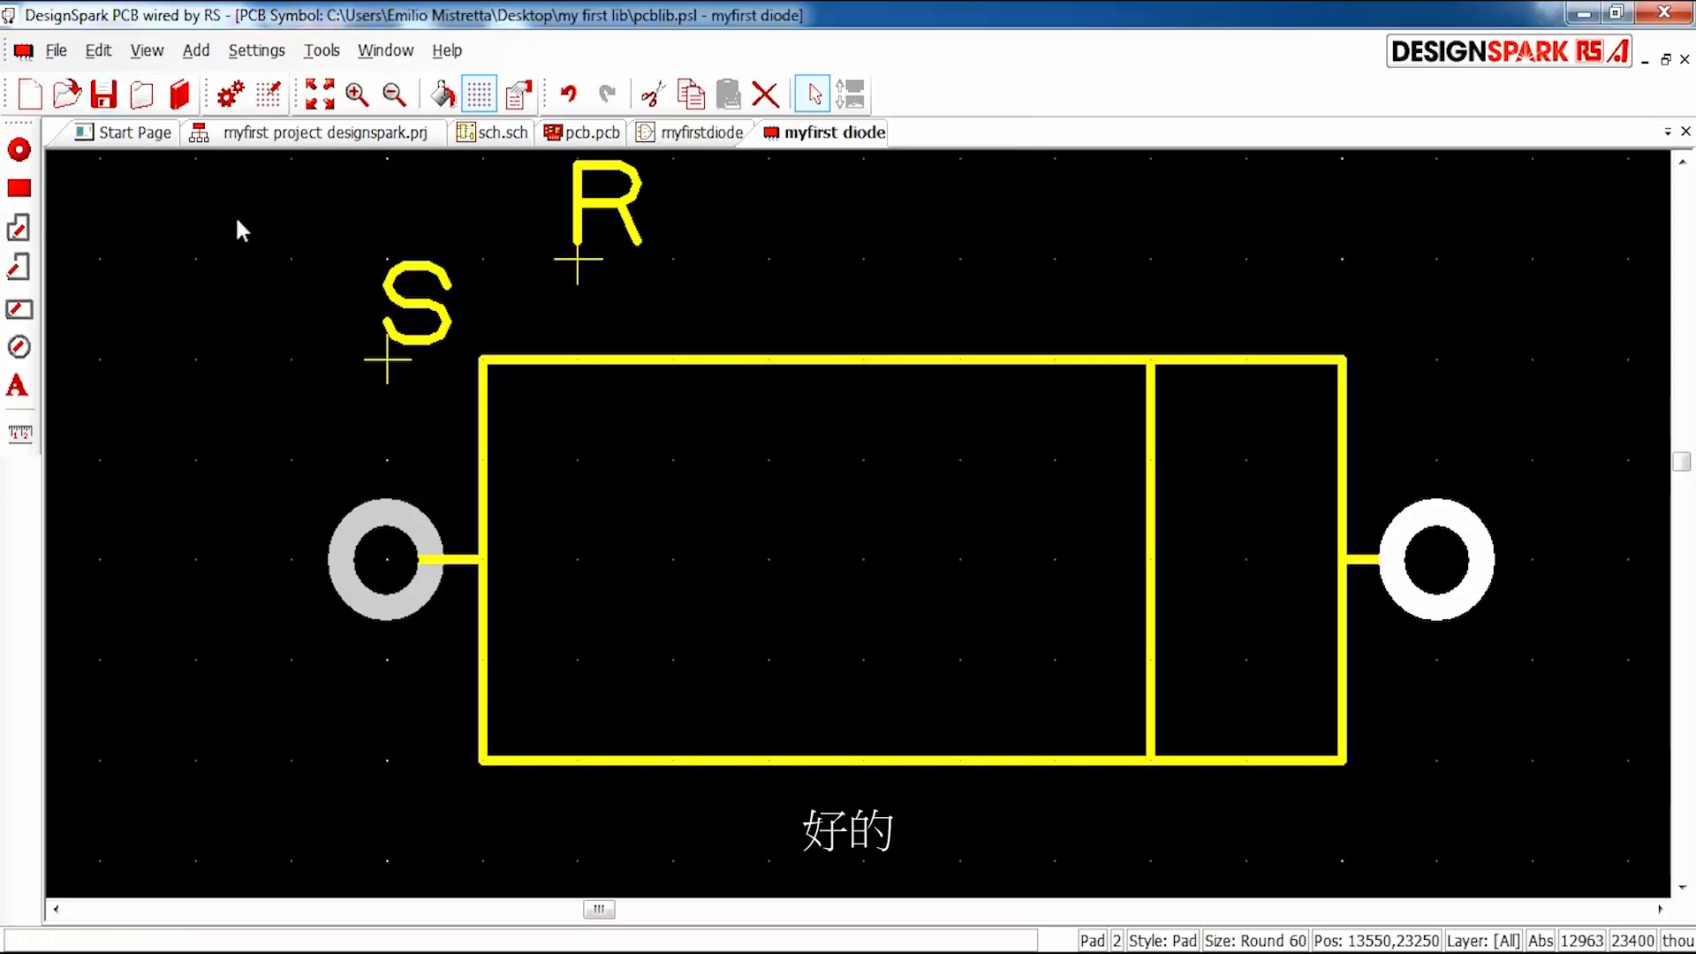
Check the saved diode symbols in the schlib schematic library and the pcblib PCB library of the Library Manager.
left_click(180, 93)
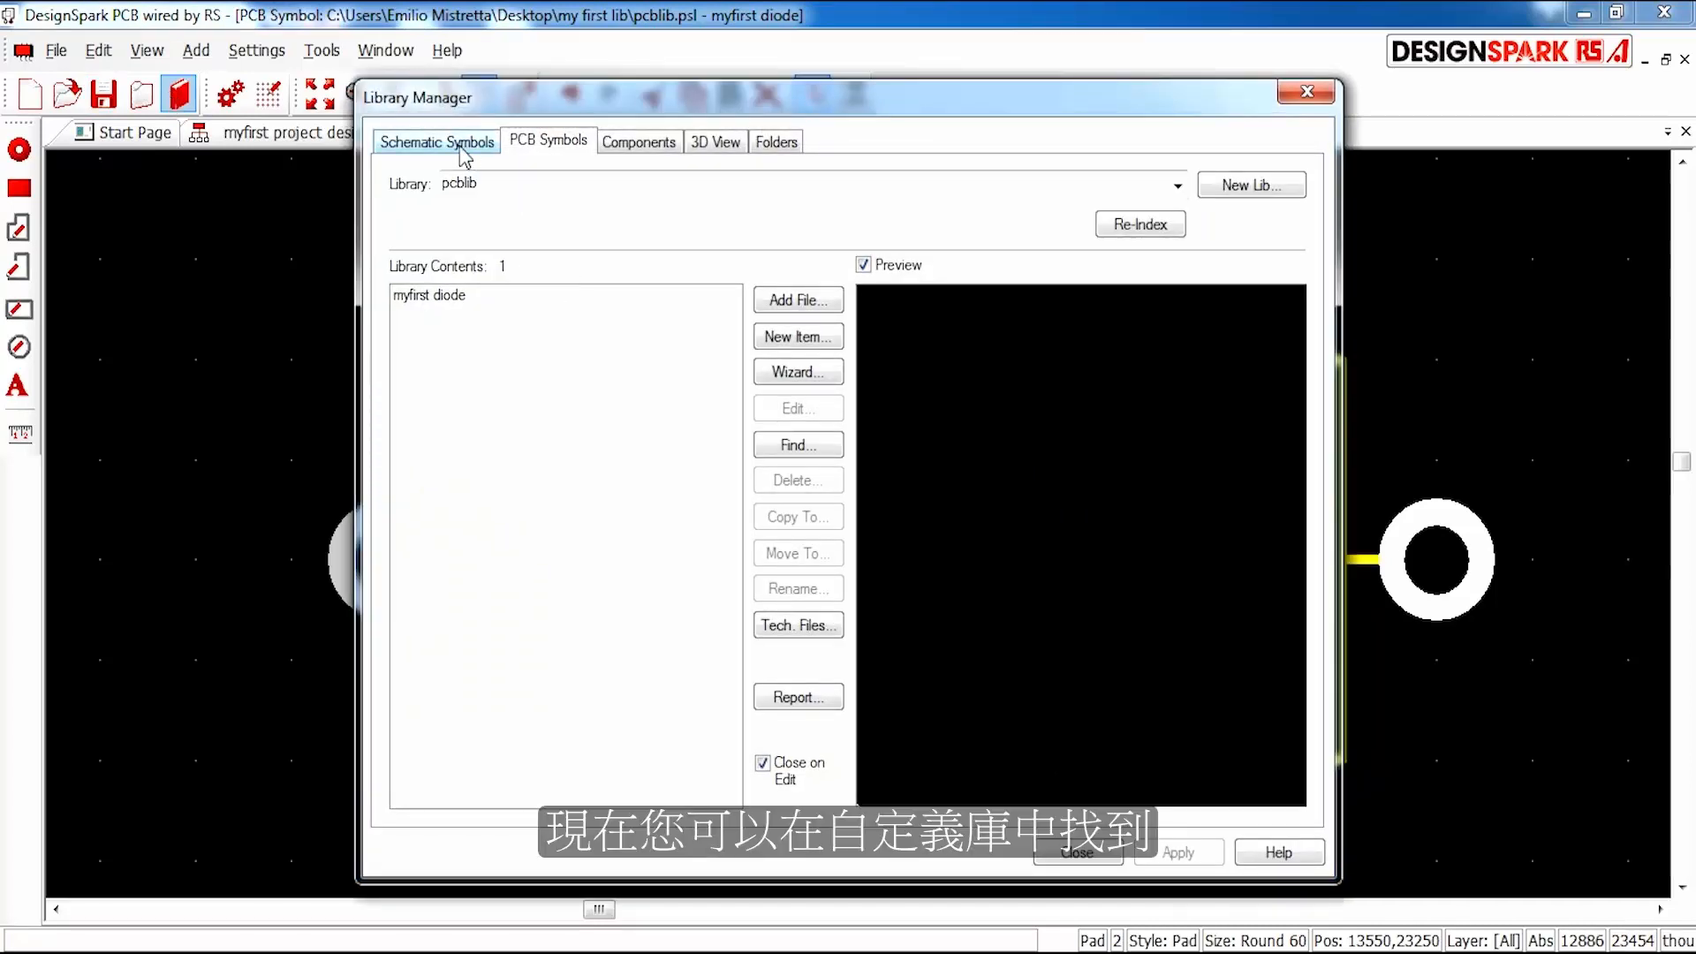
left_click(460, 146)
left_click(553, 143)
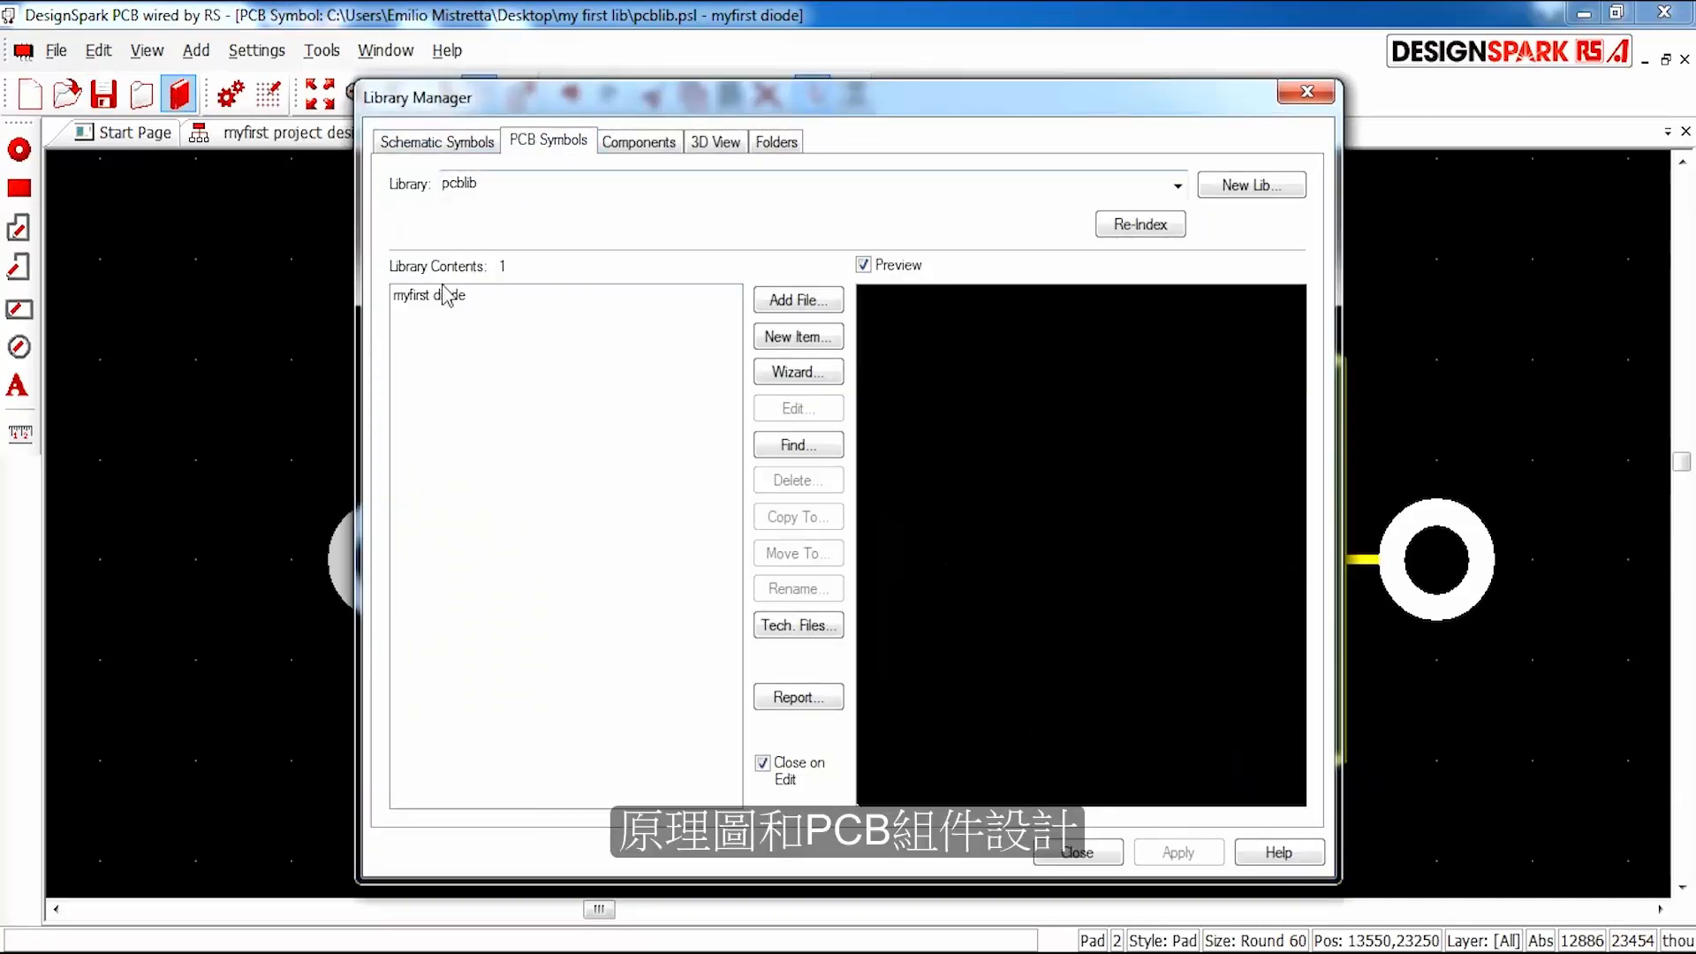
left_click(425, 157)
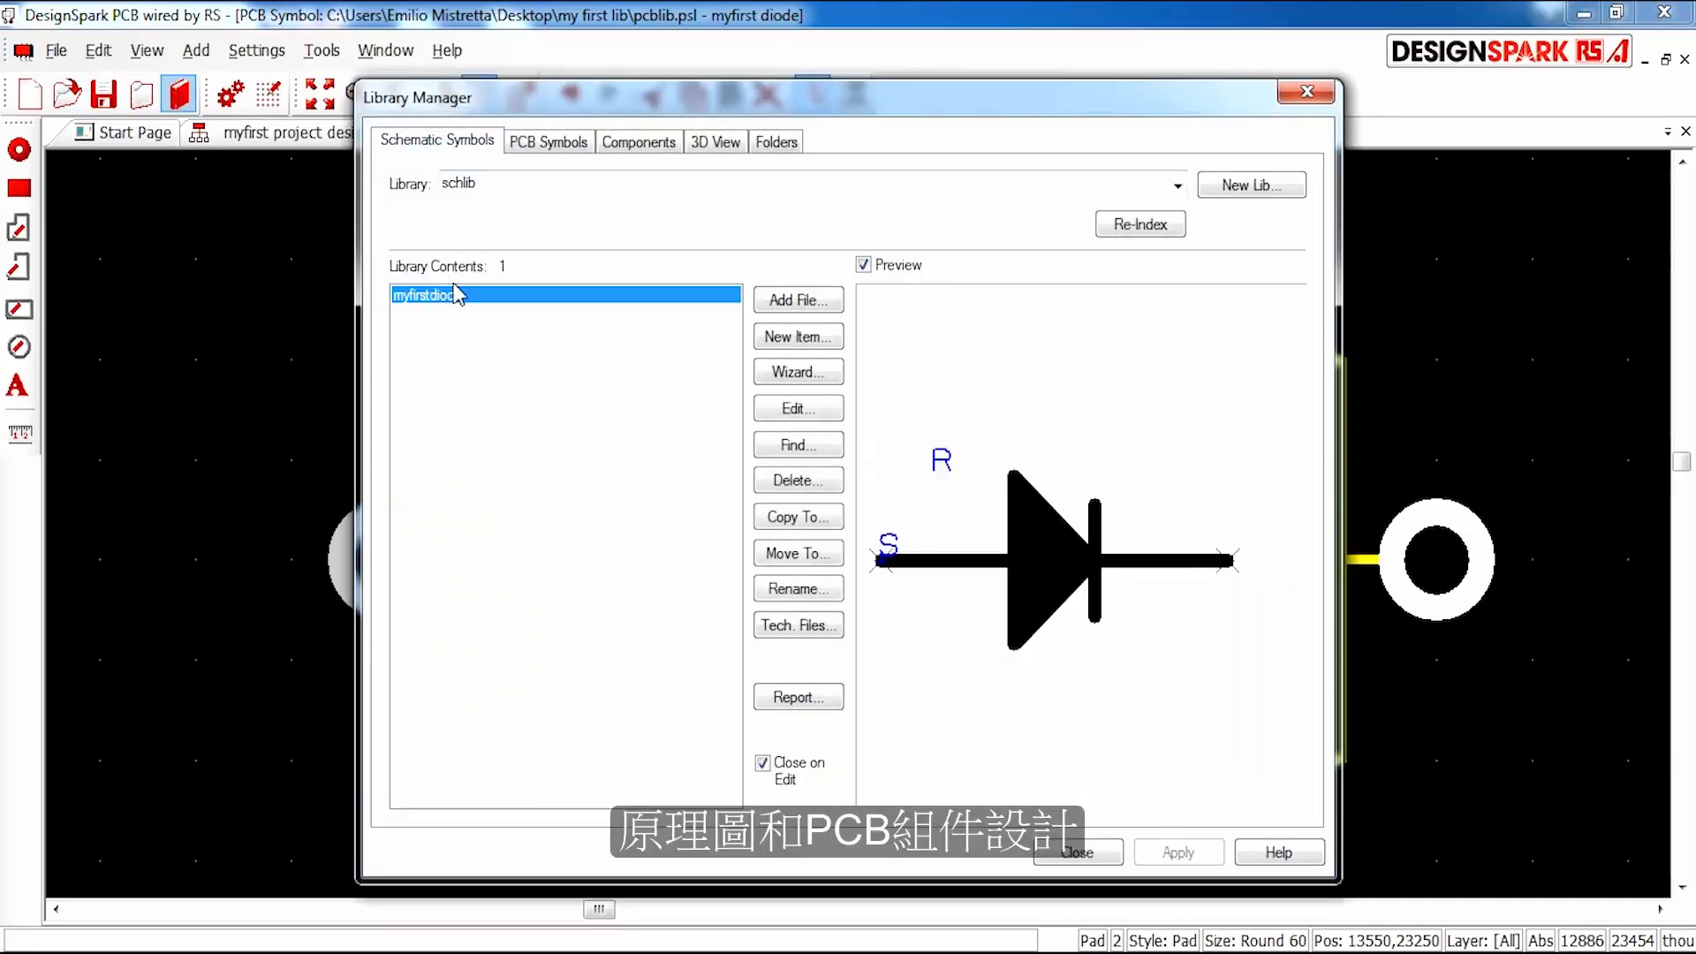
left_click(554, 144)
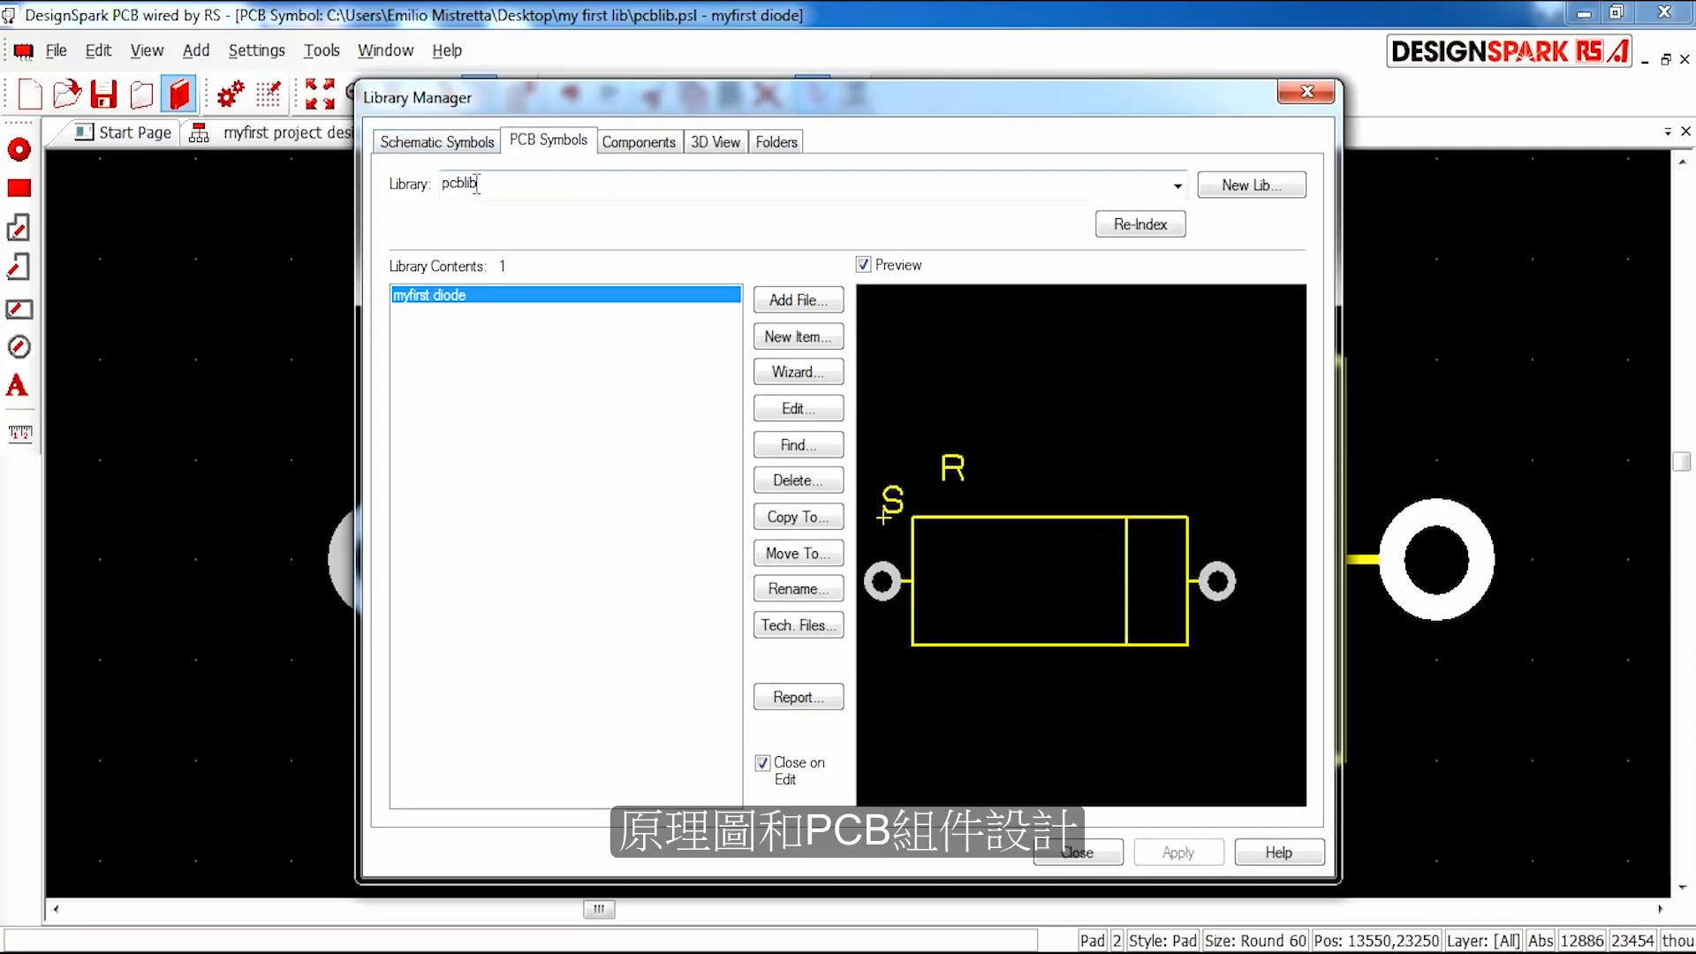
left_click(433, 144)
left_click(555, 144)
Start a new component in the complib library with package DSC and default reference D.
left_click(645, 142)
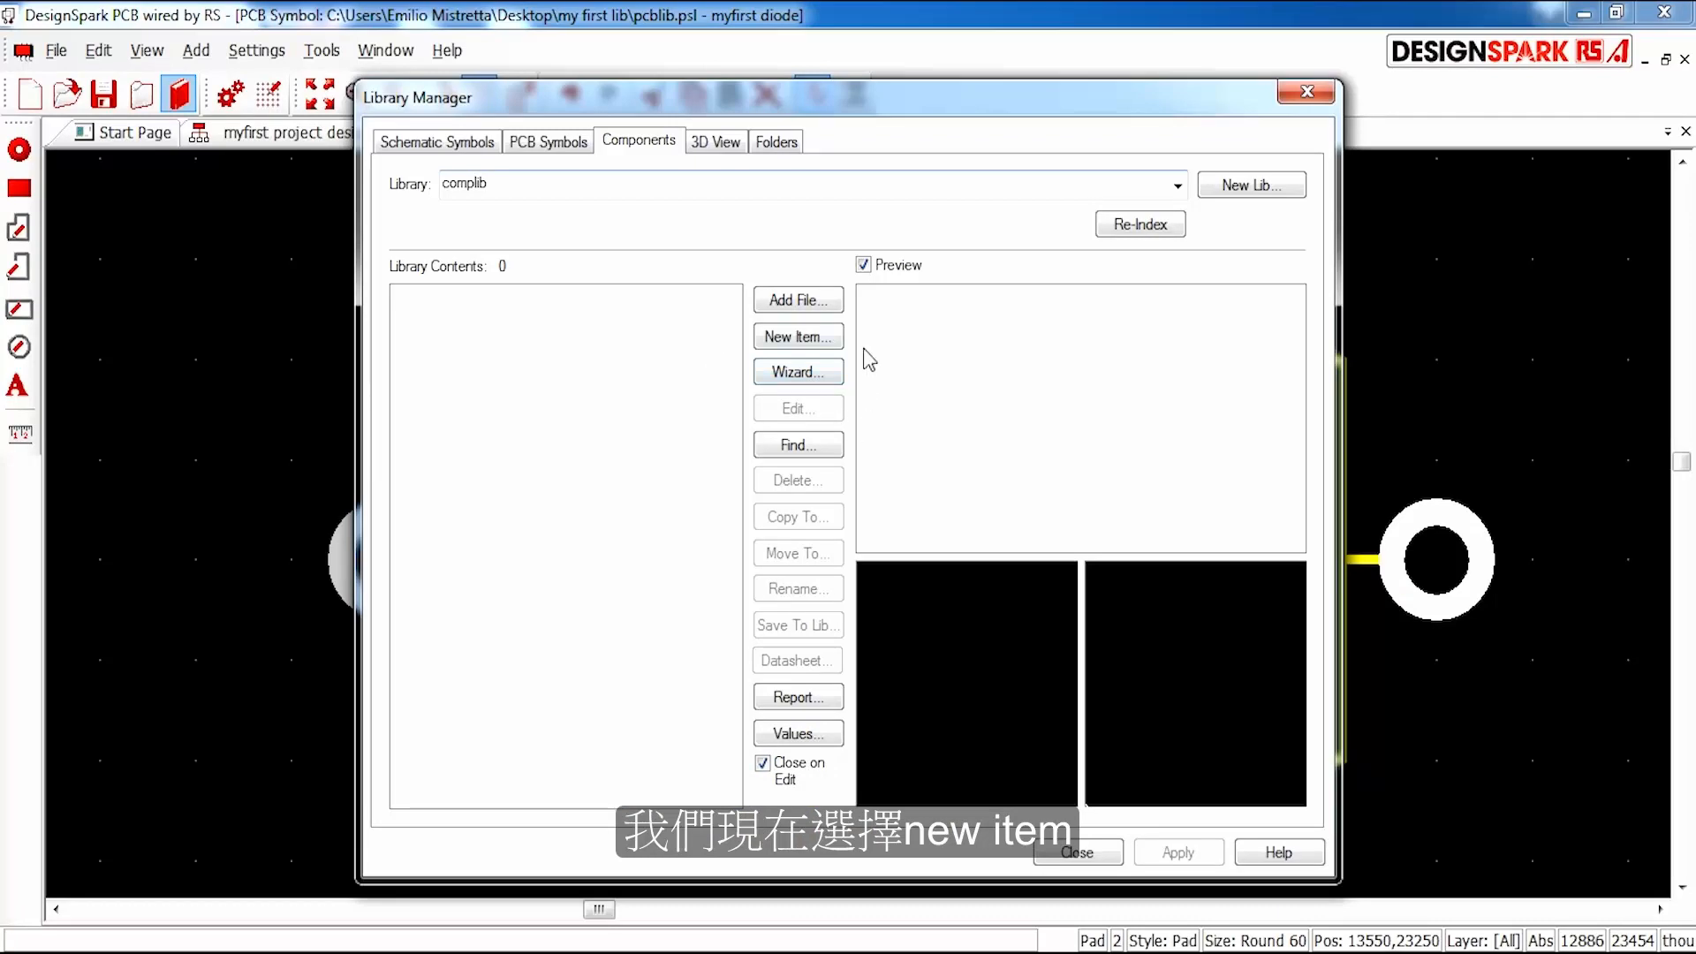
left_click(785, 339)
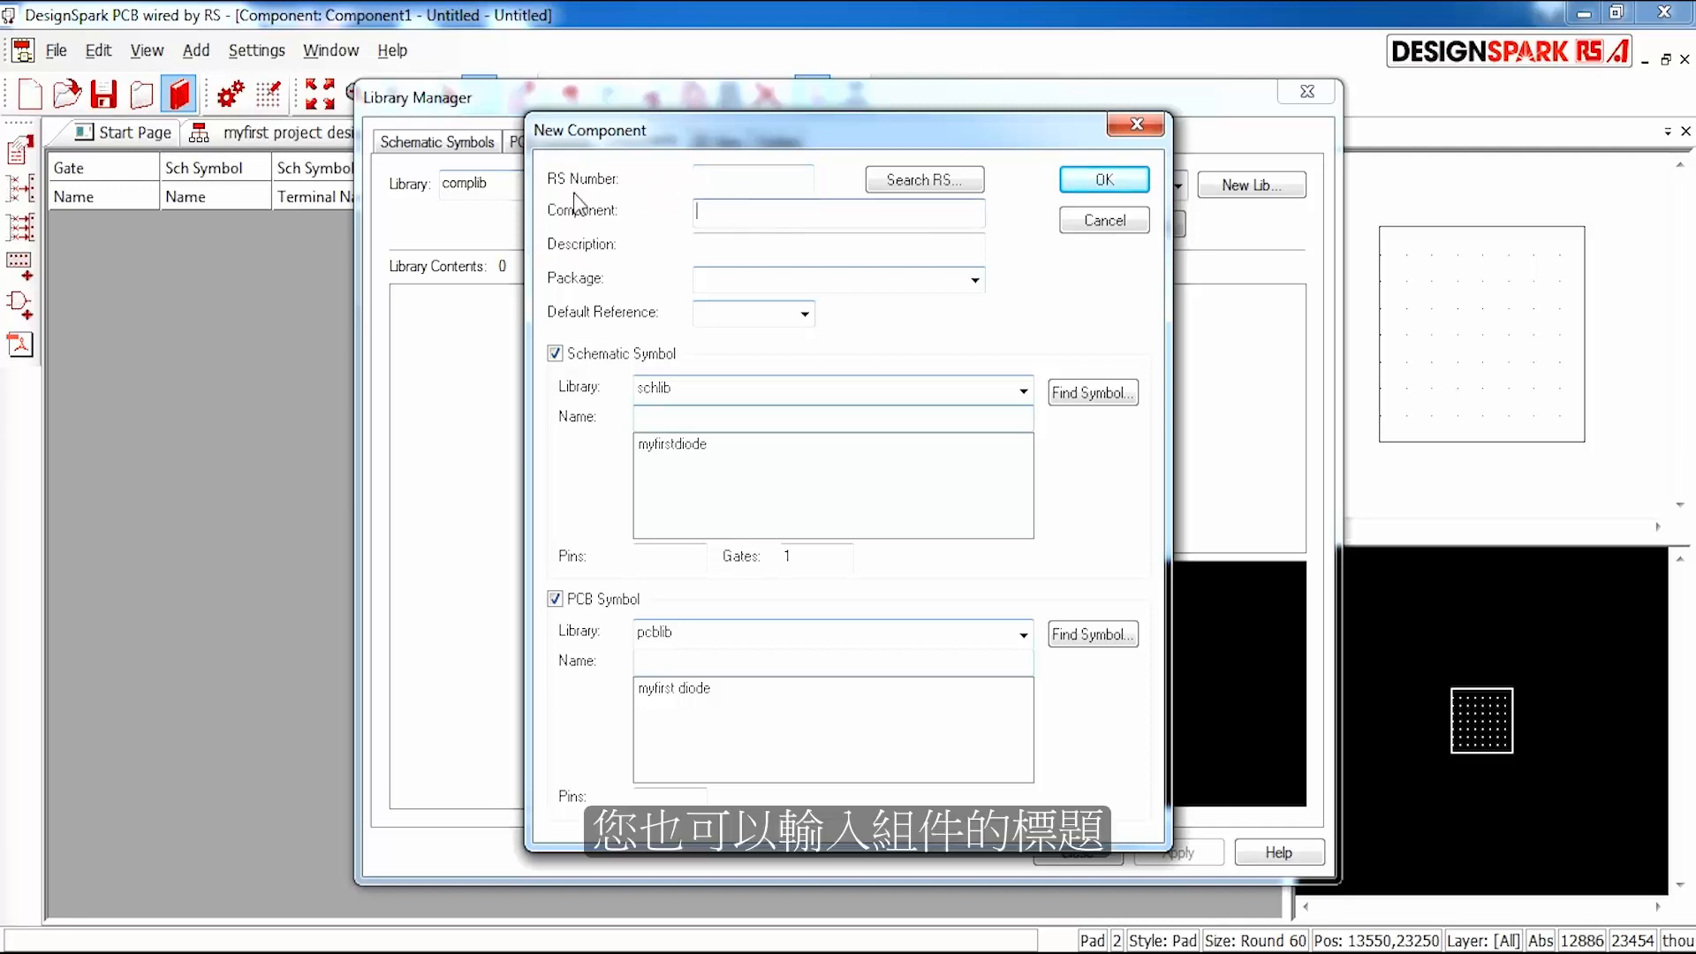
left_click(975, 280)
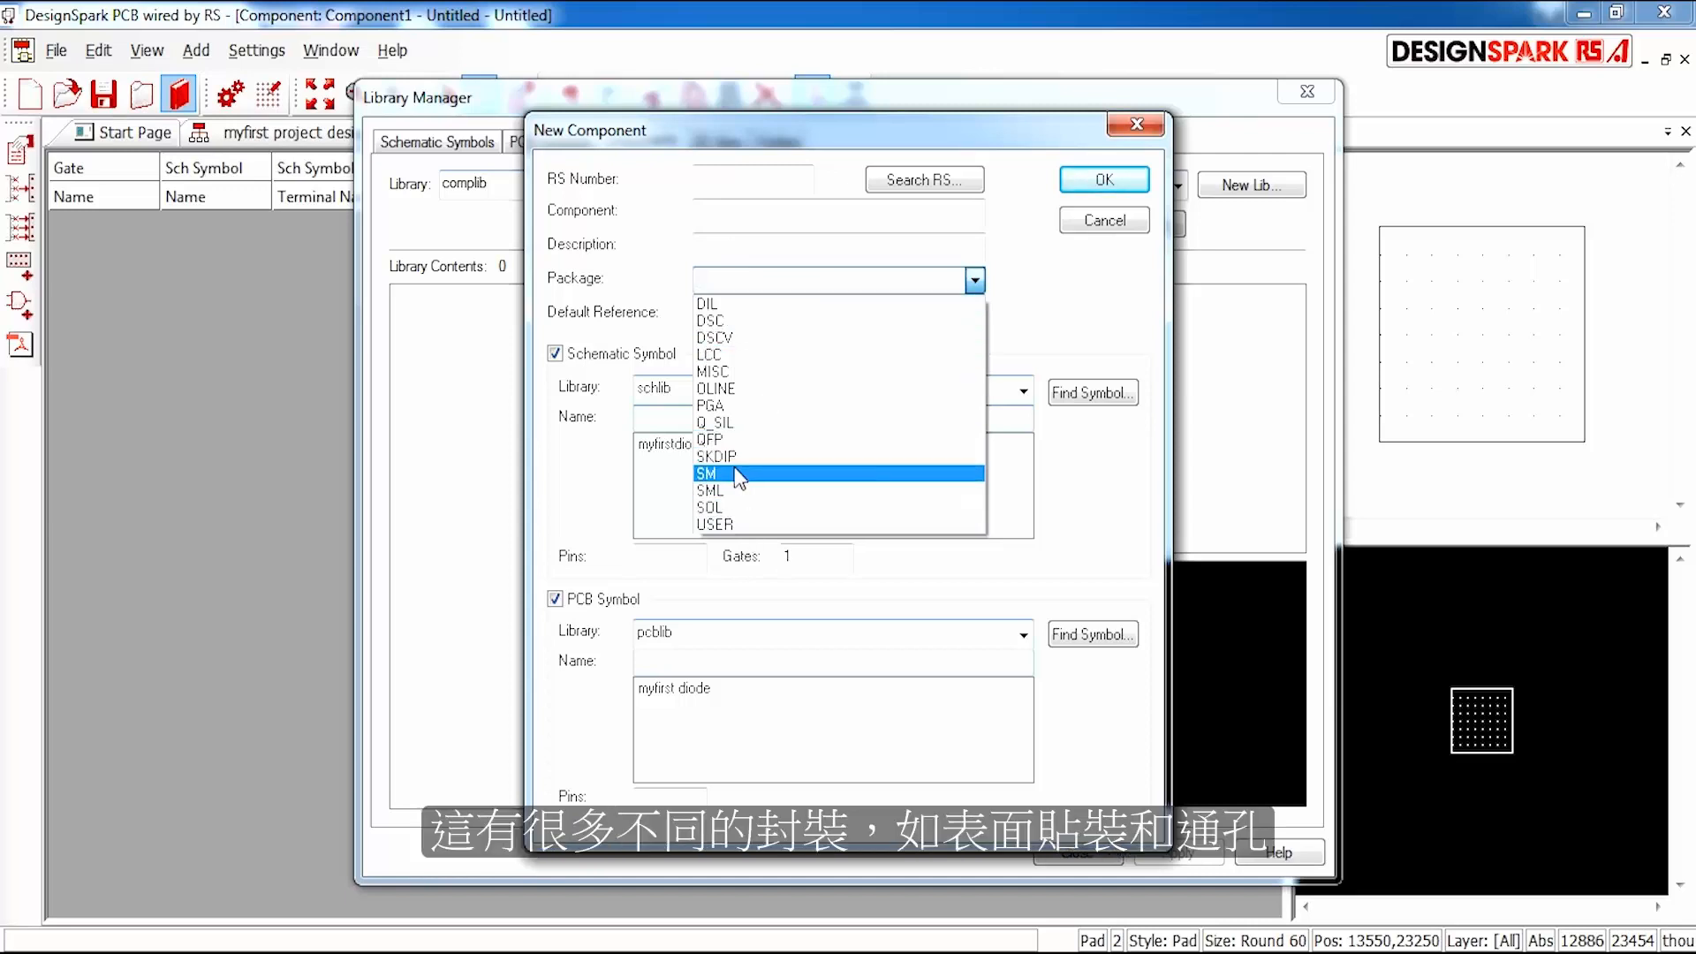
left_click(747, 322)
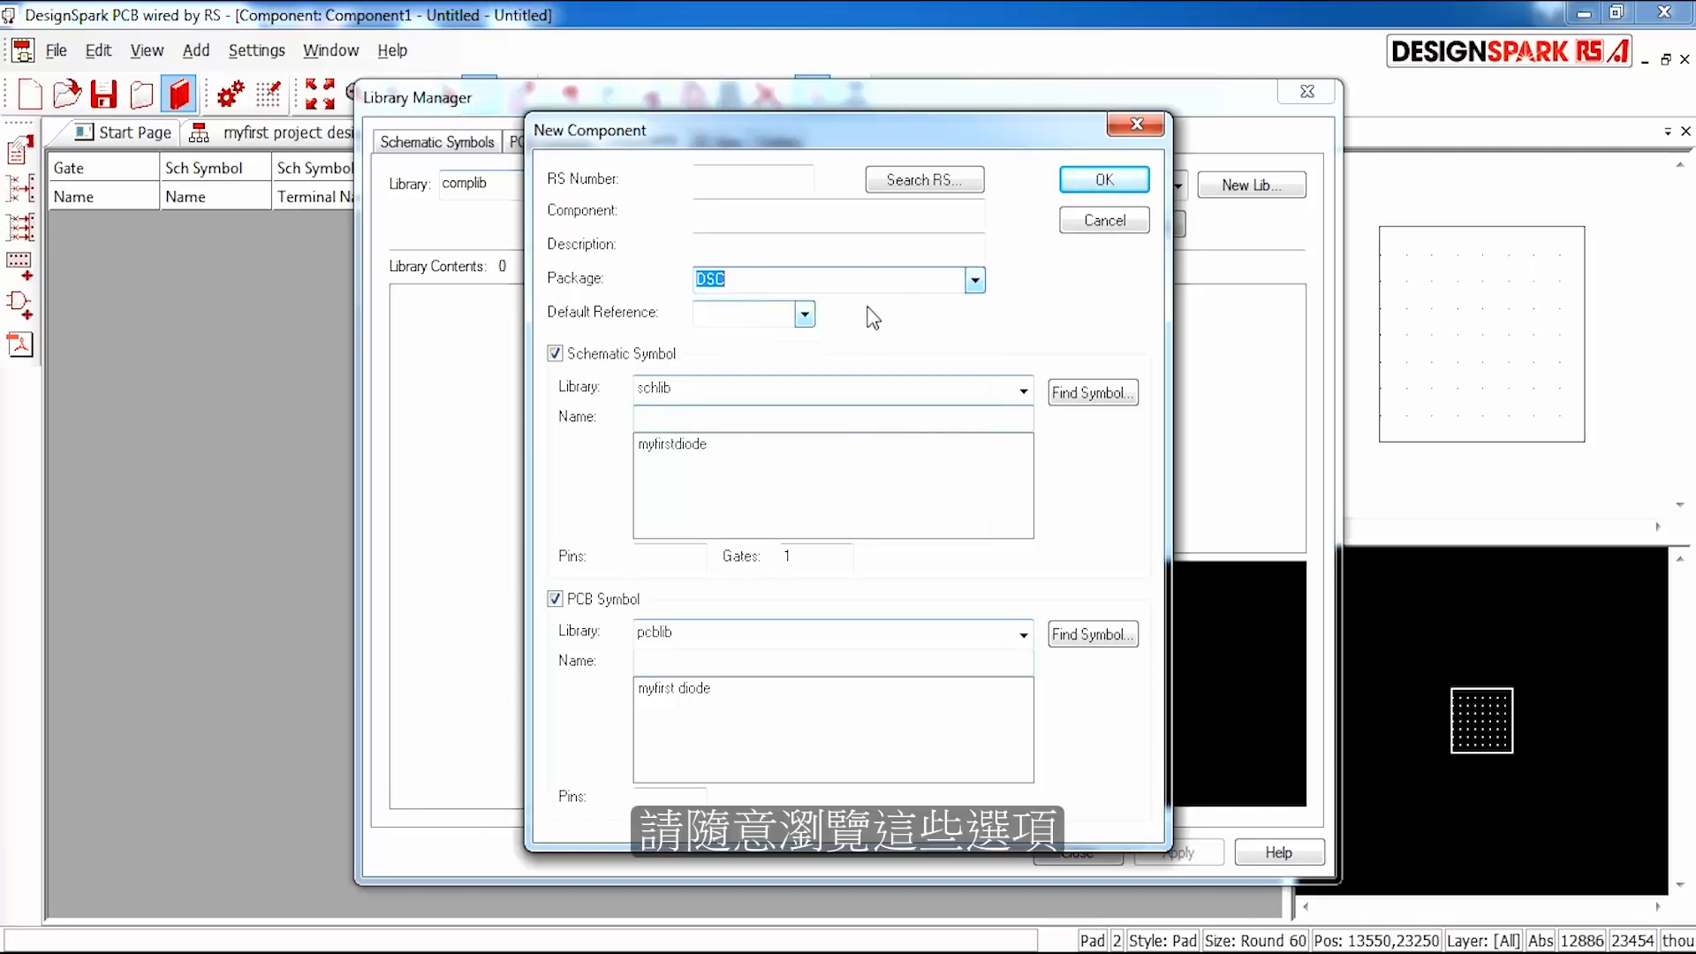
left_click(975, 280)
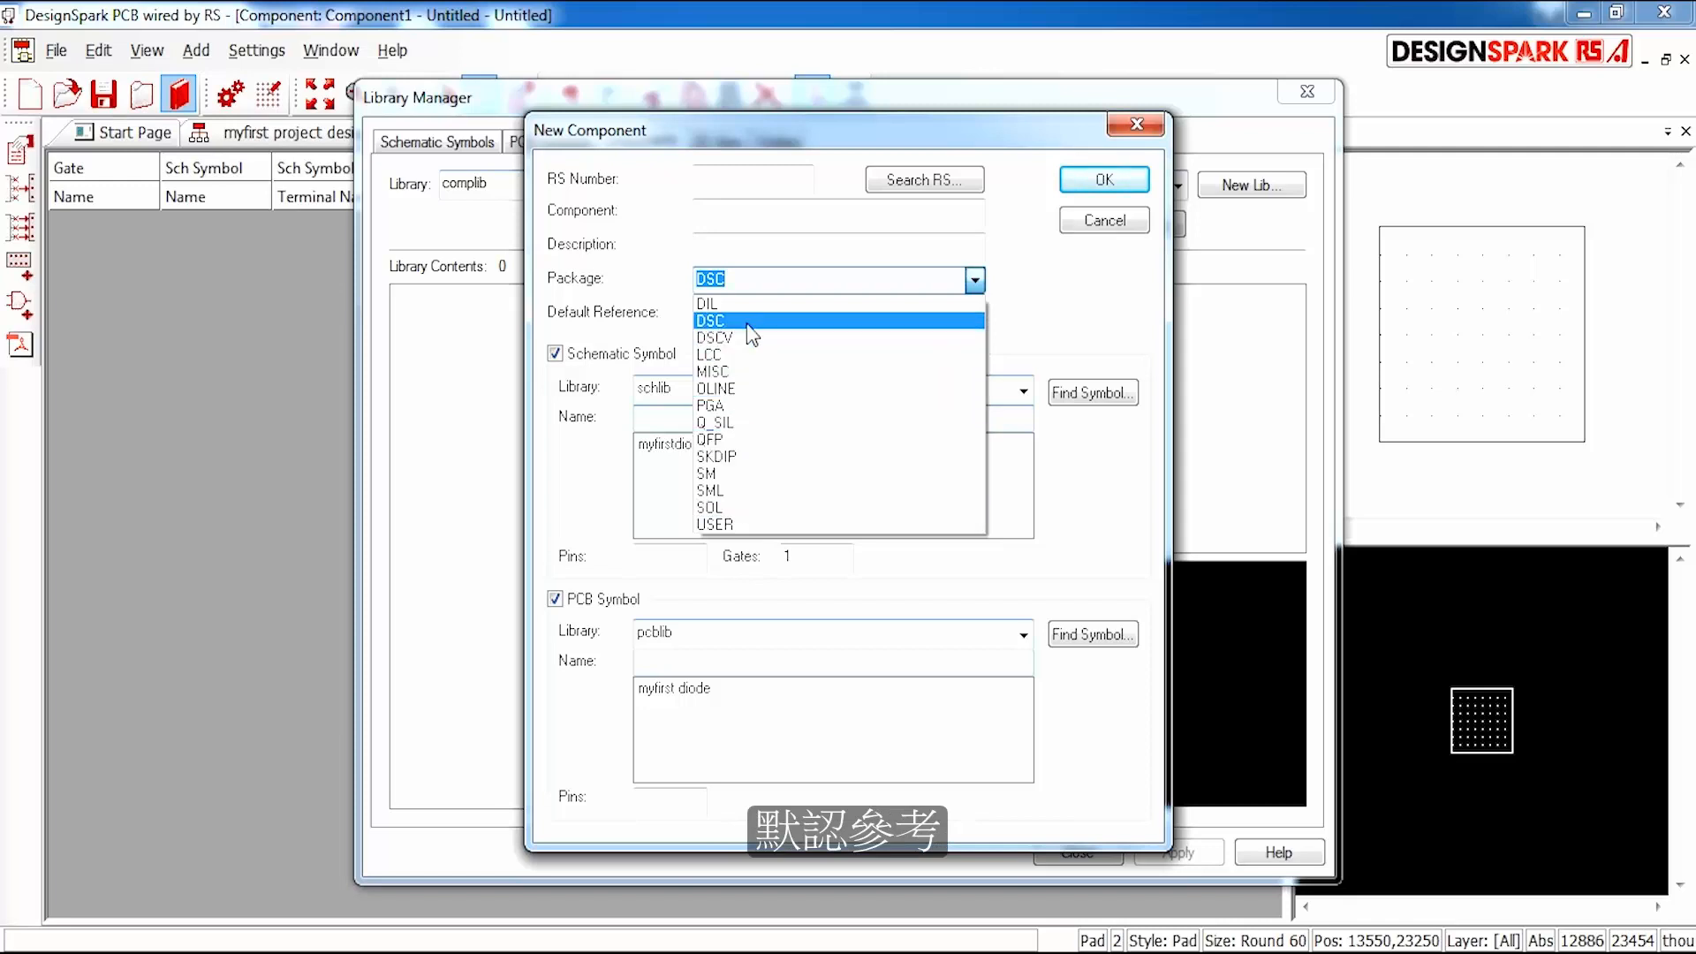
left_click(749, 322)
left_click(804, 315)
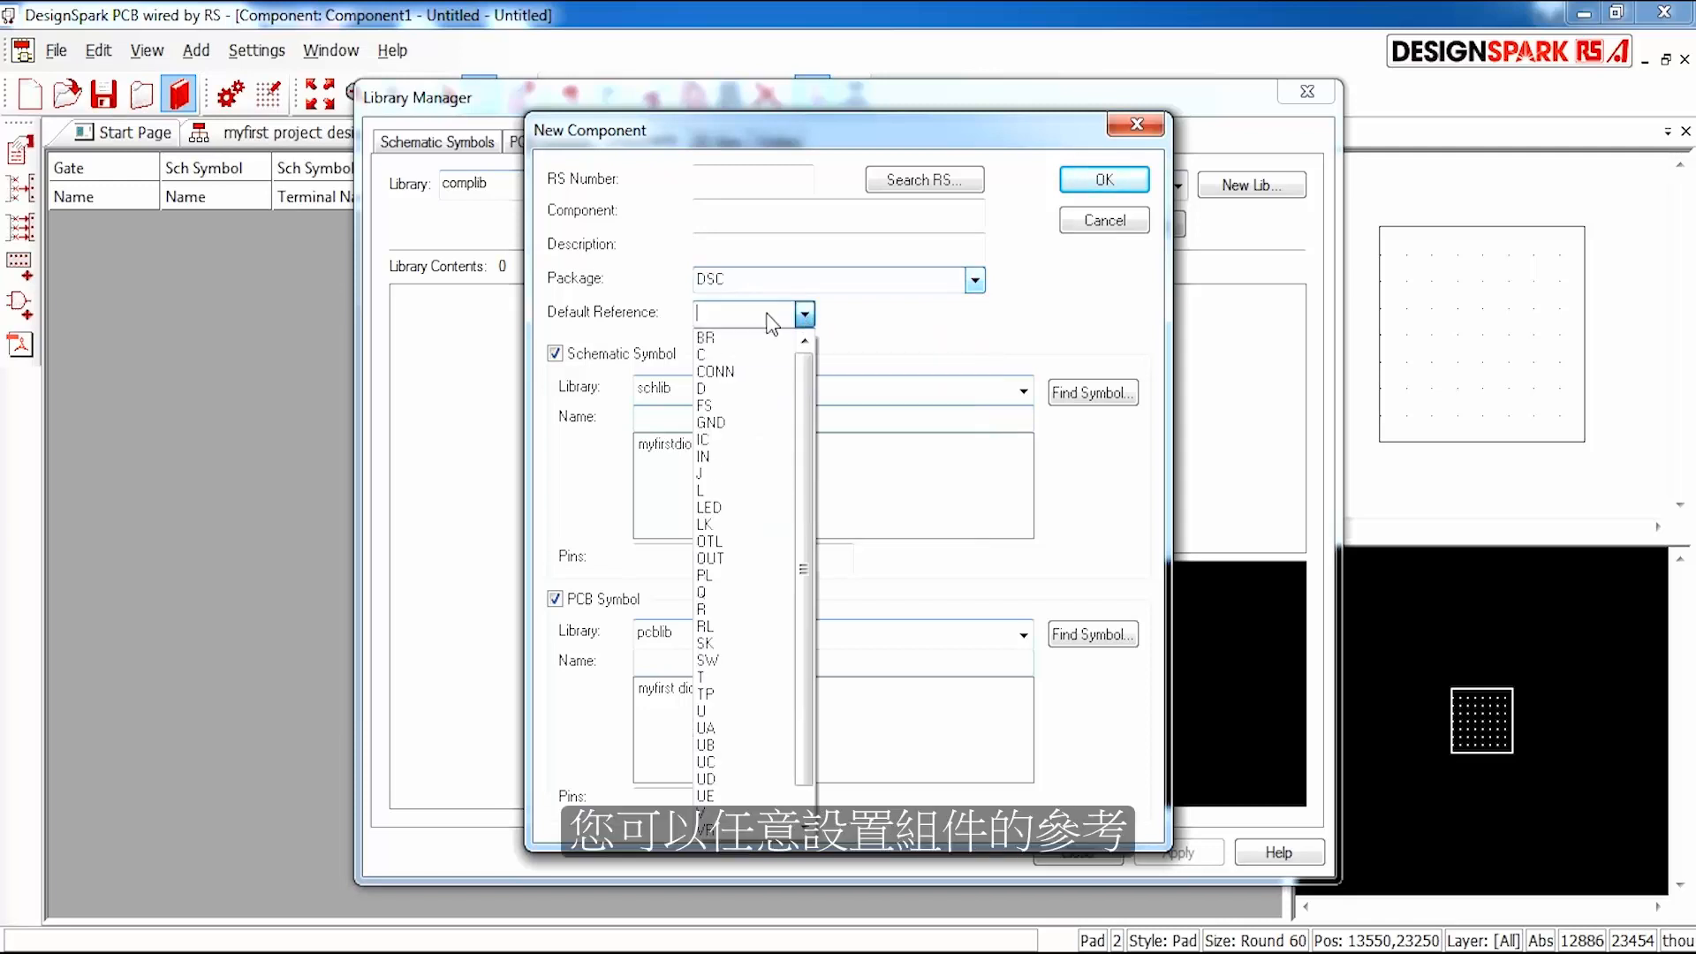
left_click(716, 389)
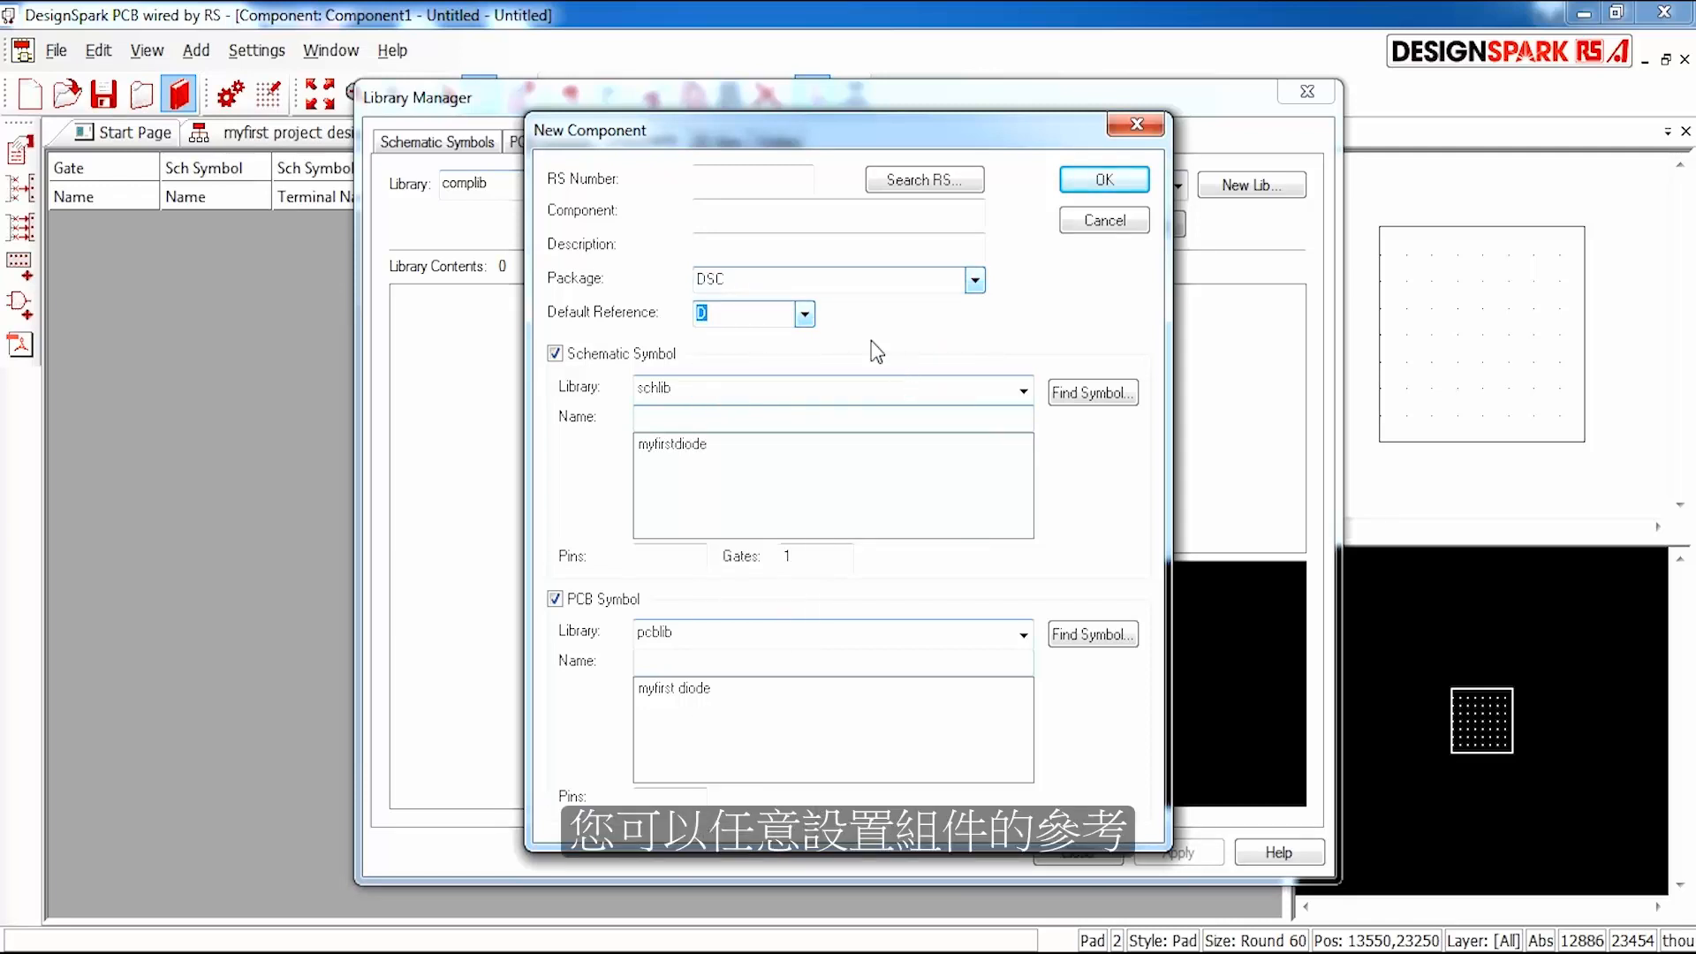
Name the component Myfirstdiode, assign schematic symbol "myfirstdiode" and PCB symbol "myfirst diode", and create it without an RS number.
left_click(747, 212)
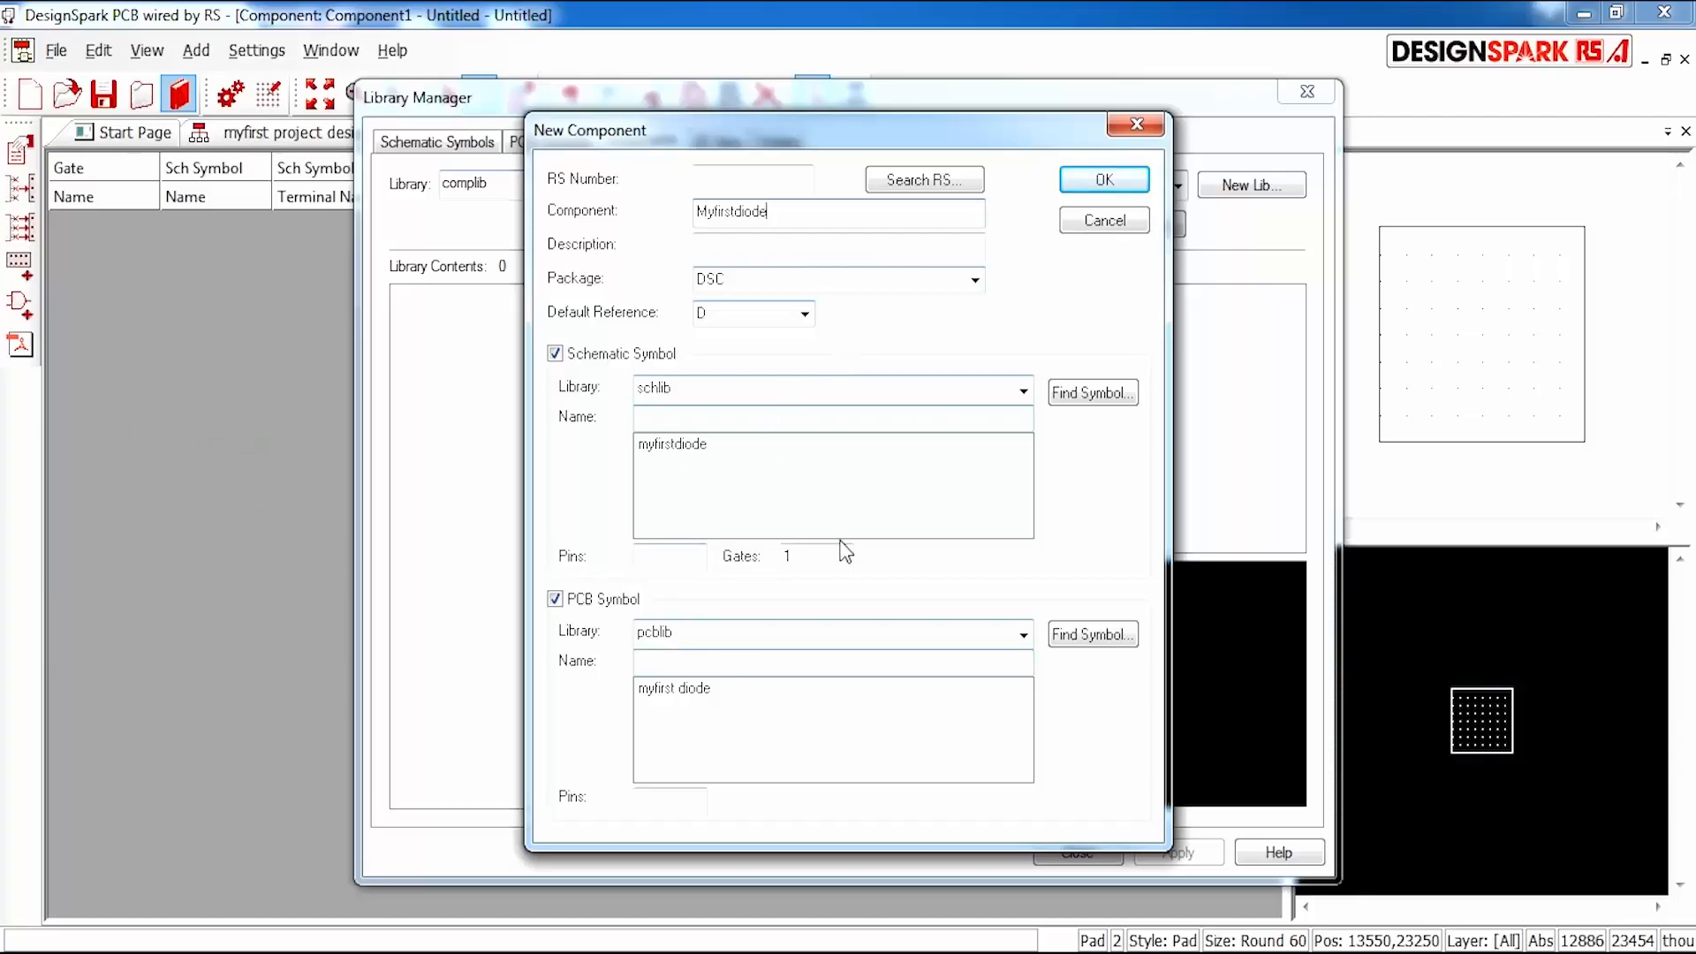
left_click(698, 445)
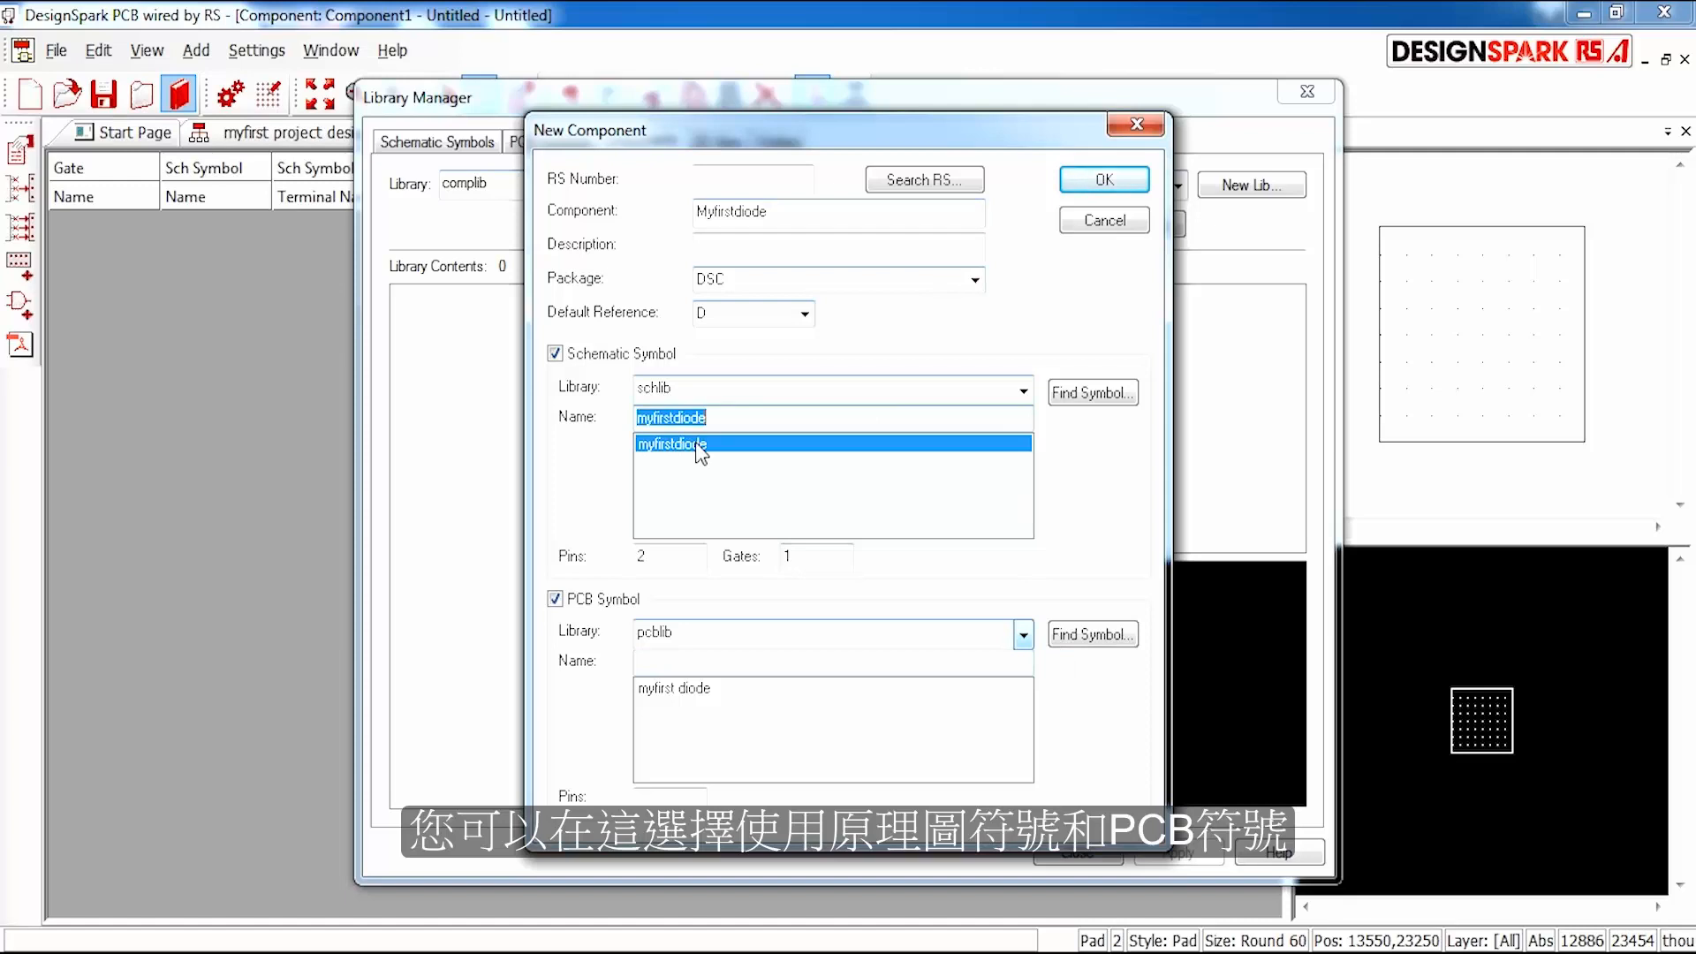
left_click(691, 698)
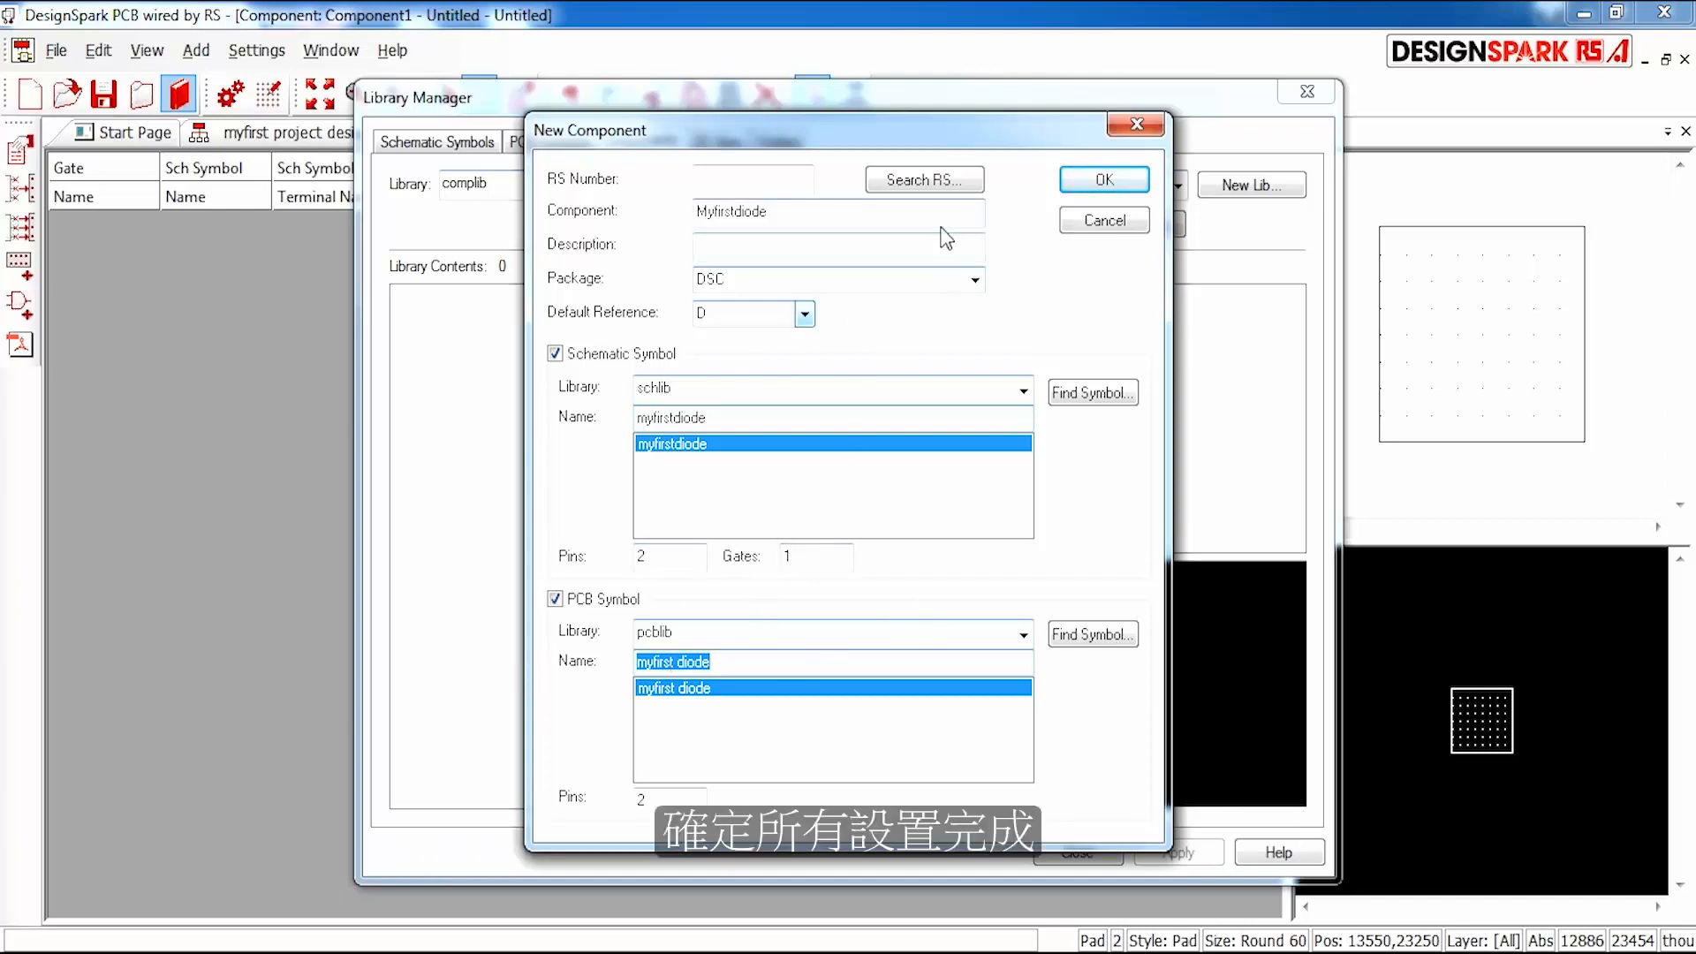
left_click(1128, 179)
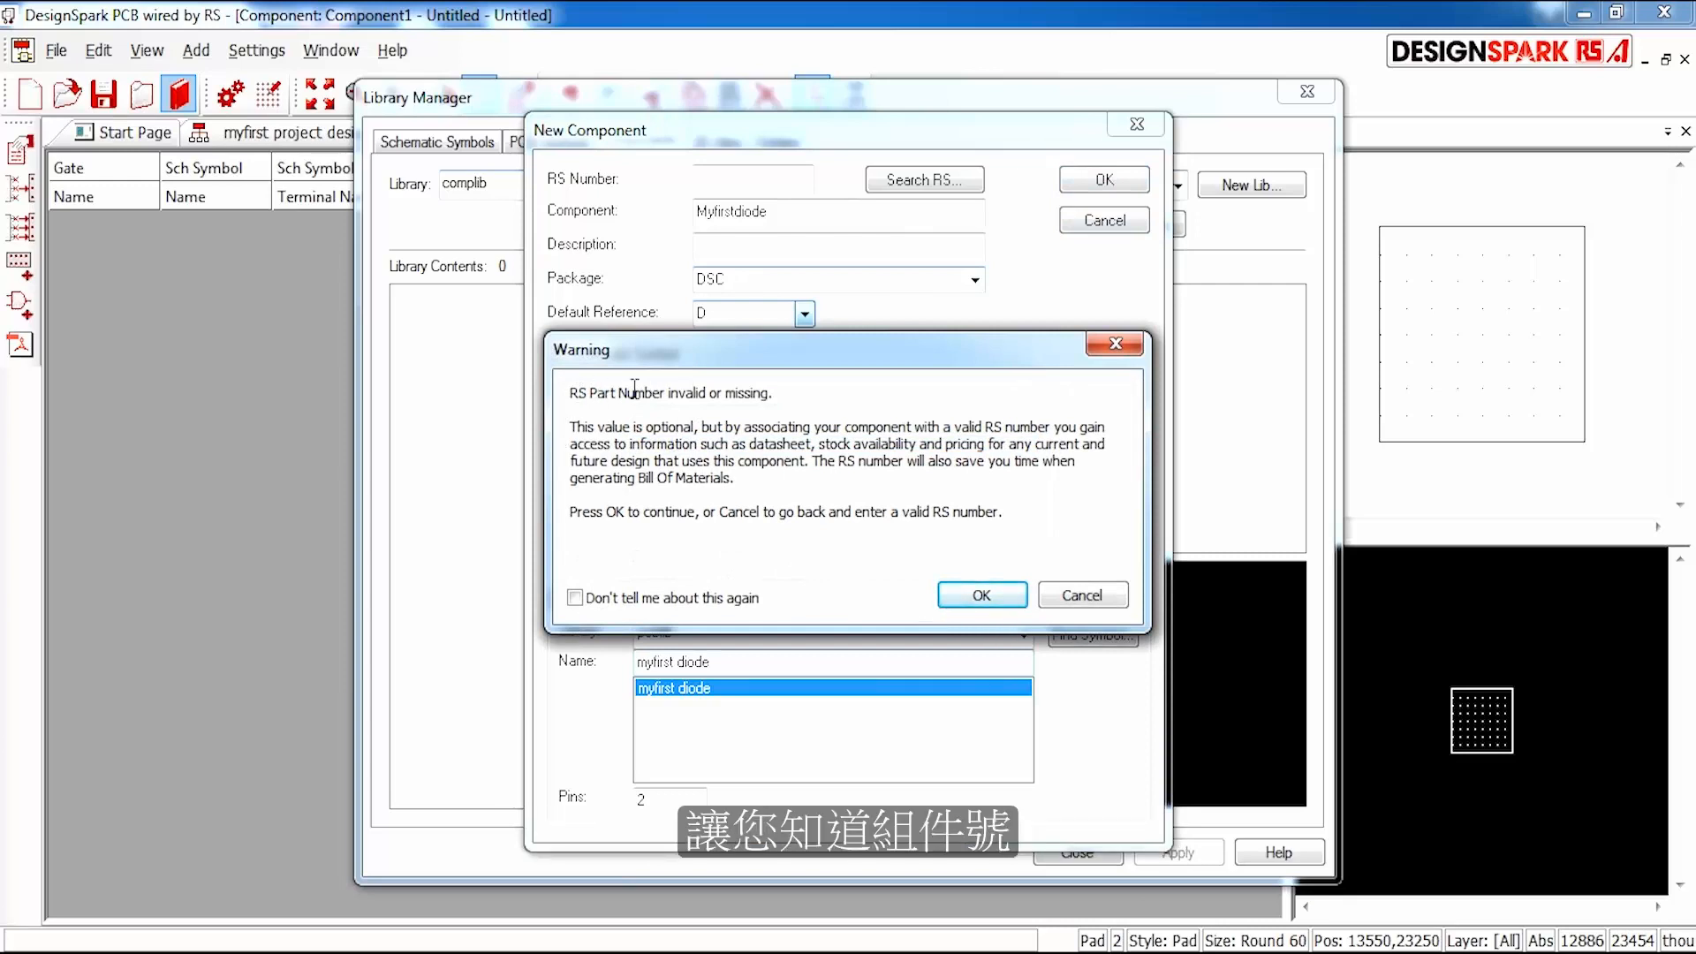
left_click(986, 592)
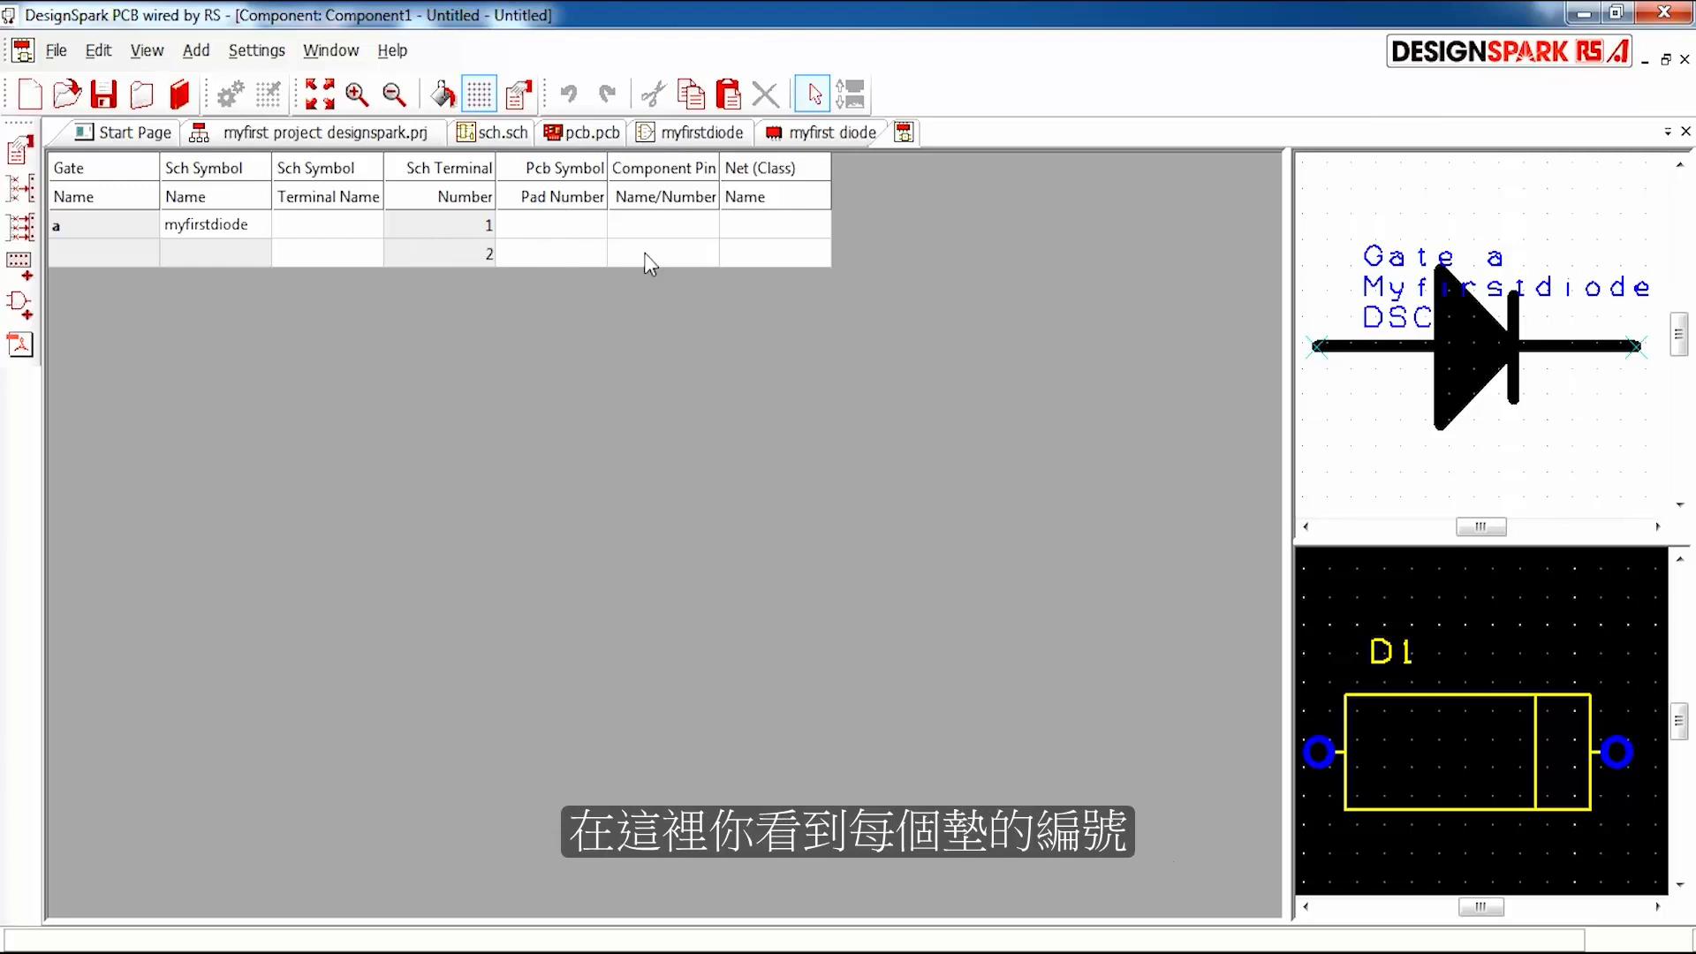
Map the diode's schematic terminals 1 and 2 one-to-one to the PCB pads and component pins, and save Myfirstdiode to the complib library.
left_click(21, 228)
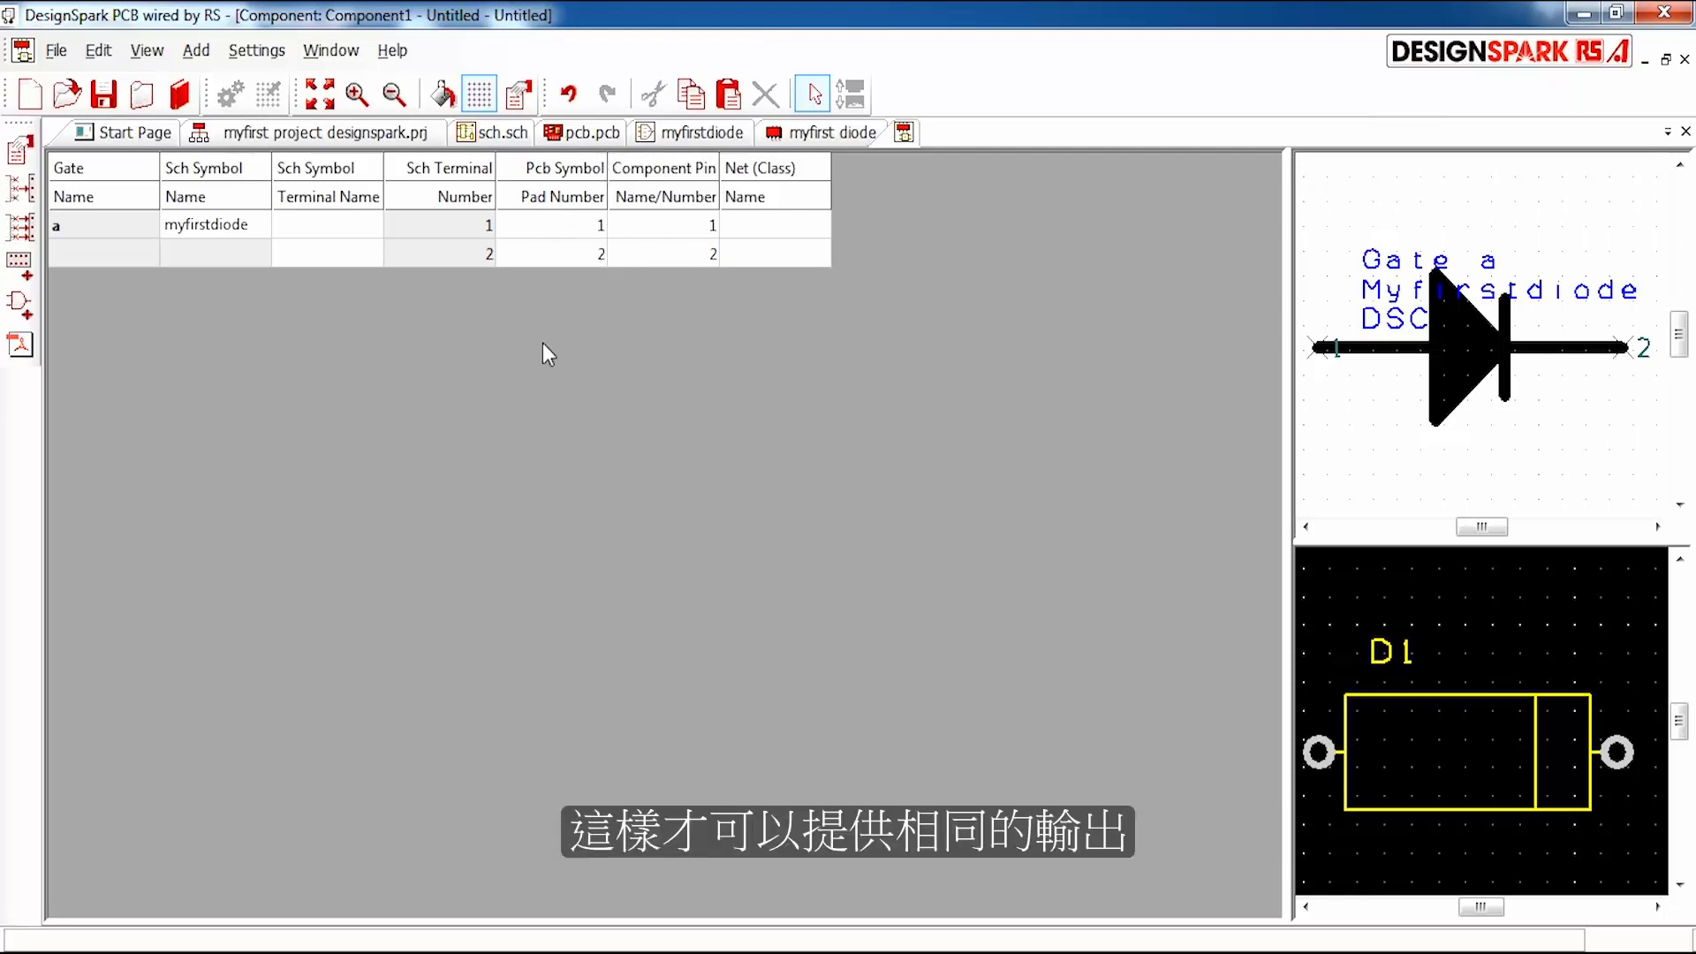
left_click(331, 225)
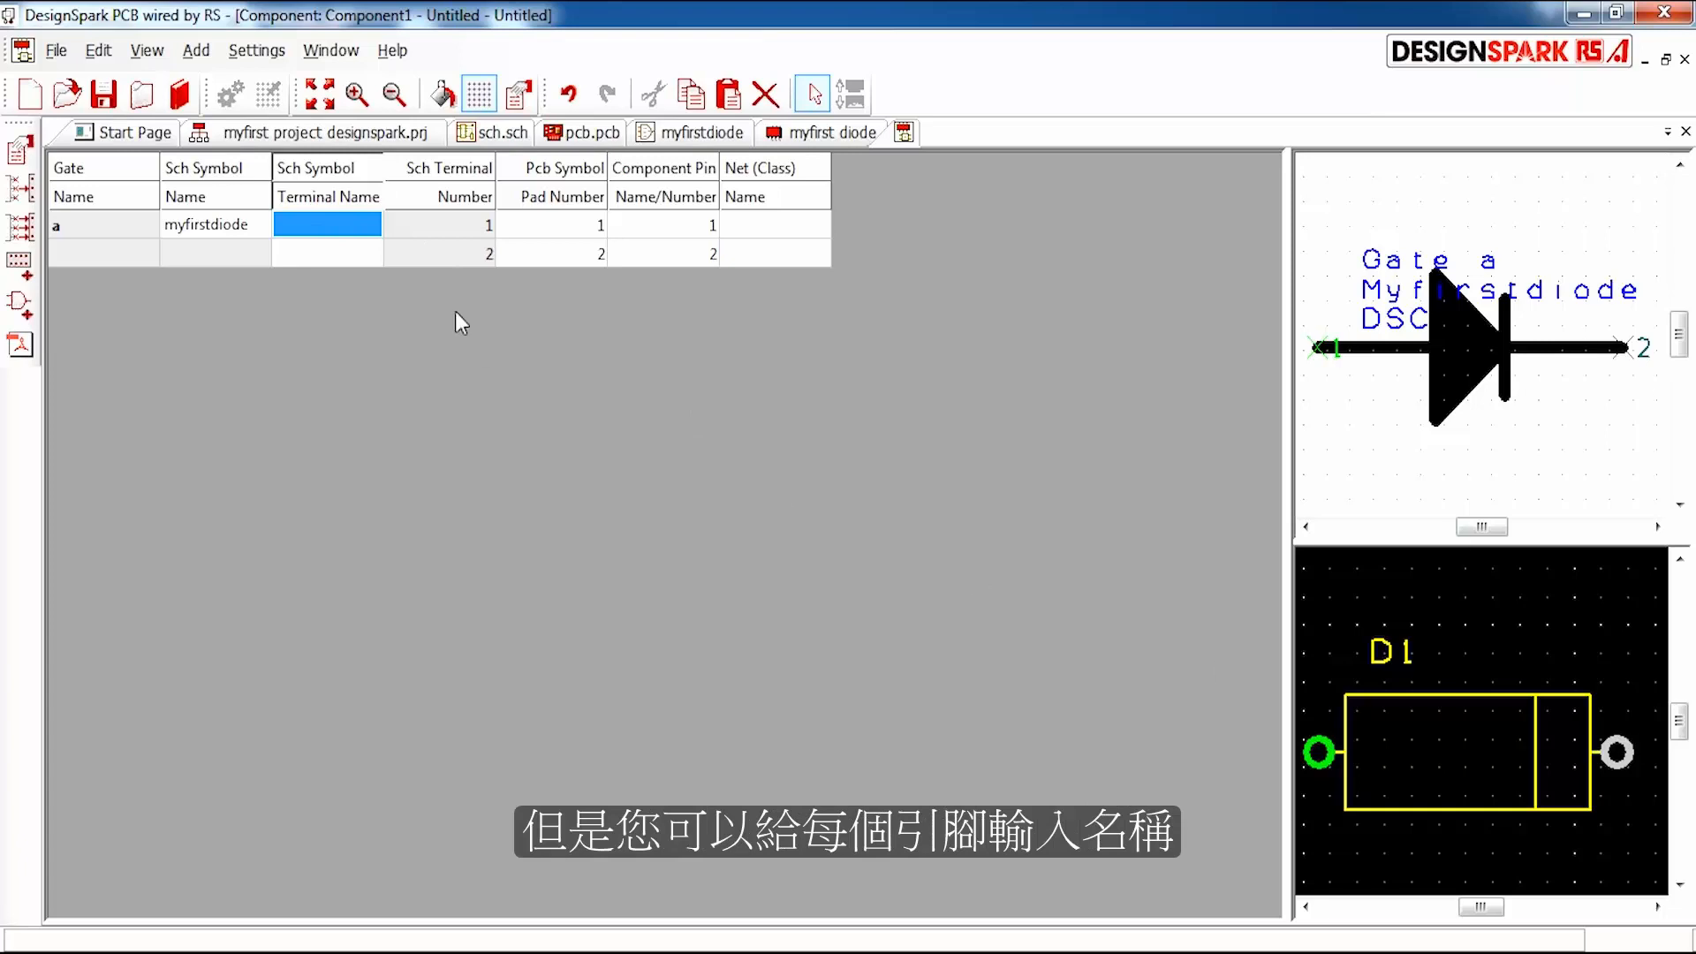
left_click(104, 93)
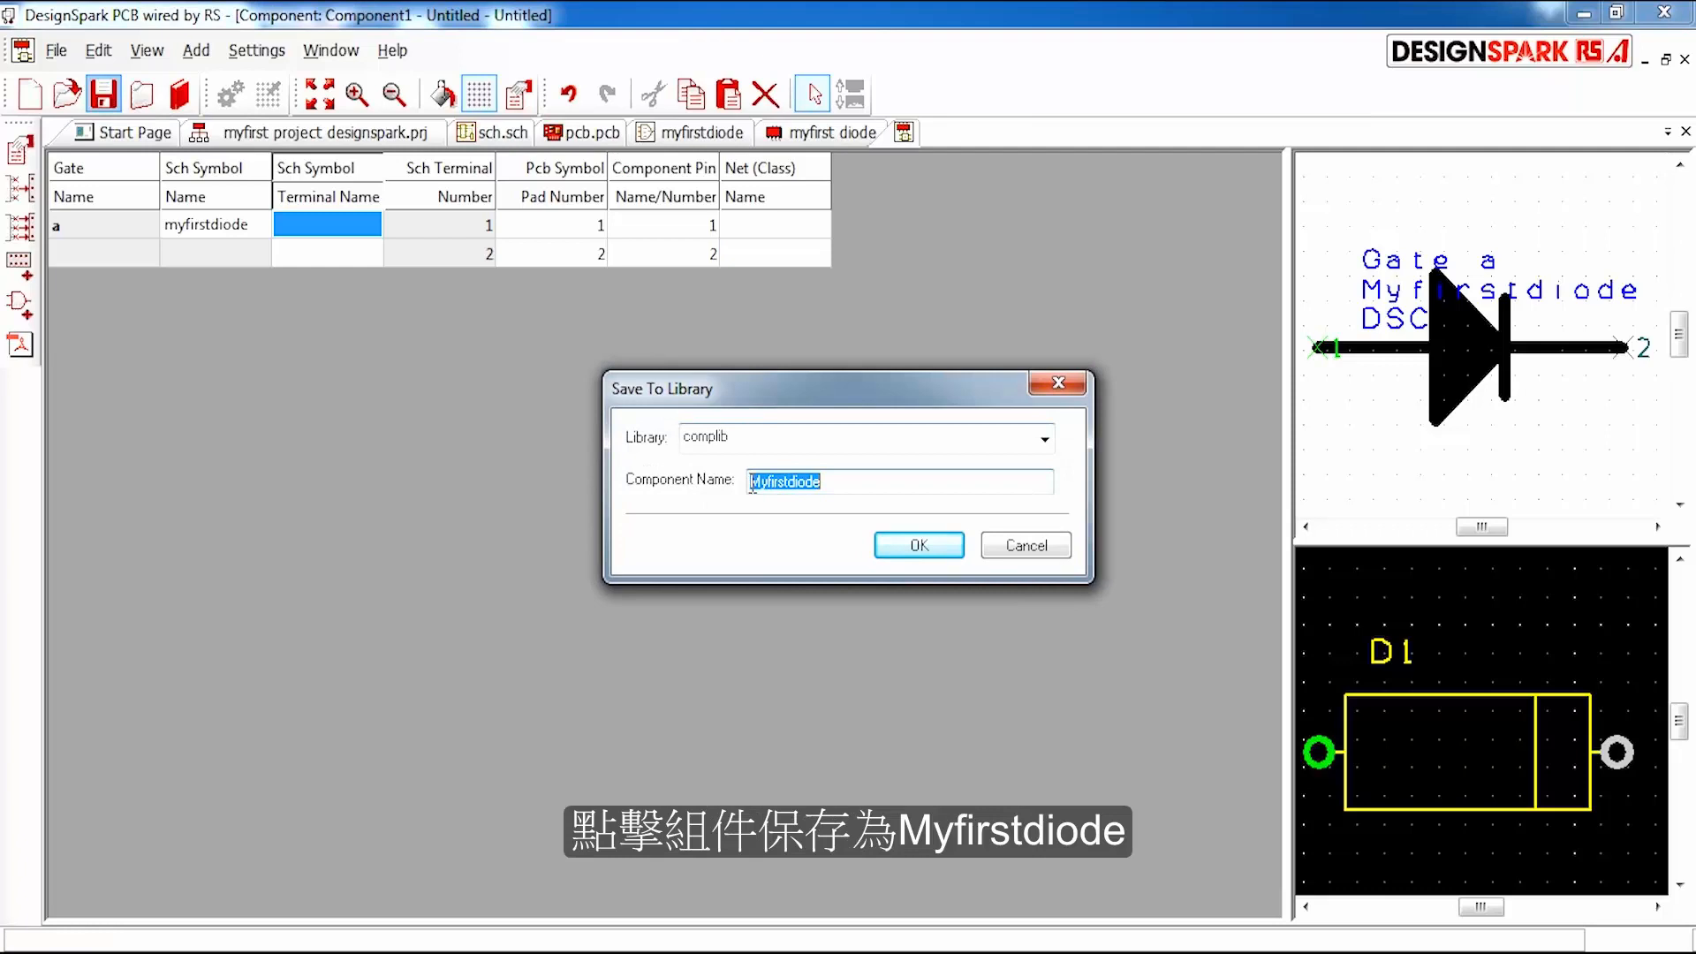
left_click(923, 539)
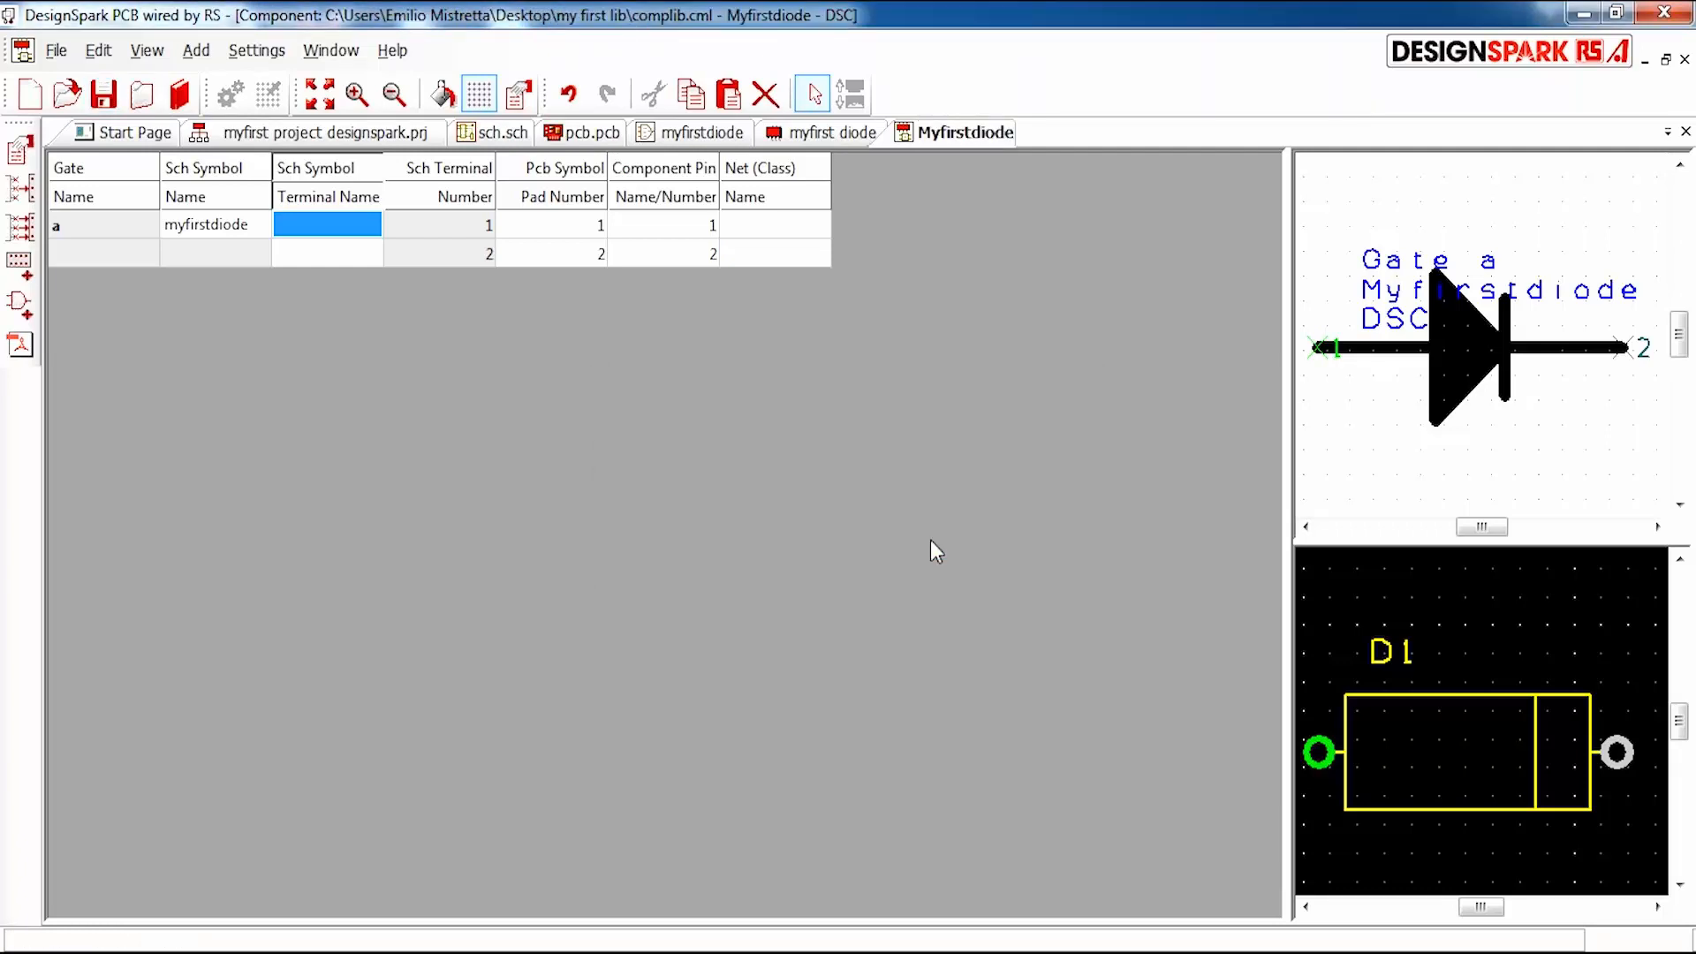
Check the schematic and PCB design files listed in the myfirst project designspark.prj project.
left_click(512, 139)
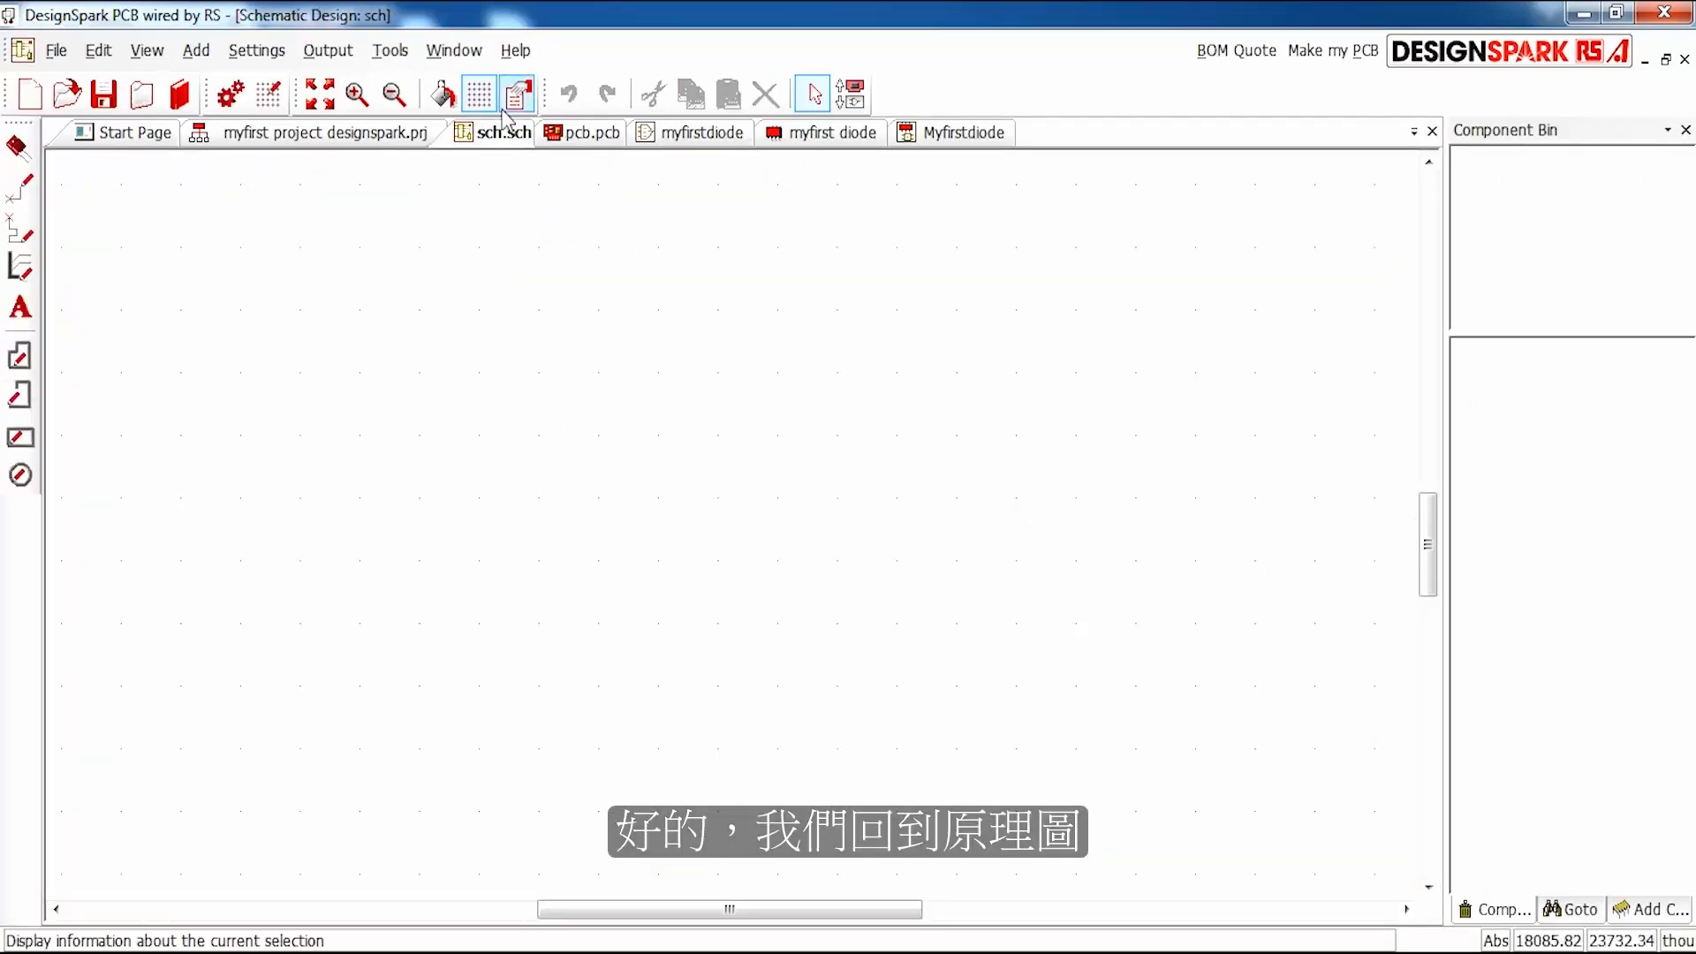
left_click(250, 139)
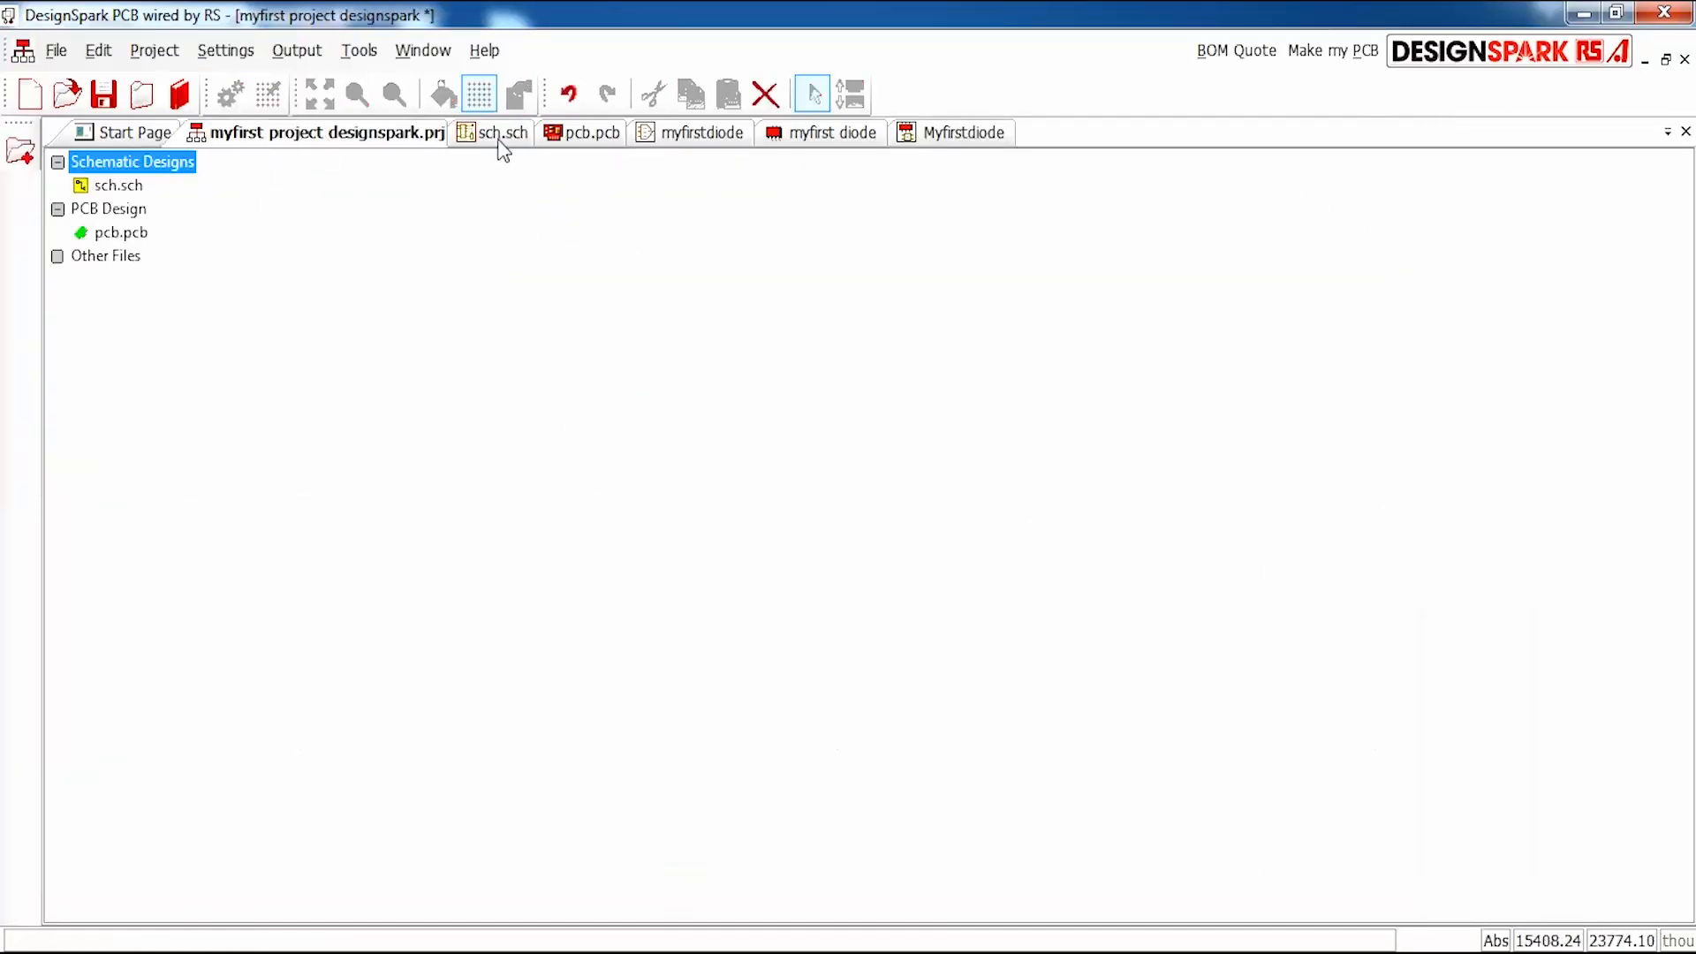
left_click(122, 187)
left_click(124, 233)
left_click(122, 185)
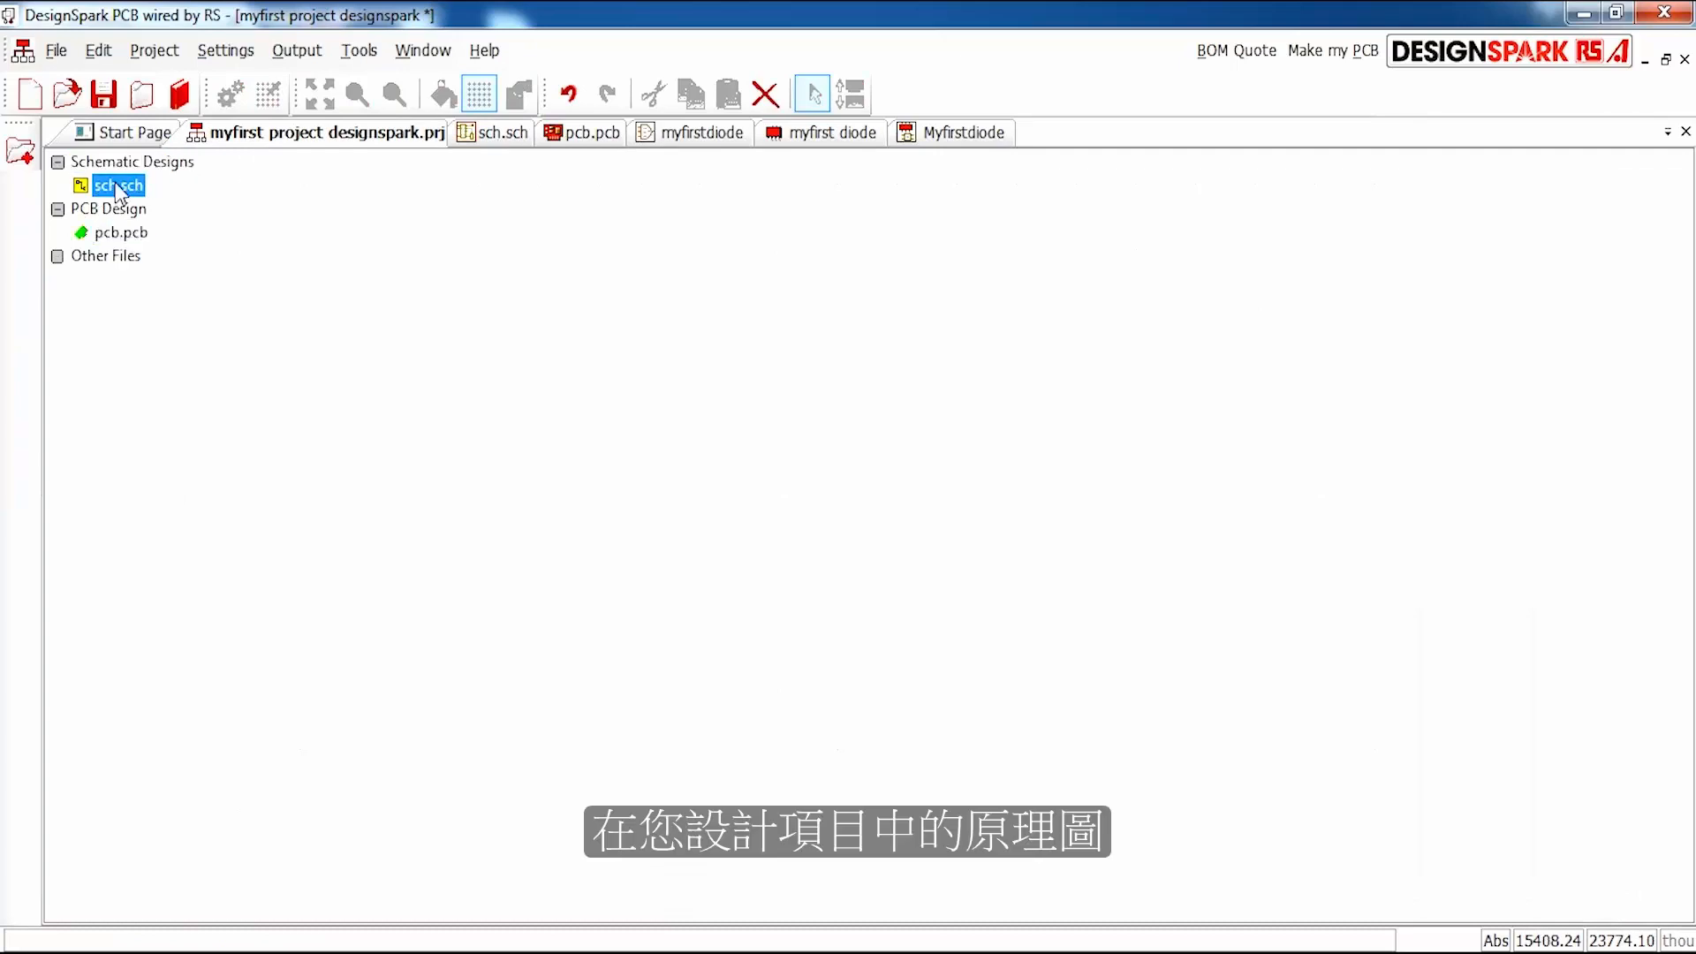
Start adding a component to the sch.sch schematic and choose Myfirstdiode from the complib library in the "my first lib" folder.
left_click(495, 135)
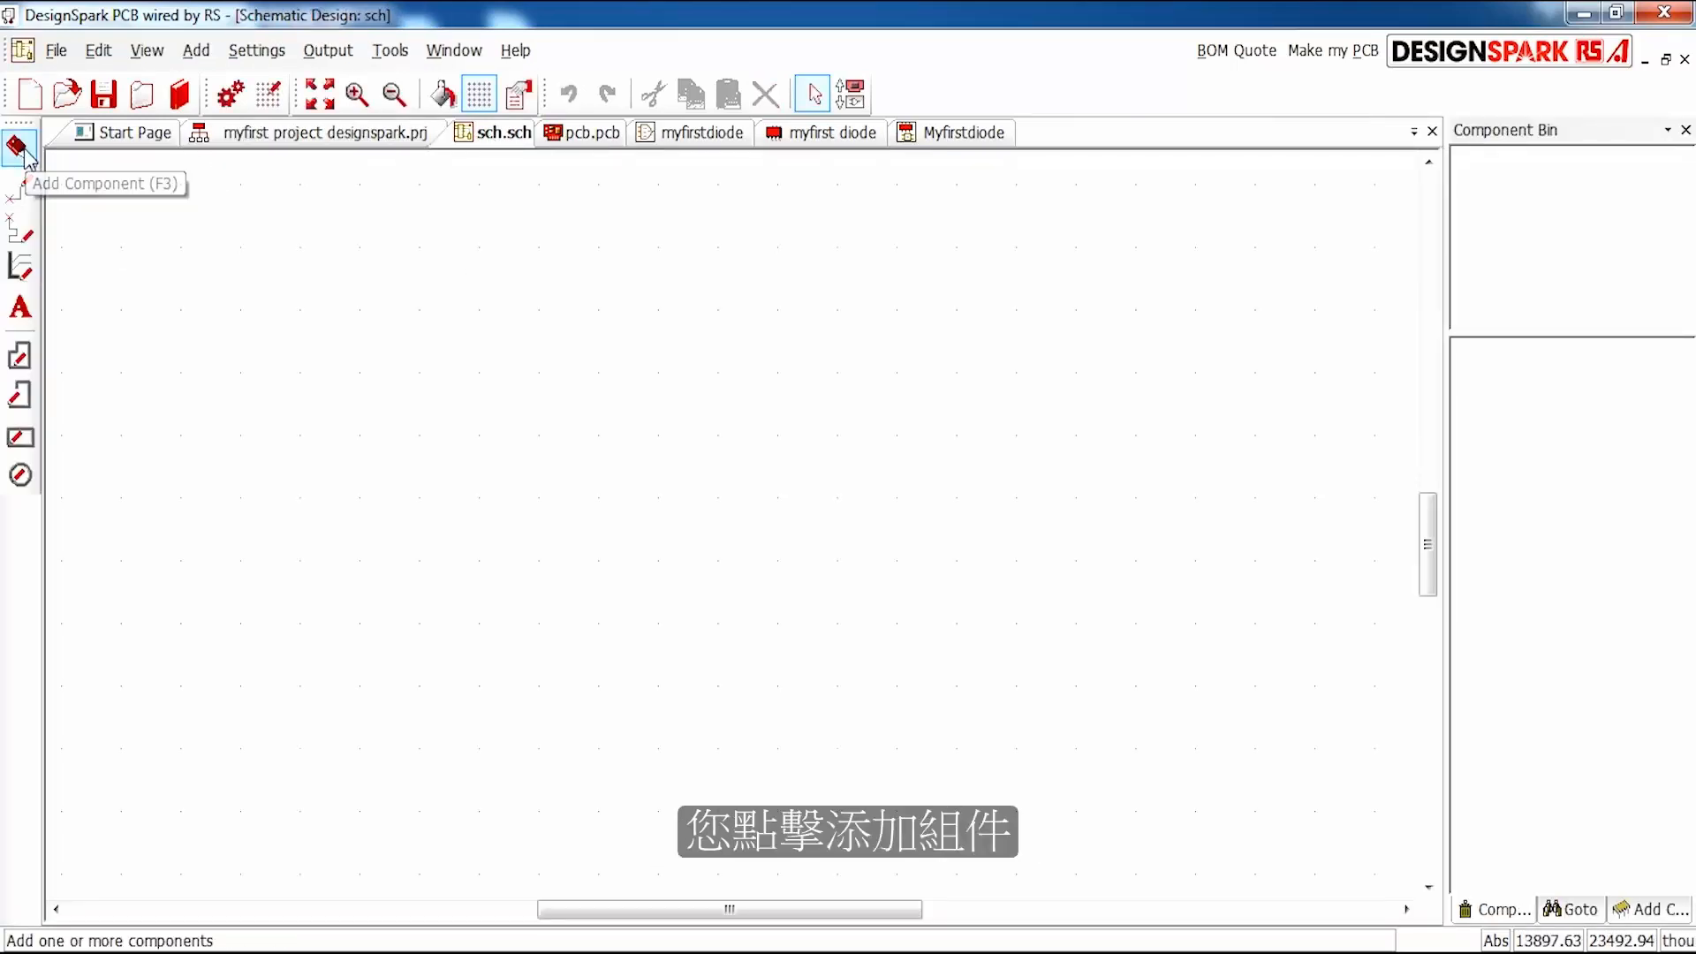
left_click(20, 149)
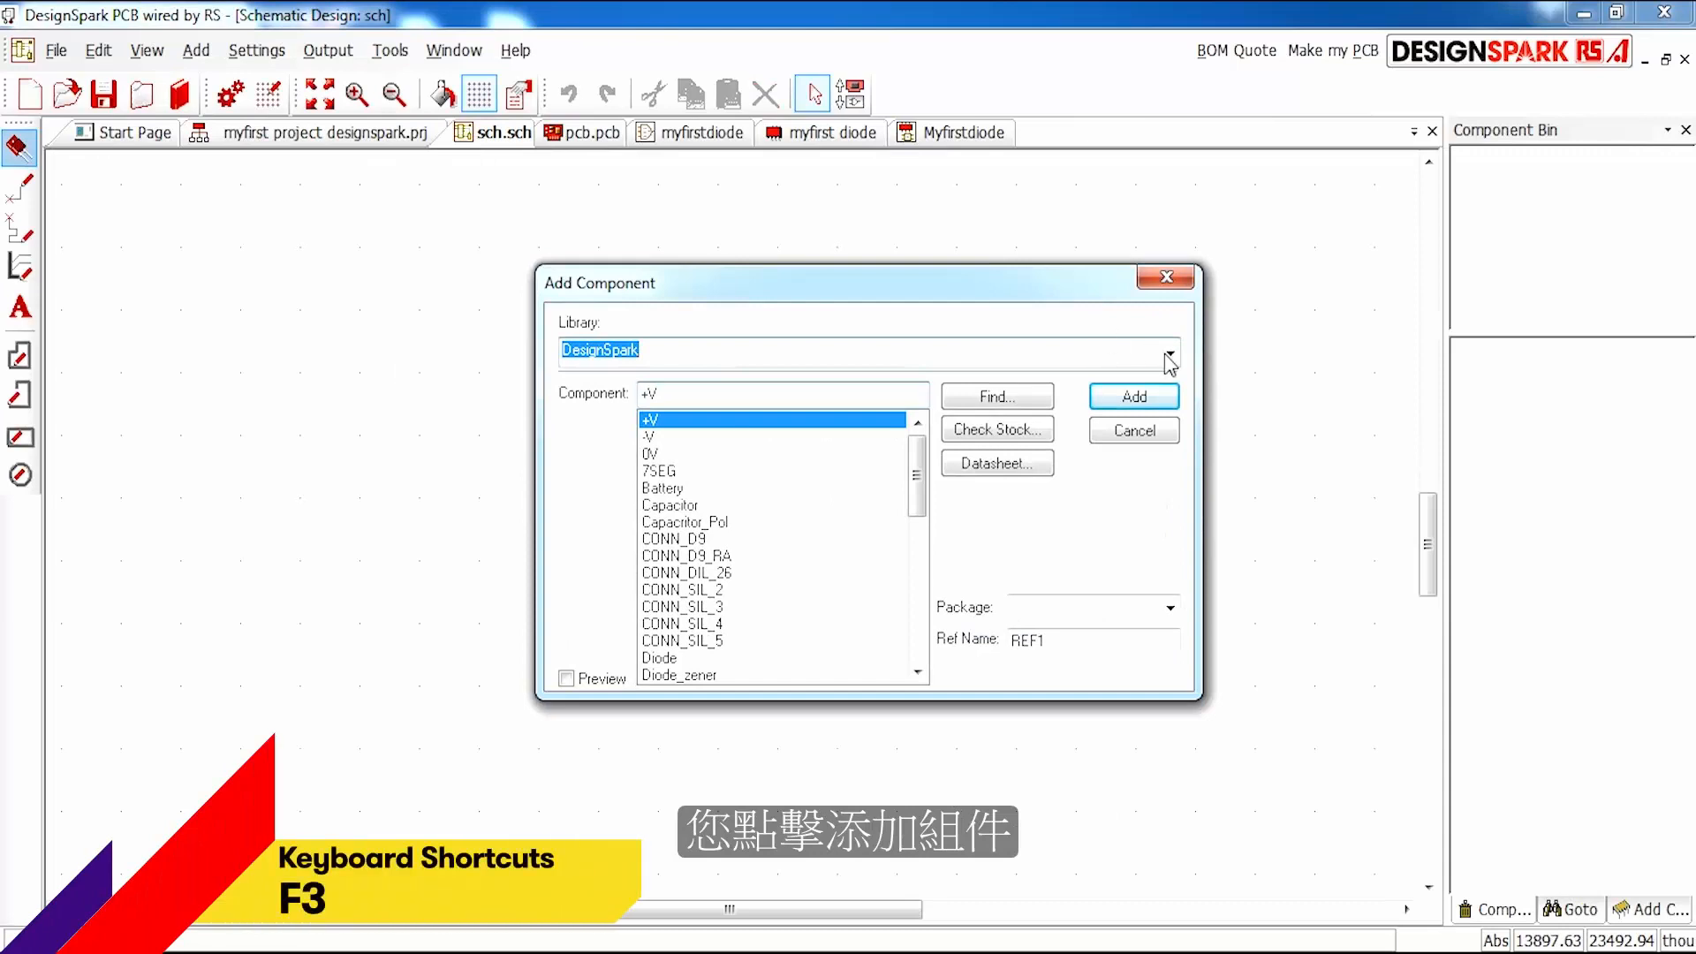
scroll(700, 537, "down", 3)
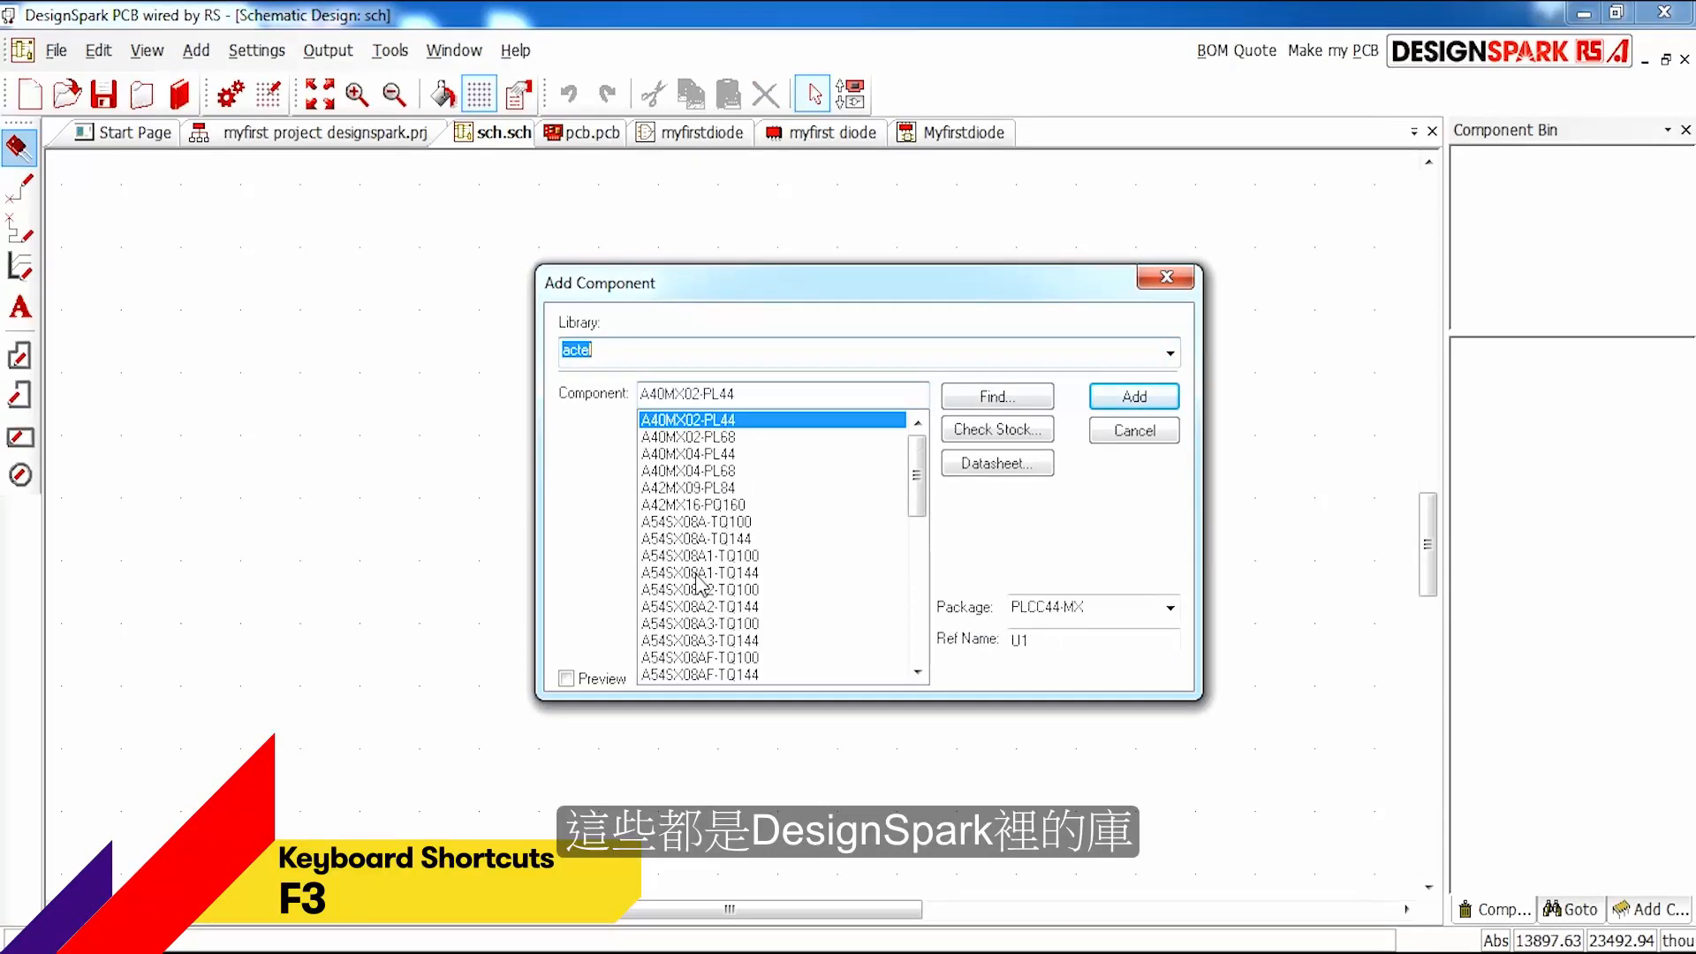
left_click(1162, 353)
scroll(645, 618, "down", 2)
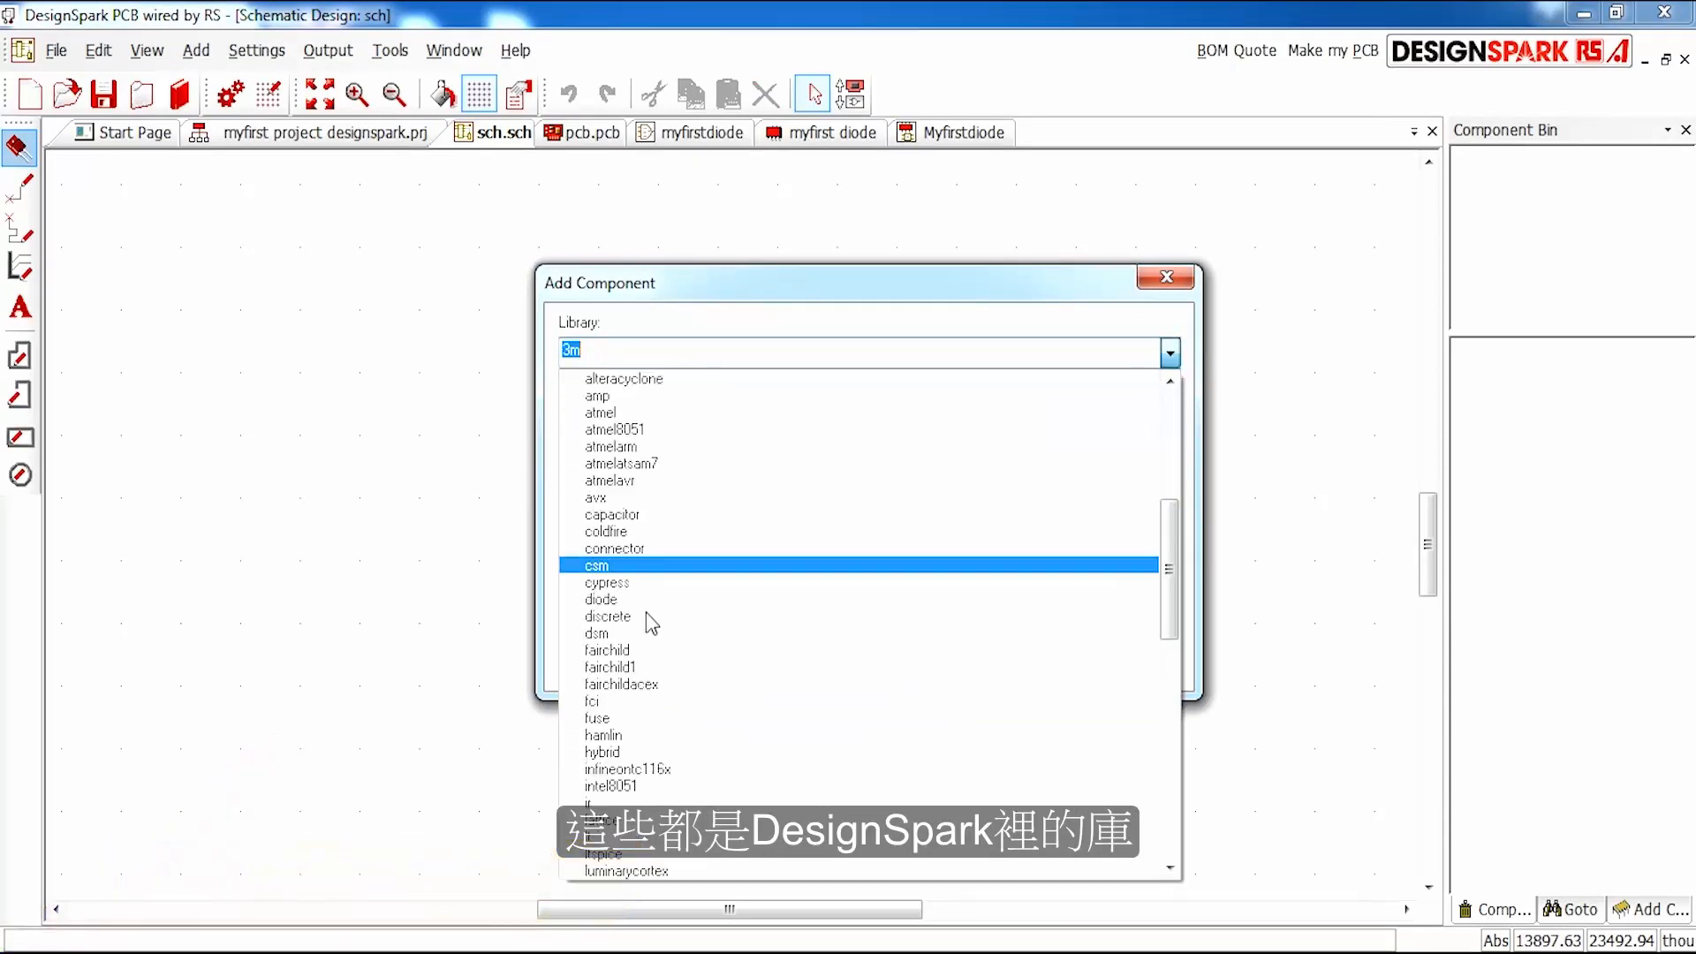
scroll(667, 495, "up", 7)
scroll(656, 686, "up", 3)
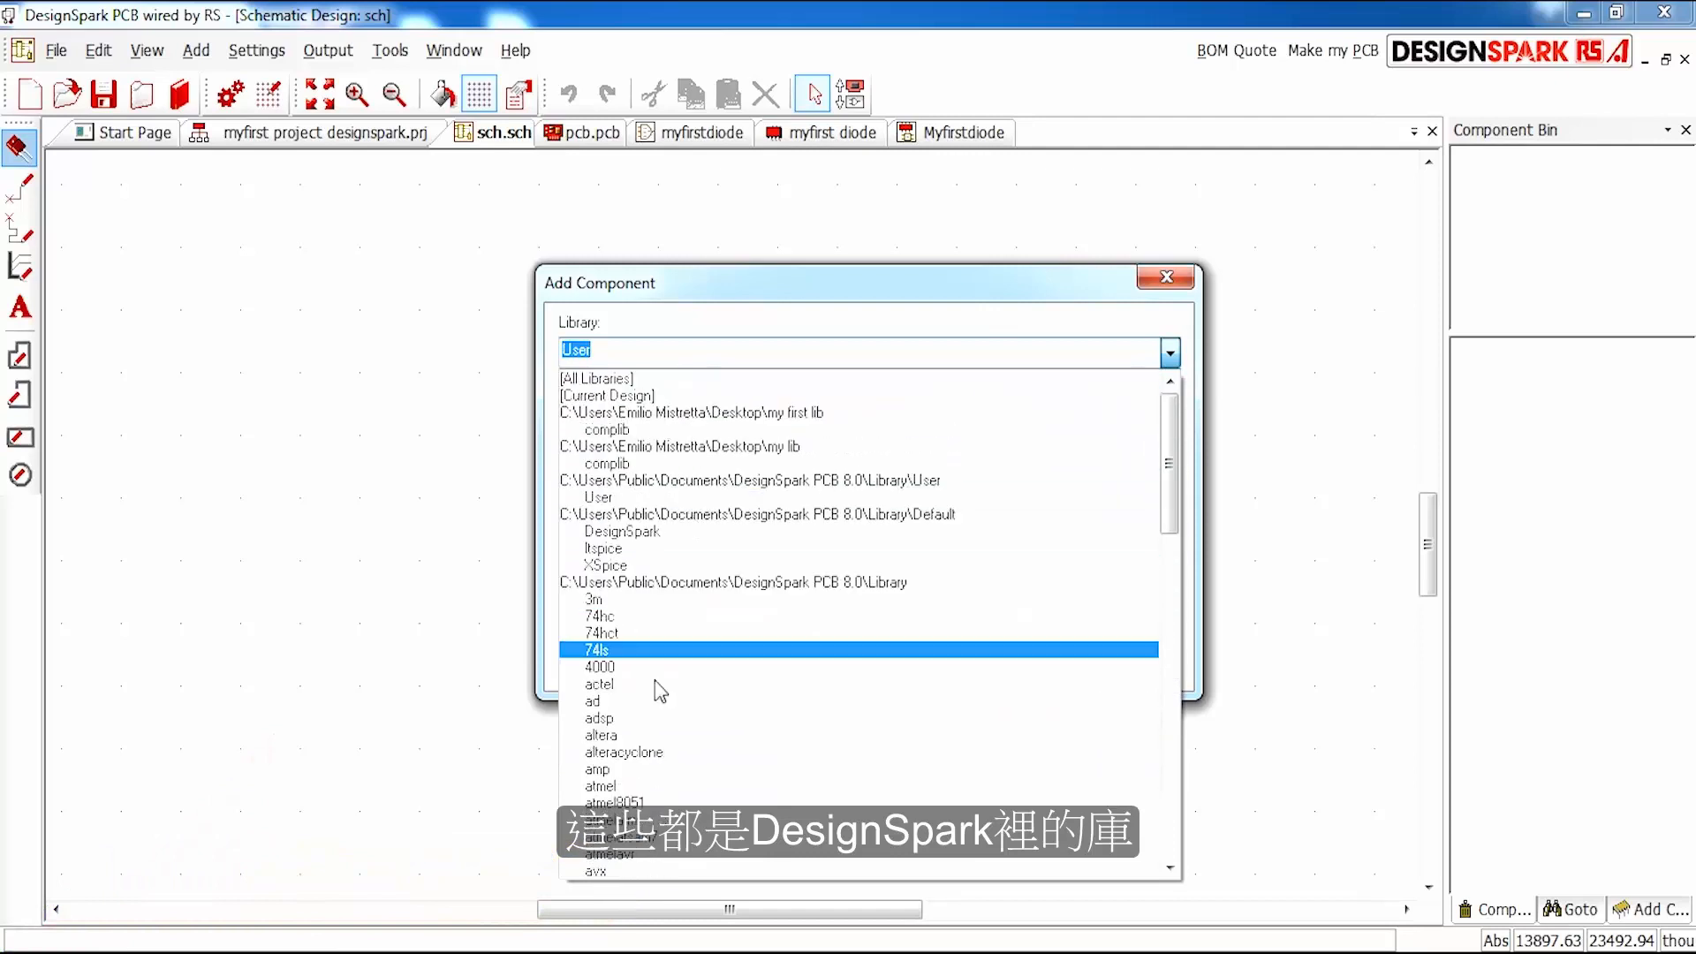
scroll(655, 503, "down", 2)
scroll(681, 595, "up", 2)
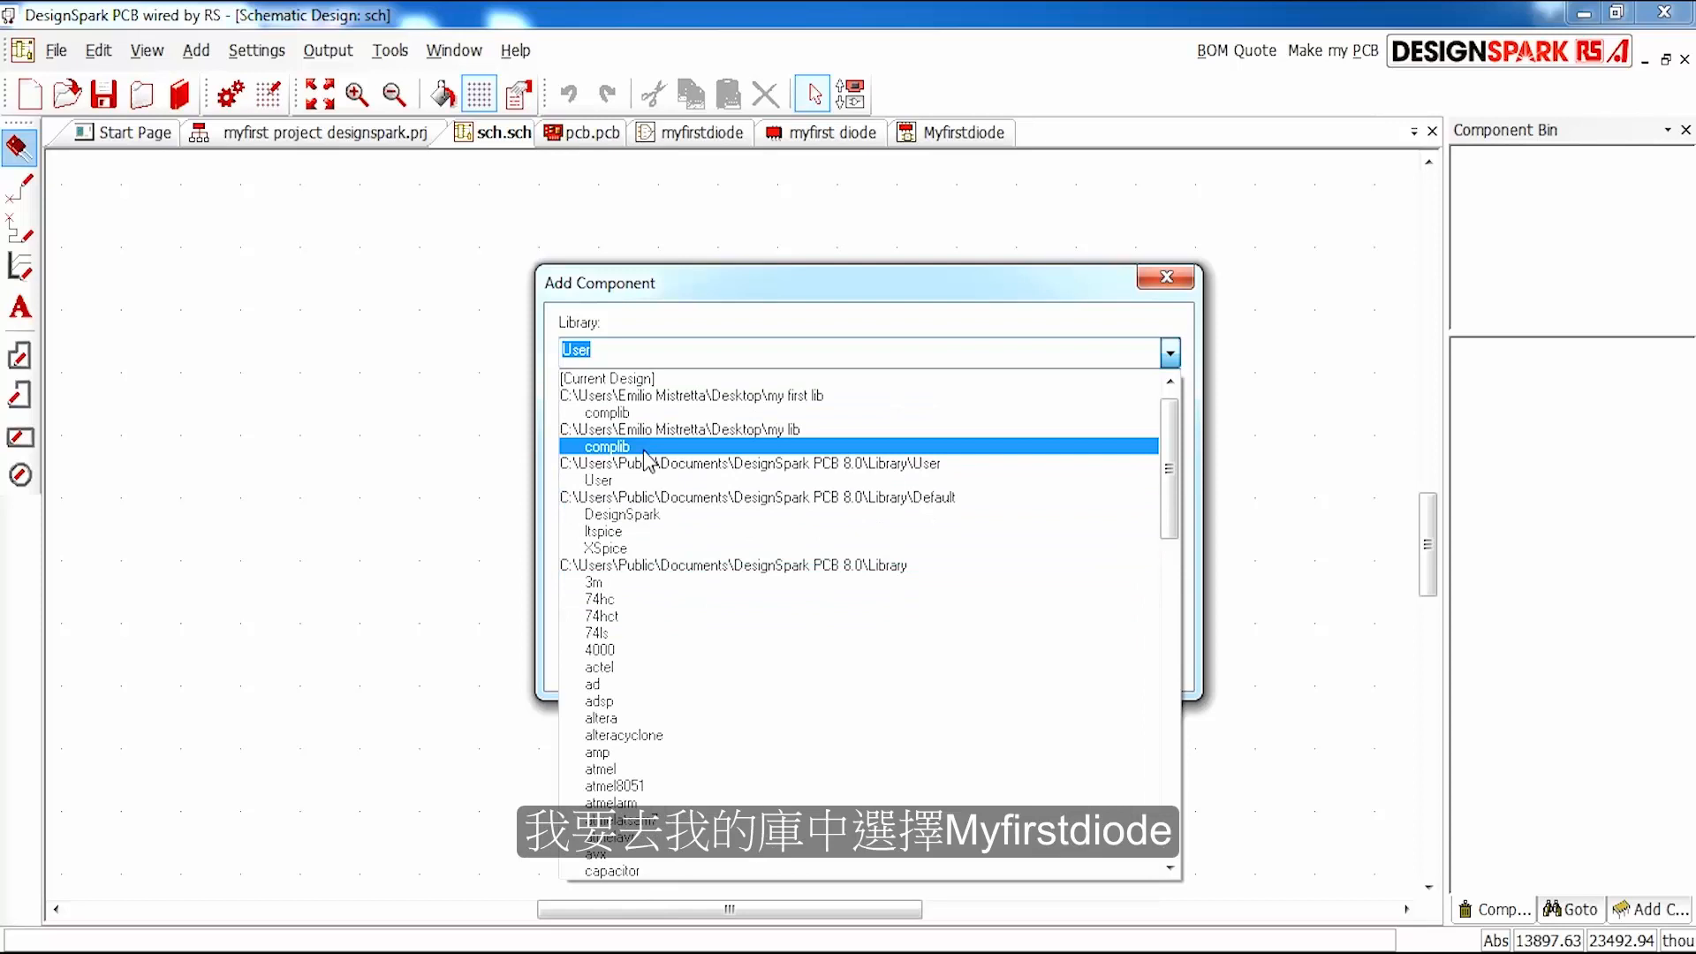
left_click(649, 412)
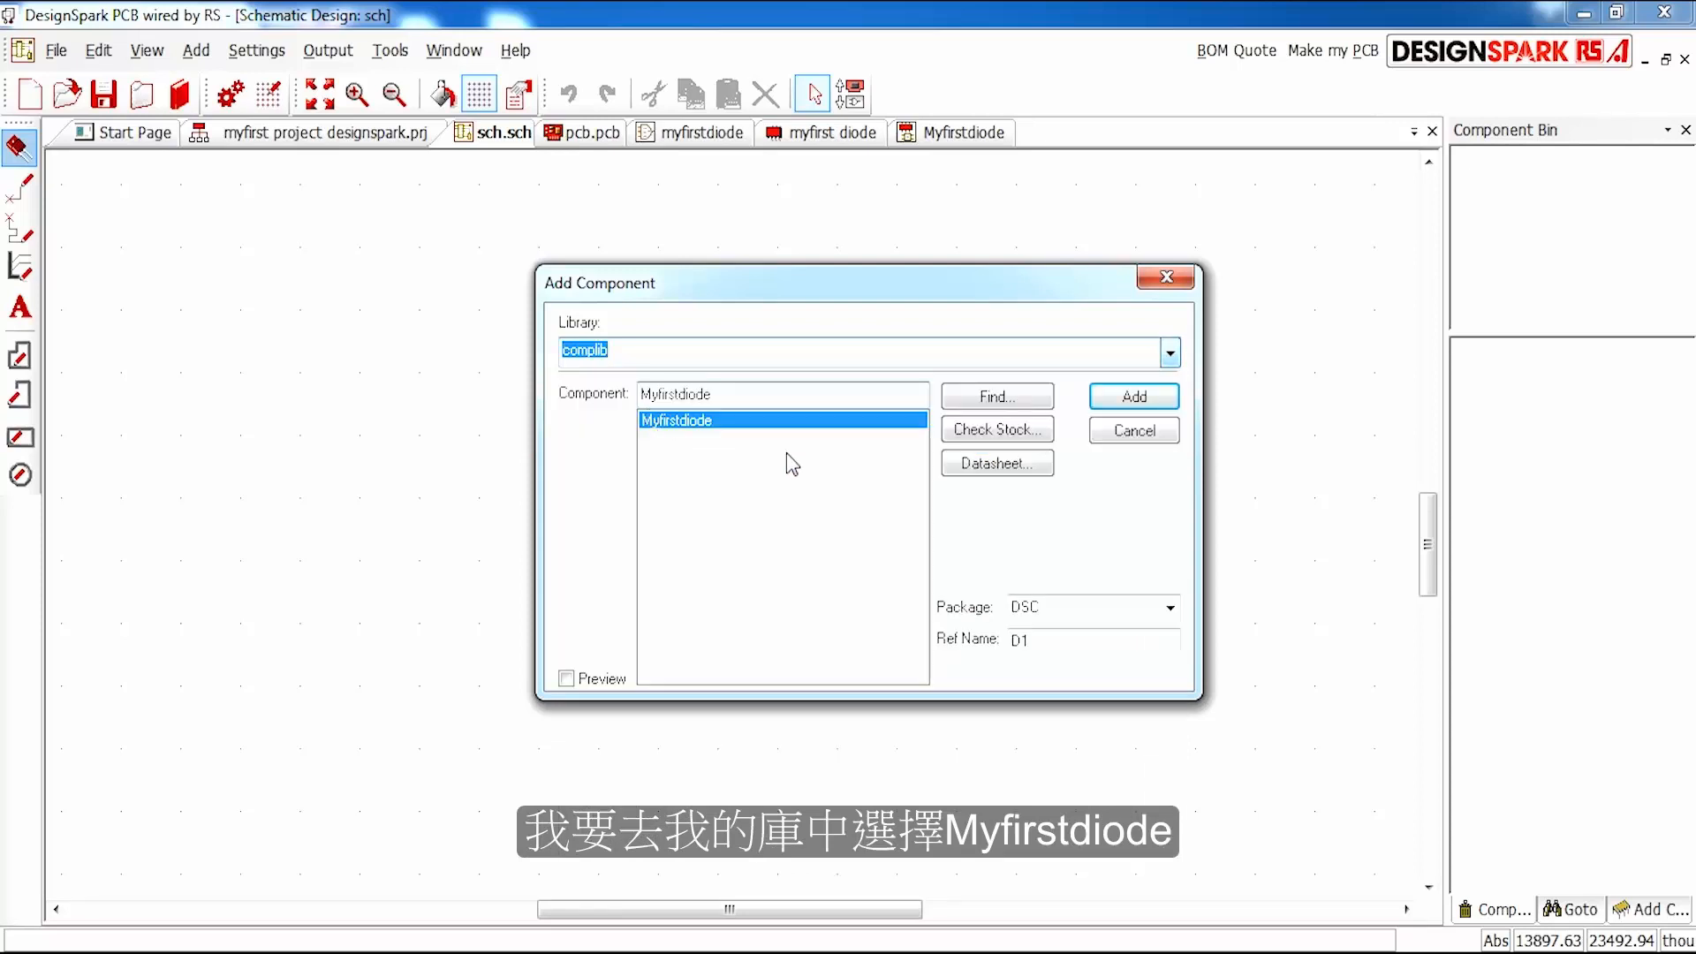
key("Tab")
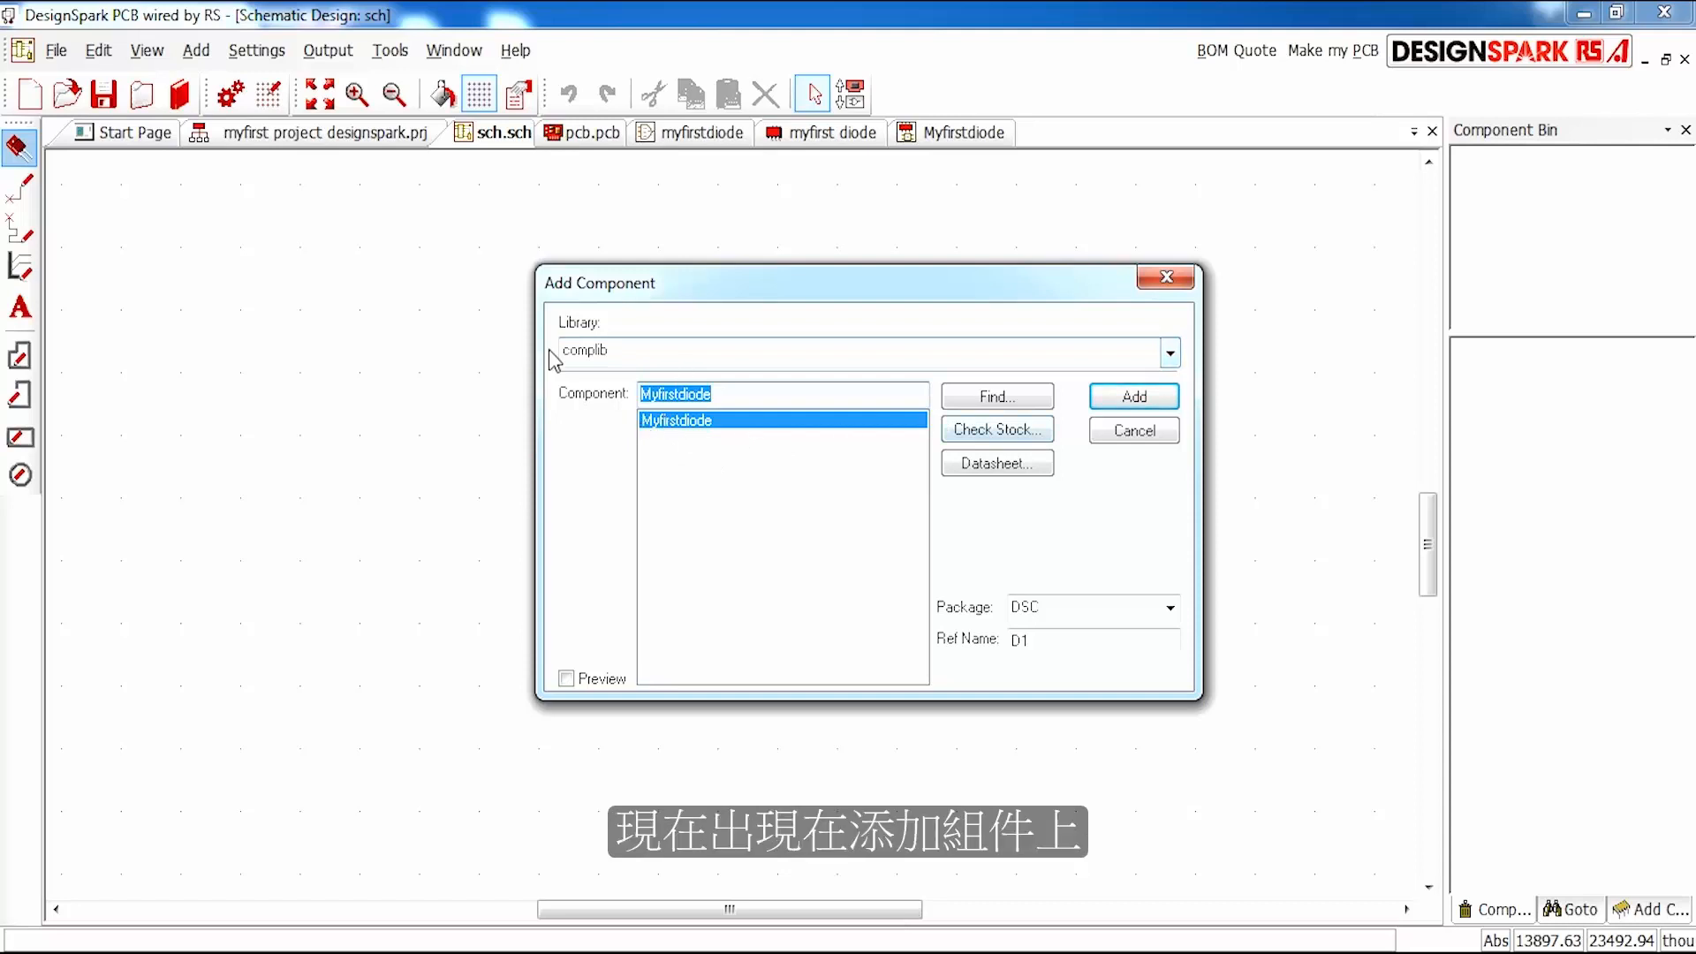
Place one Myfirstdiode component on the empty schematic sheet and end the placement.
left_click(1131, 396)
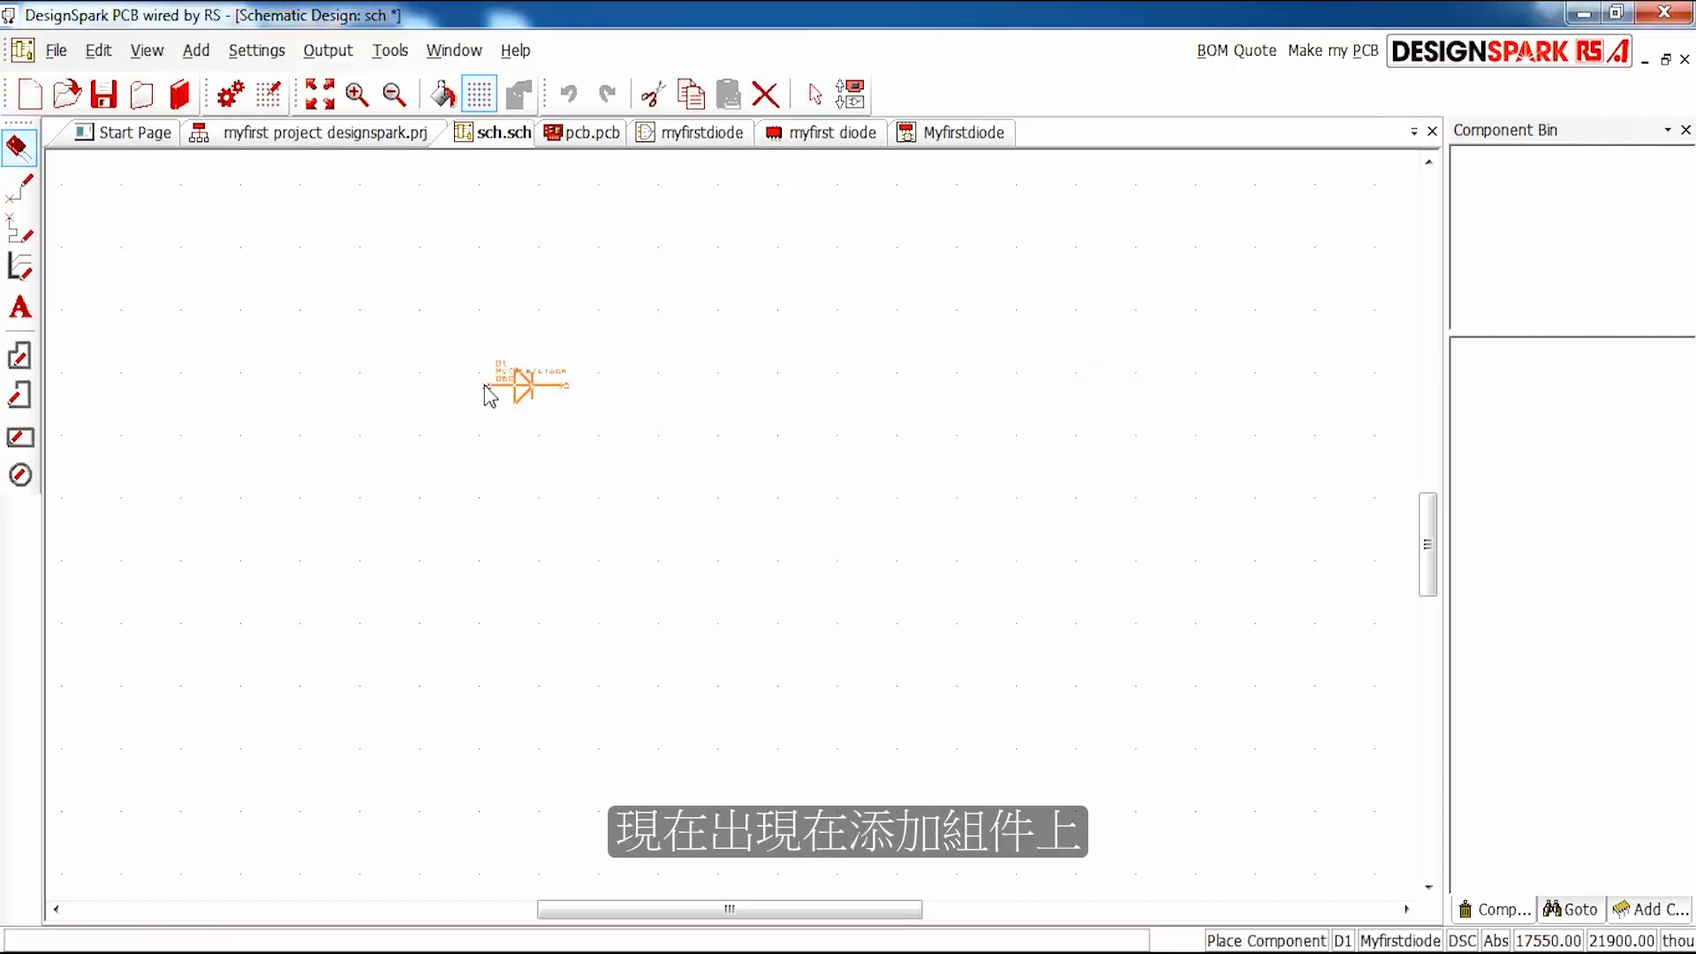
scroll(613, 502, "up", 3)
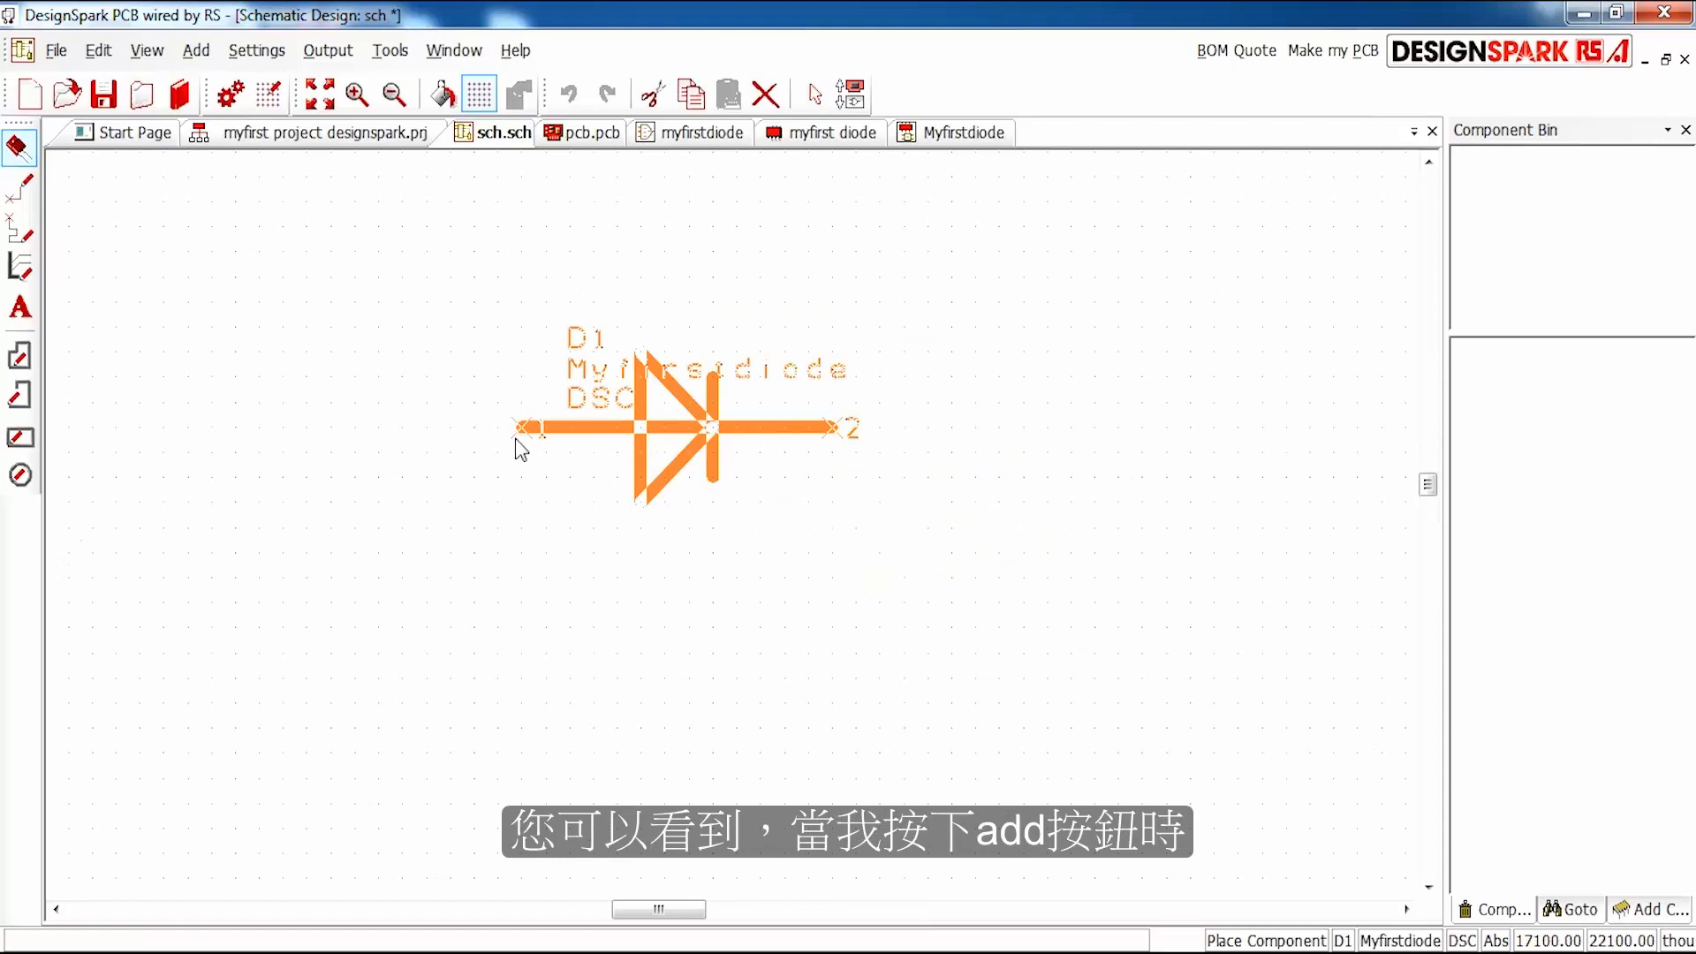
left_click(517, 440)
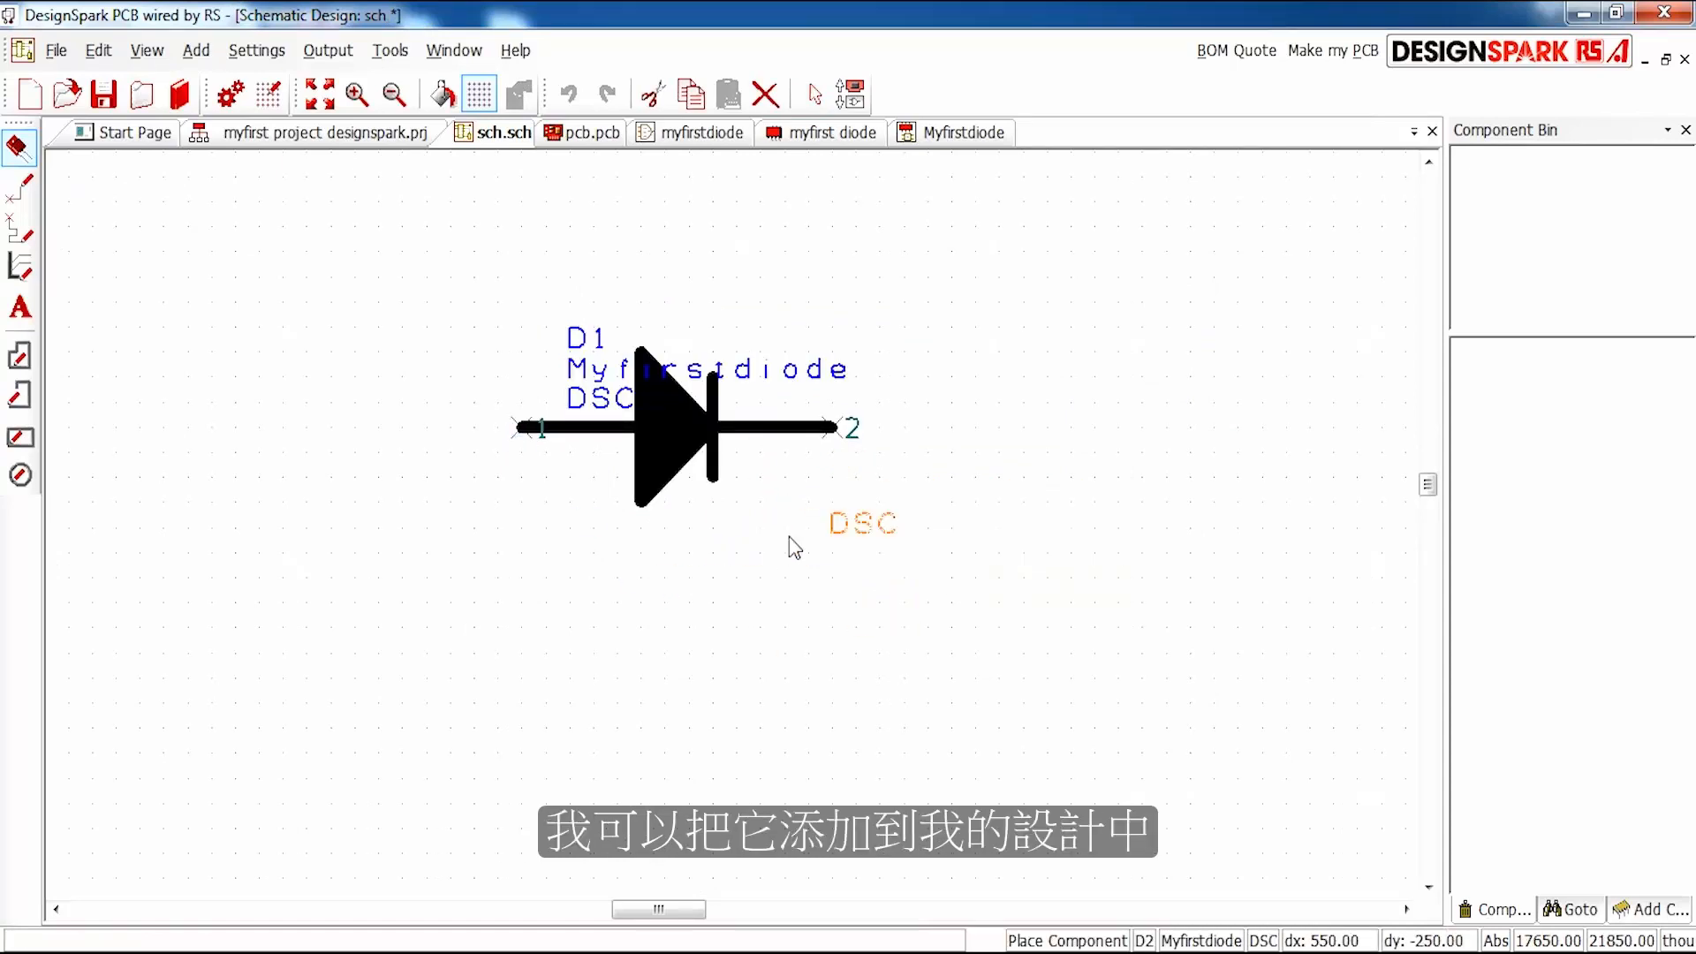
key("Escape")
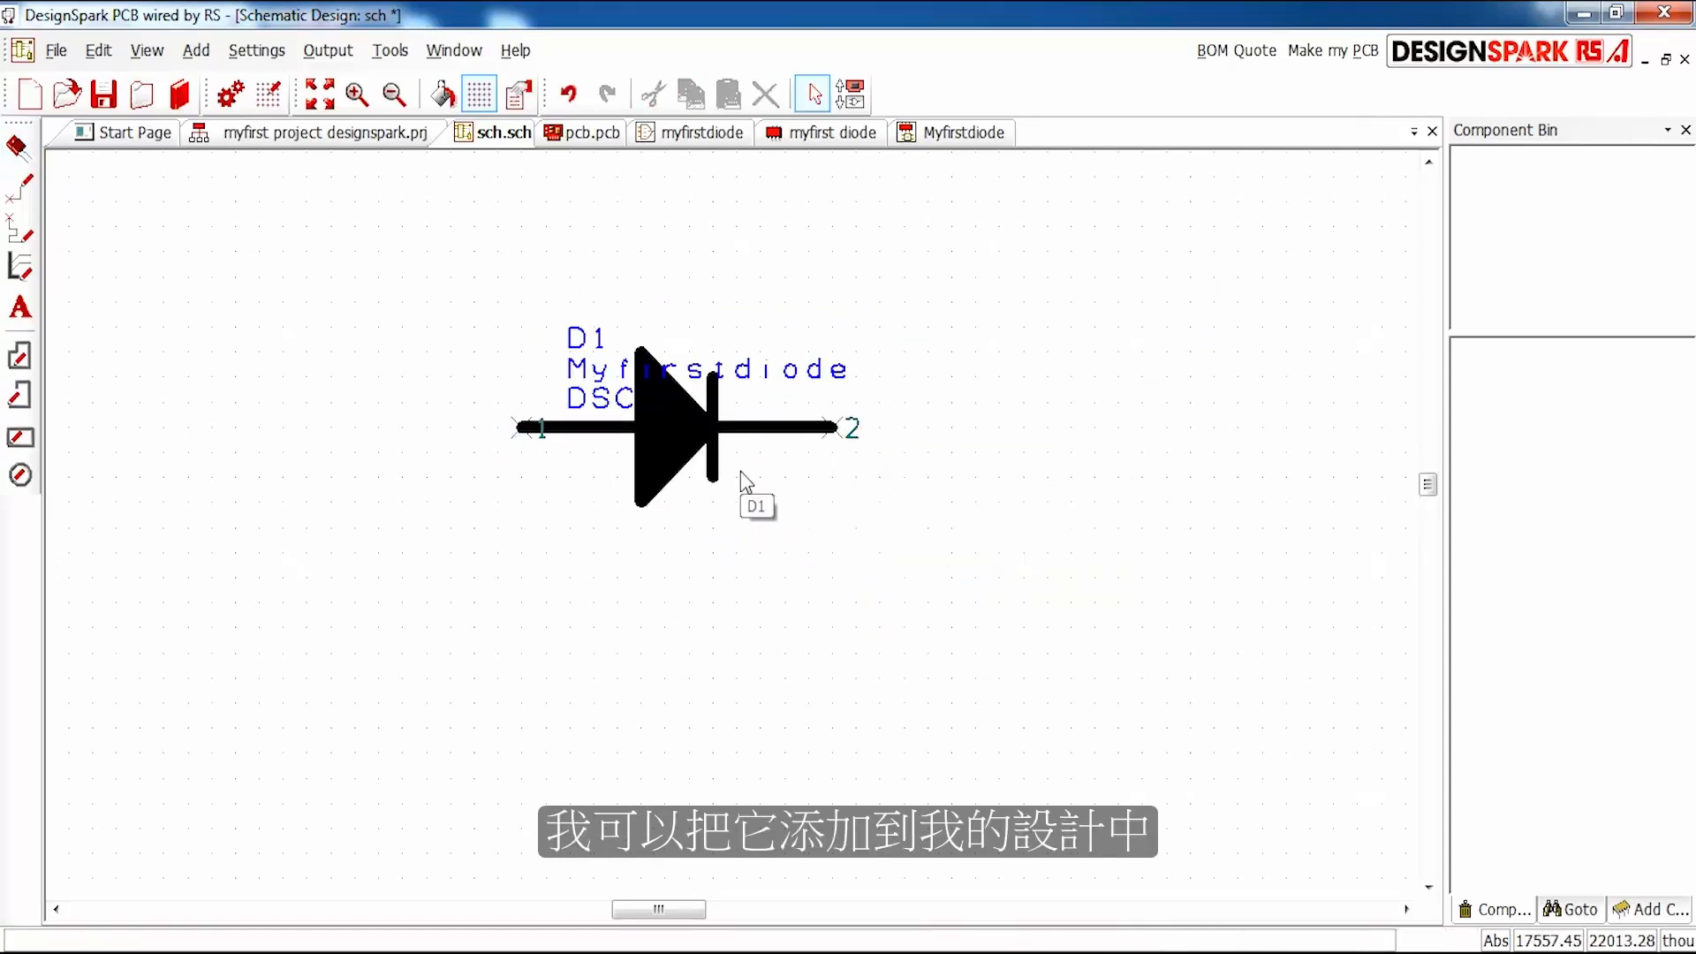
scroll(733, 532, "down", 2)
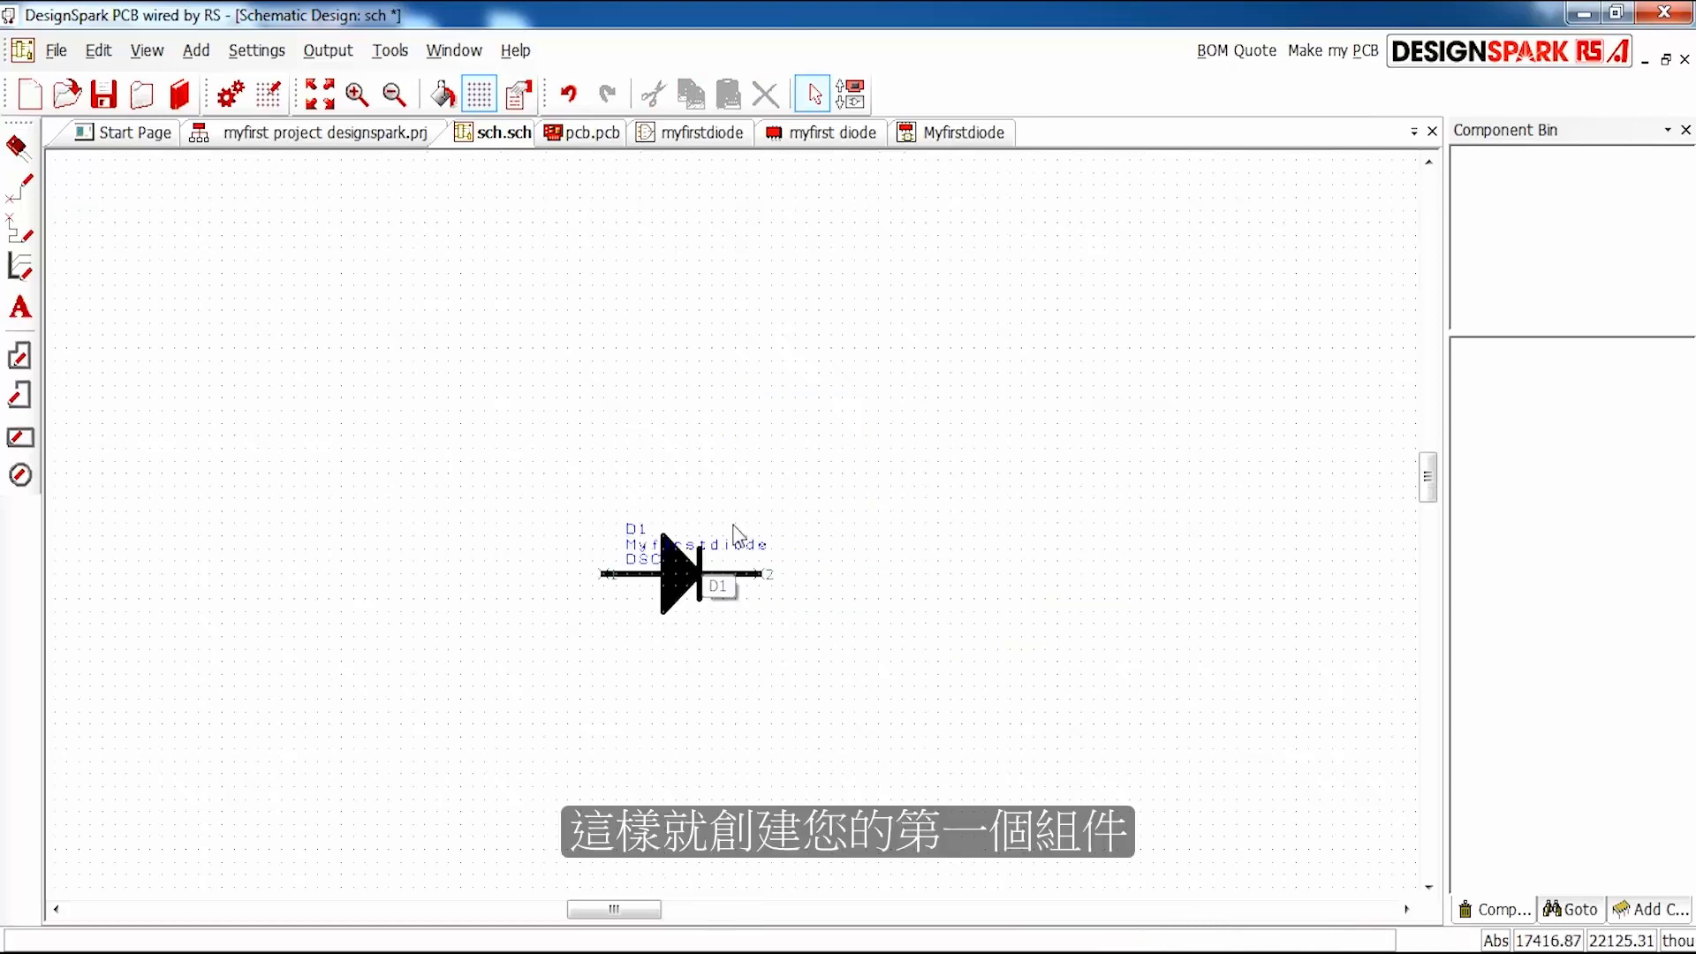
scroll(733, 528, "up", 2)
scroll(733, 524, "down", 1)
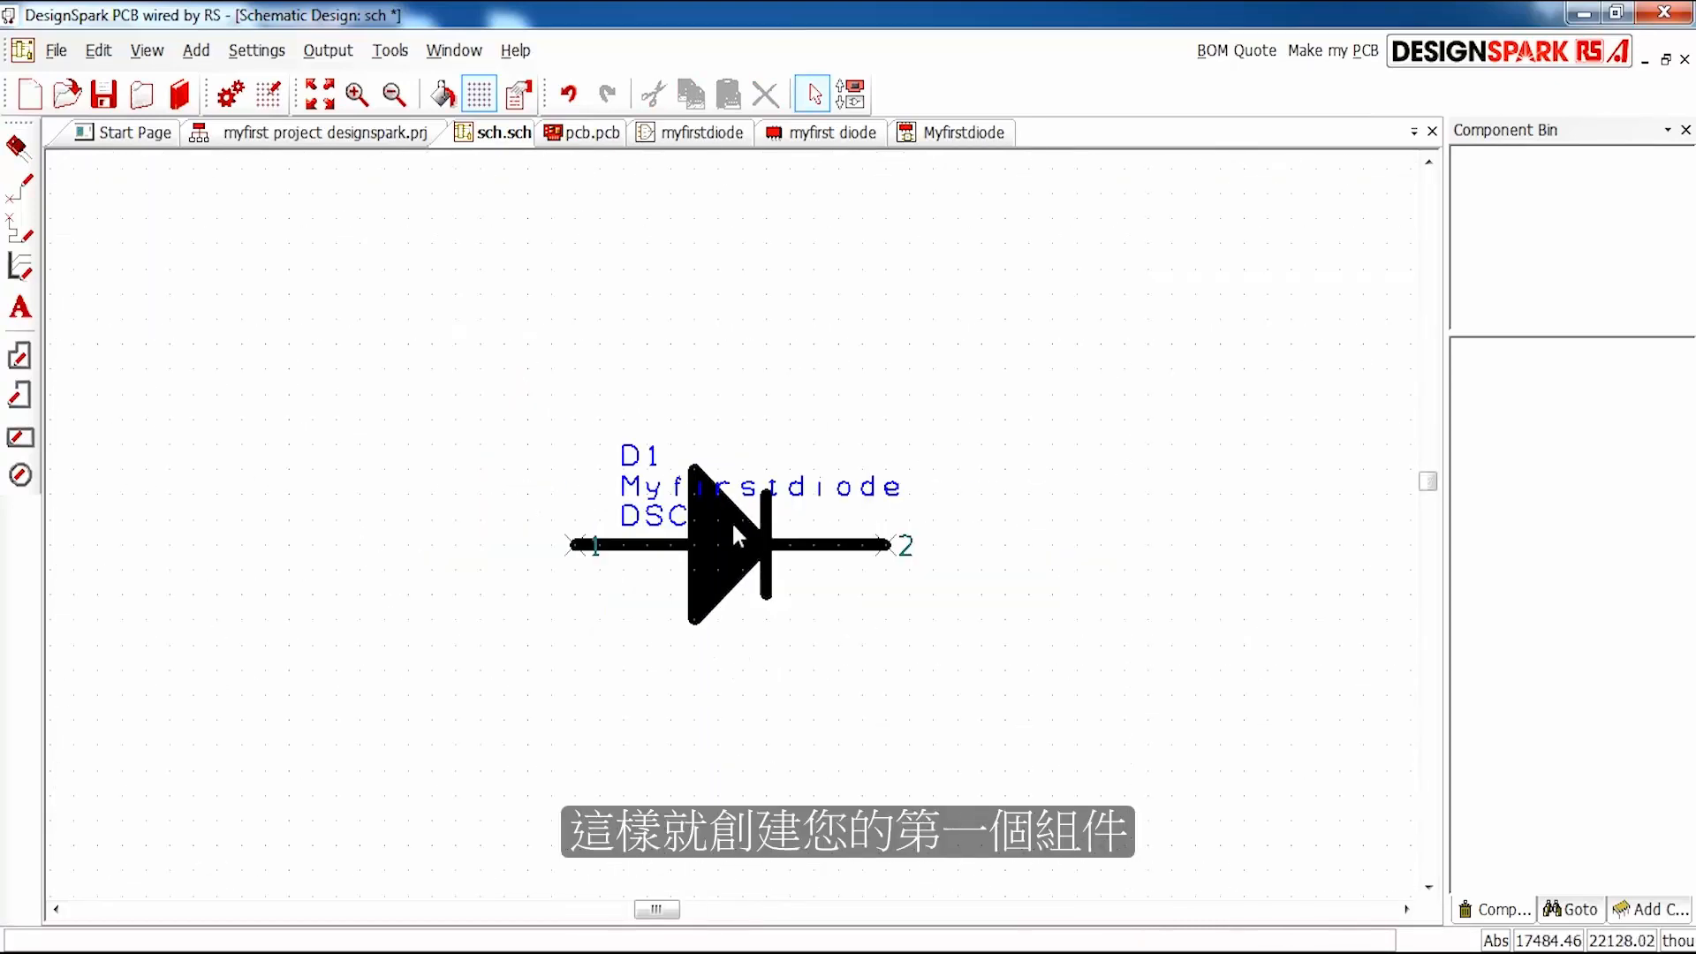
scroll(729, 523, "up", 1)
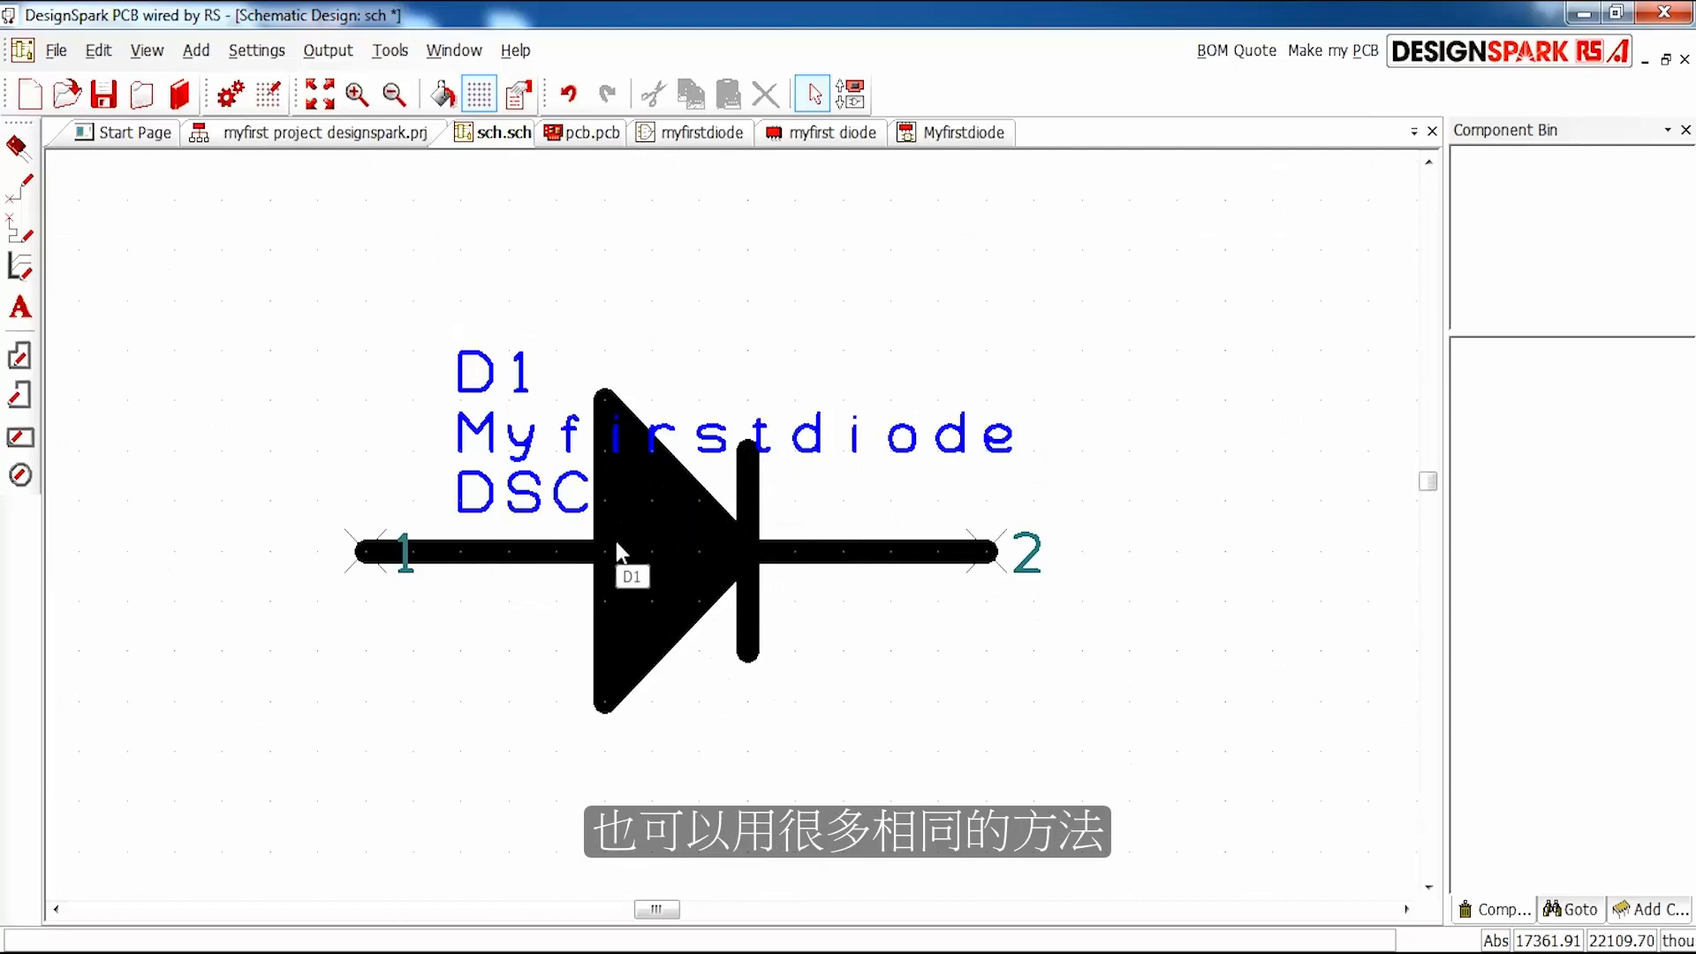